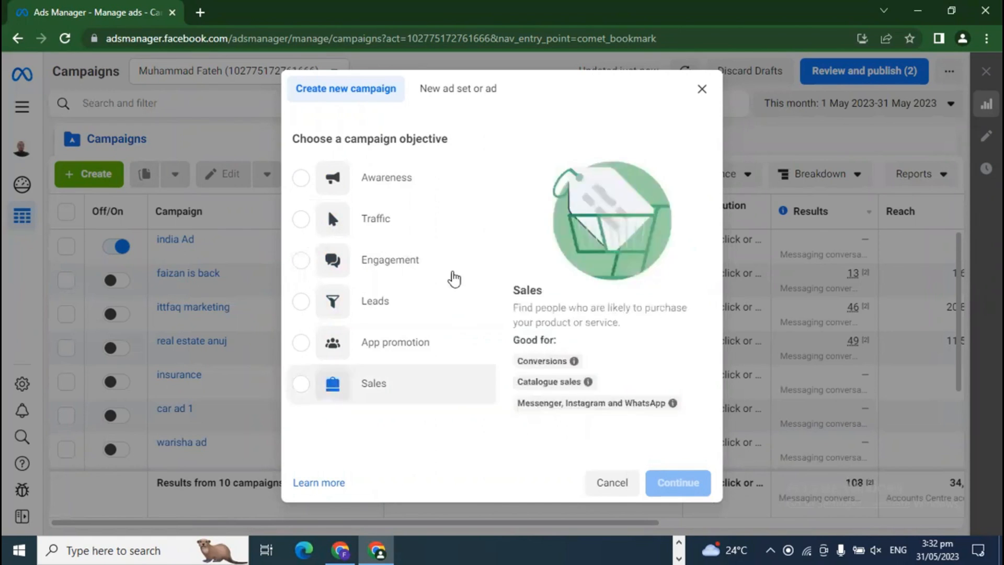
Create a new campaign with the Awareness objective, leaving its optional name unset.
click(342, 176)
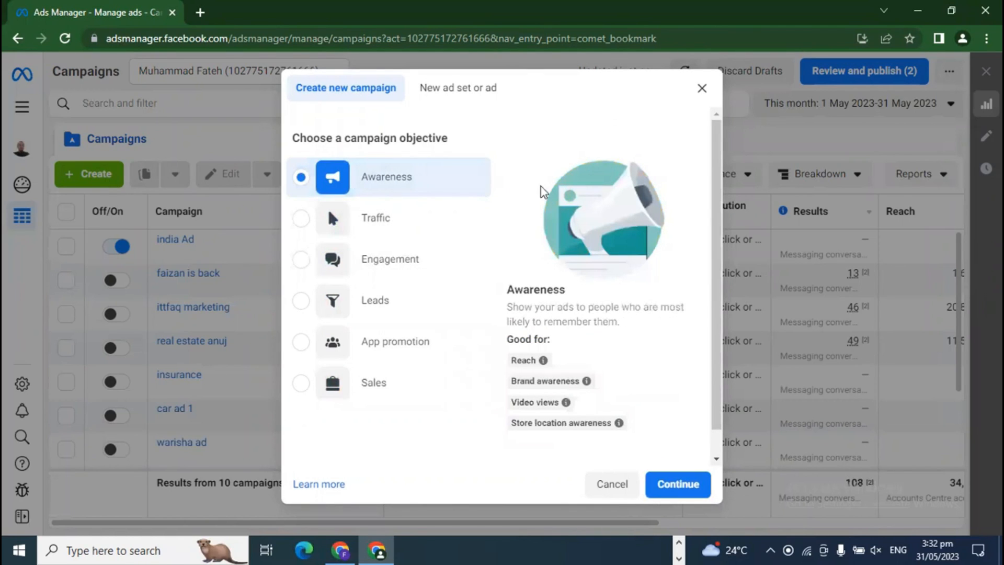
scroll(697, 400, down, 2)
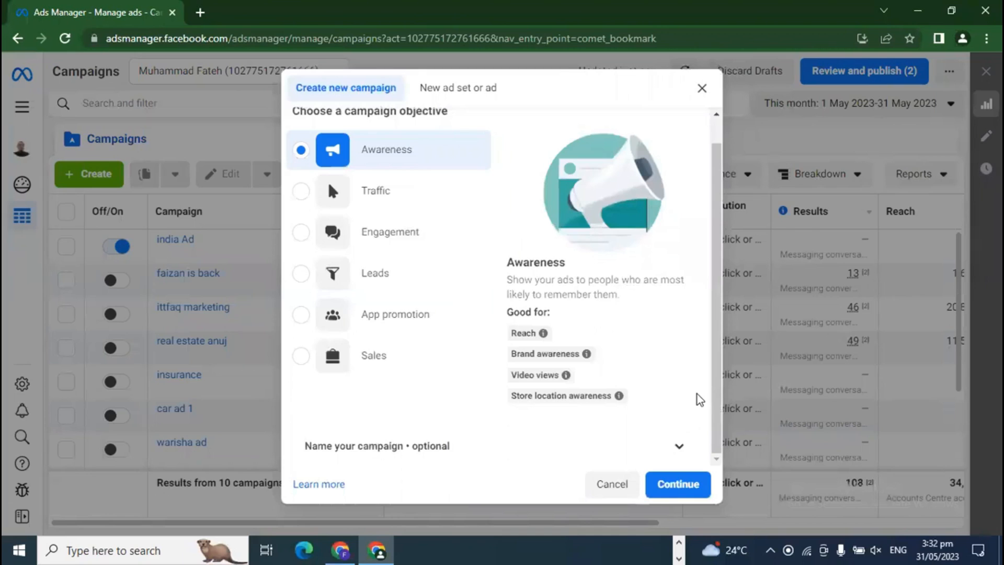
click(676, 480)
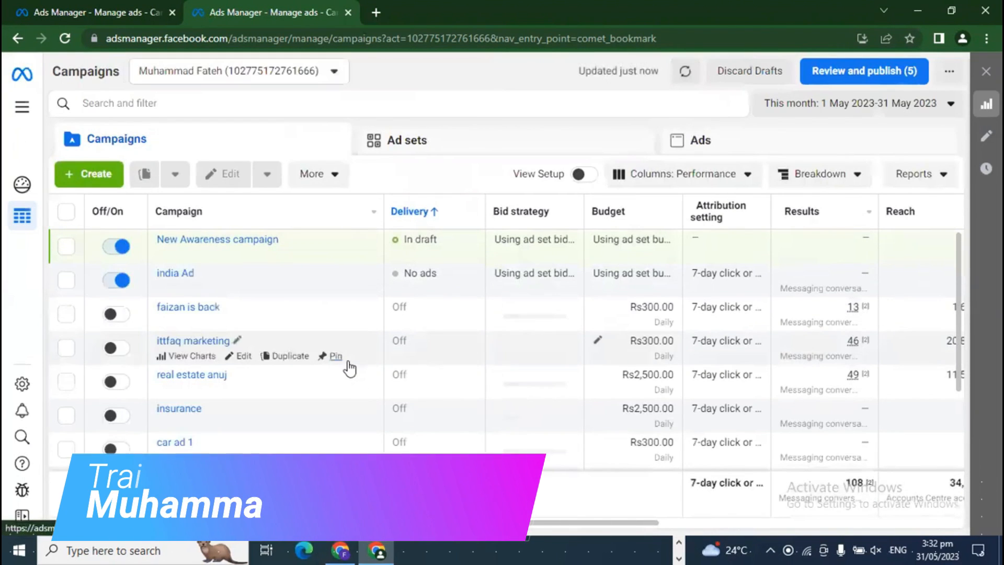
click(102, 176)
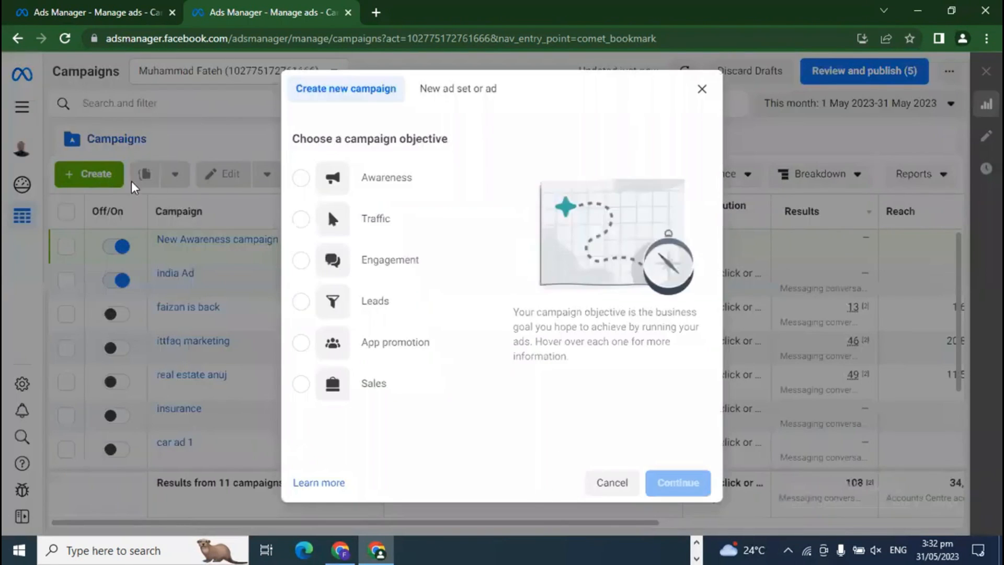
mouse_move(337, 195)
click(303, 181)
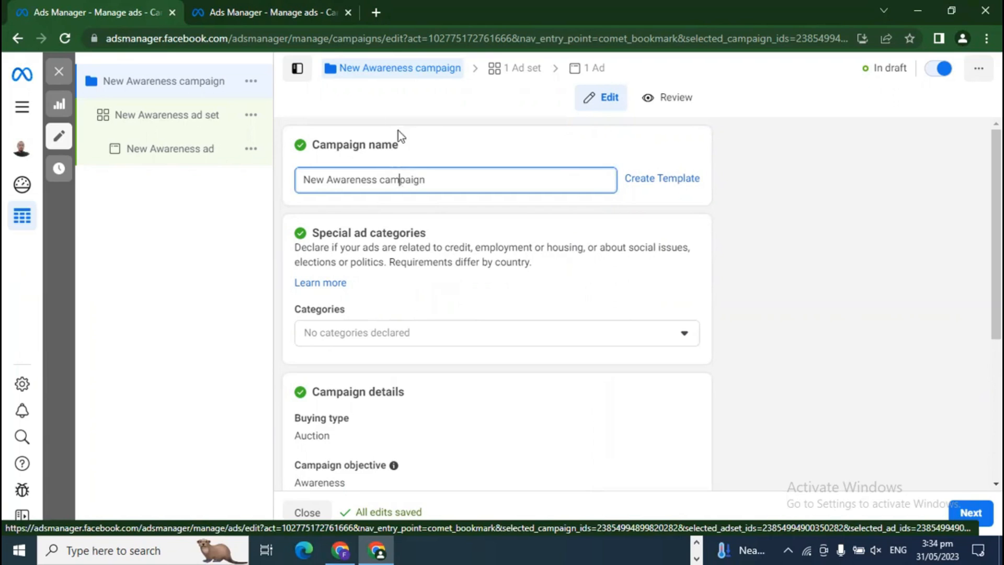
Open Facebook in a new browser tab and examine the sponsored Google Ads post in the feed, including its text, image and sign-up link.
click(377, 14)
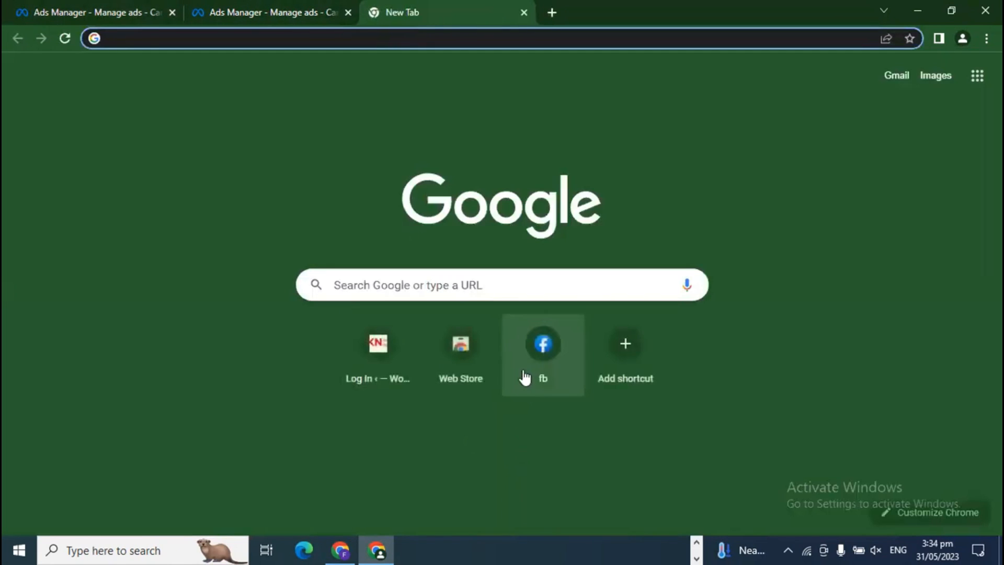
click(535, 360)
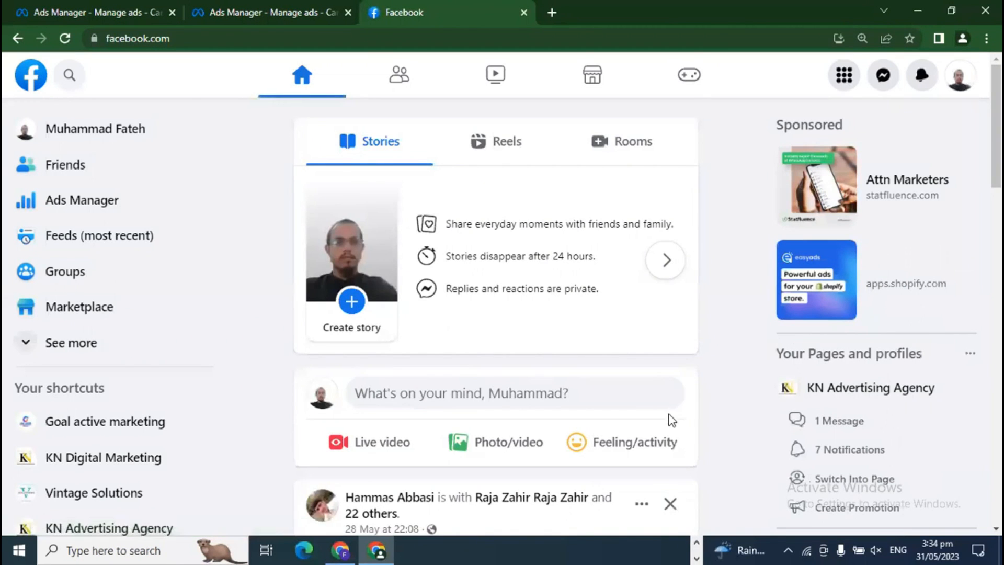
scroll(680, 421, down, 5)
scroll(690, 423, down, 12)
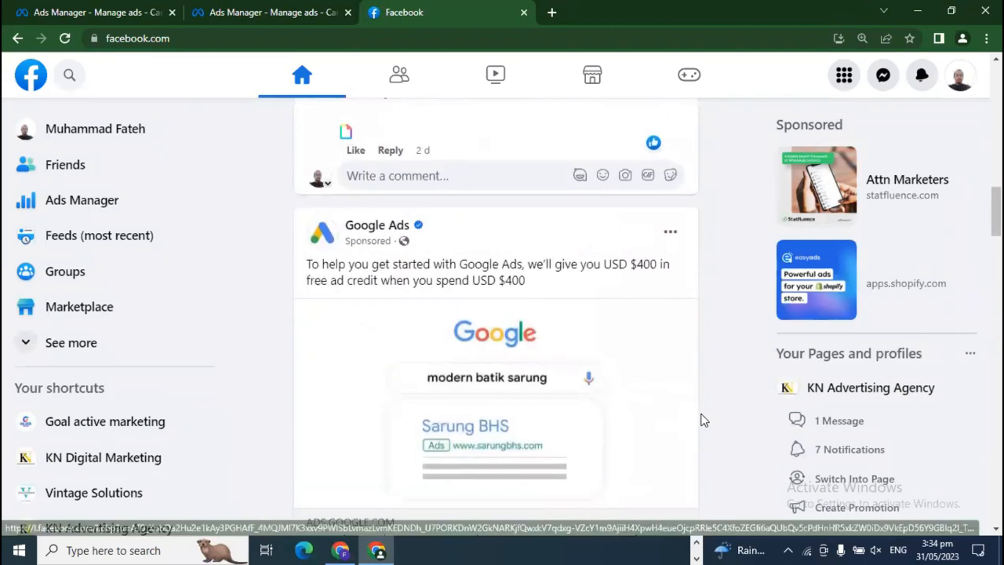
scroll(695, 421, down, 1)
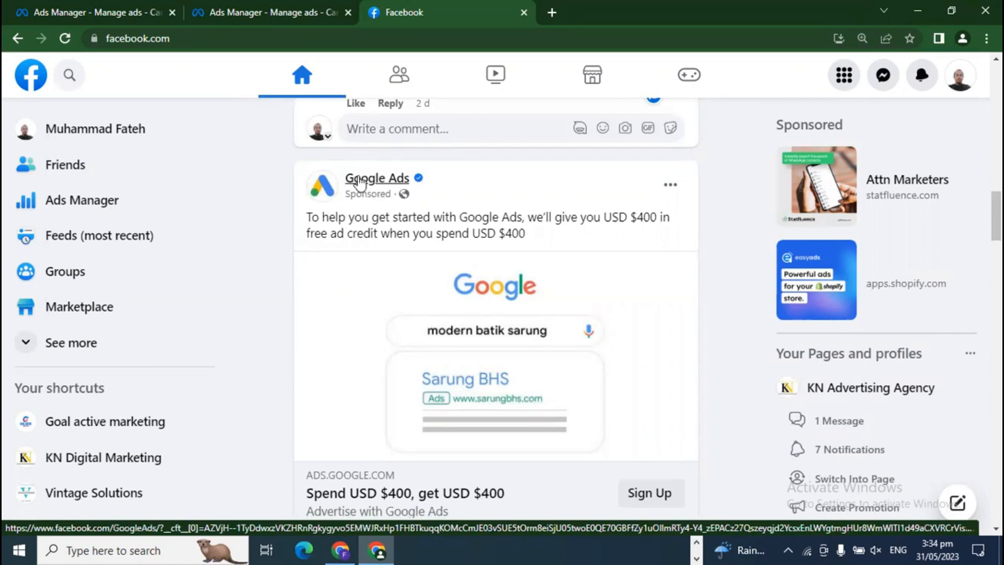
mouse_move(349, 180)
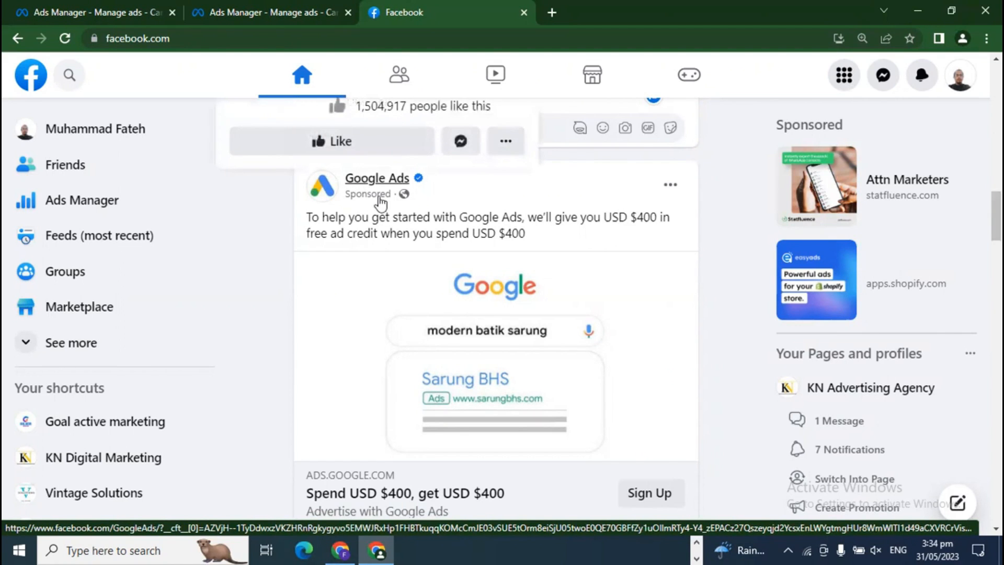
drag(308, 219, 541, 241)
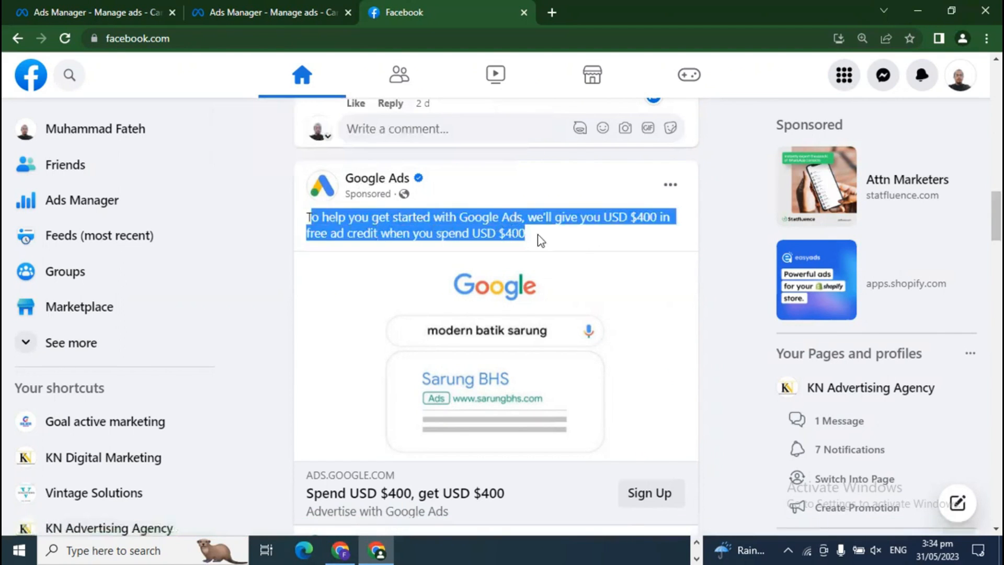
click(538, 237)
scroll(777, 369, down, 3)
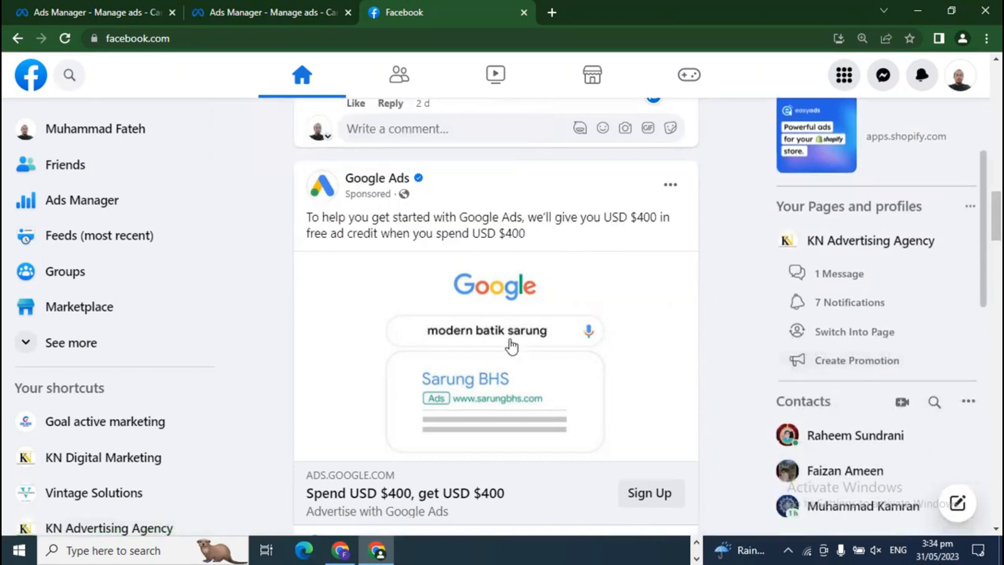
scroll(565, 391, down, 3)
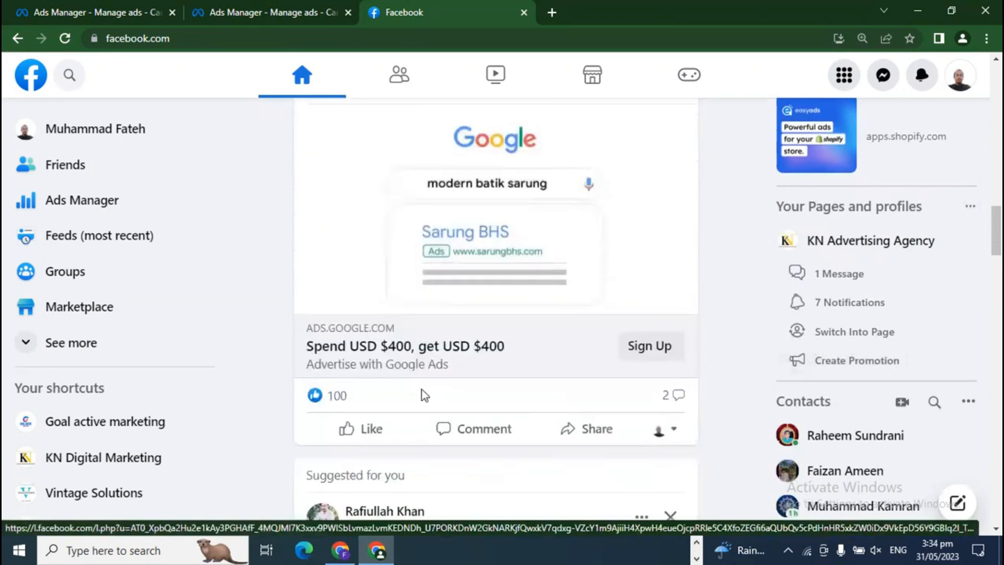
scroll(554, 388, up, 3)
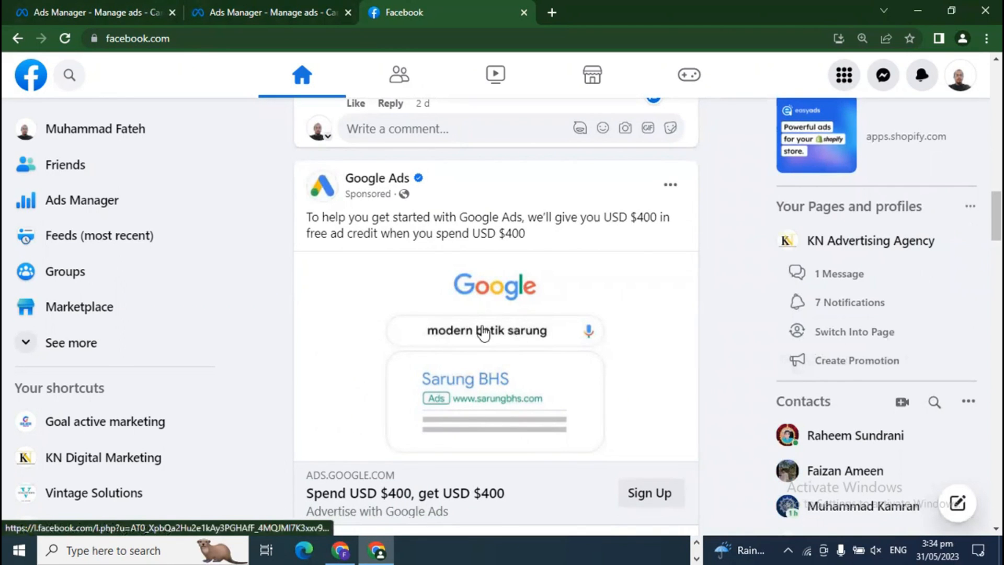
Return to the Ads Manager campaign list, dismiss the unfinished campaign creation and look through the existing campaigns.
click(265, 17)
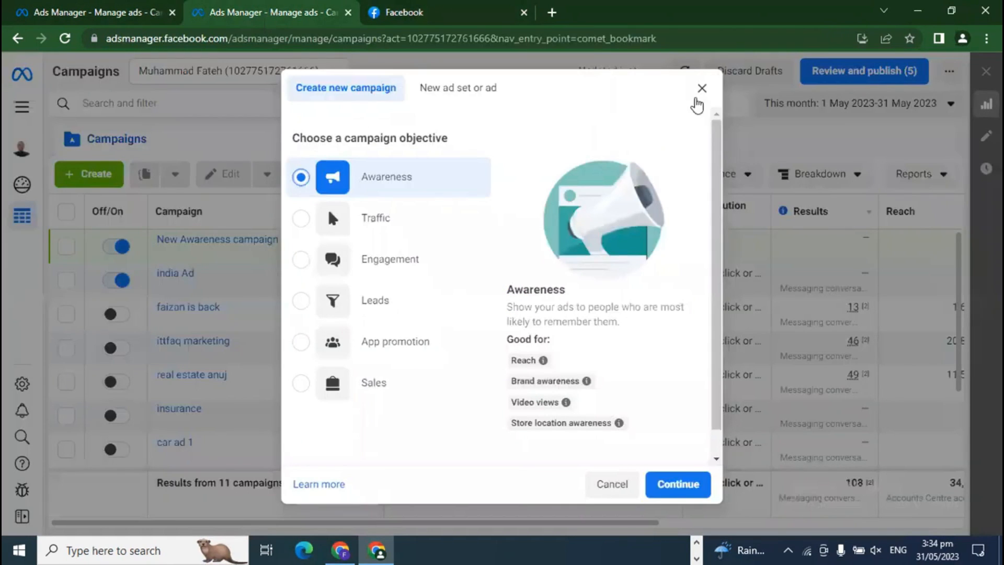
click(703, 89)
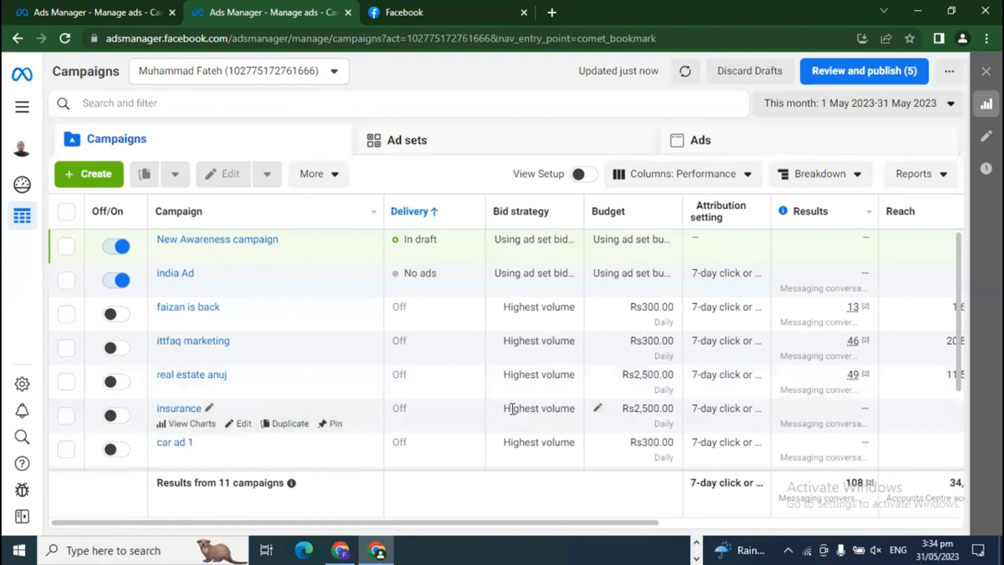
scroll(513, 410, down, 3)
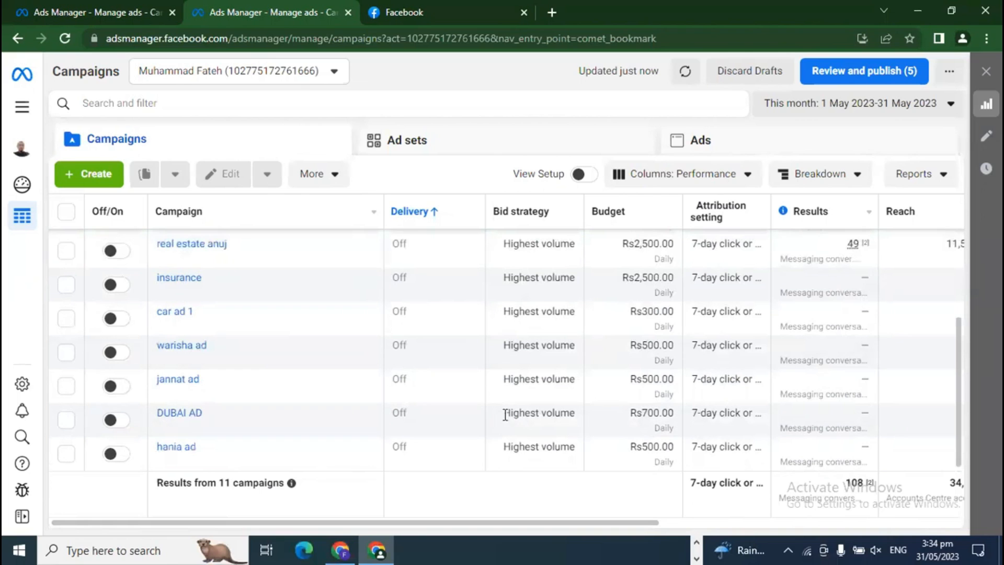
scroll(520, 428, up, 3)
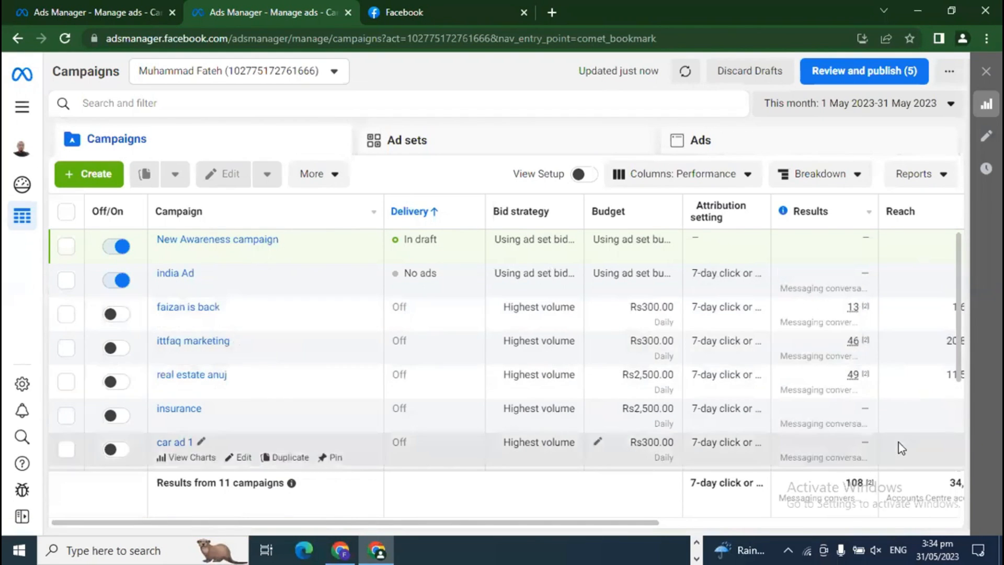
mouse_move(865, 374)
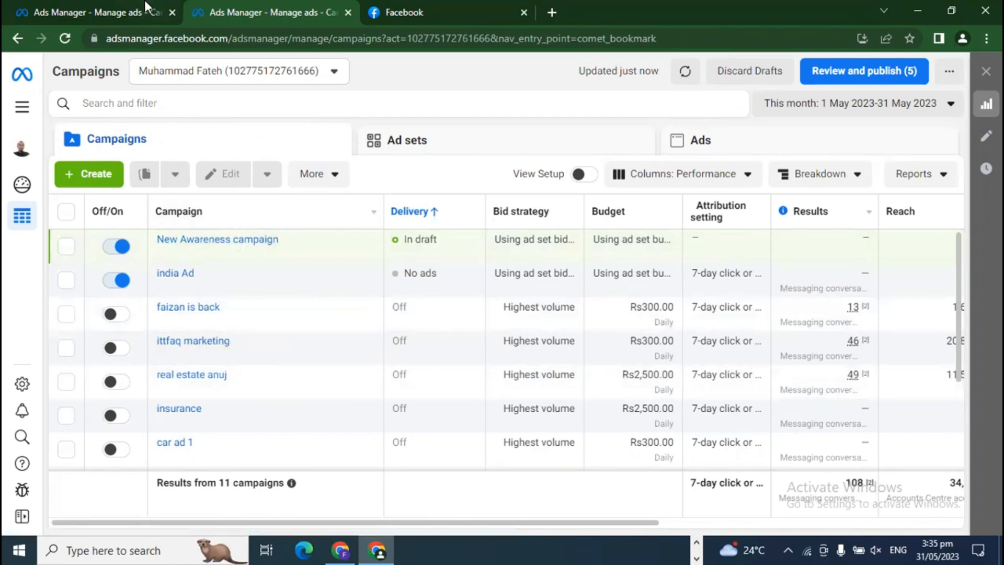
Rename the draft Awareness campaign to class1 and check the naming template options without creating a template.
click(124, 6)
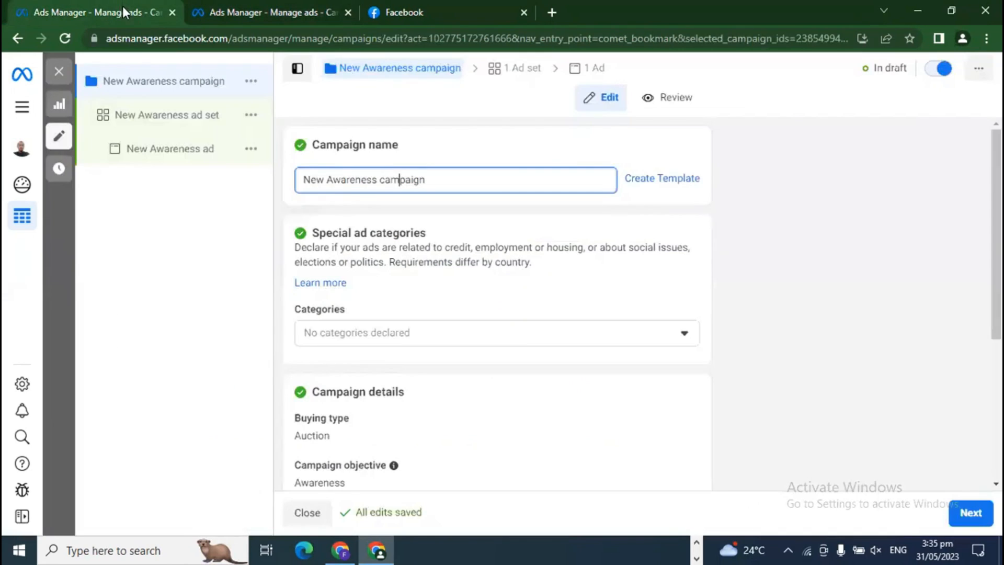
triple_click(403, 184)
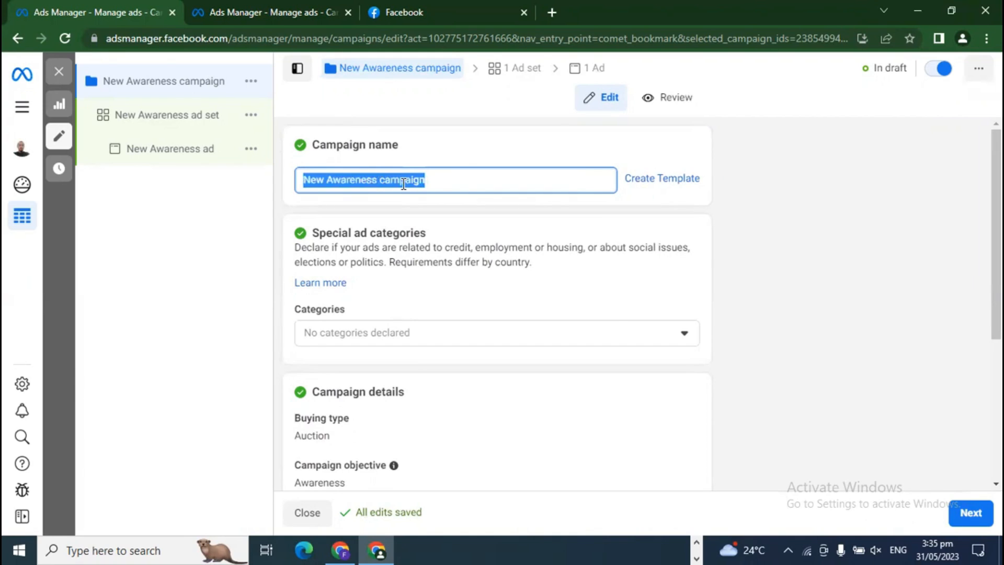
text(class1)
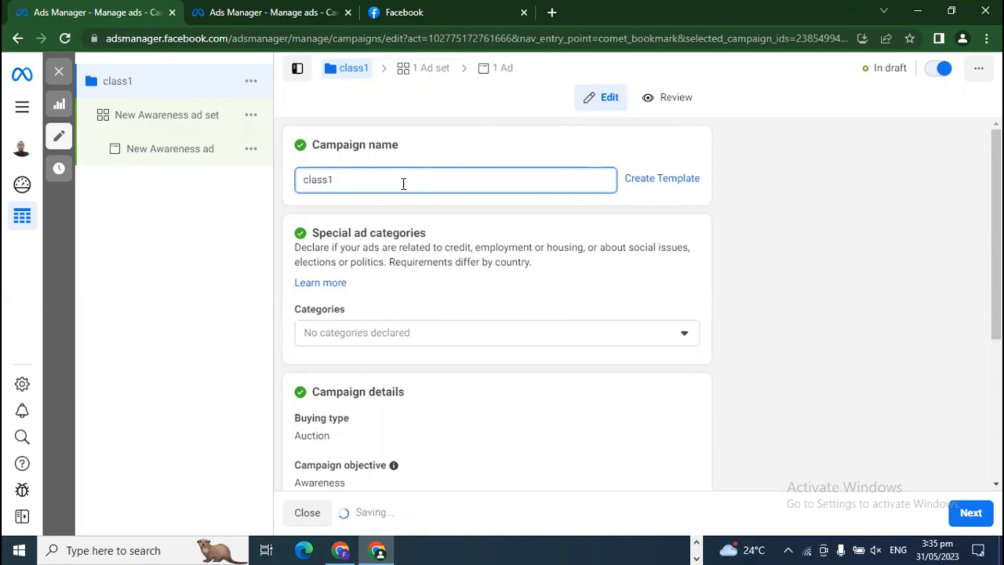
click(788, 271)
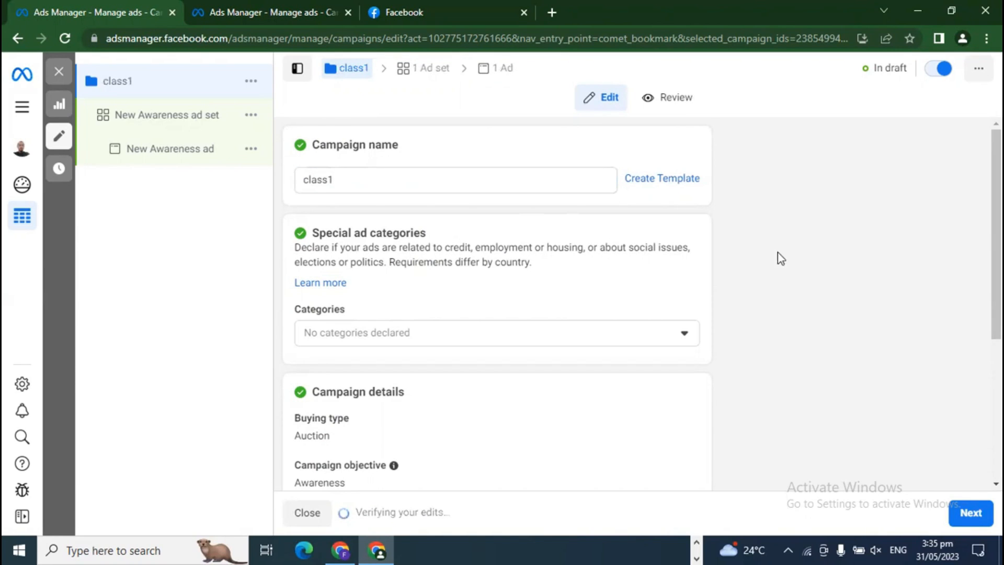
click(676, 181)
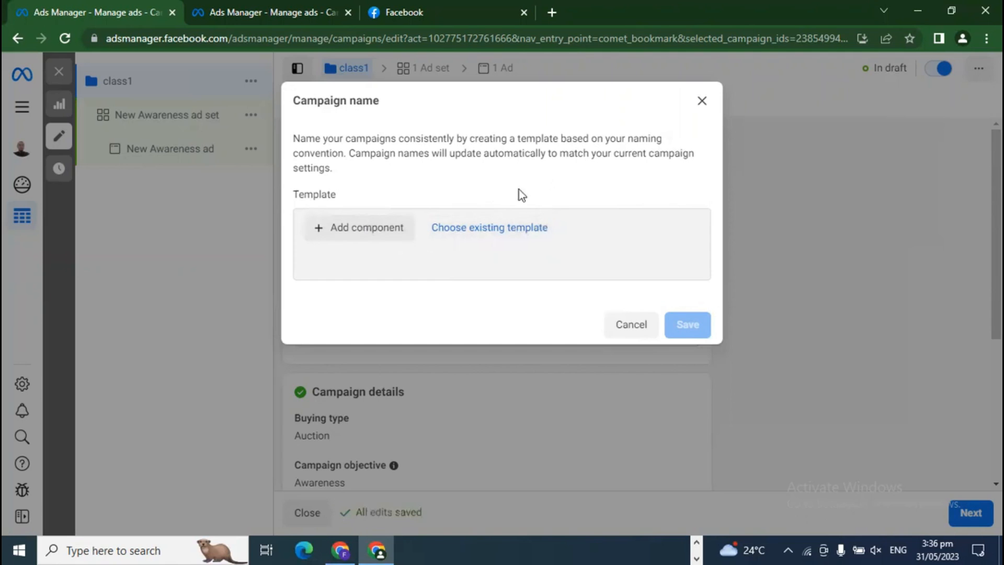
click(702, 103)
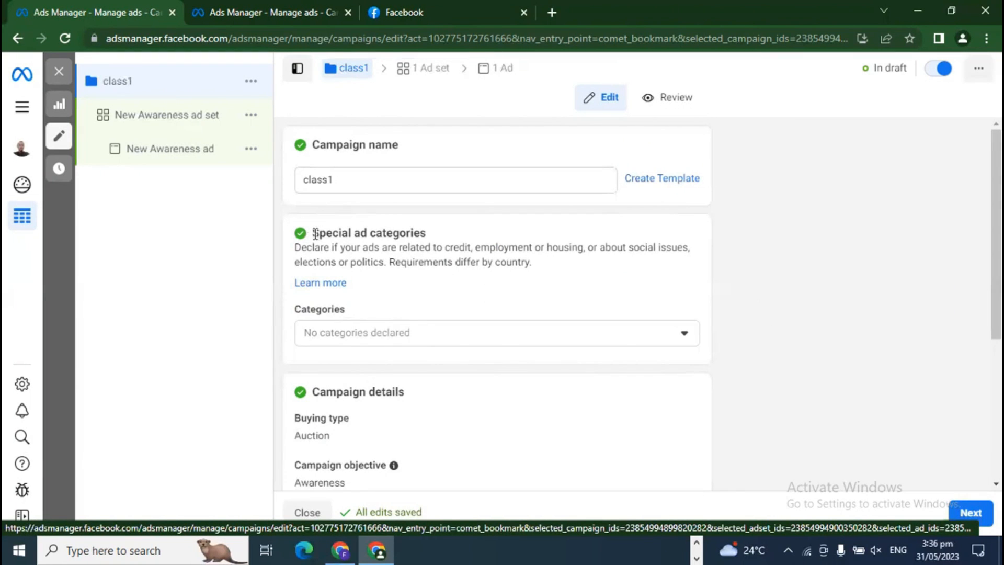
Review the special ad categories available for the class1 campaign and declare Credit as its category.
drag(312, 233, 428, 237)
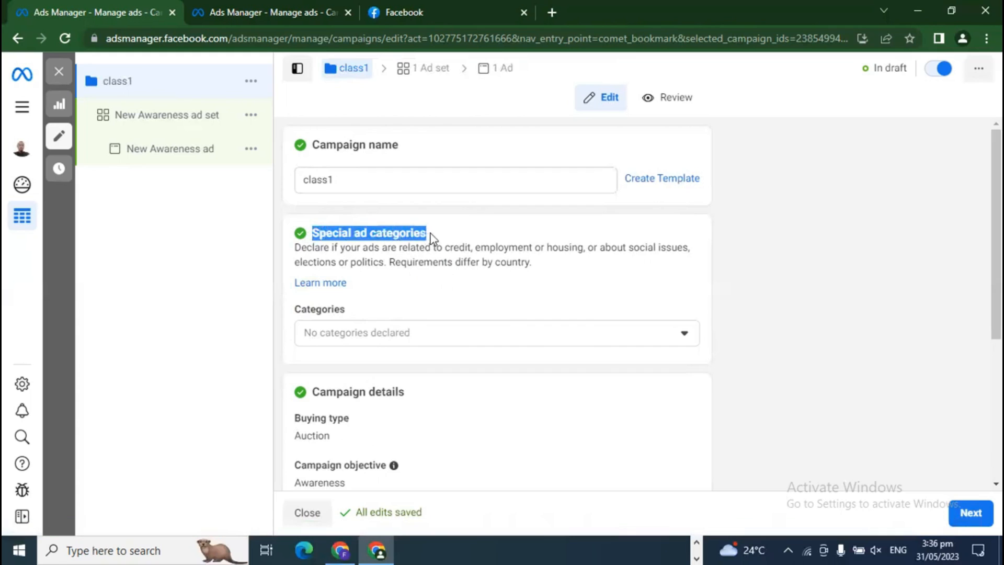
click(429, 234)
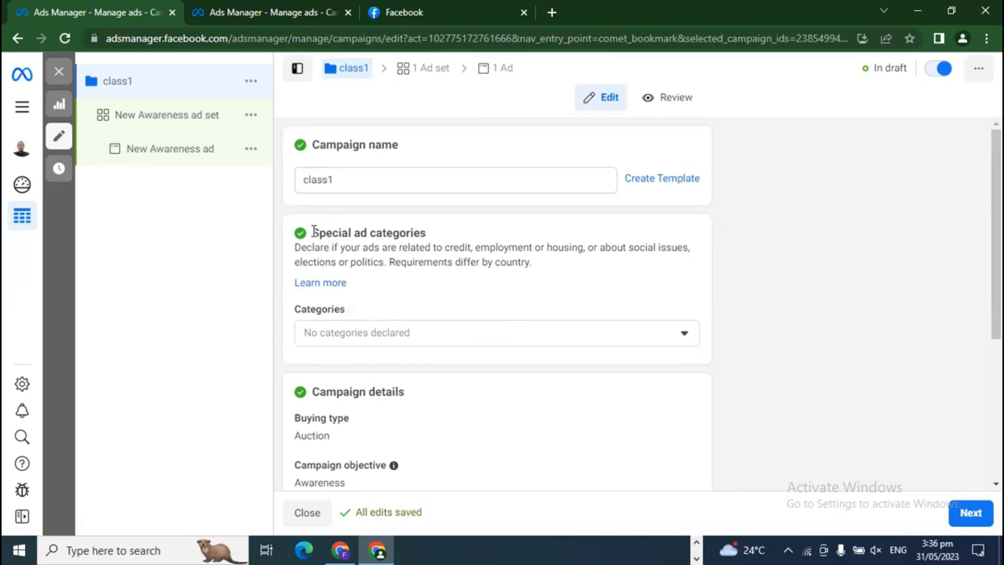
drag(313, 232, 429, 242)
click(442, 245)
scroll(789, 338, down, 3)
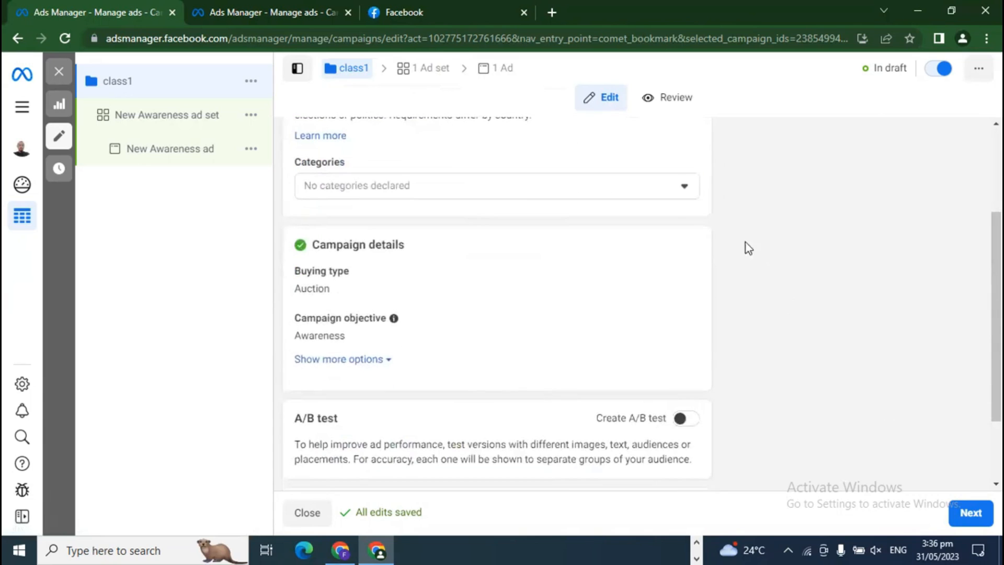
click(695, 186)
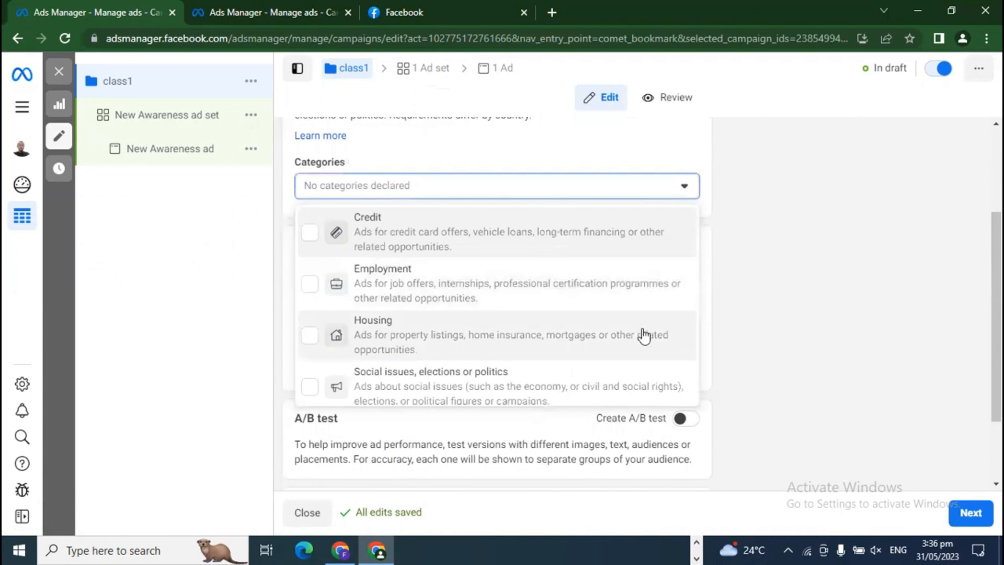
scroll(644, 338, down, 1)
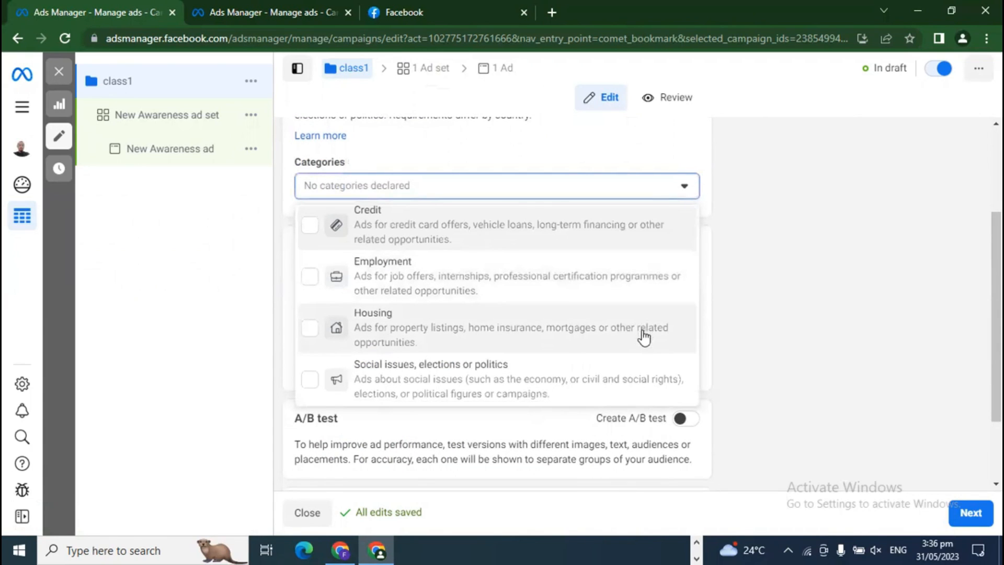
scroll(644, 338, up, 1)
scroll(743, 344, up, 2)
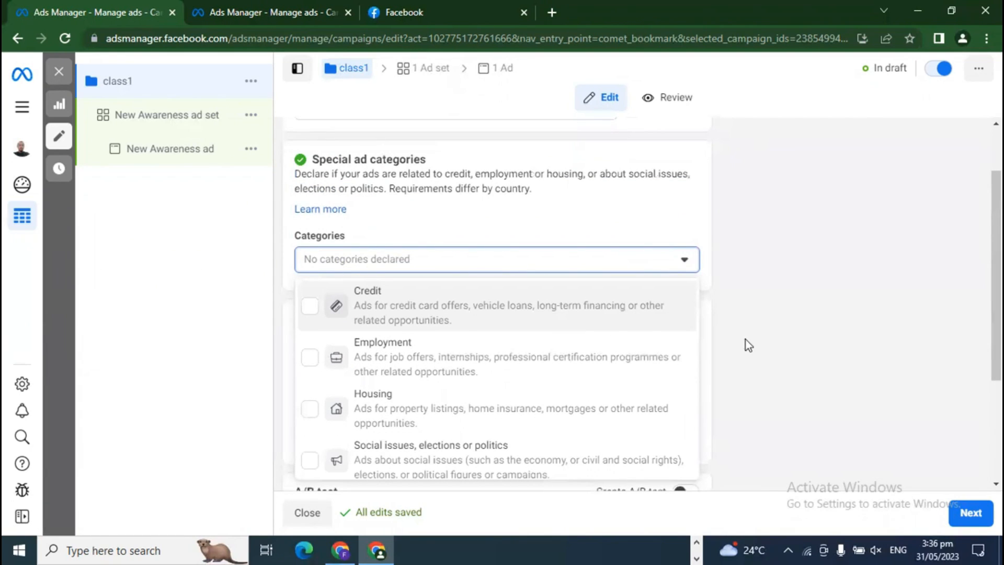
scroll(746, 340, down, 1)
scroll(746, 340, up, 2)
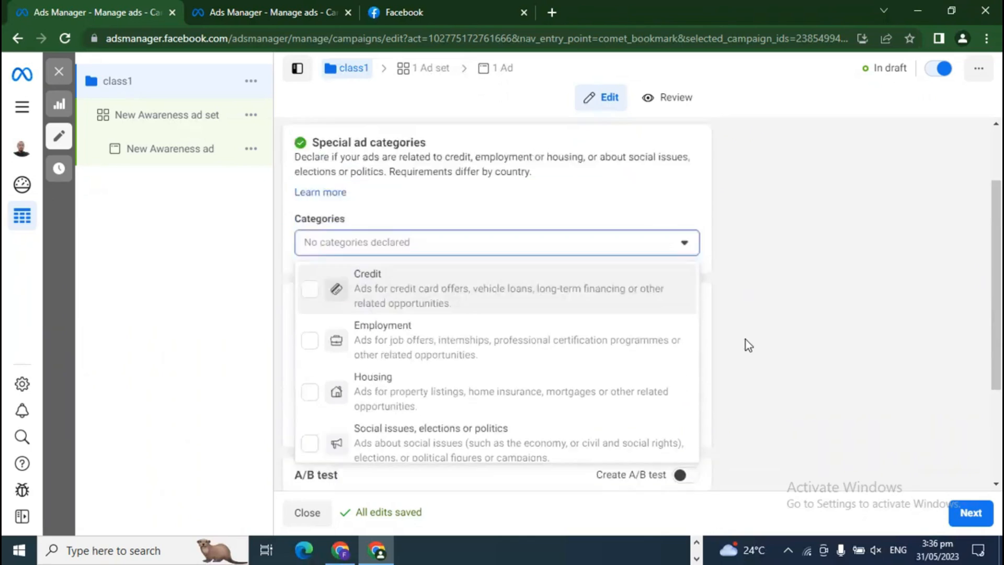
scroll(746, 340, down, 2)
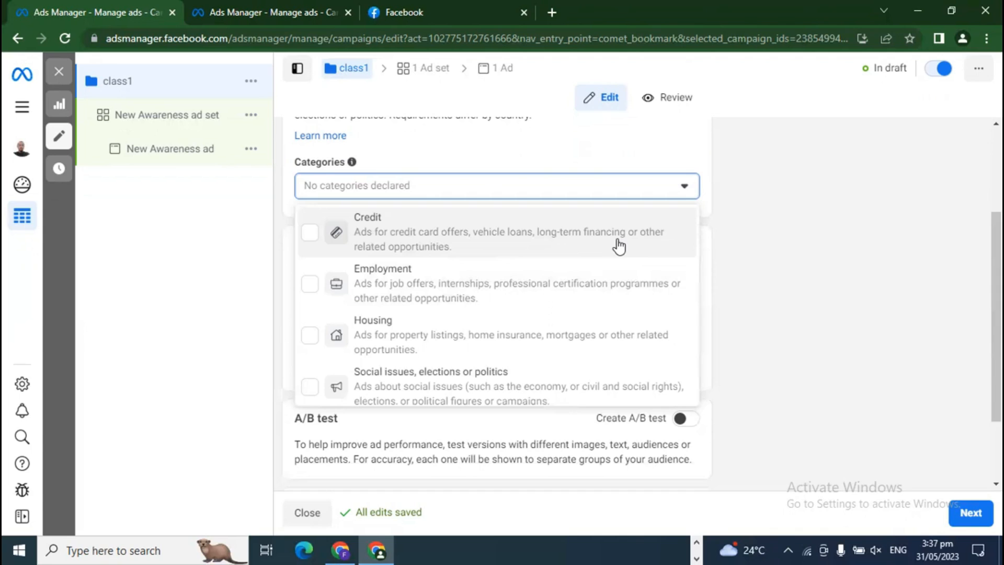
click(311, 234)
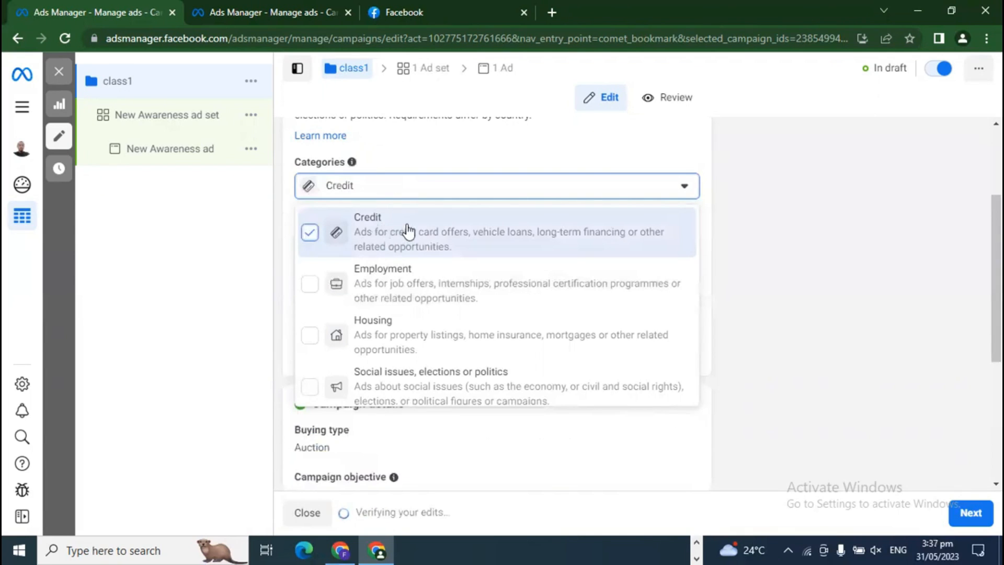
click(856, 315)
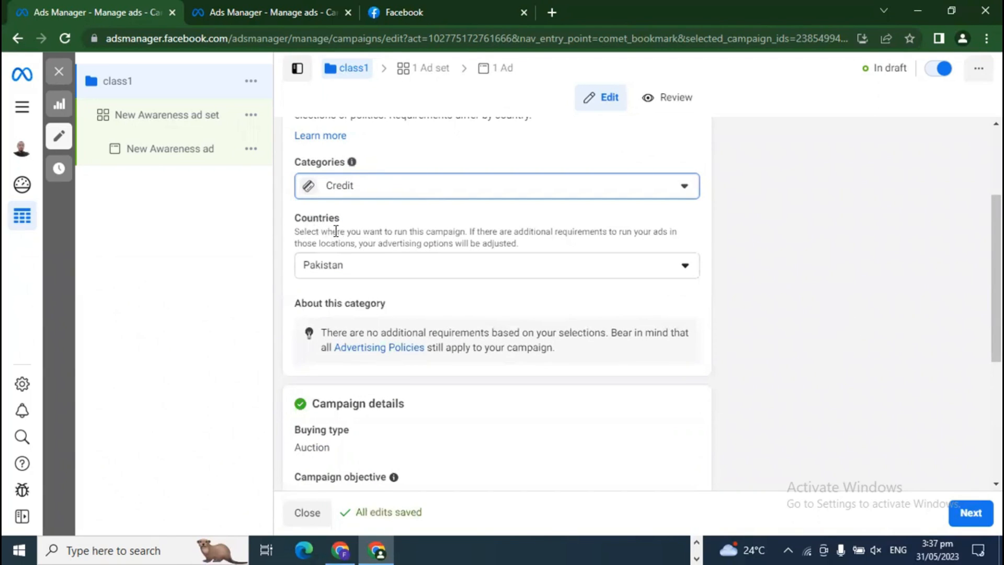
Review the country options offered for the campaign's special ad category without changing the selection.
click(355, 273)
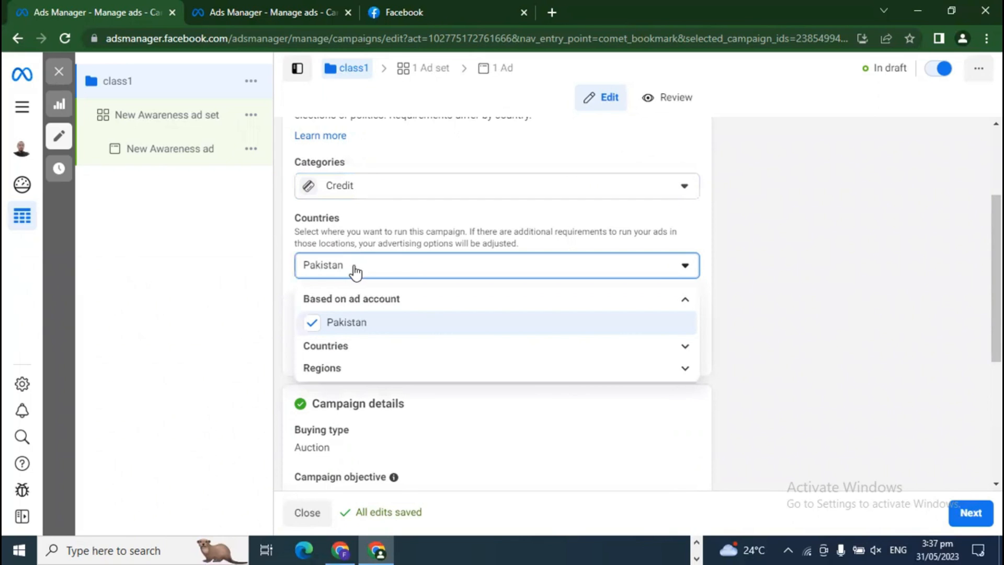
click(845, 400)
scroll(845, 401, down, 2)
scroll(845, 400, up, 3)
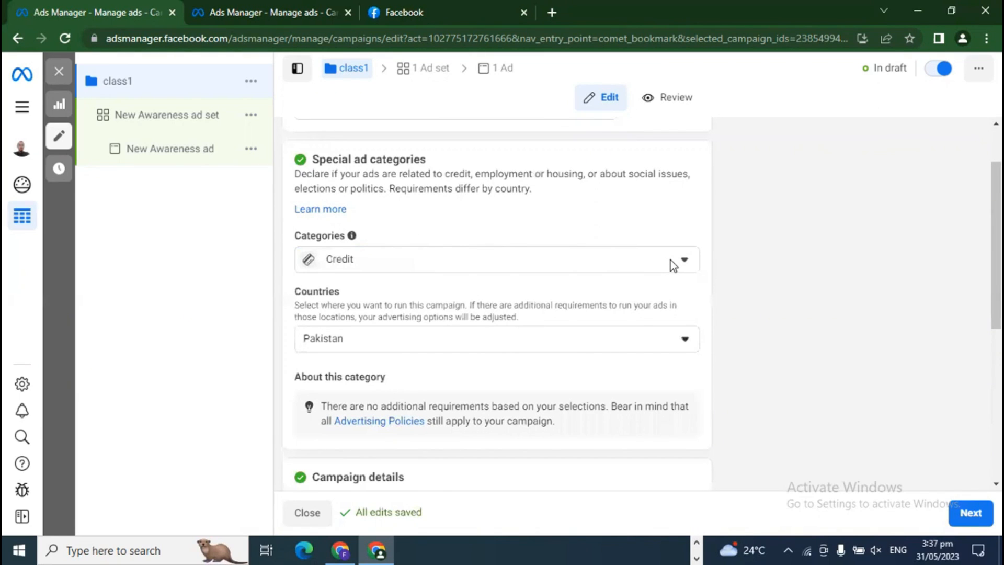
Switch the class1 campaign's special ad category to Employment only and review the resulting country and category information.
click(673, 265)
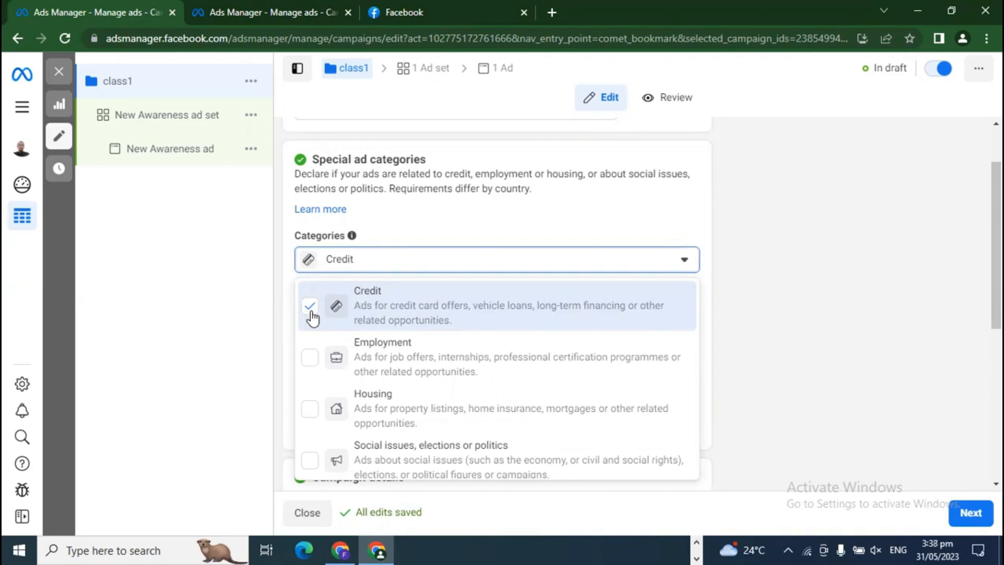
click(310, 307)
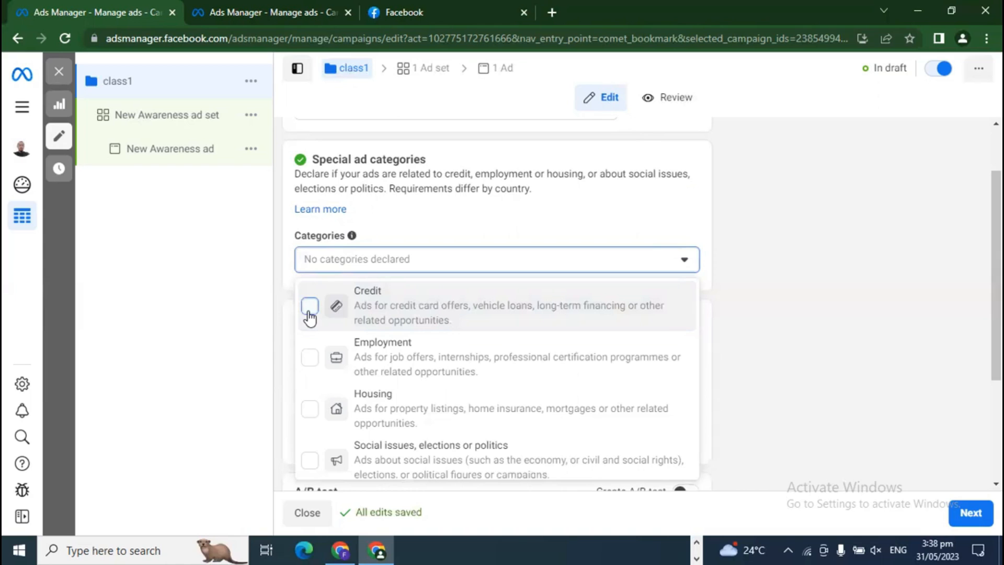
scroll(366, 432, down, 1)
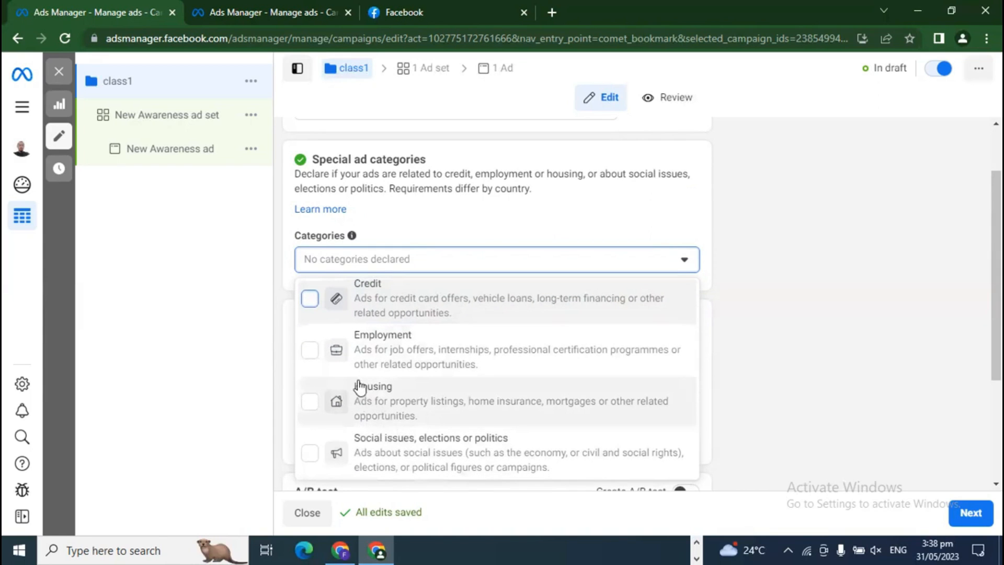
click(309, 351)
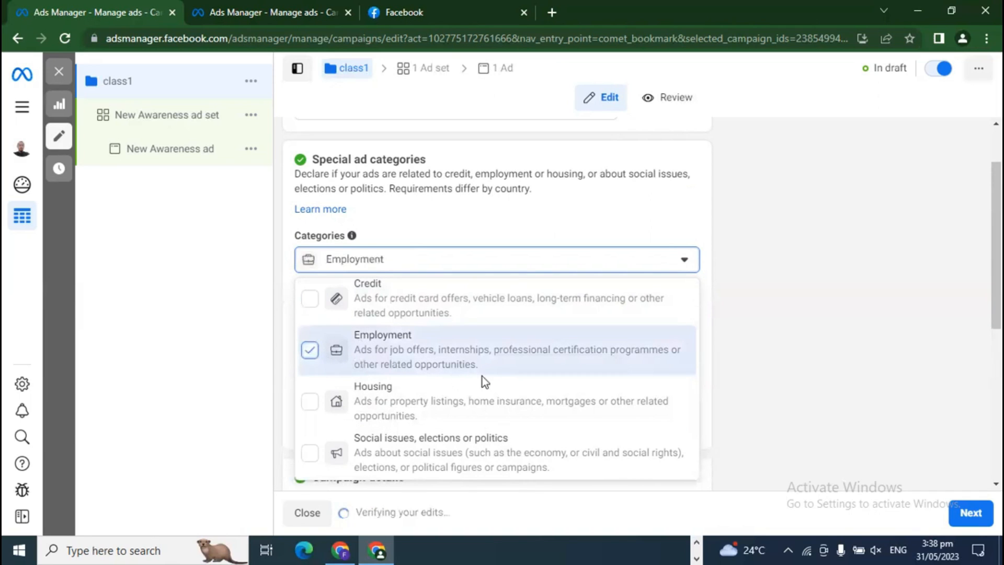
click(783, 363)
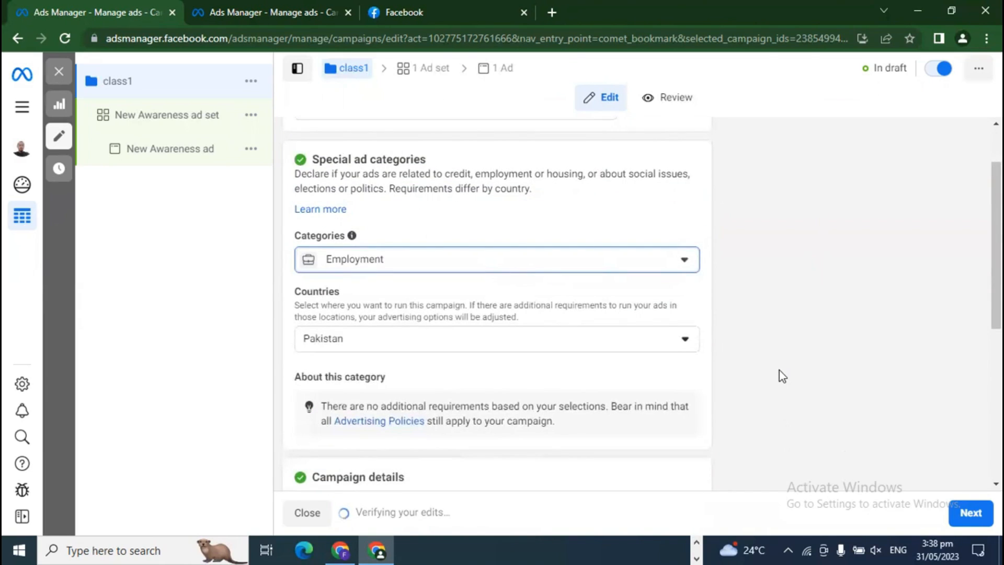
scroll(780, 369, up, 1)
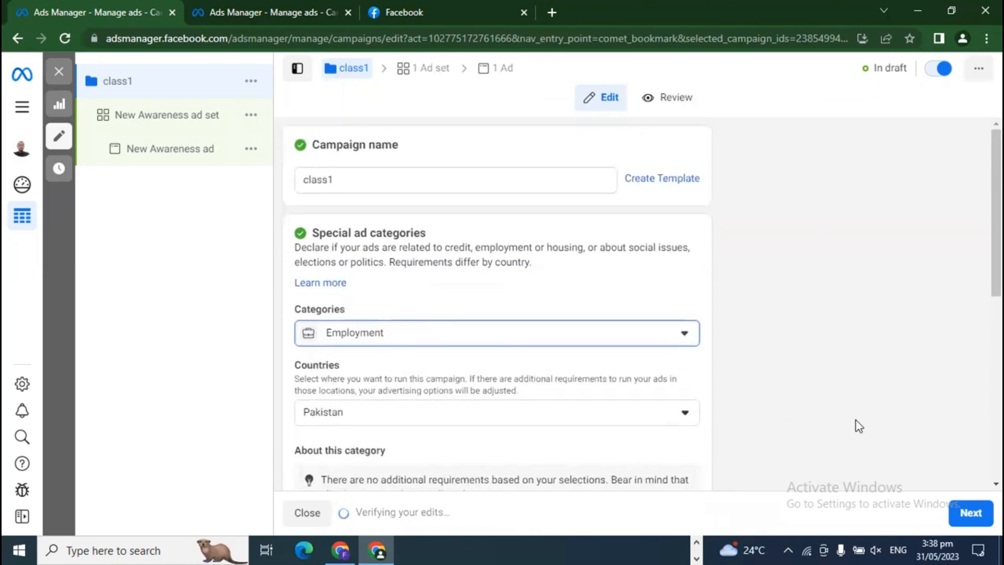
scroll(855, 426, down, 1)
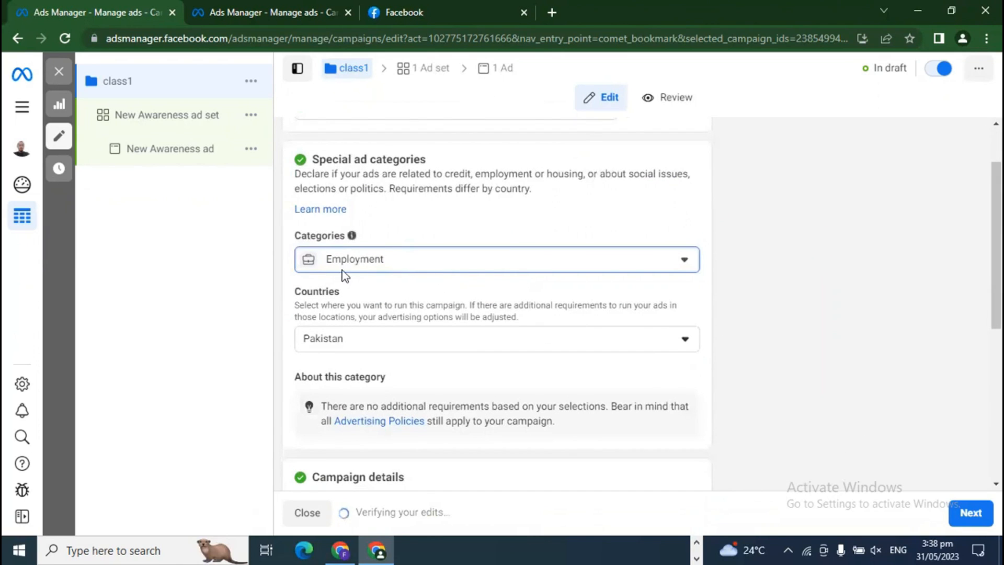
scroll(410, 353, down, 1)
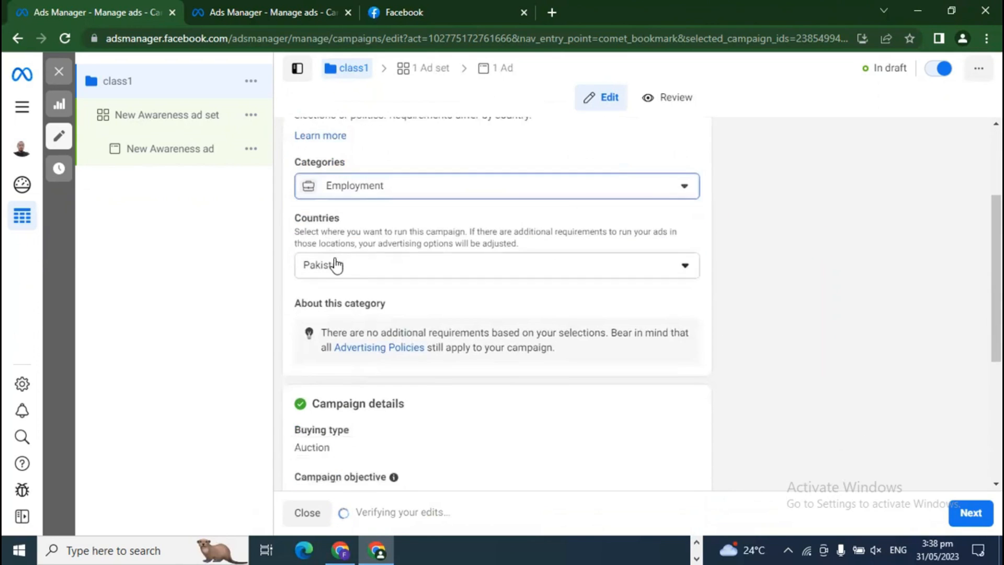
Replace the declared special ad category with Housing.
click(365, 192)
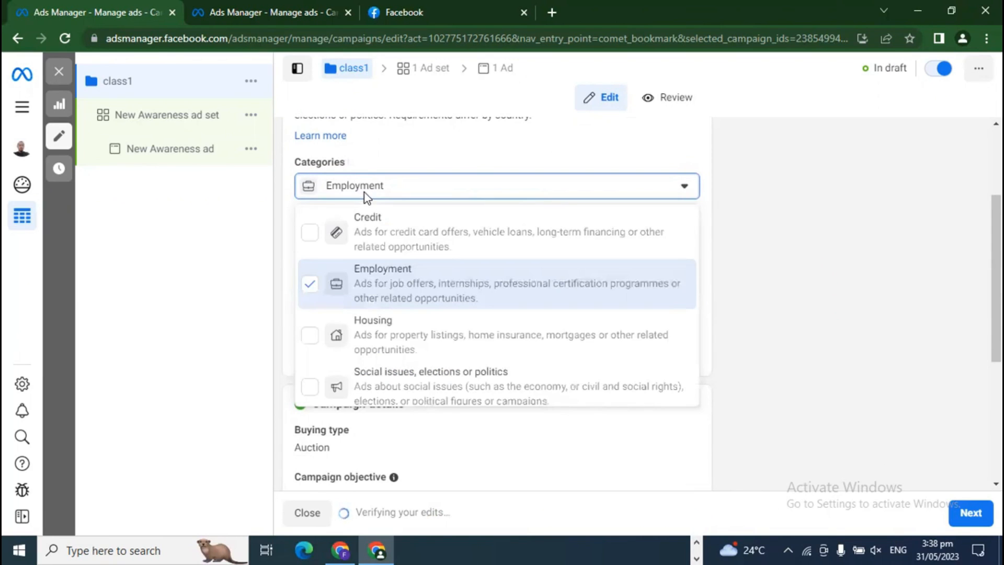
click(325, 344)
click(310, 286)
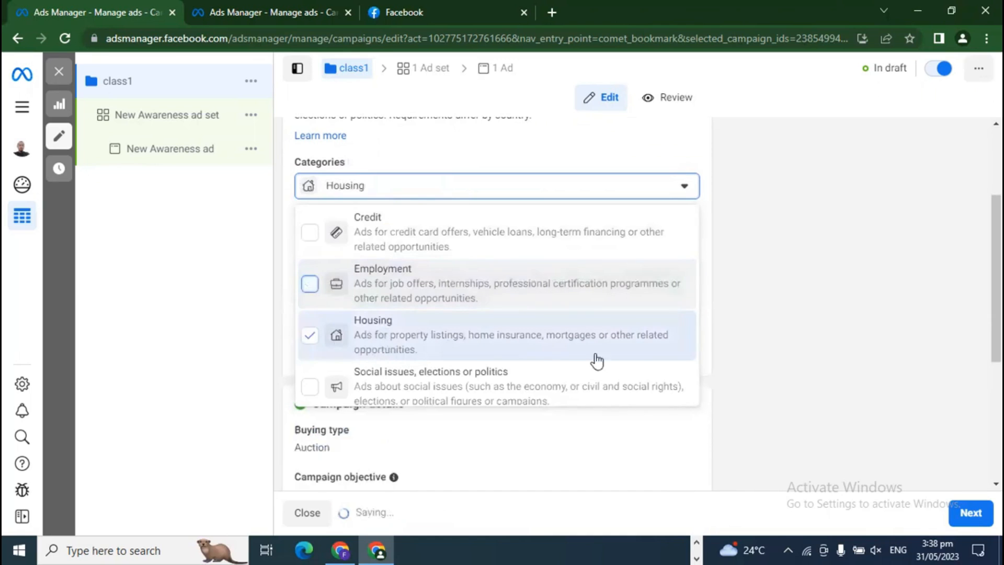
click(757, 361)
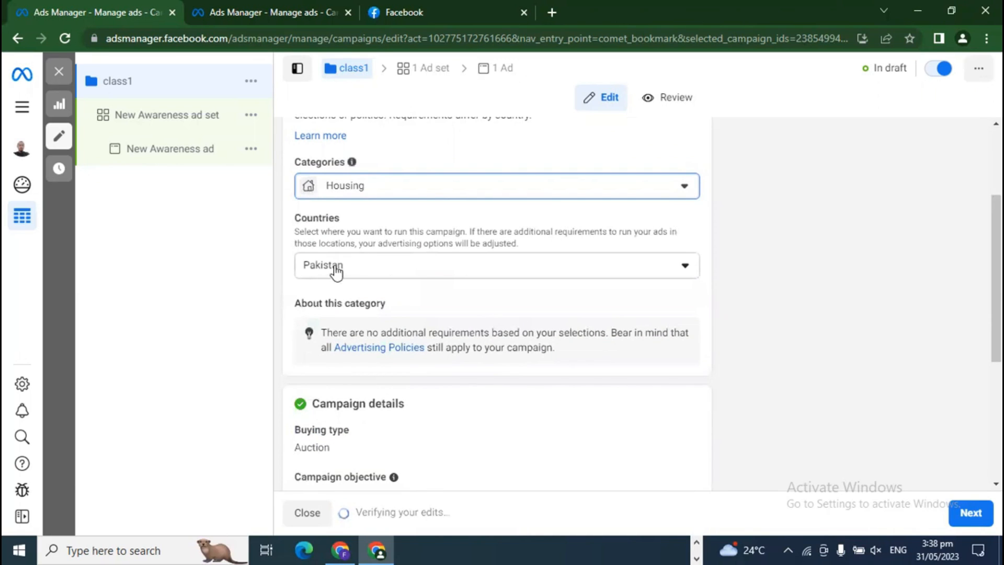
Declare only Social issues, elections or politics as the special ad category and examine its authorisation requirements.
click(369, 198)
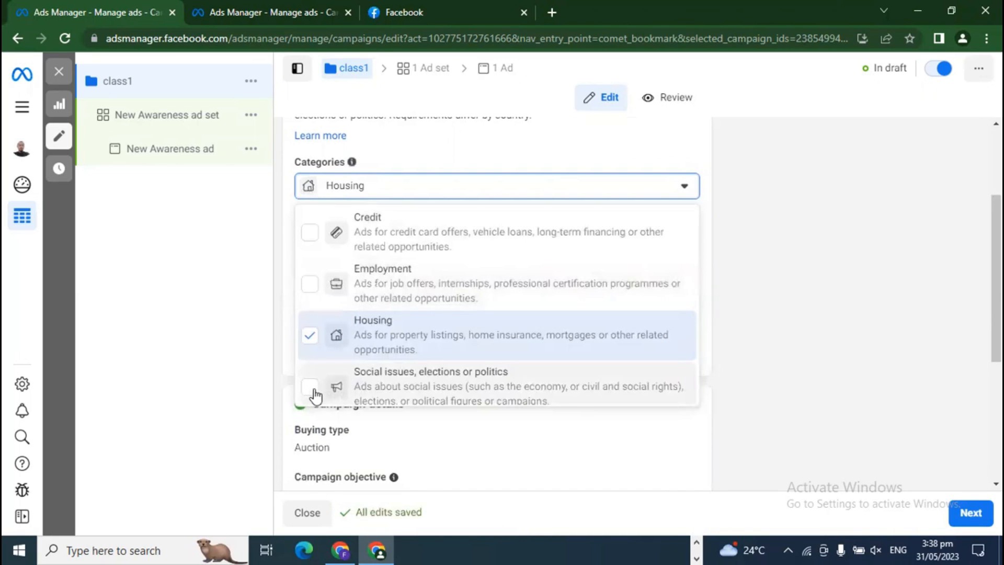
click(311, 386)
click(311, 339)
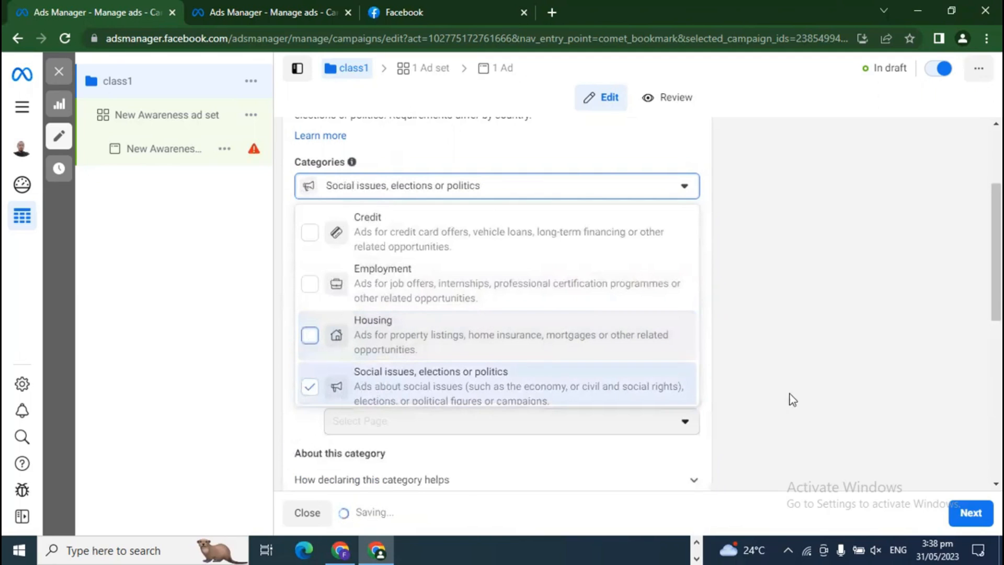
click(811, 400)
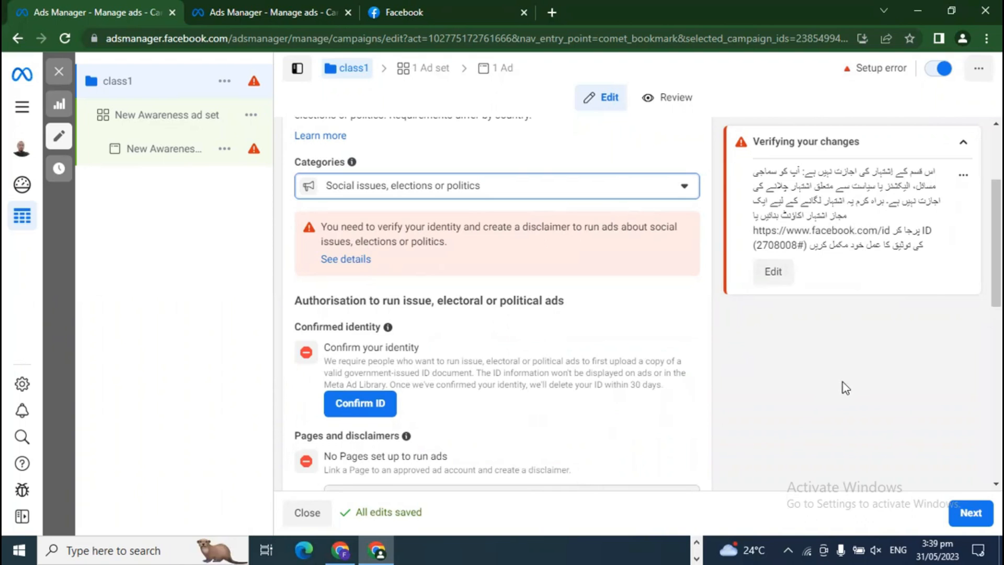
scroll(525, 299, up, 1)
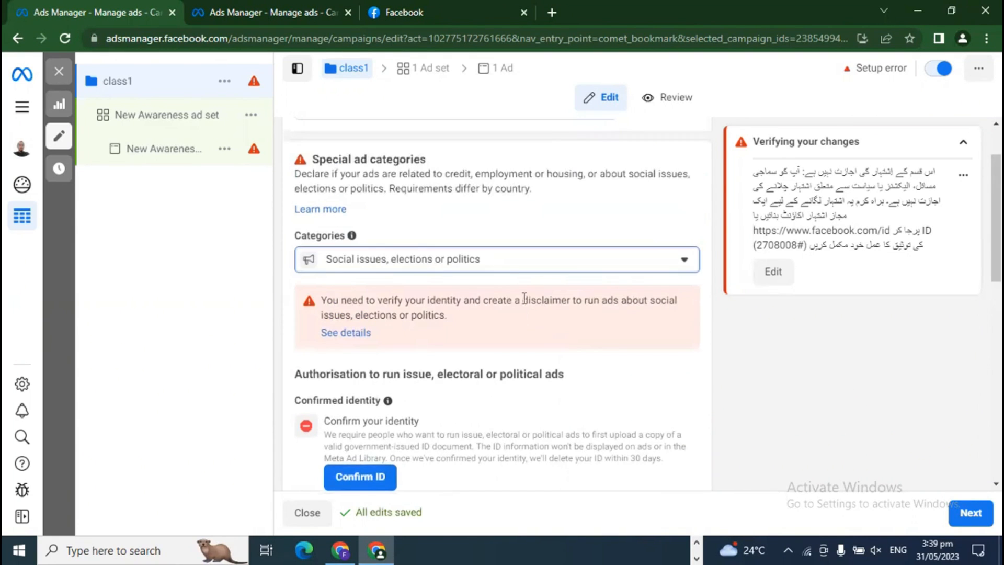
Clear the special ad category so that the class1 campaign has no categories declared.
click(504, 267)
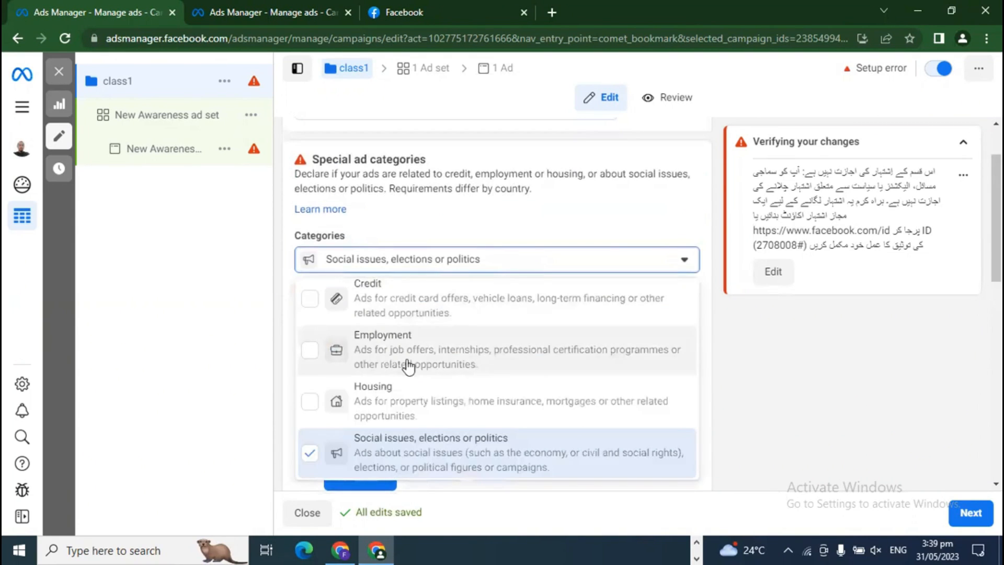
click(311, 451)
click(840, 421)
scroll(823, 420, up, 1)
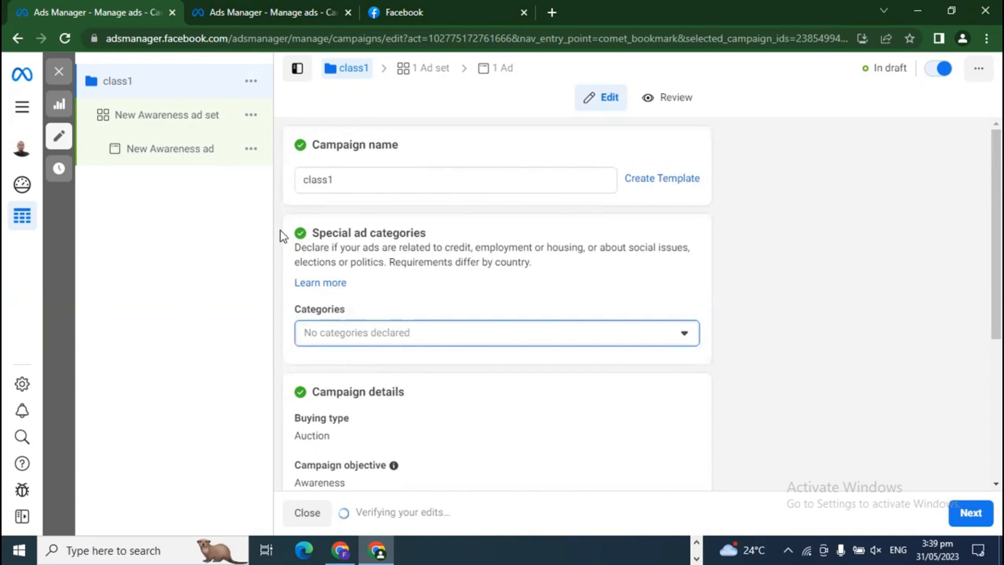
click(814, 369)
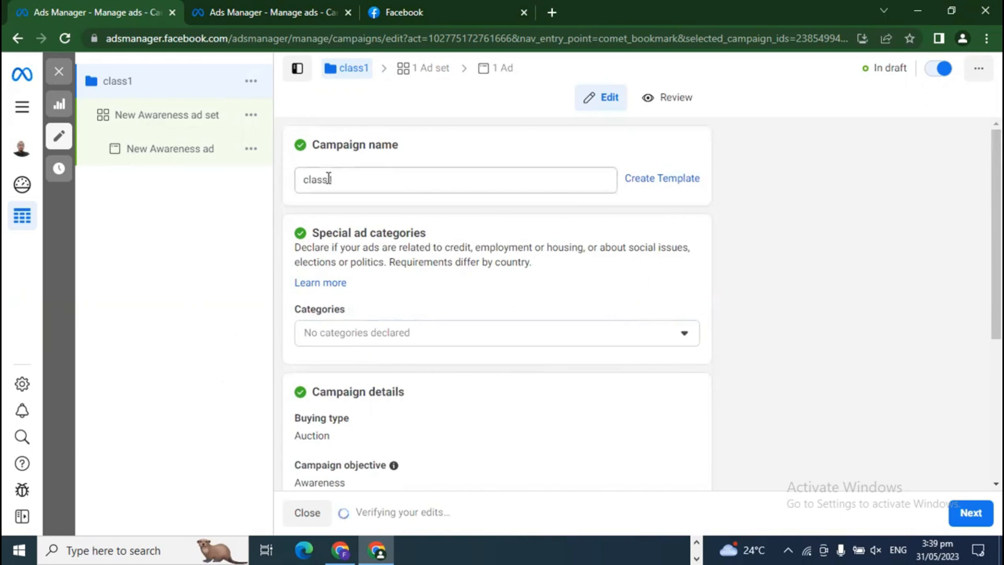
Open the campaign's buying type for editing and review the available options, keeping Auction.
scroll(840, 367, down, 4)
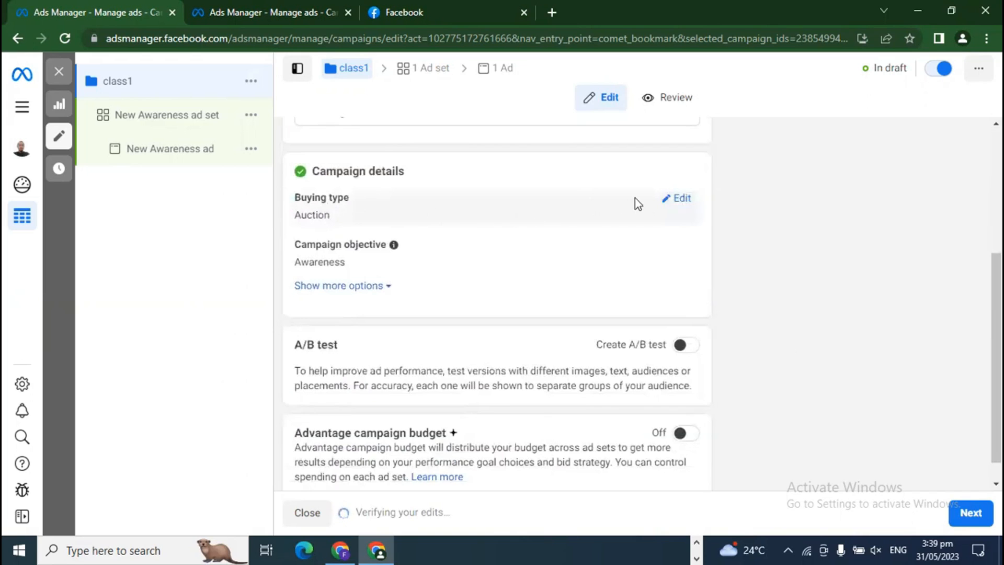
click(677, 198)
click(357, 236)
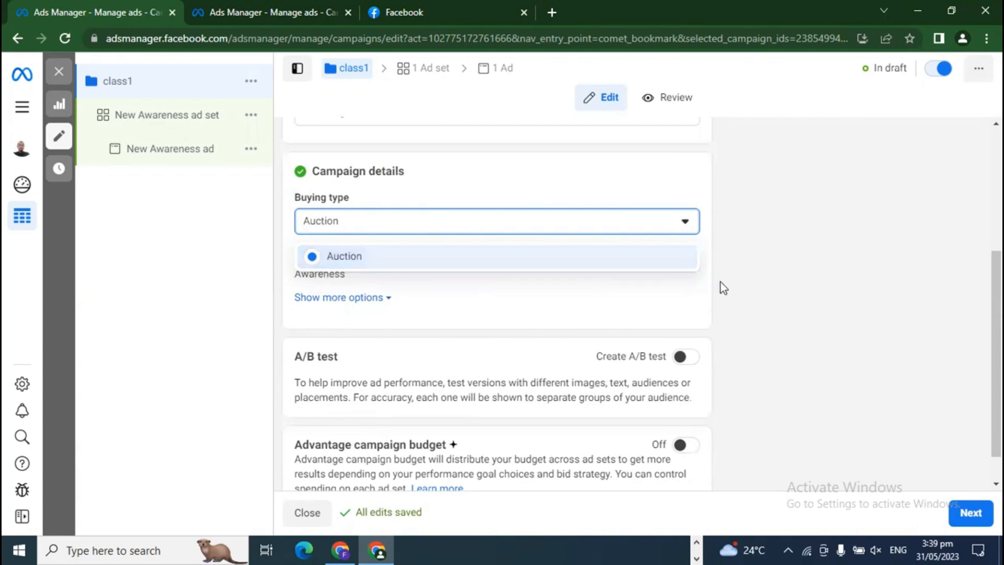
click(745, 279)
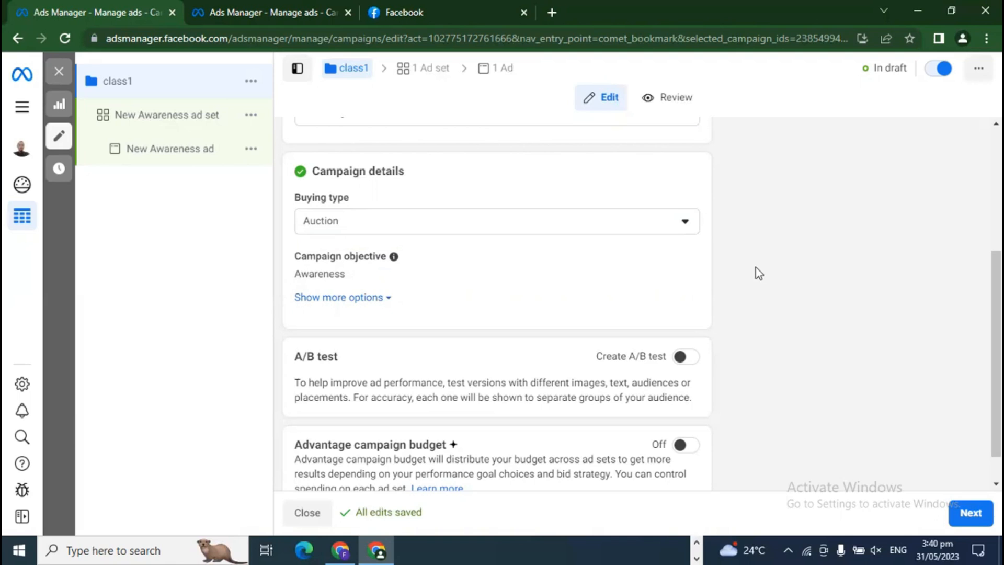
click(345, 225)
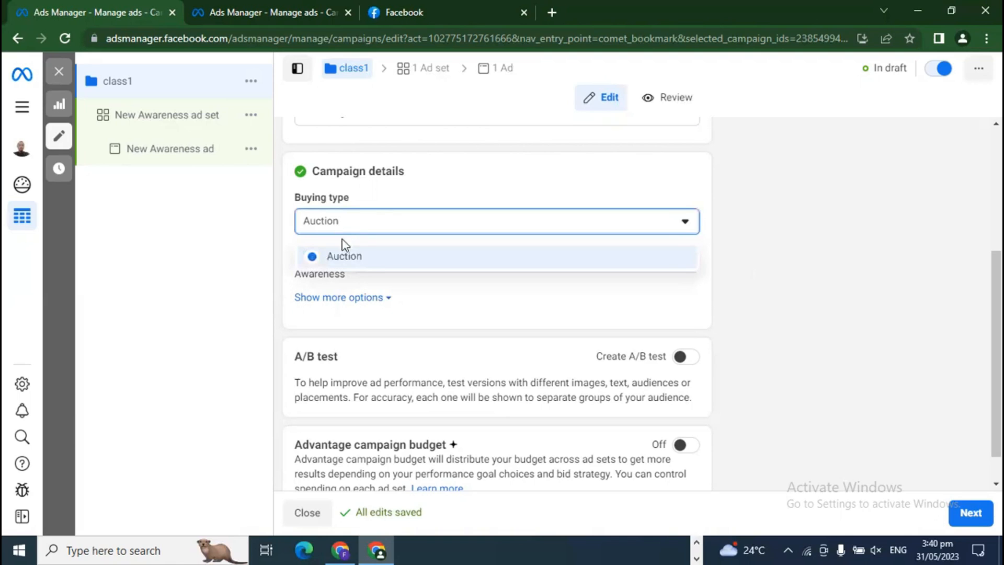
click(354, 258)
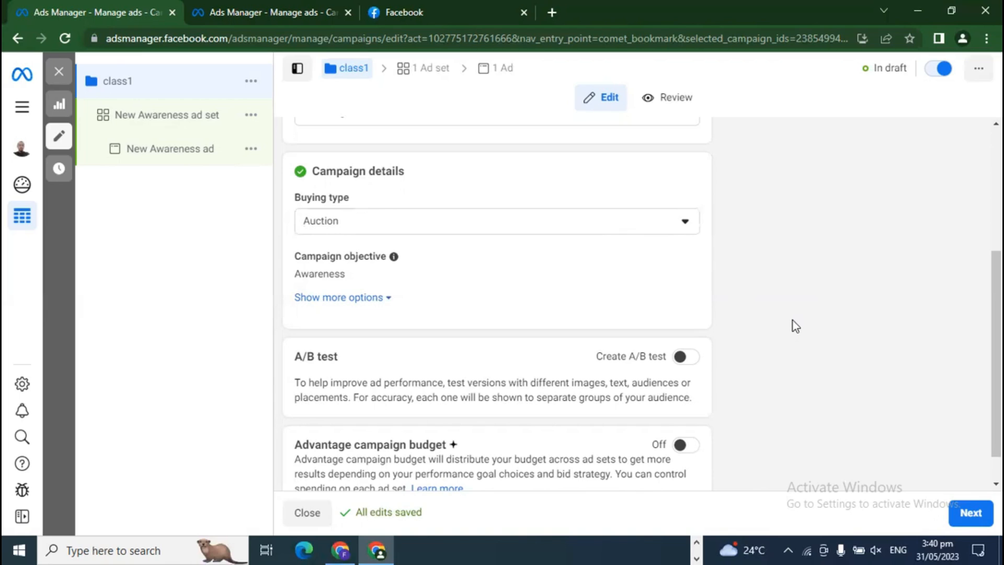
click(335, 225)
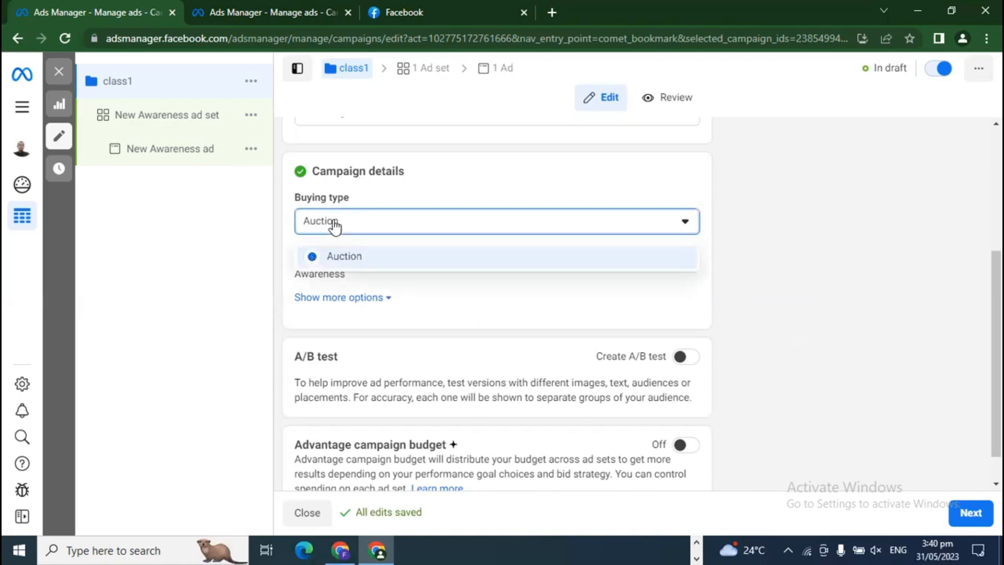
click(334, 226)
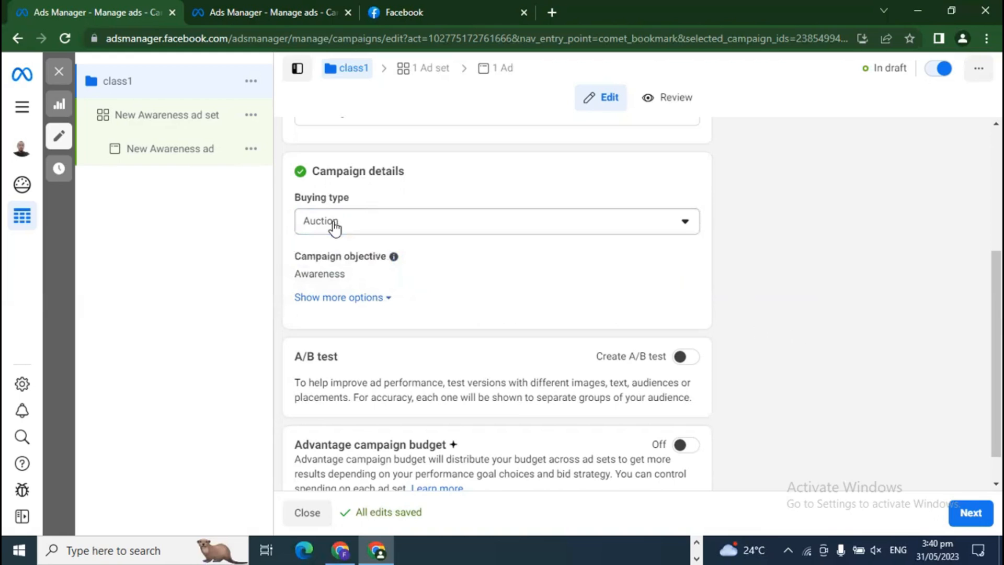
Show the additional campaign detail options and add a campaign spending limit of Rs1,000.00.
scroll(710, 380, down, 1)
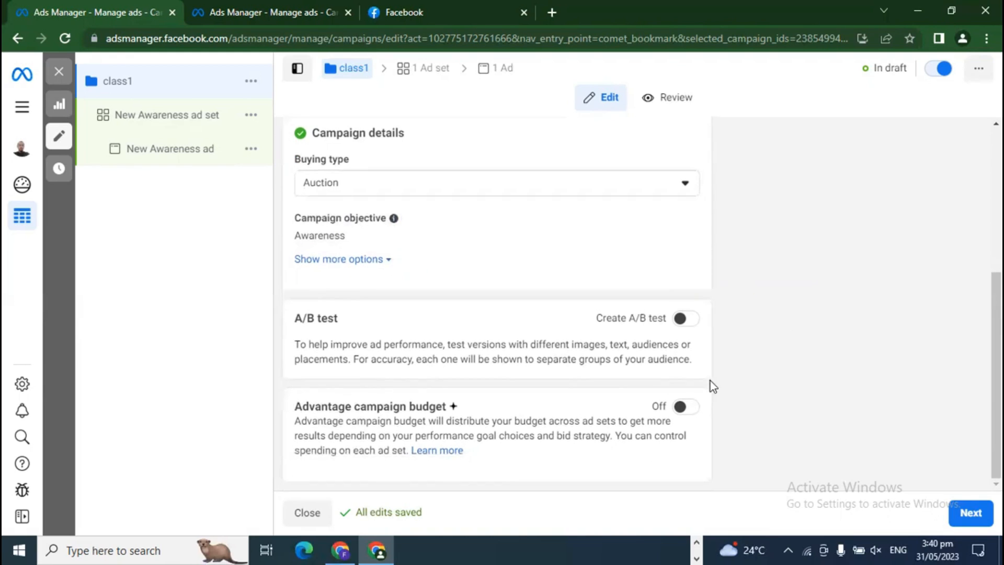
mouse_move(331, 227)
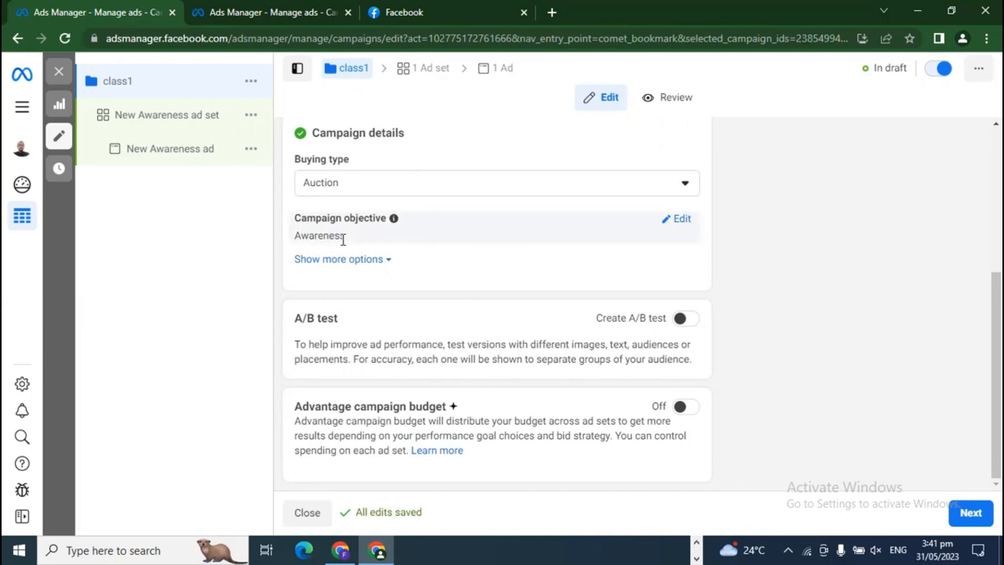
click(343, 266)
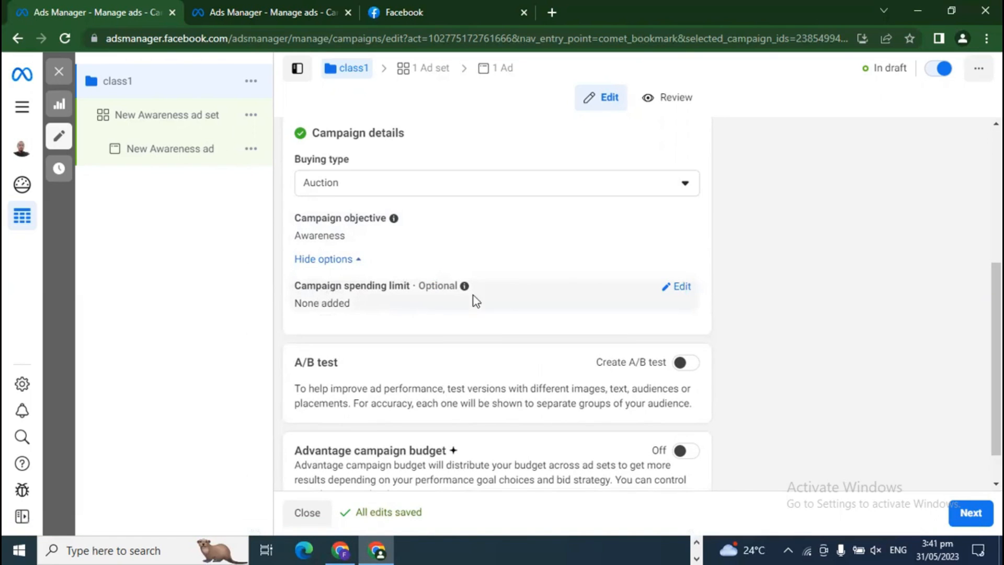
click(668, 289)
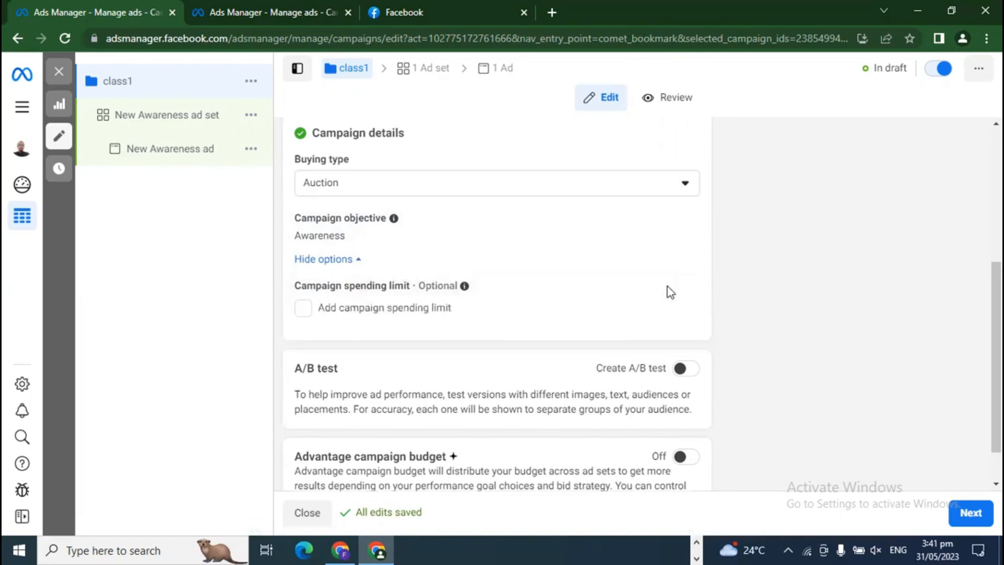
click(302, 310)
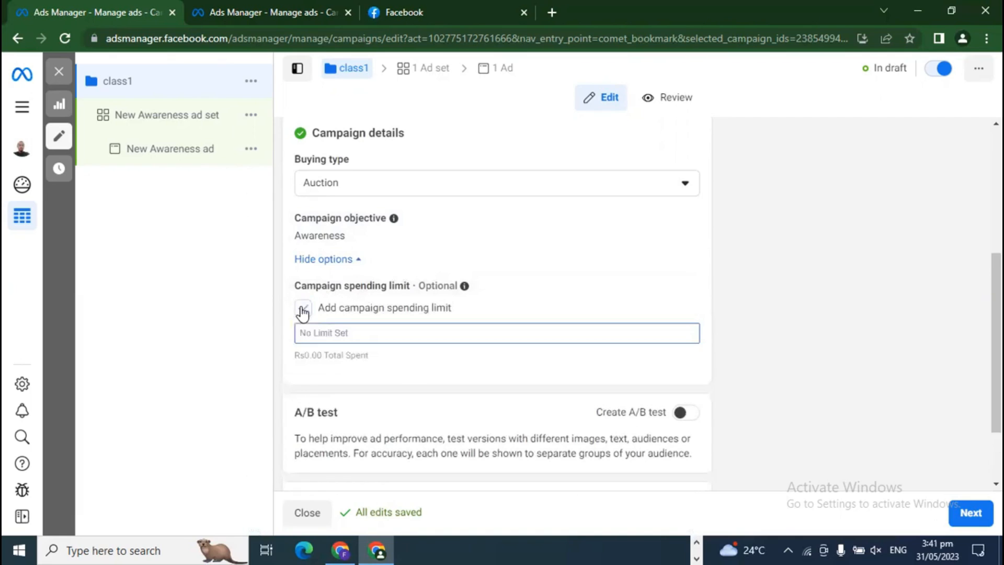
click(355, 352)
click(341, 334)
text(1000)
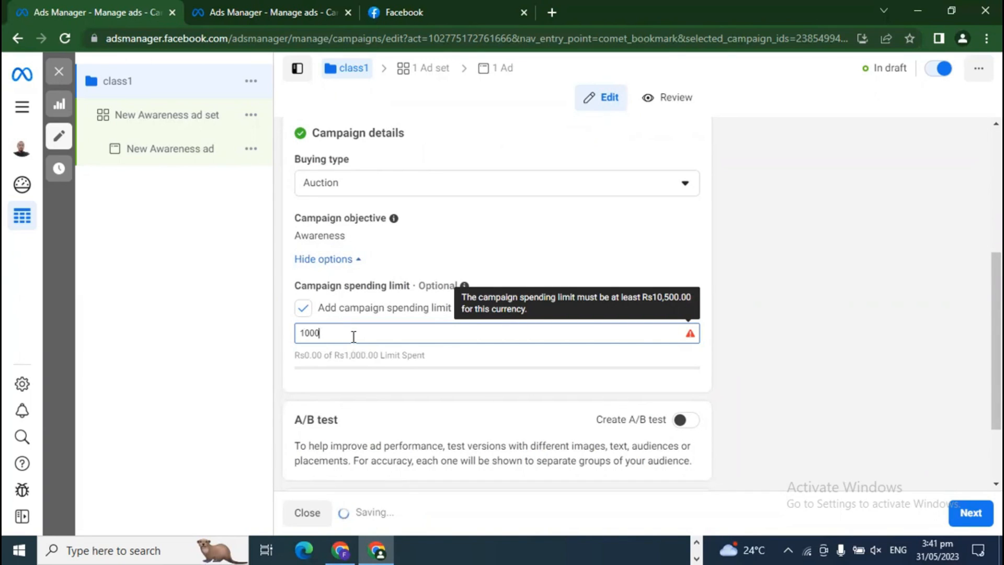
click(359, 355)
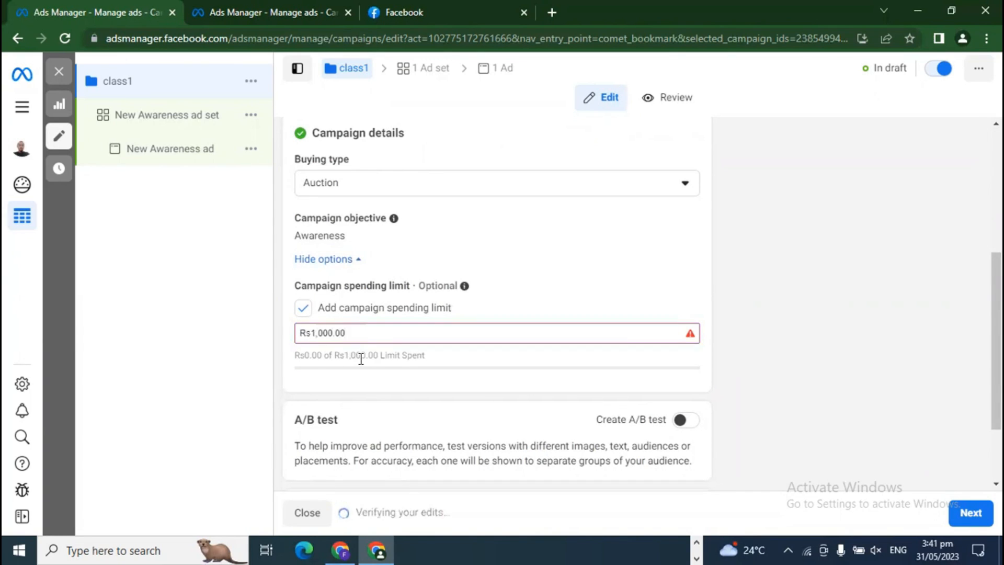
mouse_move(354, 335)
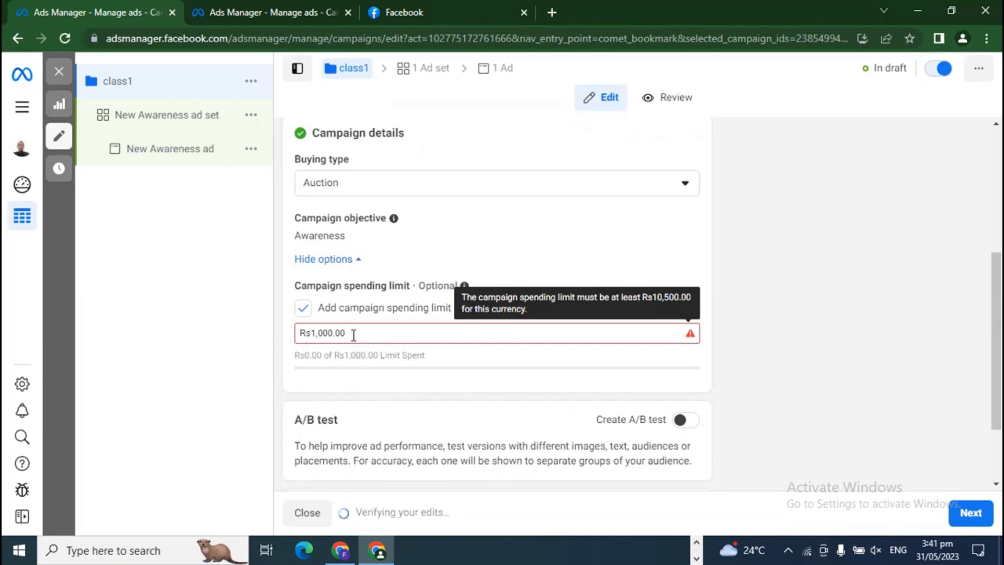
Remove the spending limit from the class1 campaign and hide the additional campaign detail options.
click(304, 310)
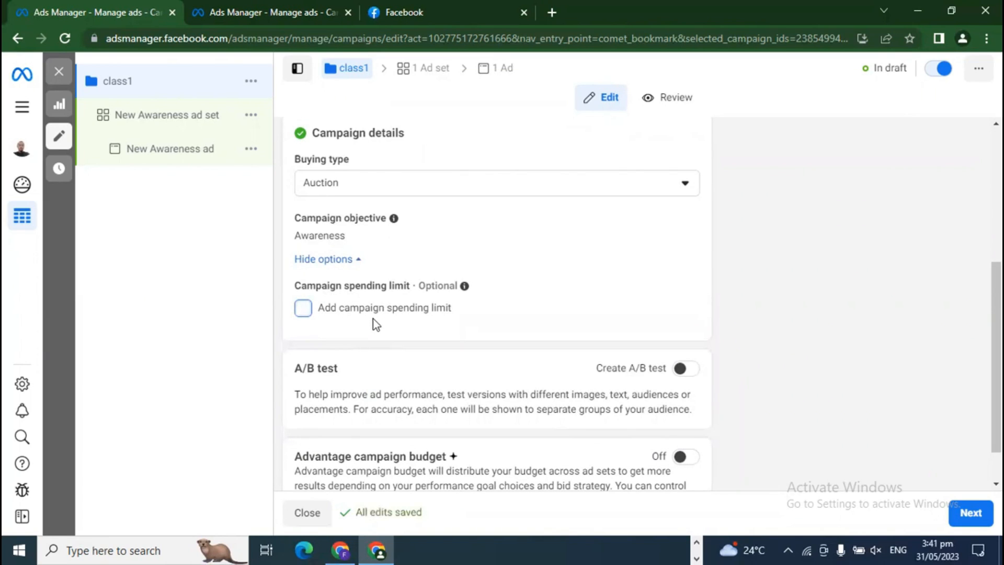
click(736, 312)
scroll(753, 408, up, 3)
scroll(431, 372, down, 1)
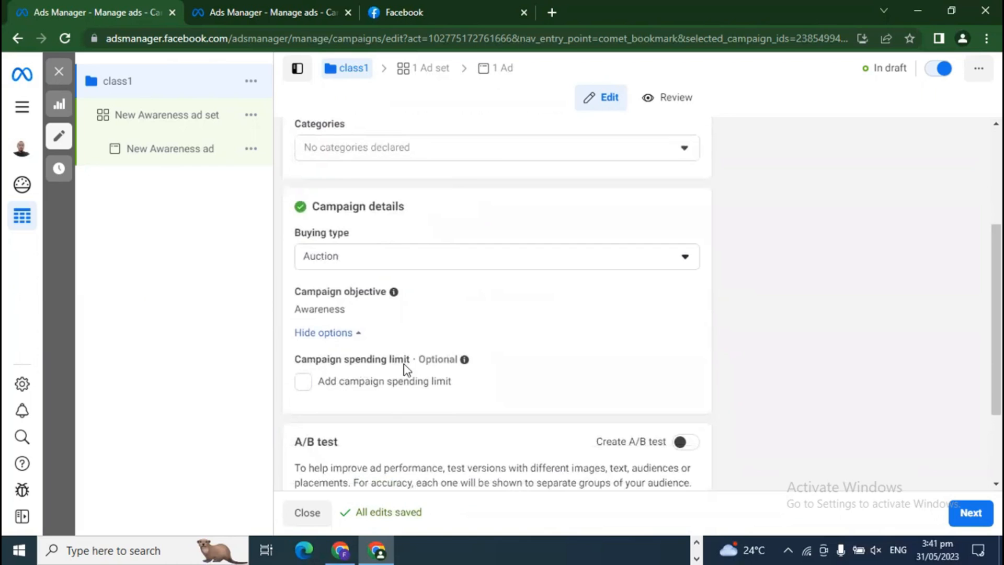
drag(419, 359, 458, 358)
click(458, 359)
click(358, 336)
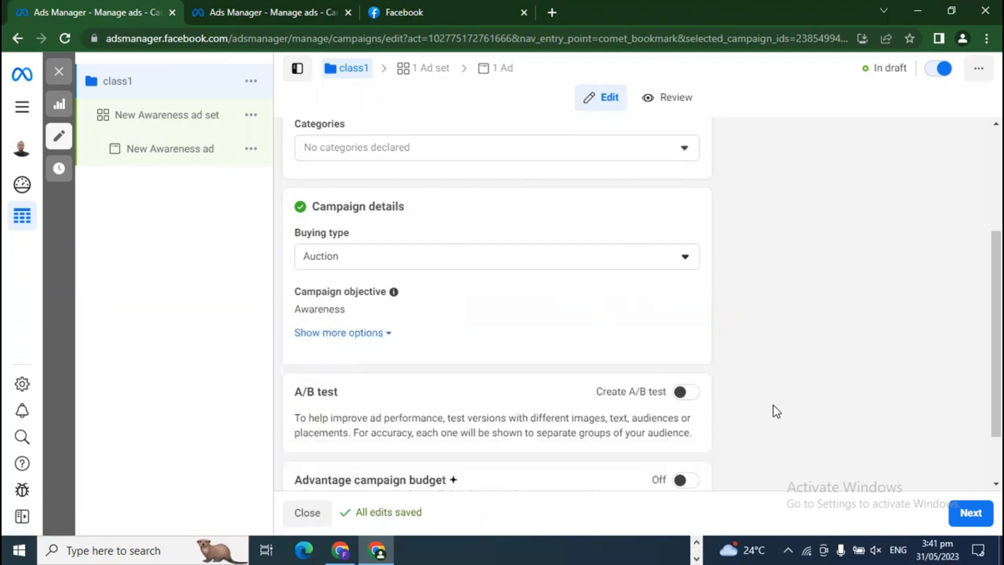
Review the class1 campaign's name, special ad categories, campaign details and the A/B test section.
scroll(775, 434, up, 3)
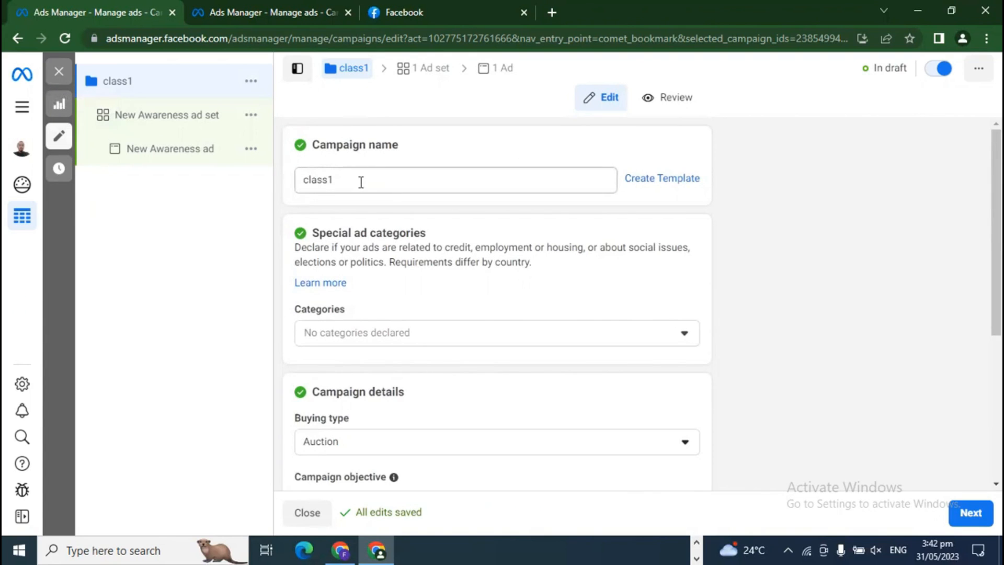
scroll(704, 365, down, 4)
scroll(743, 378, down, 1)
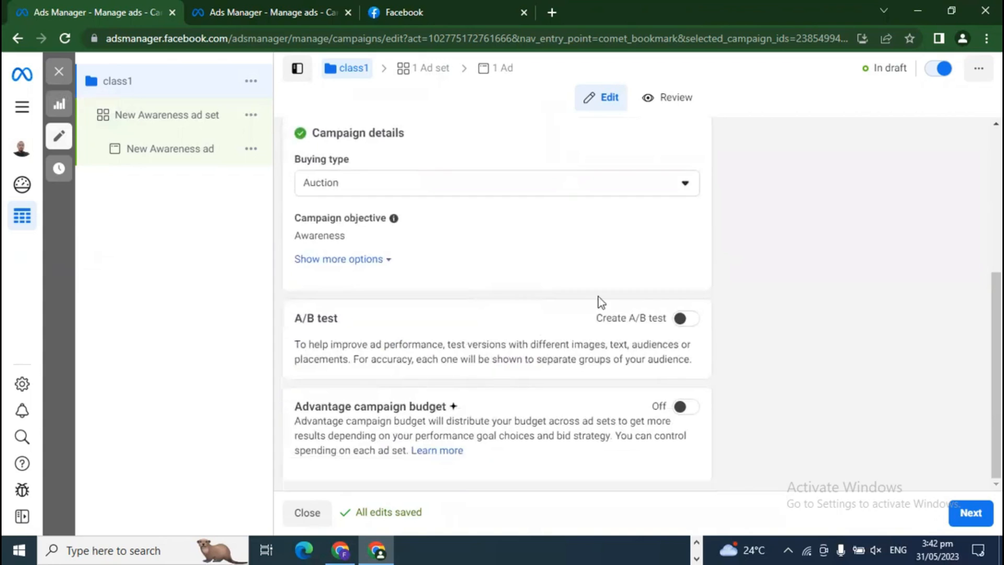
scroll(359, 364, up, 1)
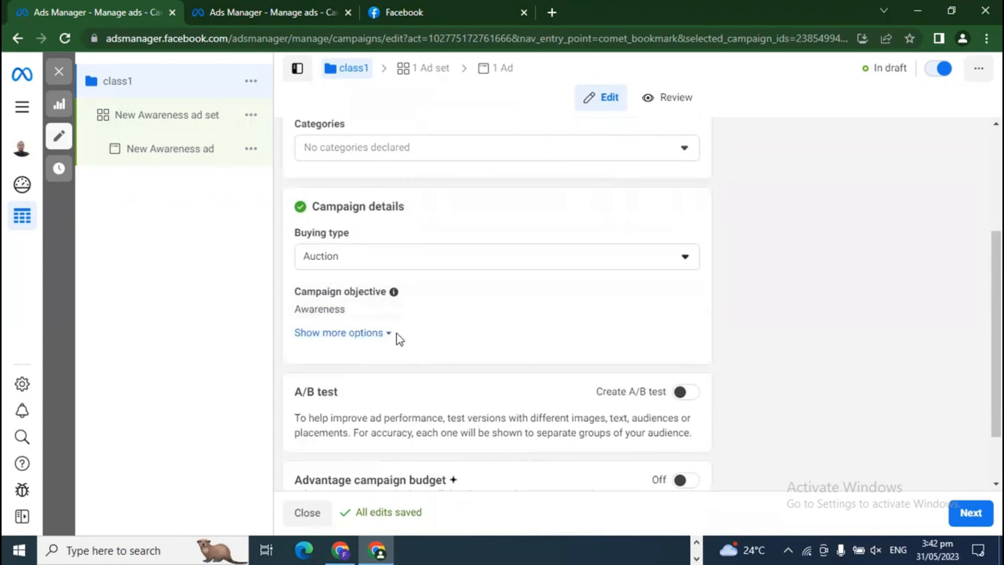
scroll(831, 409, down, 1)
drag(292, 319, 361, 325)
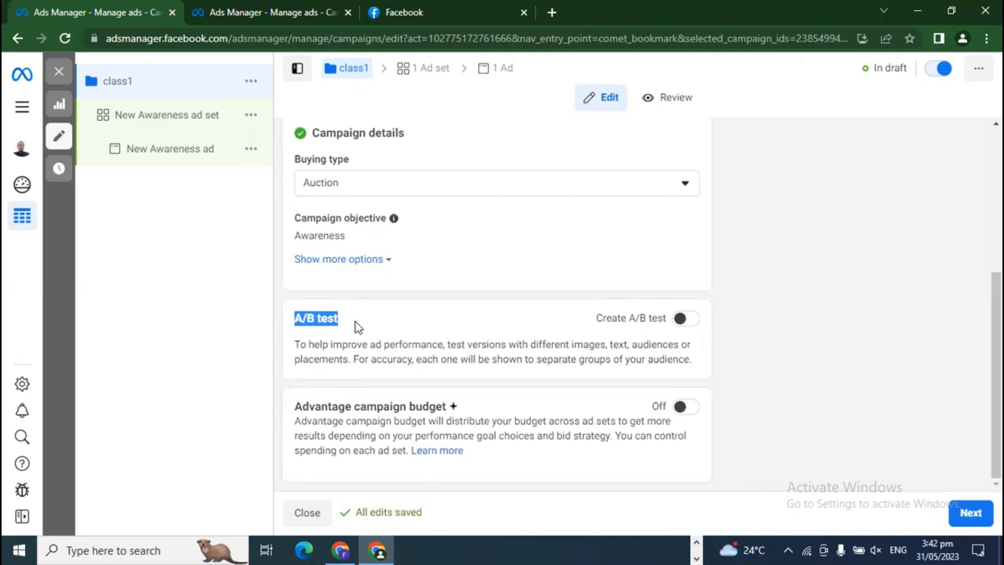
click(359, 328)
drag(296, 318, 352, 320)
click(360, 325)
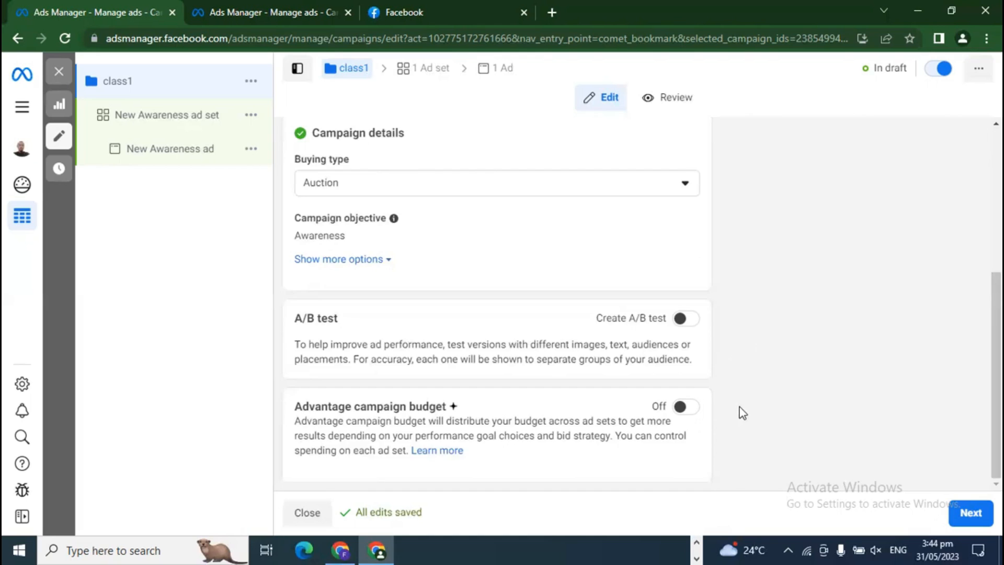
scroll(742, 410, up, 5)
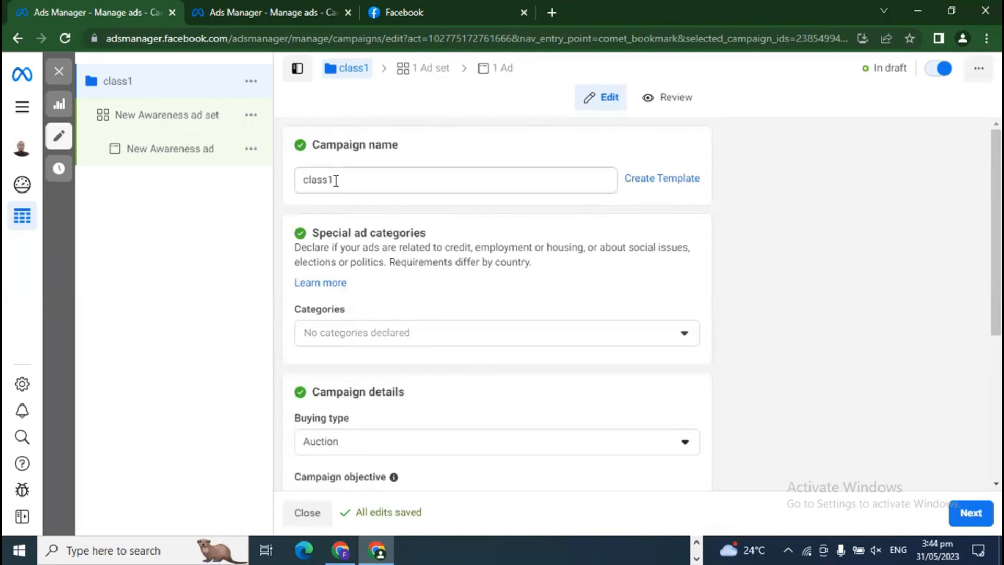
scroll(752, 391, down, 5)
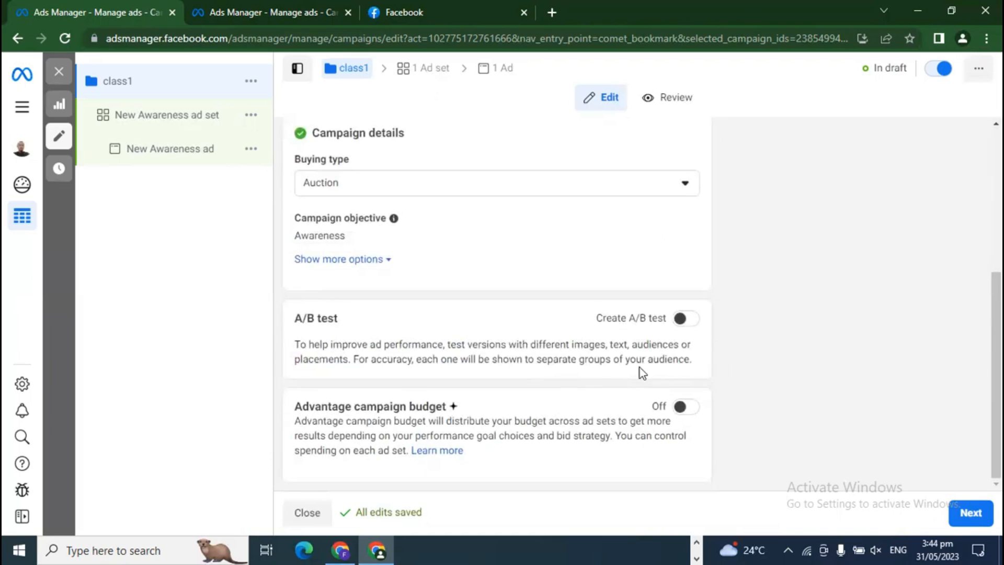
Turn on Advantage campaign budget for the class1 campaign.
drag(292, 410, 447, 414)
click(446, 413)
click(685, 408)
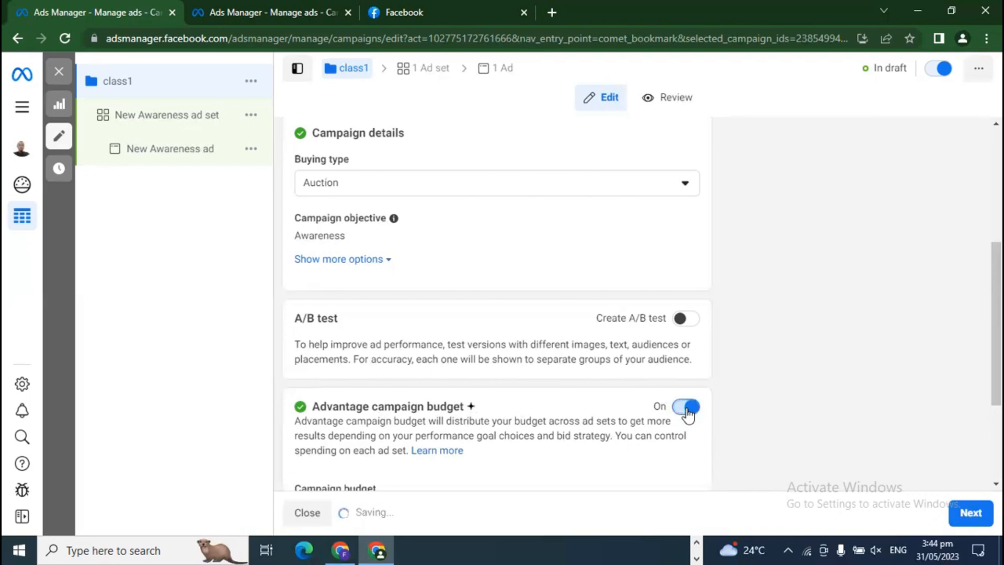
scroll(752, 415, down, 3)
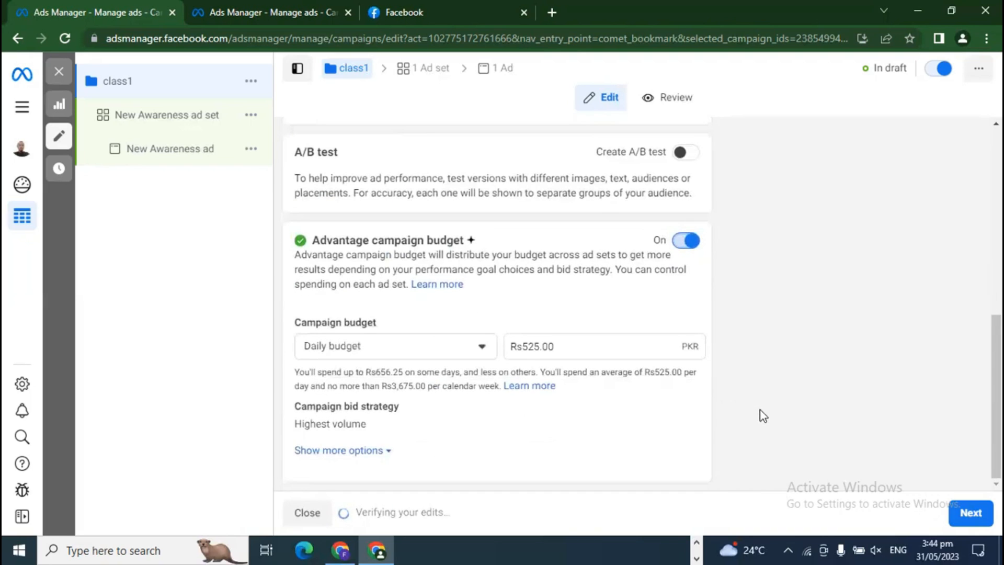
Examine the available campaign budget types, keeping Daily budget.
click(320, 348)
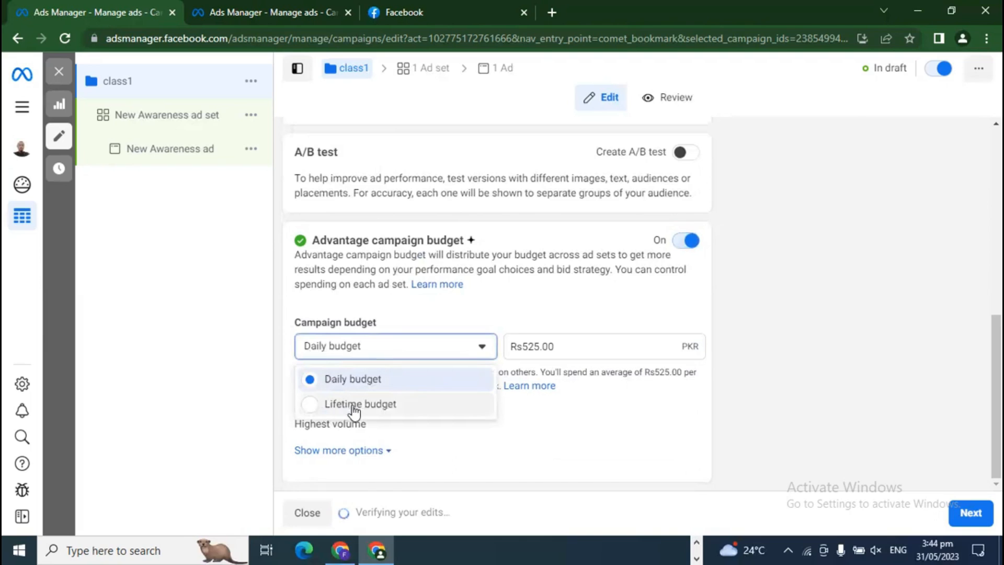
click(340, 346)
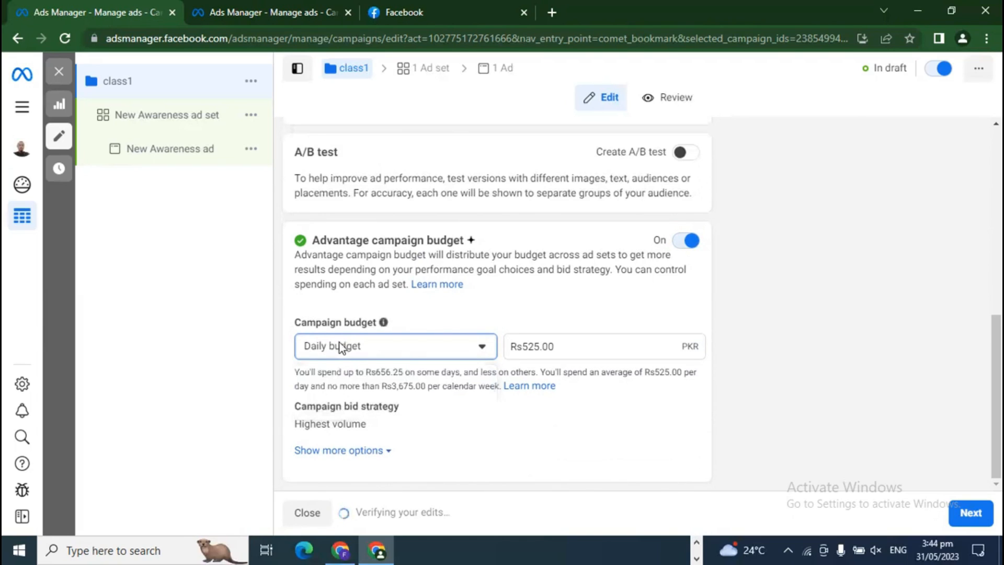
click(793, 394)
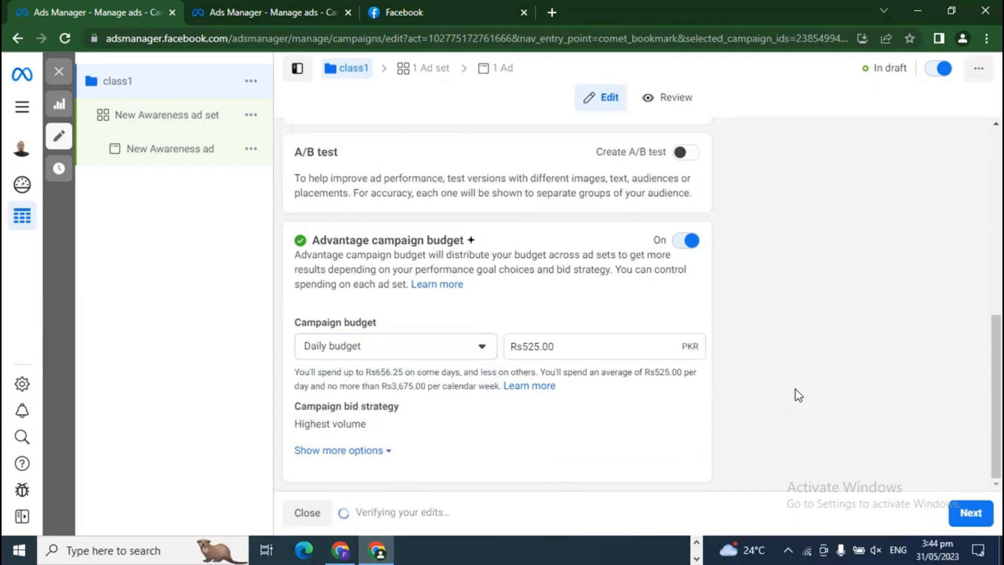
click(341, 345)
click(341, 347)
click(881, 354)
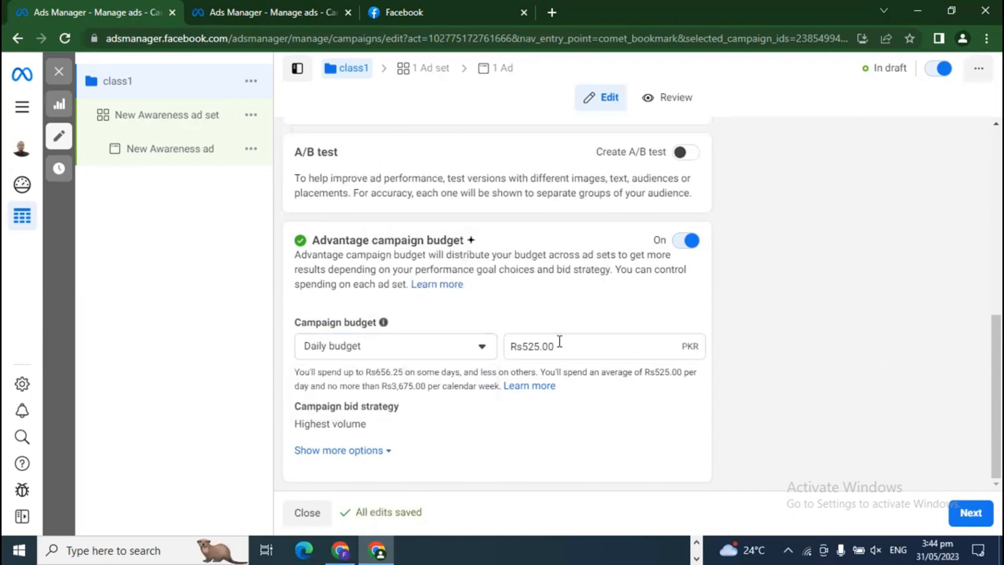
double_click(529, 346)
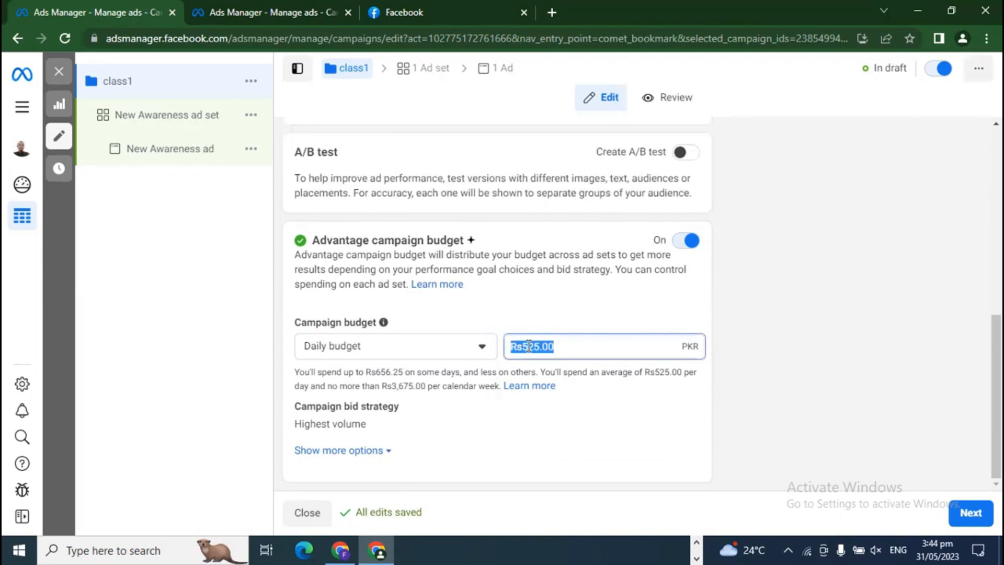
key(BackSpace)
click(782, 328)
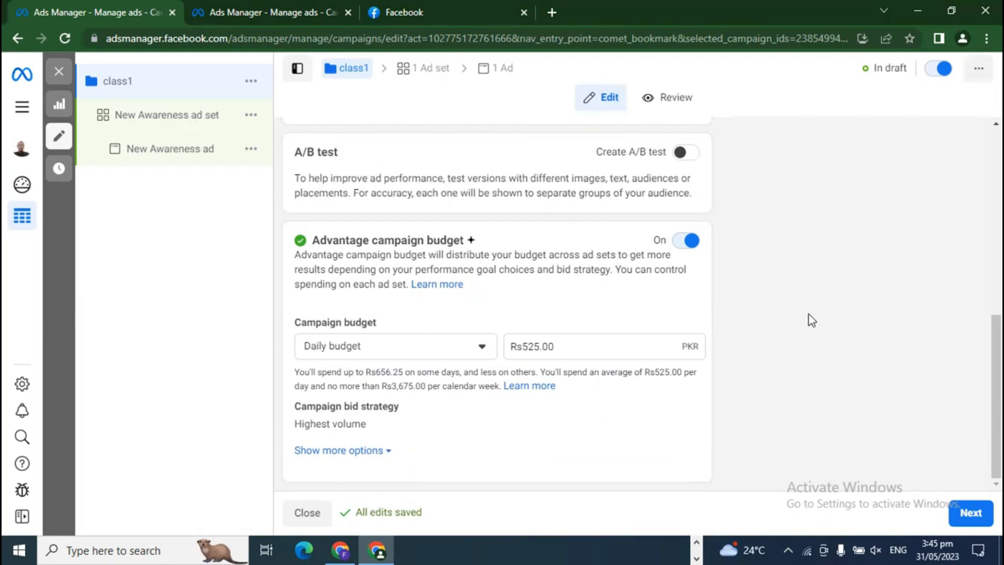
Try a daily campaign budget of Rs280.00.
double_click(529, 348)
text(280)
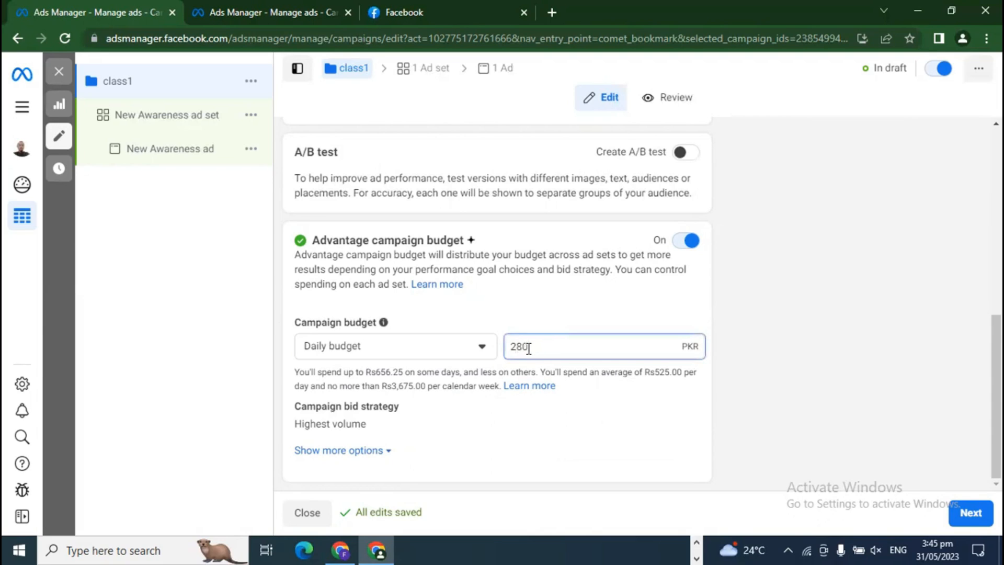
click(768, 359)
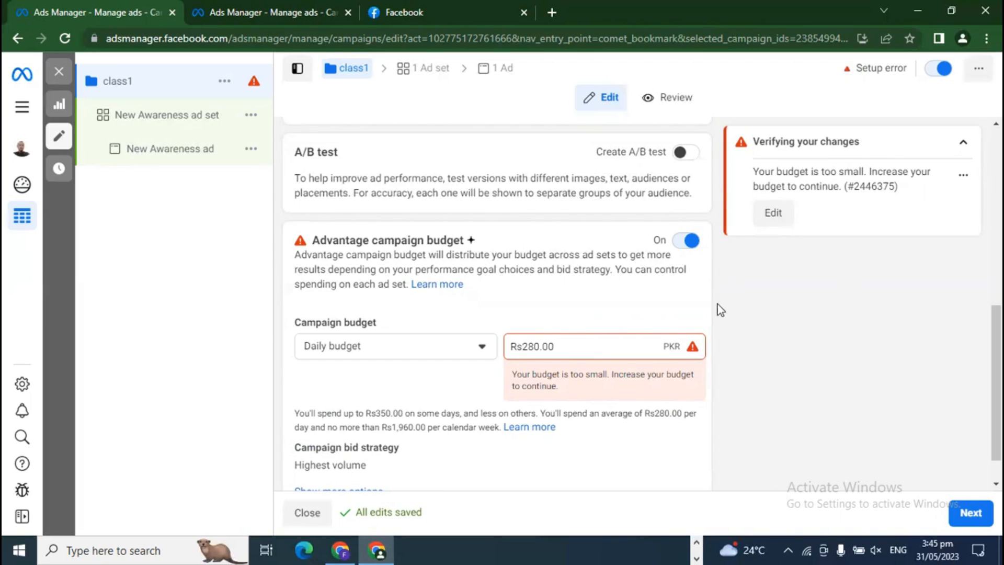
Try raising the daily campaign budget to Rs285.00.
click(545, 347)
key(BackSpace)
text(5)
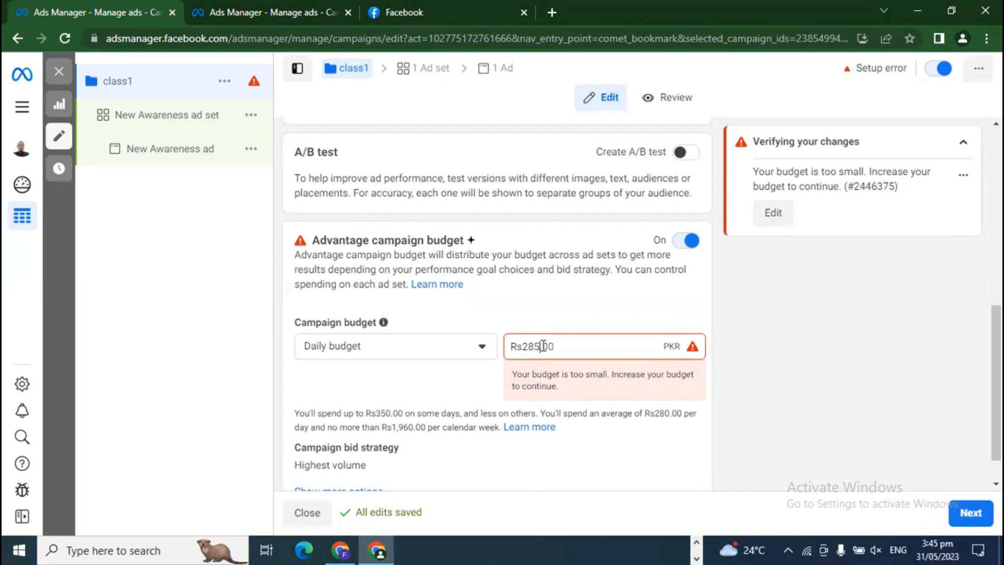
click(867, 383)
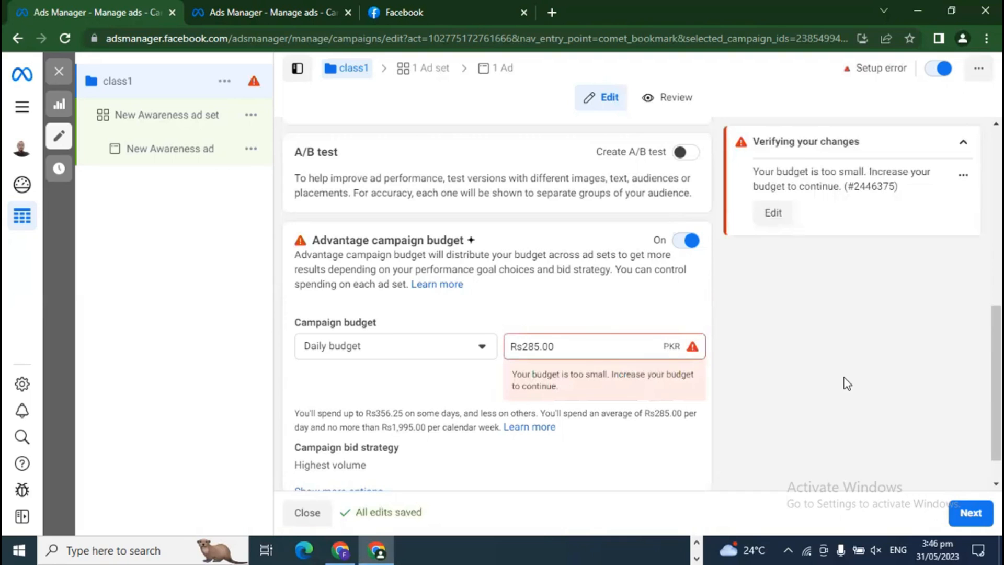
Raise the daily campaign budget to Rs290.00.
click(538, 346)
key(BackSpace)
key(BackSpace)
text(90)
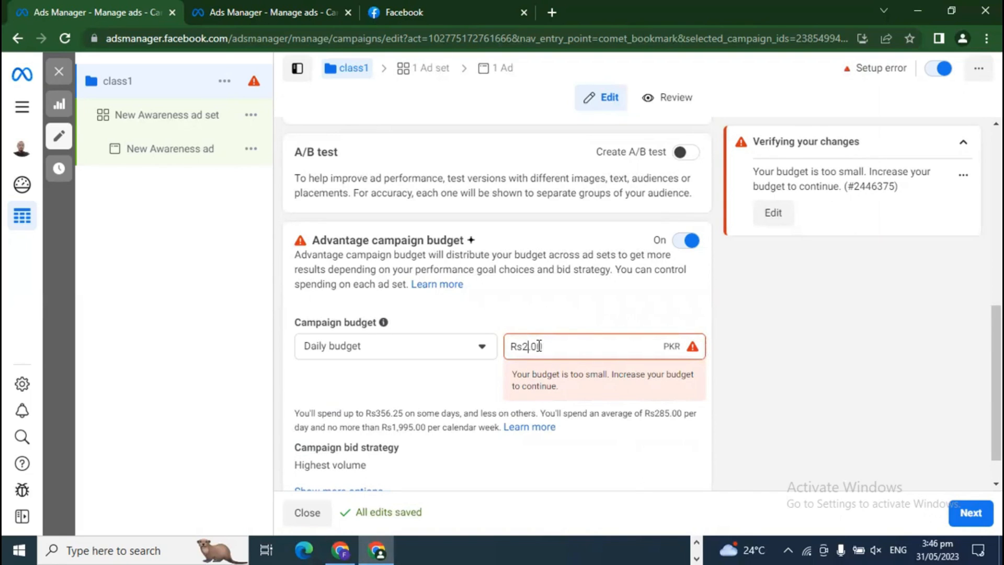
click(861, 403)
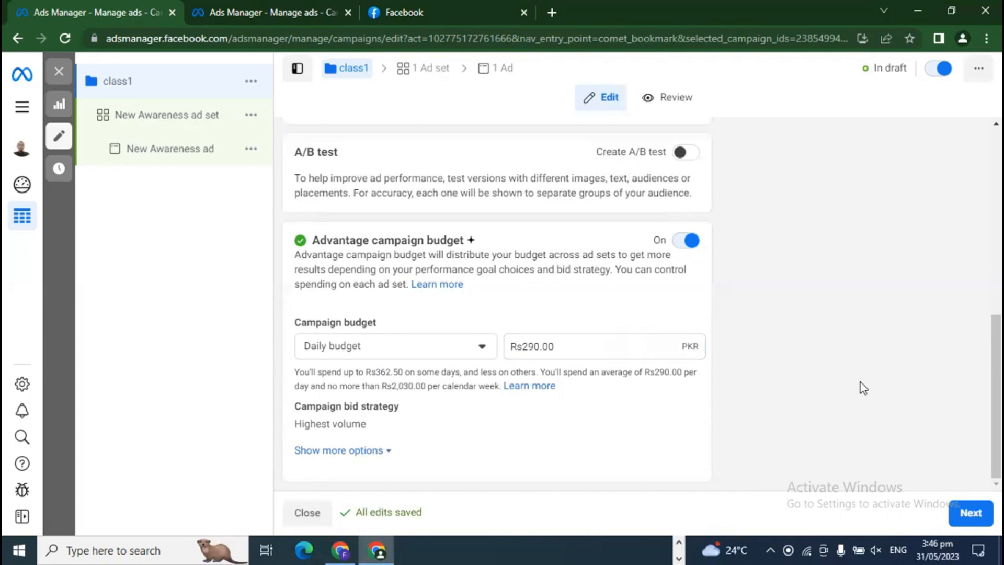
Raise the daily campaign budget to Rs300.00.
mouse_move(386, 517)
click(537, 346)
key(BackSpace)
key(BackSpace)
text(30)
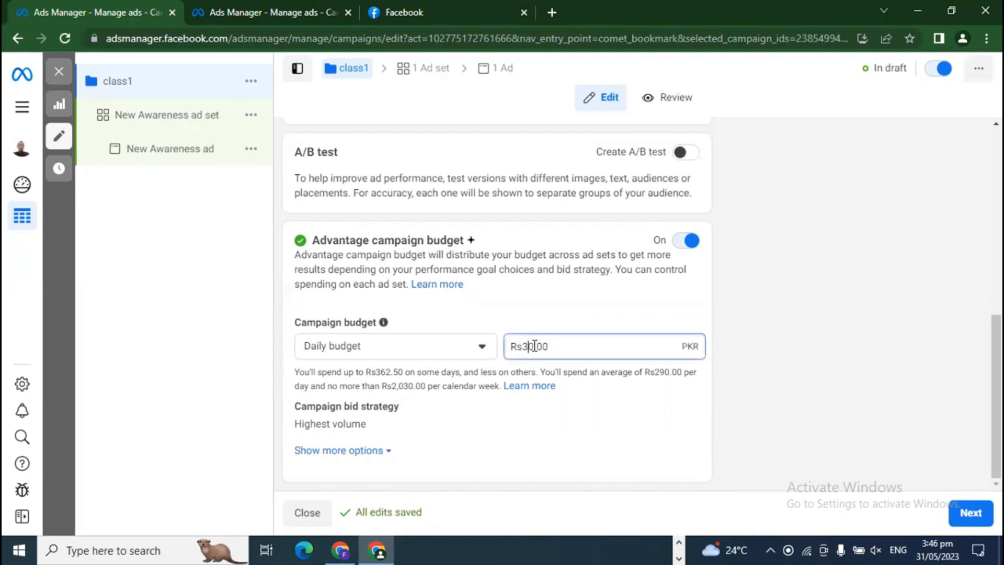
click(785, 340)
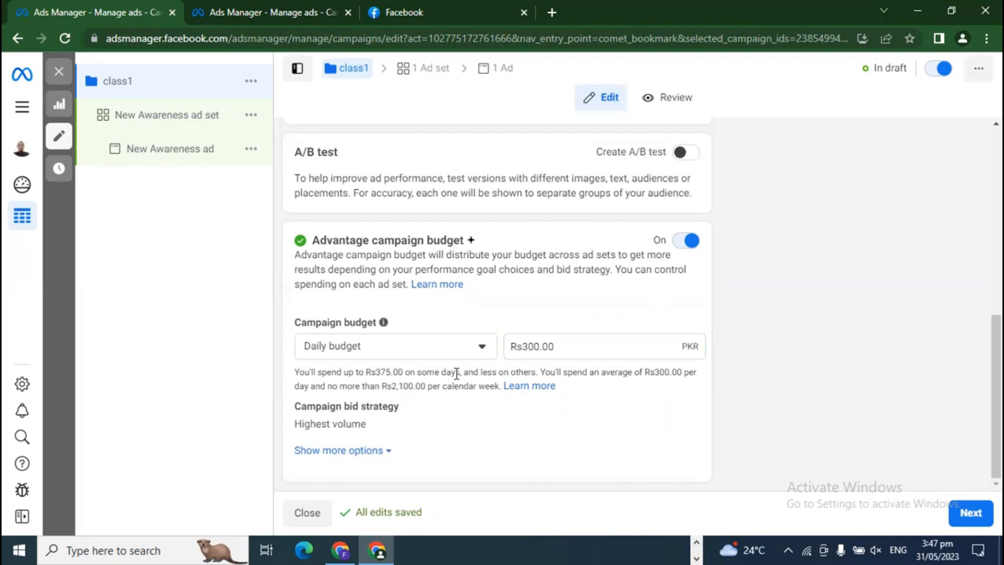
Change the campaign budget type to Lifetime budget with an amount of Rs2,000.00.
click(405, 352)
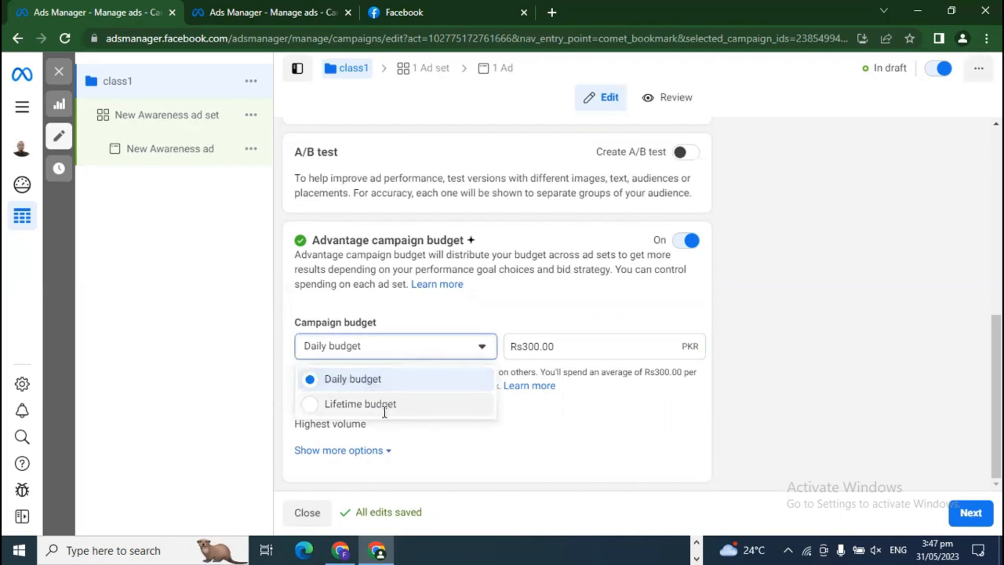
click(383, 410)
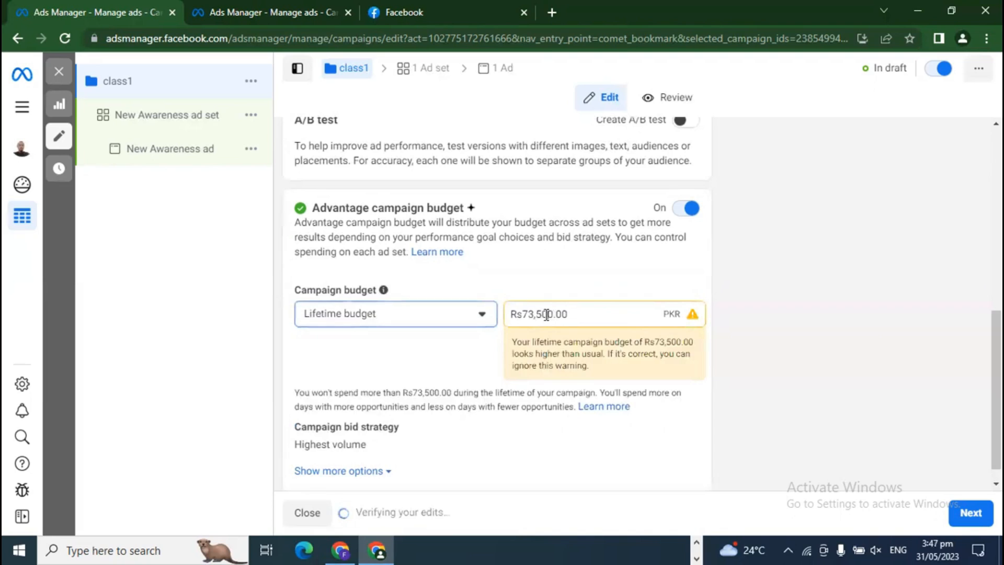
double_click(547, 315)
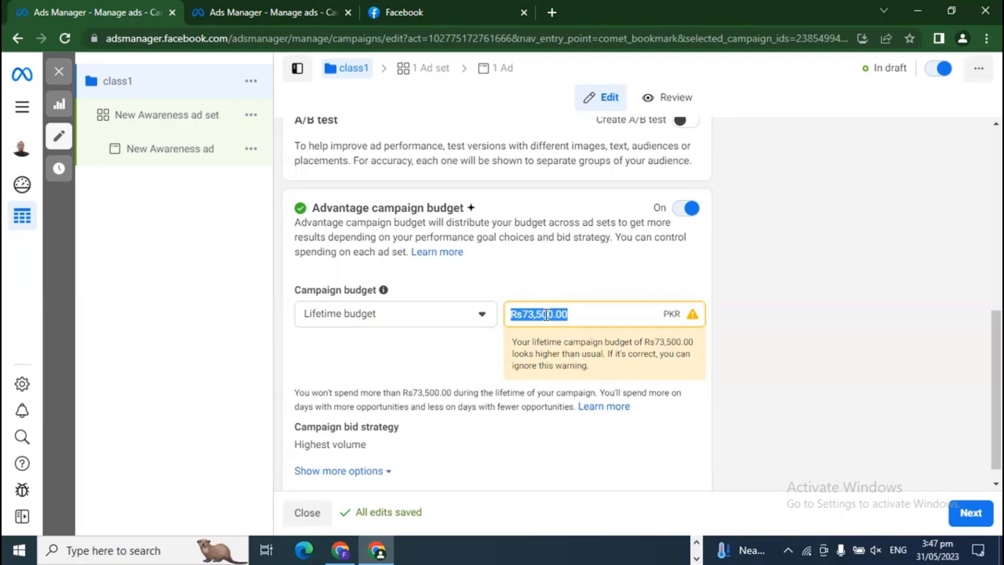
text(2000)
click(758, 313)
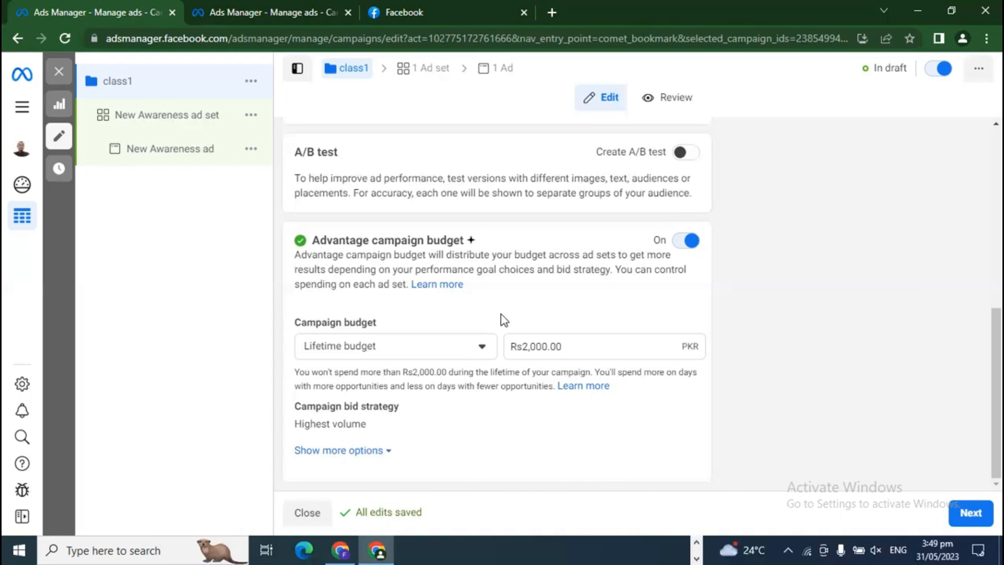
Switch the campaign budget back to Daily budget with an amount of Rs300.00.
click(363, 353)
click(376, 380)
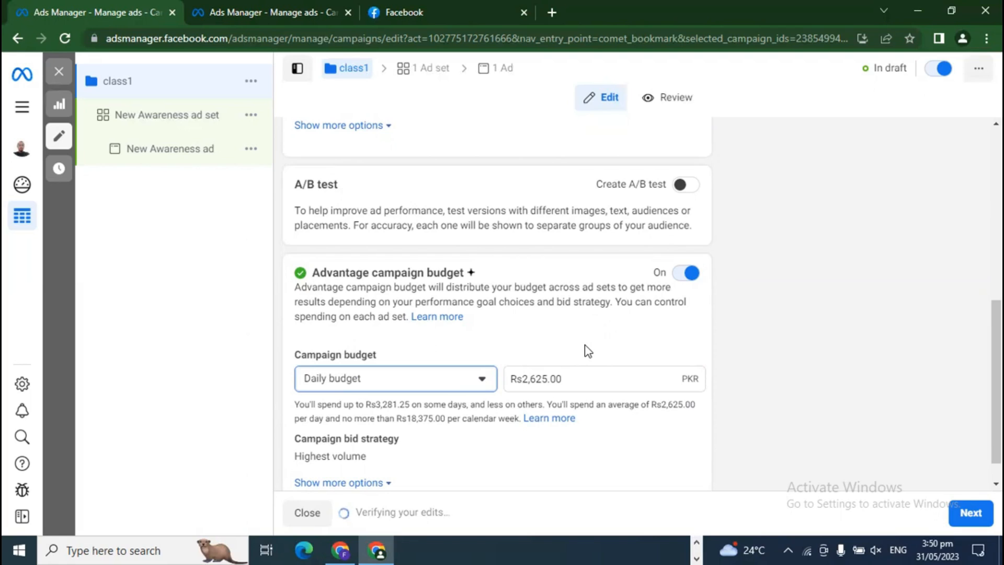
click(542, 384)
text(300)
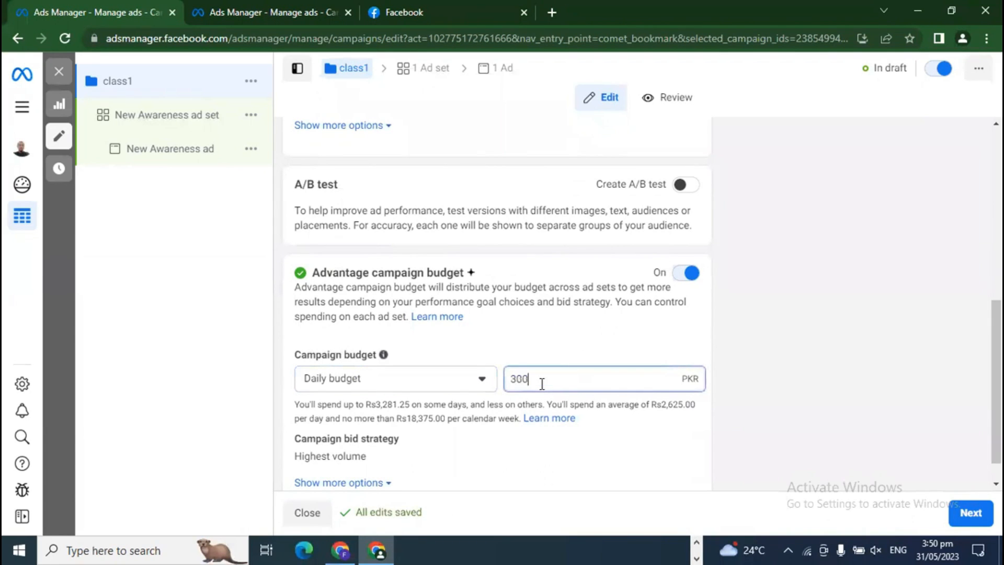
click(778, 333)
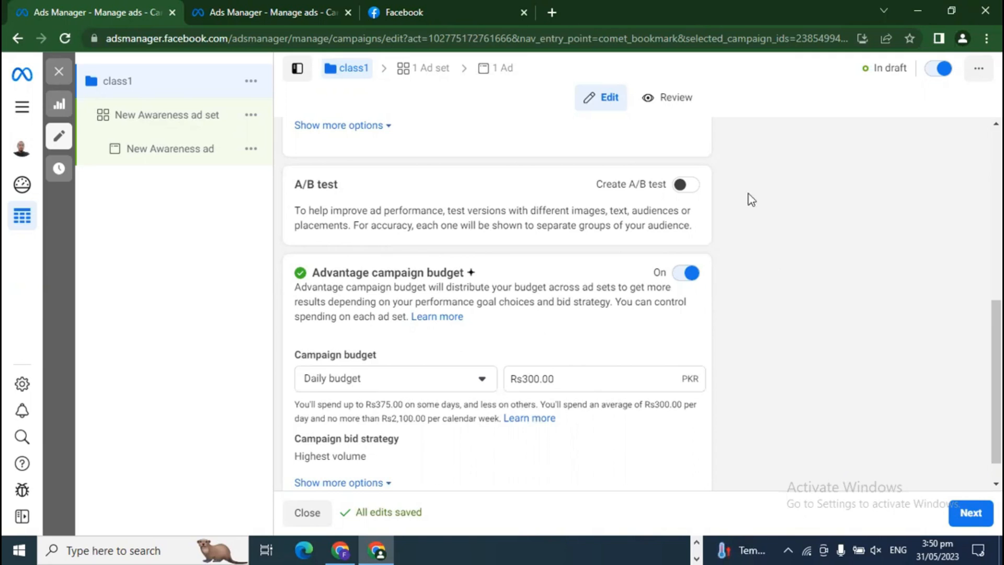
Go to the campaigns list in the other Ads Manager browser tab and turn off the india Ad campaign.
click(335, 6)
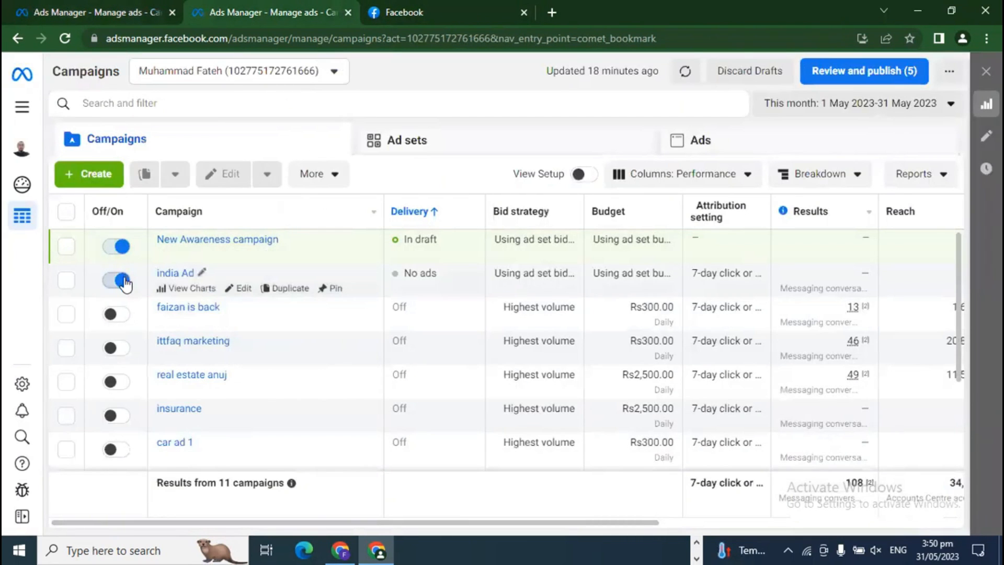
mouse_move(124, 283)
click(122, 286)
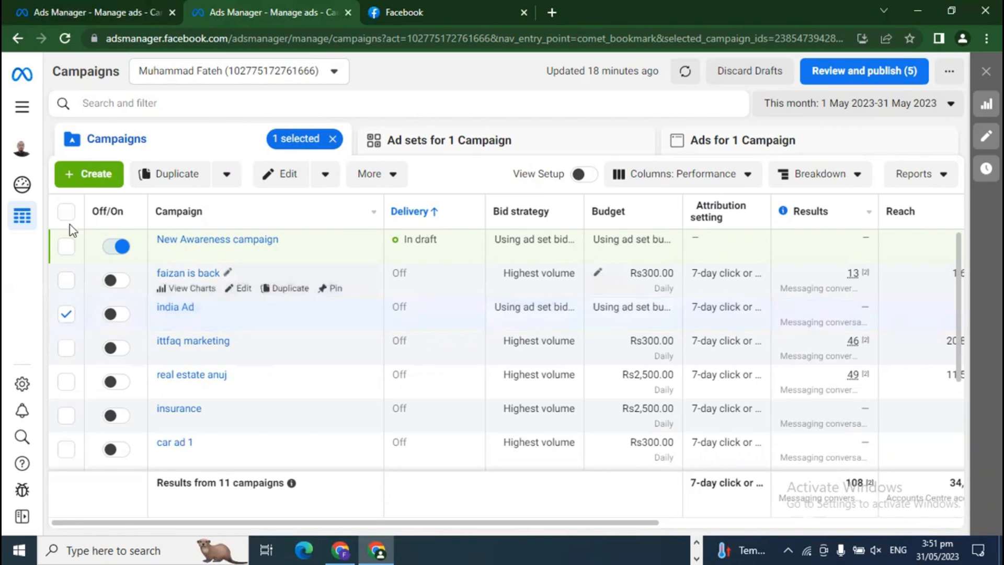
Return to the class1 campaign editor and review its settings from the campaign name through the Advantage campaign budget and its budget types.
click(122, 8)
scroll(796, 412, down, 1)
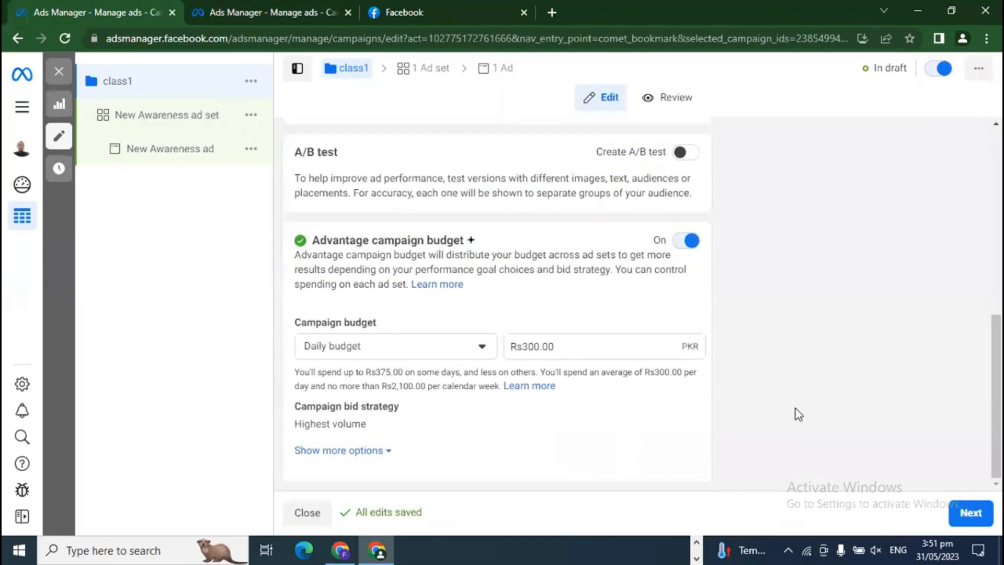
scroll(794, 422, up, 8)
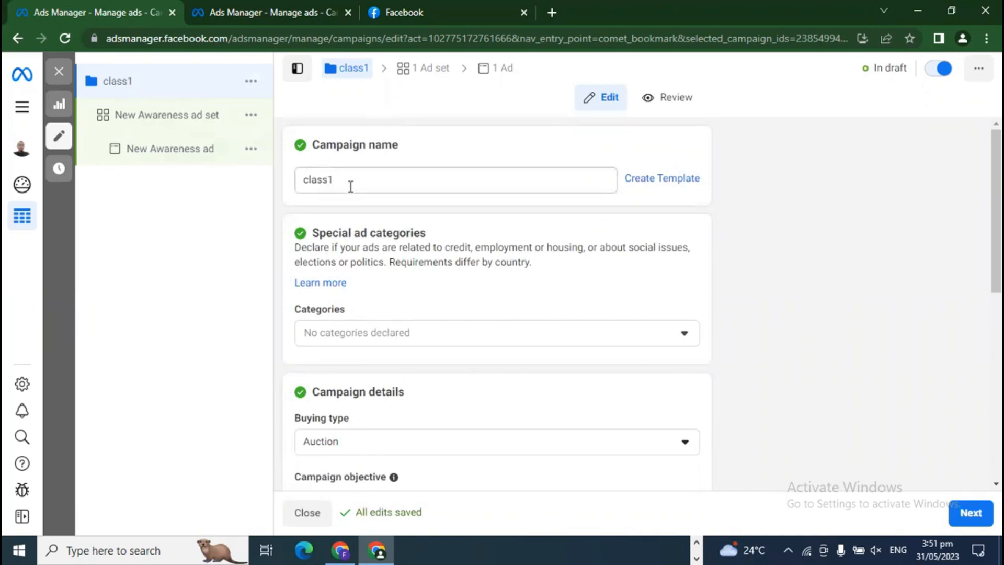
scroll(717, 350, down, 2)
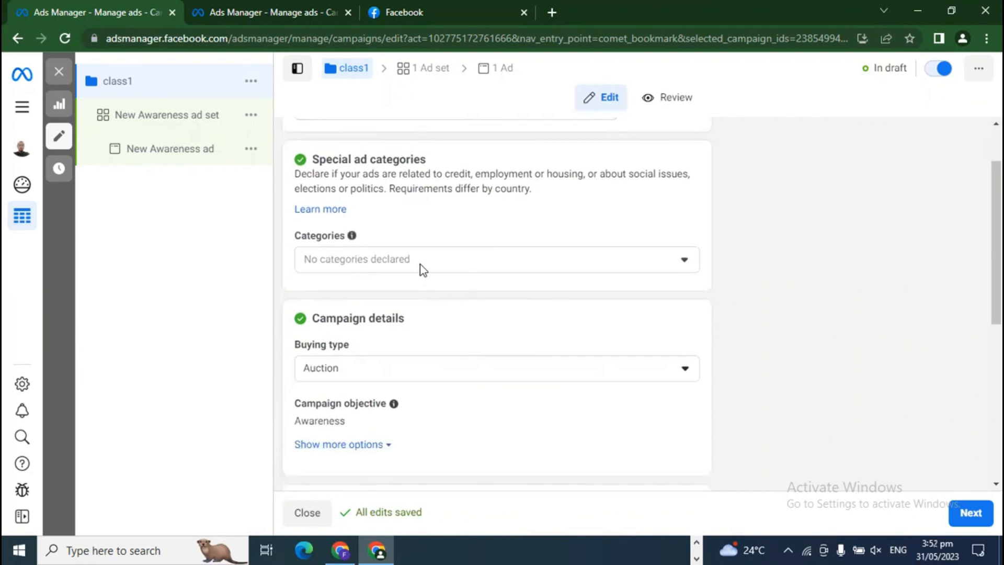
scroll(820, 347, down, 2)
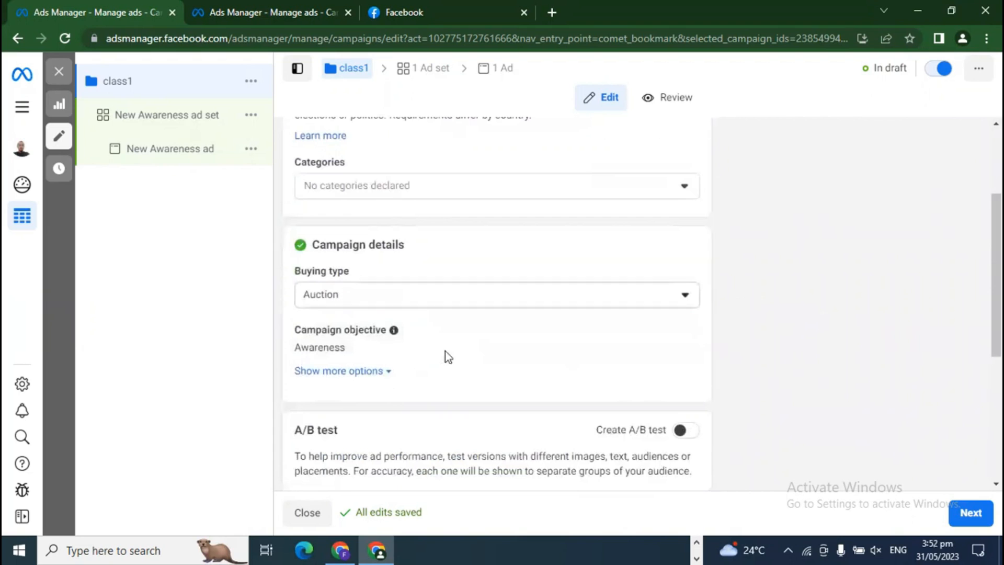
scroll(446, 357, down, 2)
scroll(455, 330, down, 2)
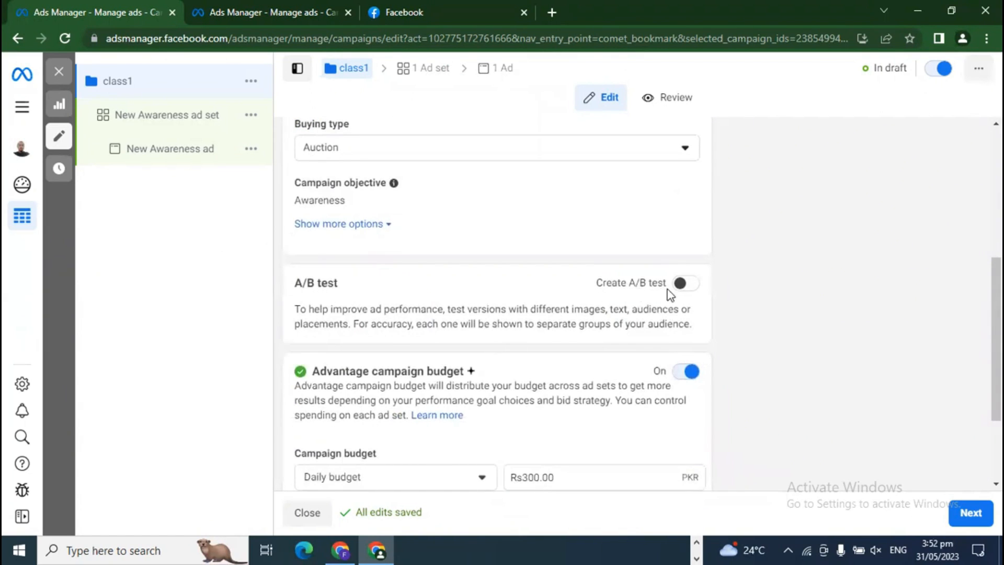
scroll(665, 303, down, 3)
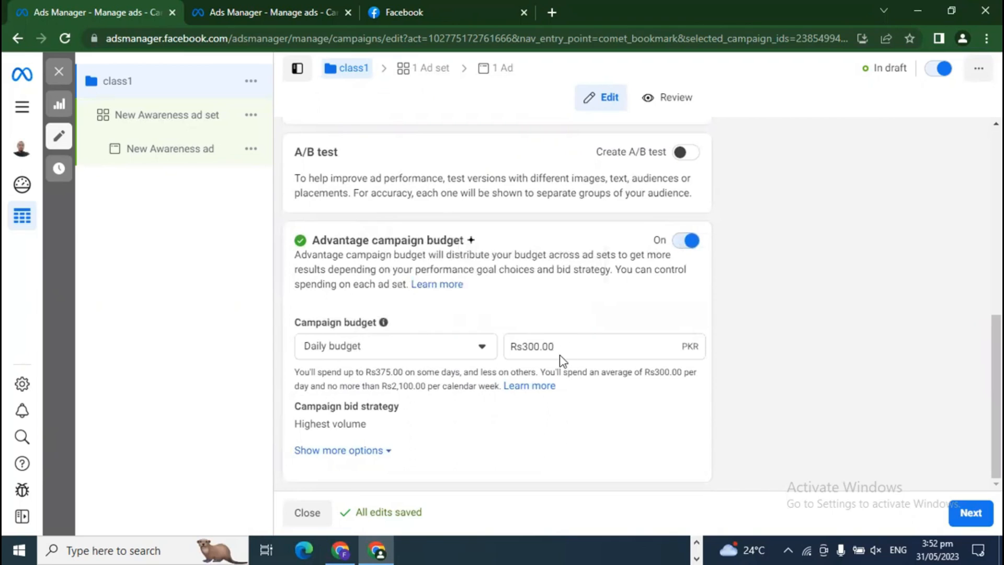
click(445, 356)
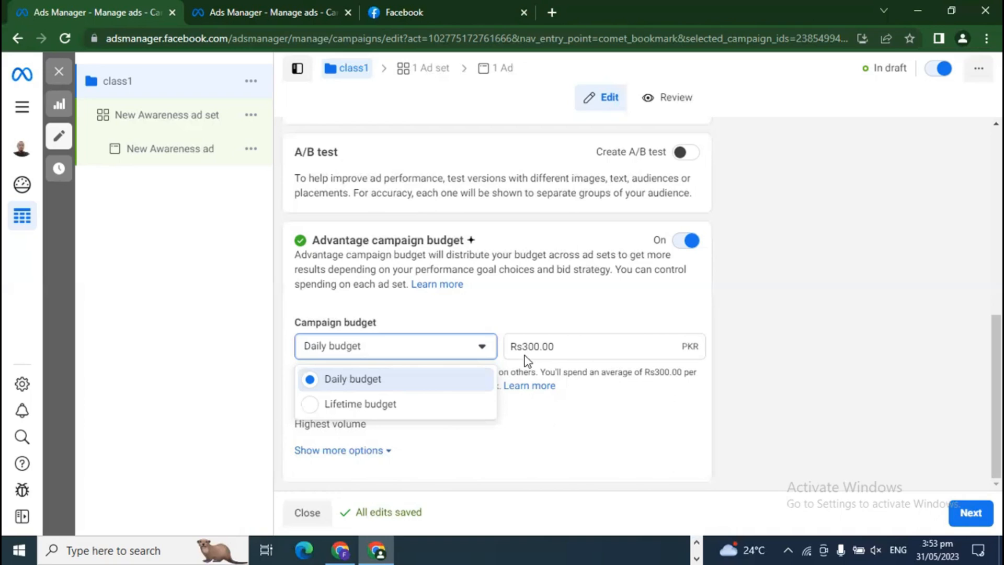
click(361, 369)
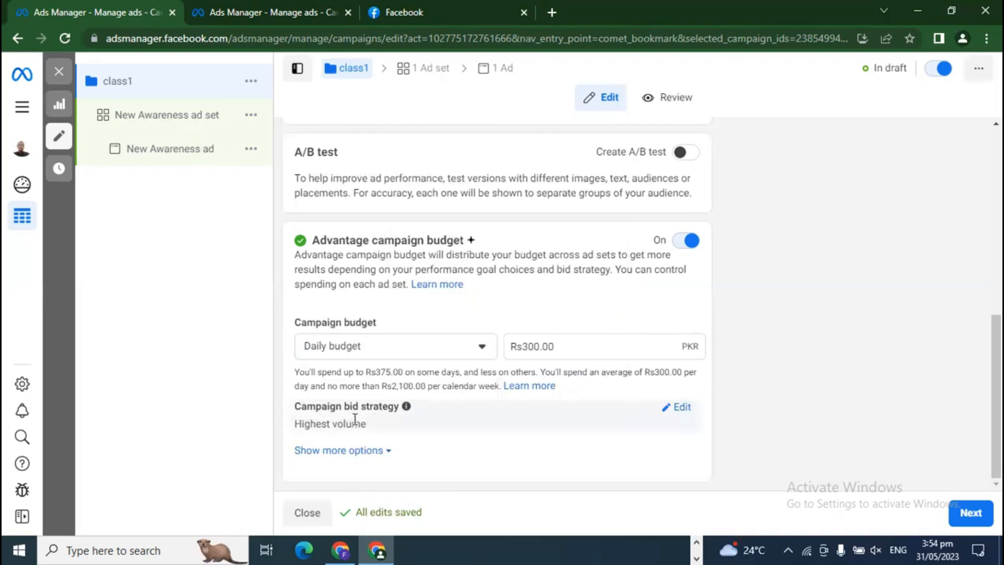
Change the campaign bid strategy to Bid cap.
click(672, 408)
click(378, 421)
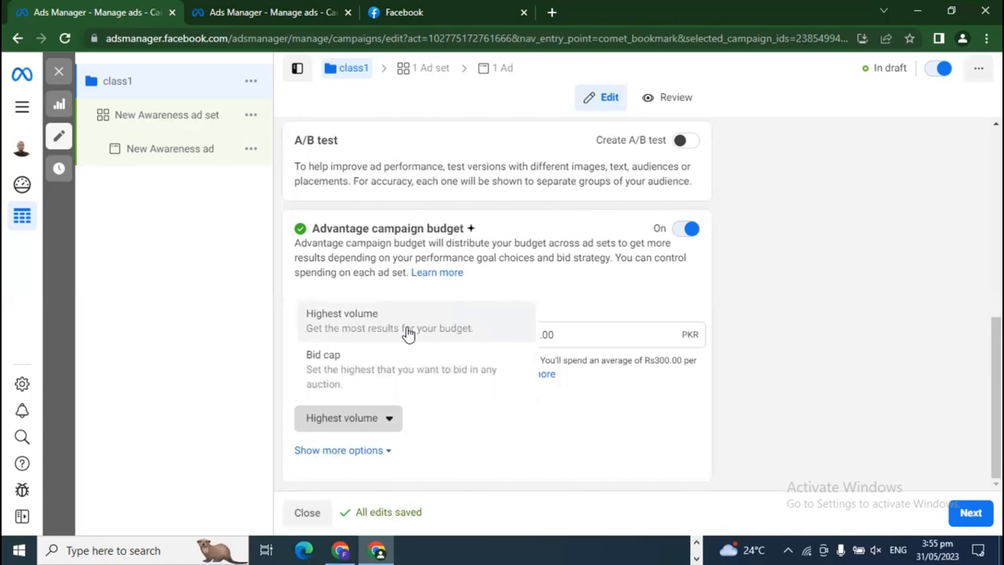
click(355, 367)
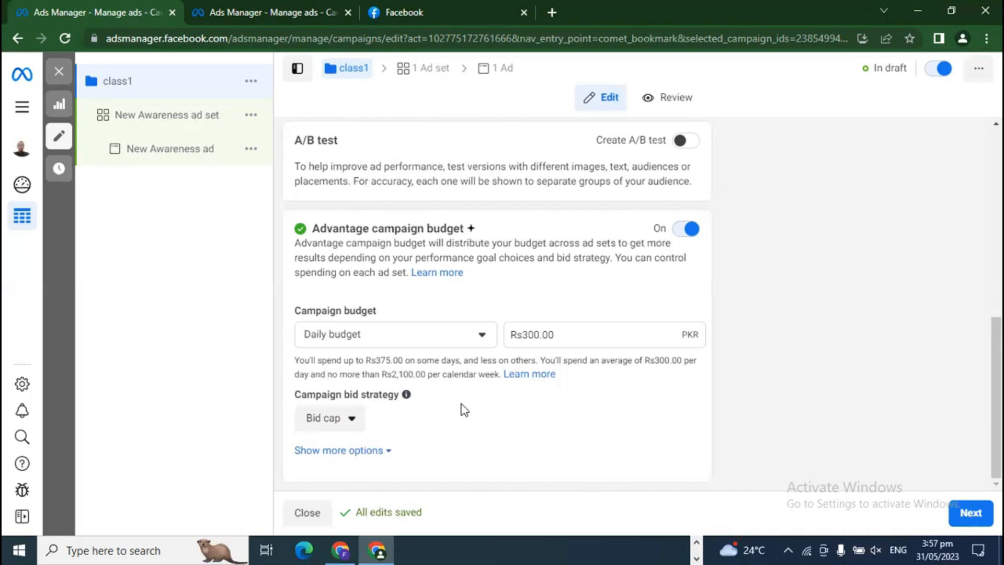
Switch the campaign bid strategy back to Highest volume and accept the reset of the bid strategy amounts.
click(324, 419)
click(361, 328)
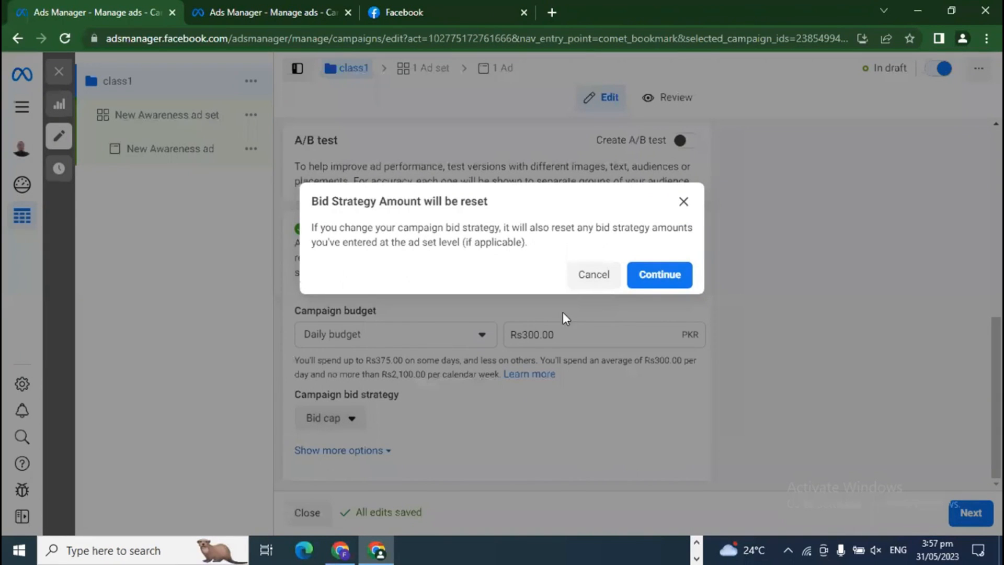
click(675, 275)
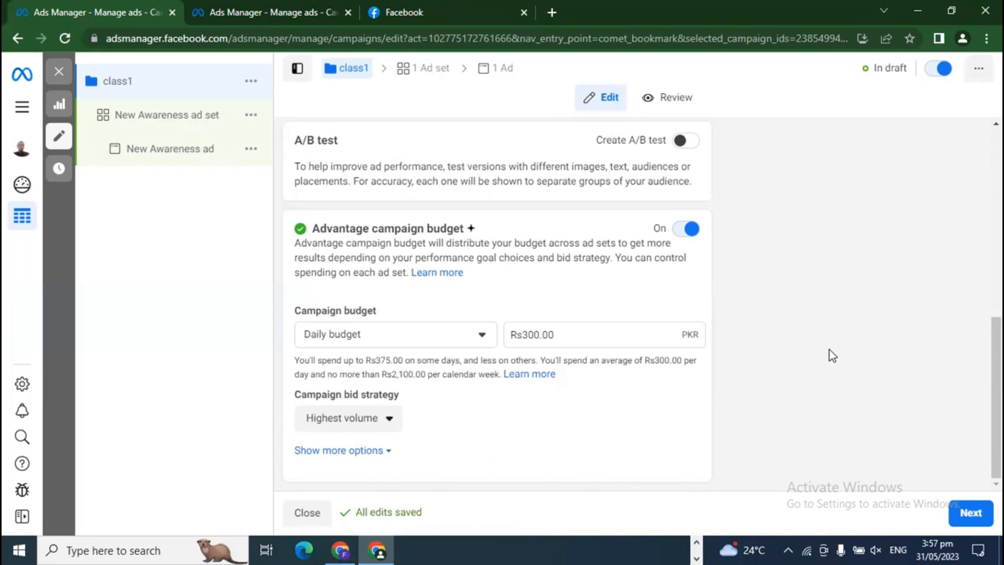
Switch the campaign budget type to Lifetime budget and enable running ads on a schedule in the ad scheduling options.
click(320, 453)
scroll(408, 455, down, 1)
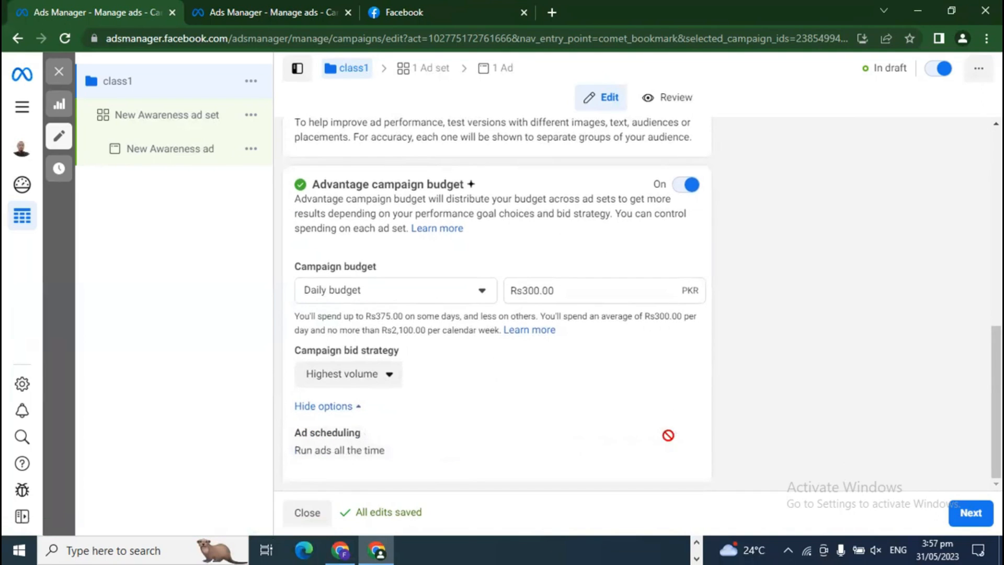
mouse_move(681, 438)
click(331, 291)
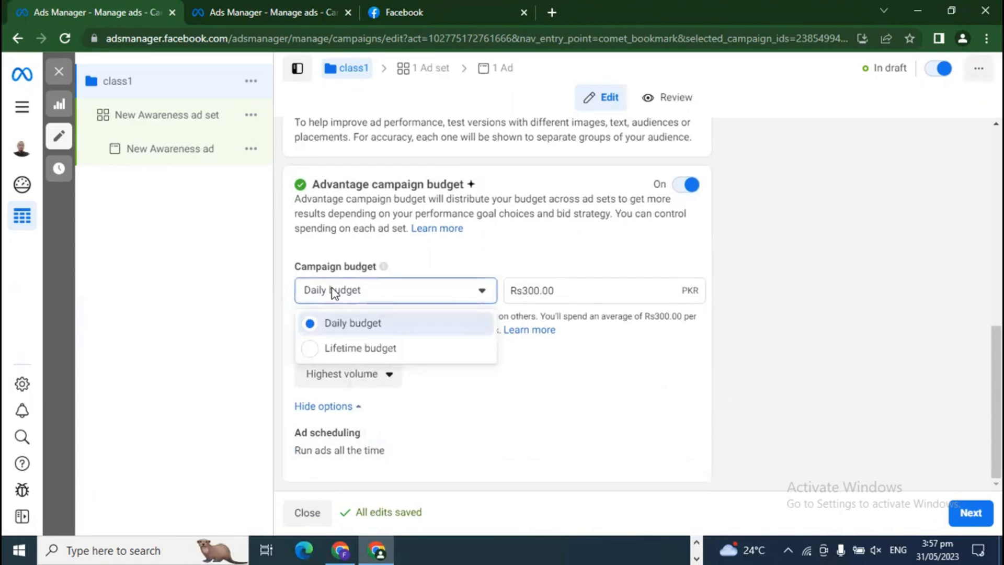
click(369, 348)
scroll(750, 397, down, 1)
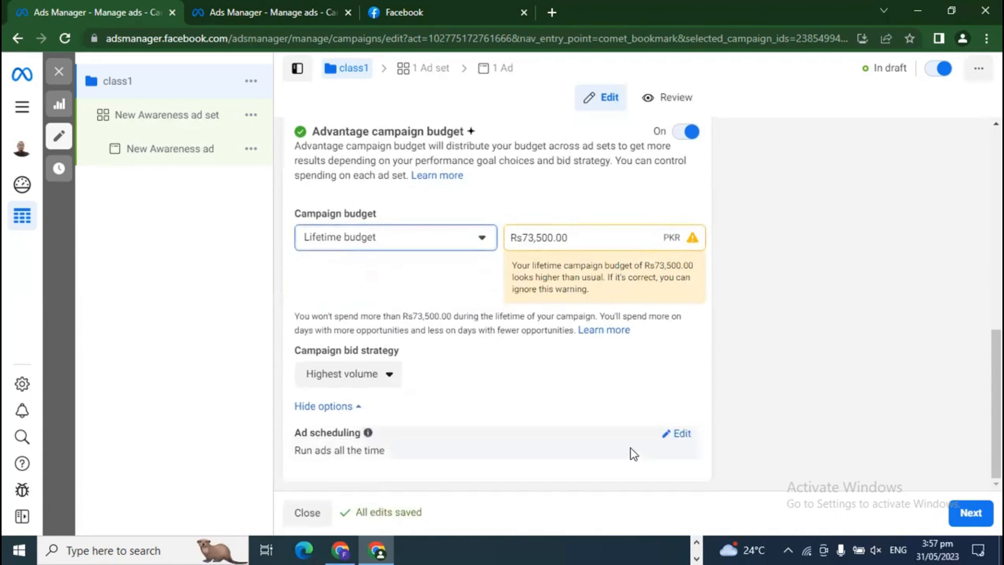
click(679, 434)
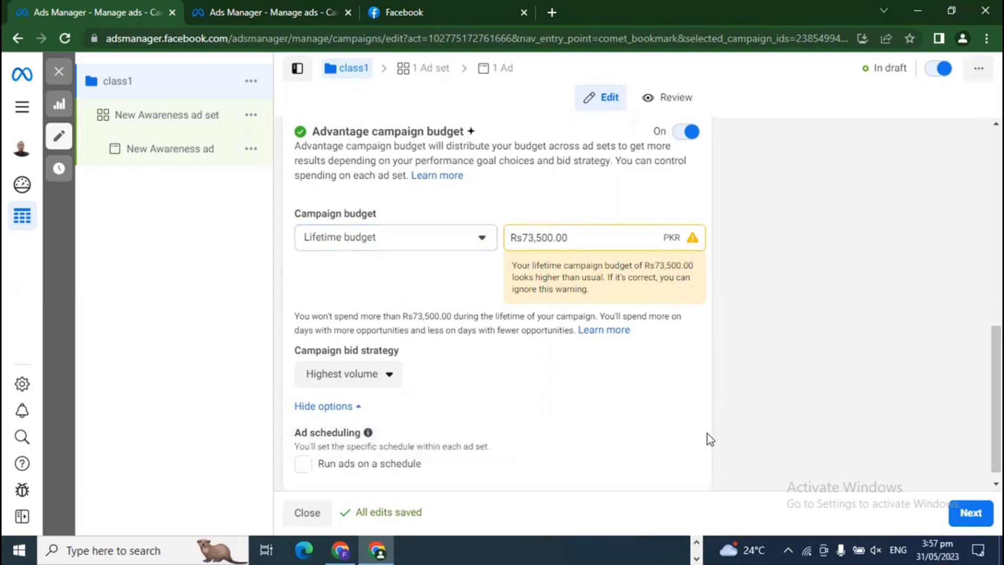
click(308, 451)
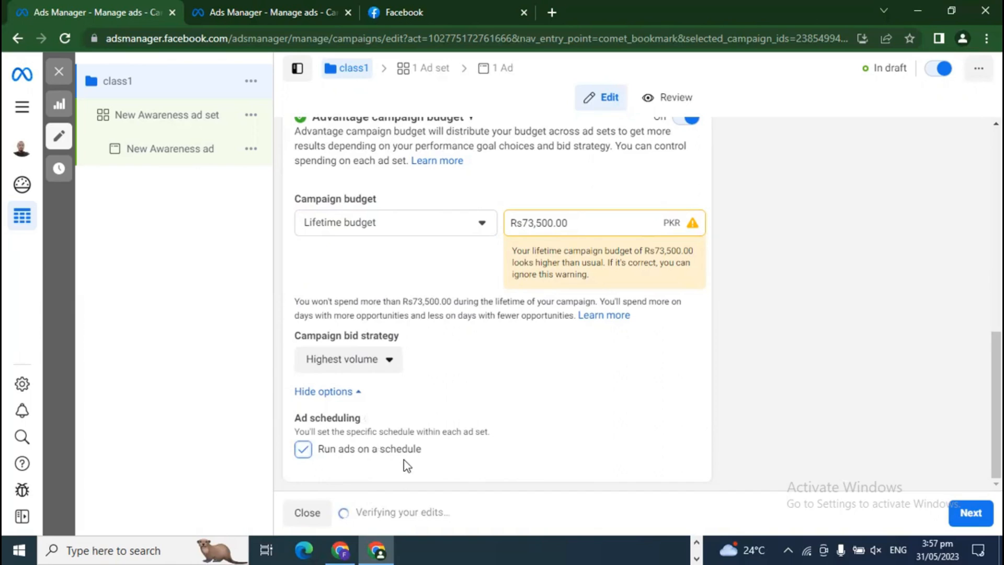
Set the lifetime campaign budget to Rs5,000.00.
double_click(533, 225)
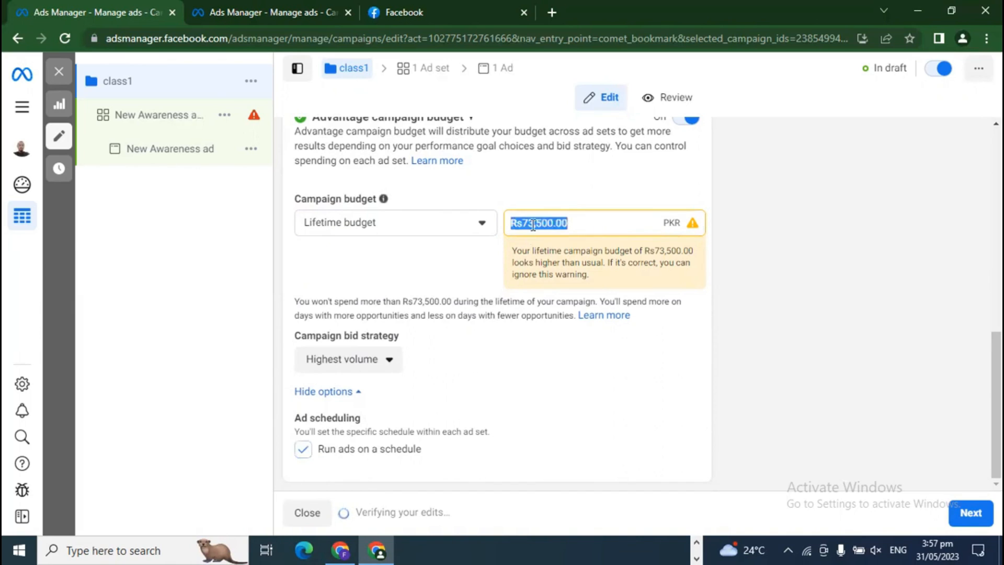
text(5000)
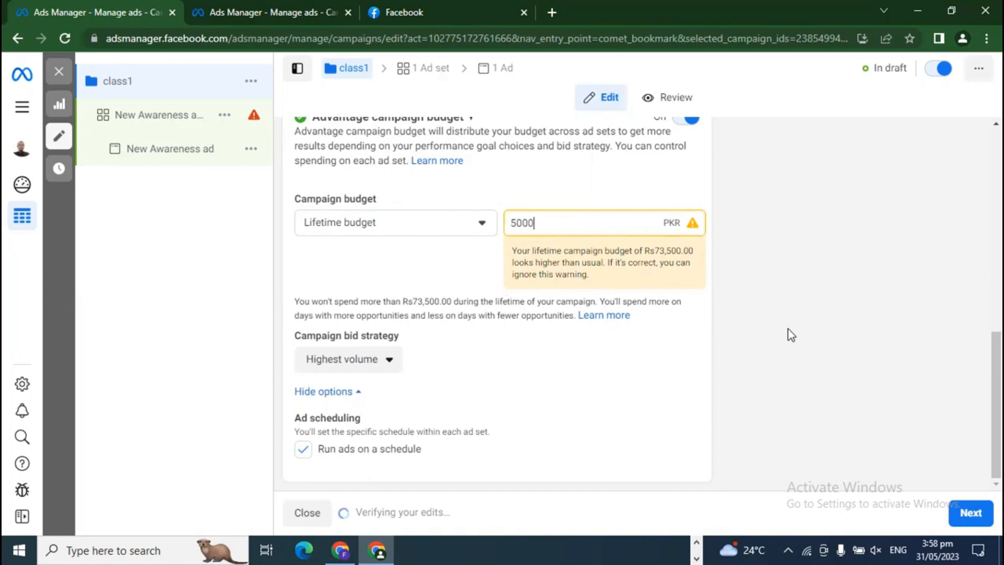
click(791, 335)
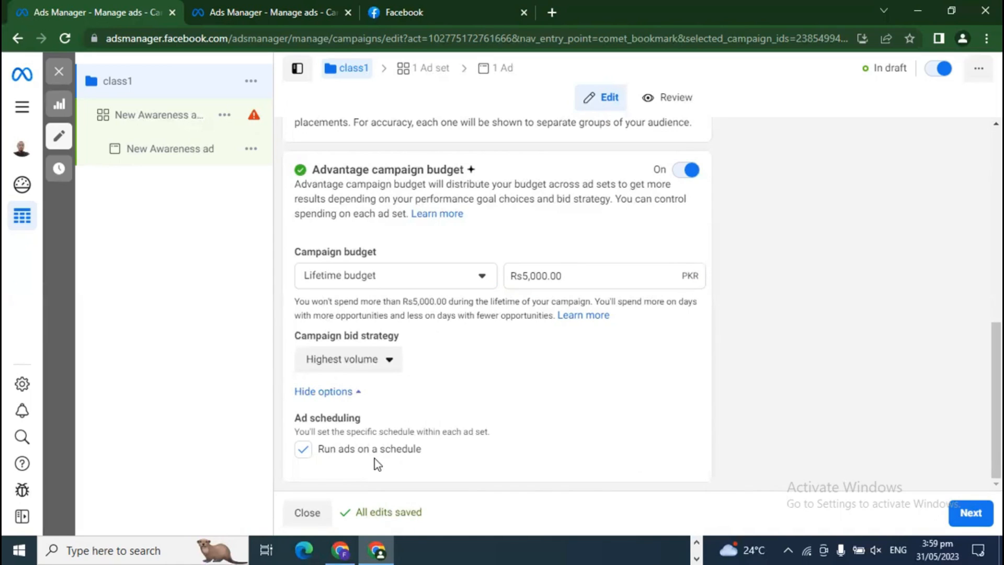
Switch the campaign budget type back to Daily budget and set the amount to Rs300.00.
click(387, 275)
click(373, 309)
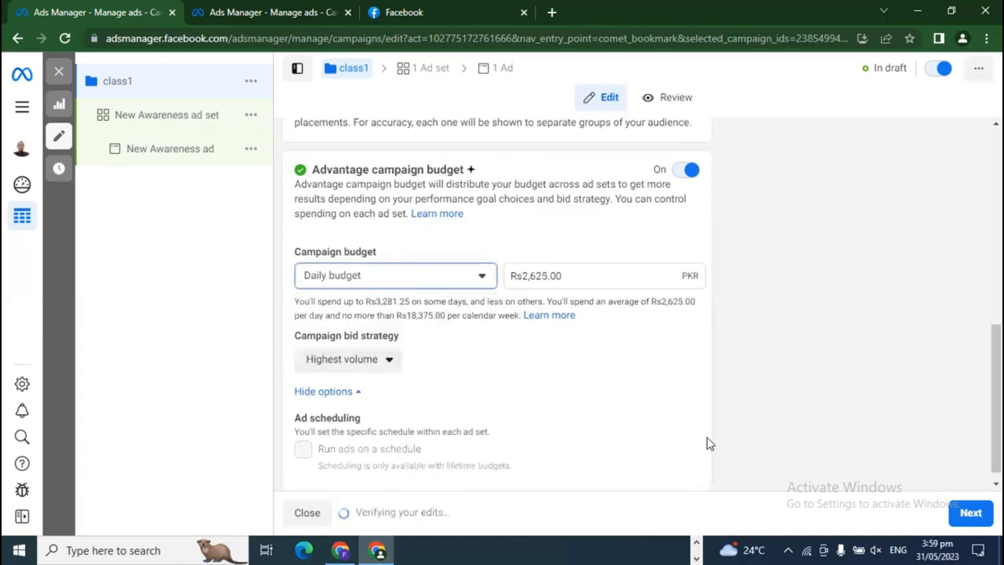
click(549, 279)
text(3)
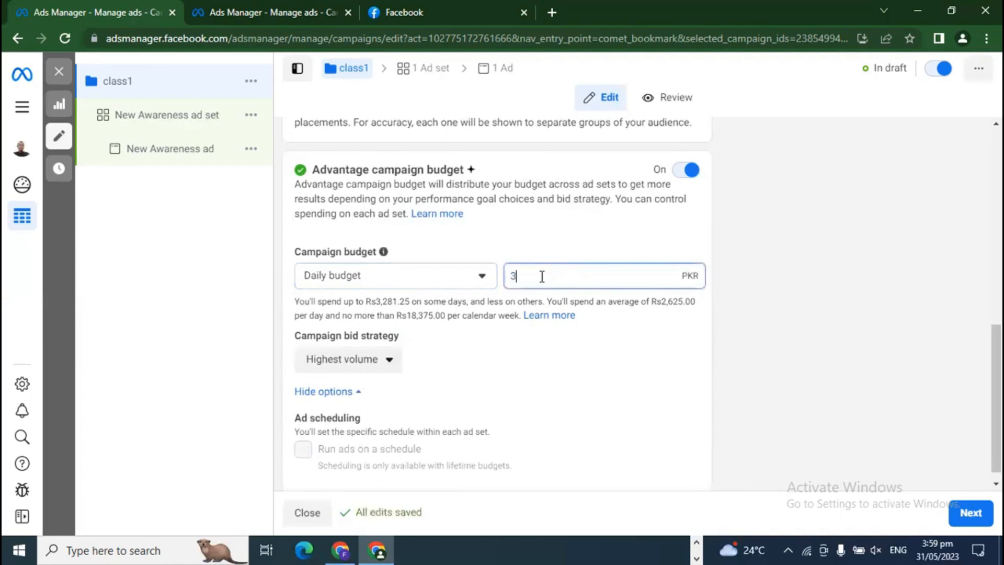
text(00)
click(768, 340)
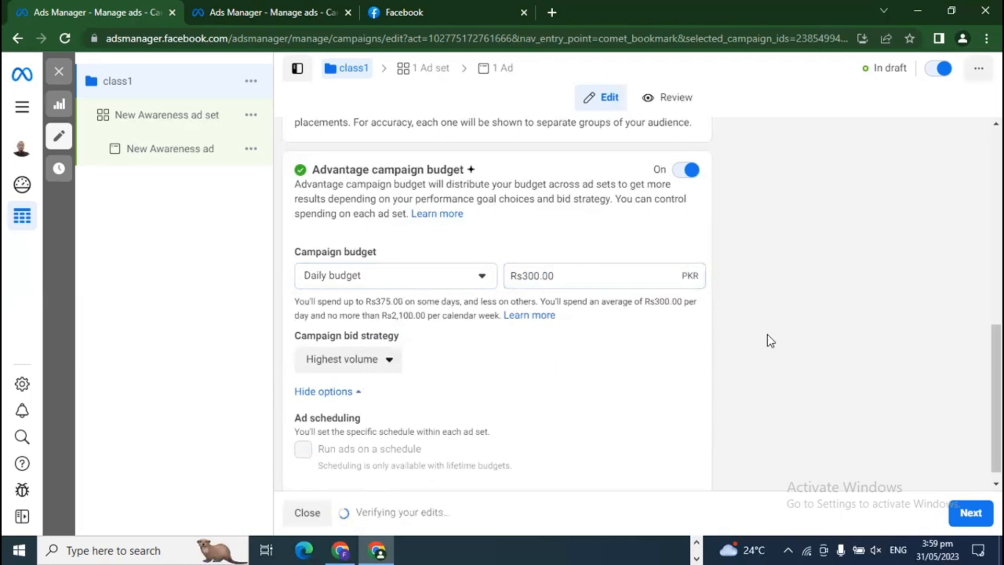
Examine the campaign name, special ad categories, campaign details, A/B test, budget, bid strategy and ad scheduling settings once more.
scroll(460, 419, down, 1)
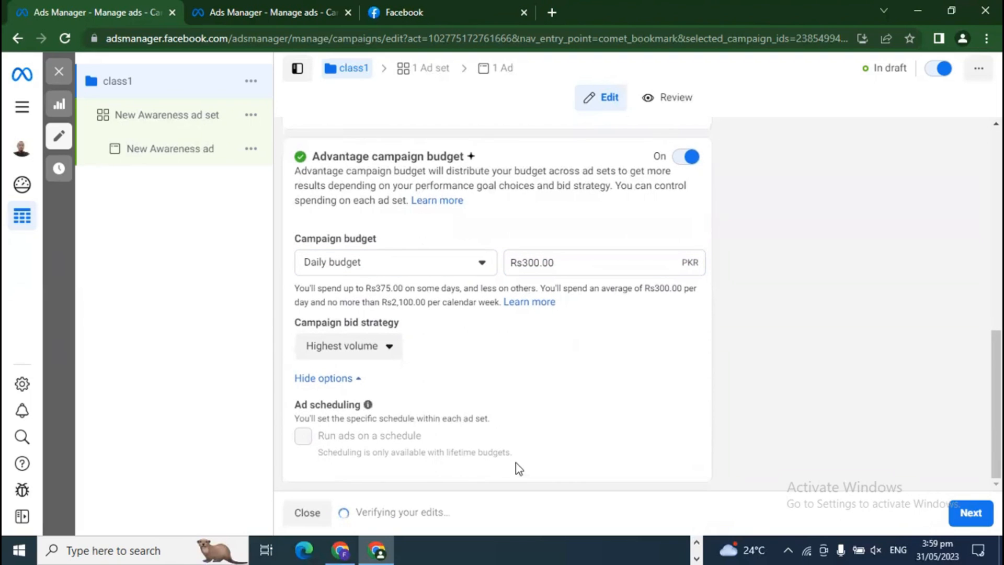
scroll(766, 432, up, 6)
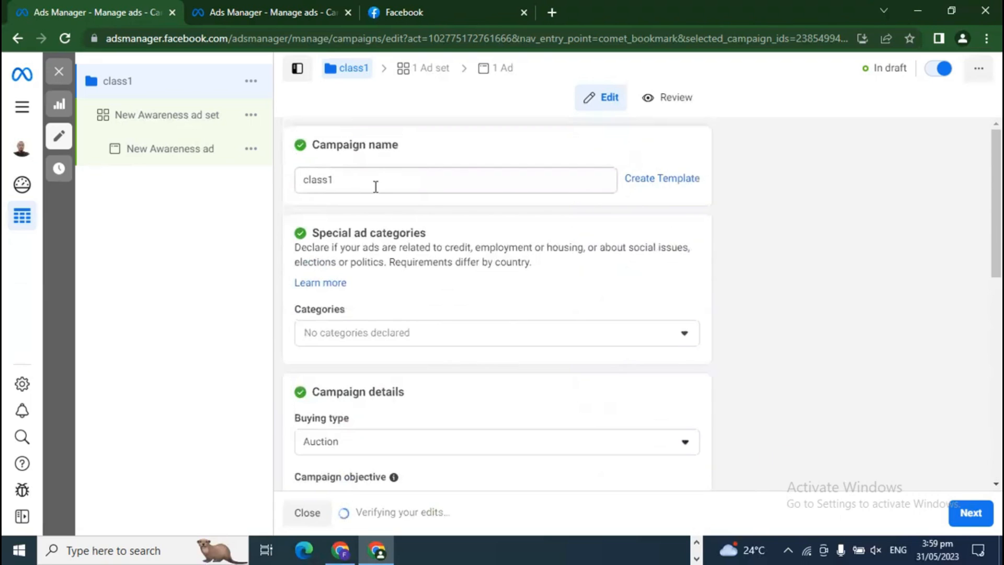
scroll(336, 277, down, 2)
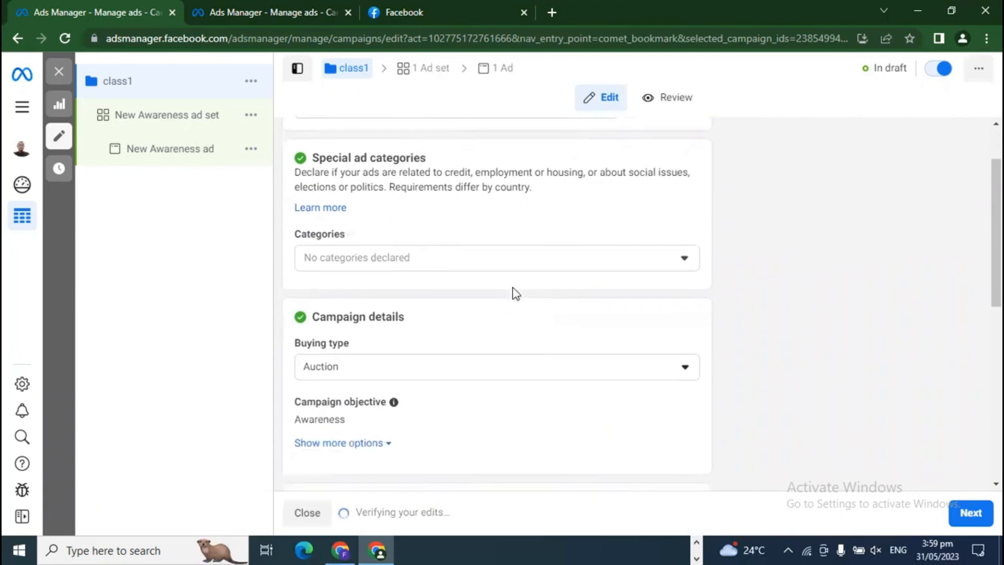
scroll(383, 226, down, 3)
scroll(428, 359, down, 3)
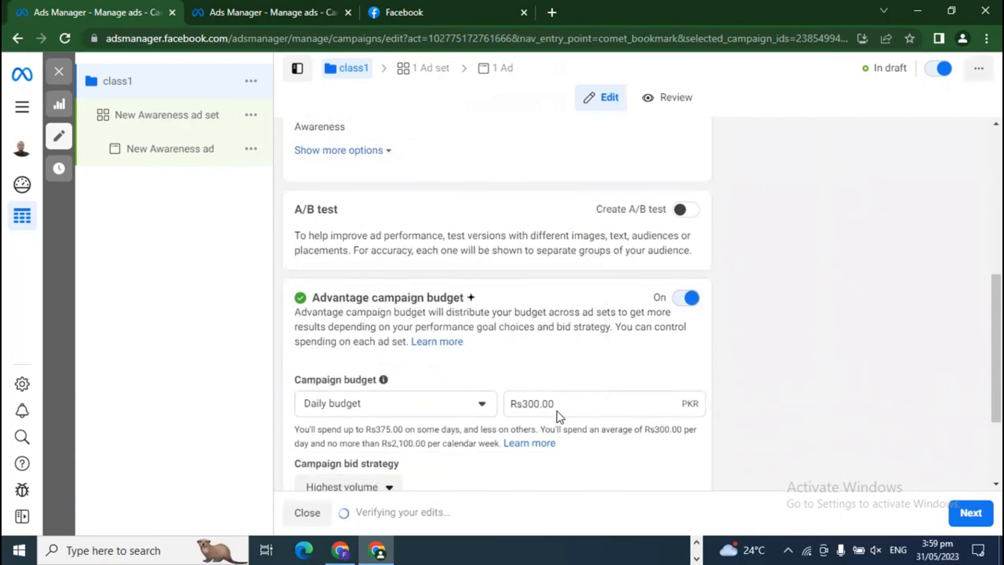
scroll(680, 416, down, 3)
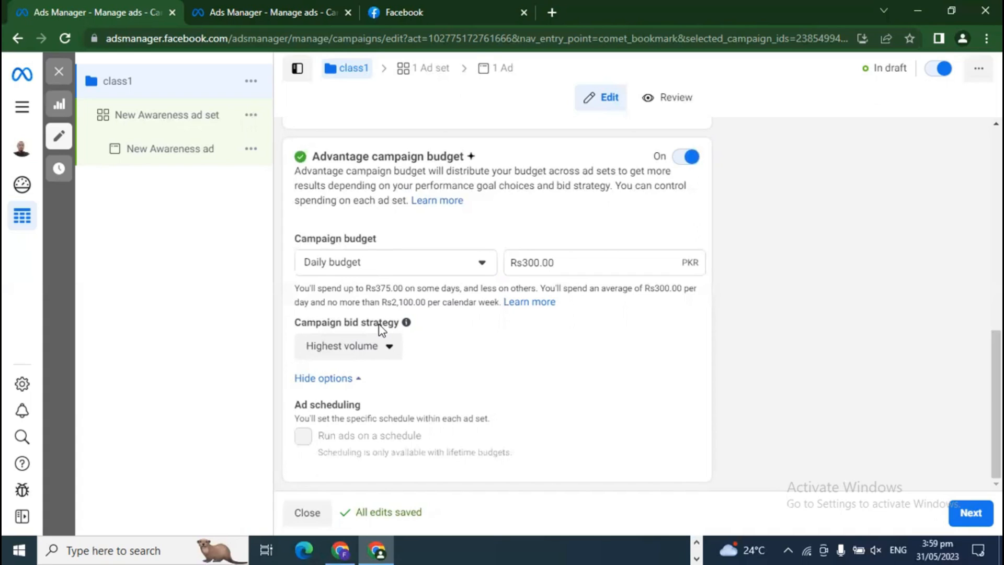
click(376, 356)
click(377, 386)
Continue to the New Awareness ad set's settings and dismiss the performance goal tip.
click(966, 517)
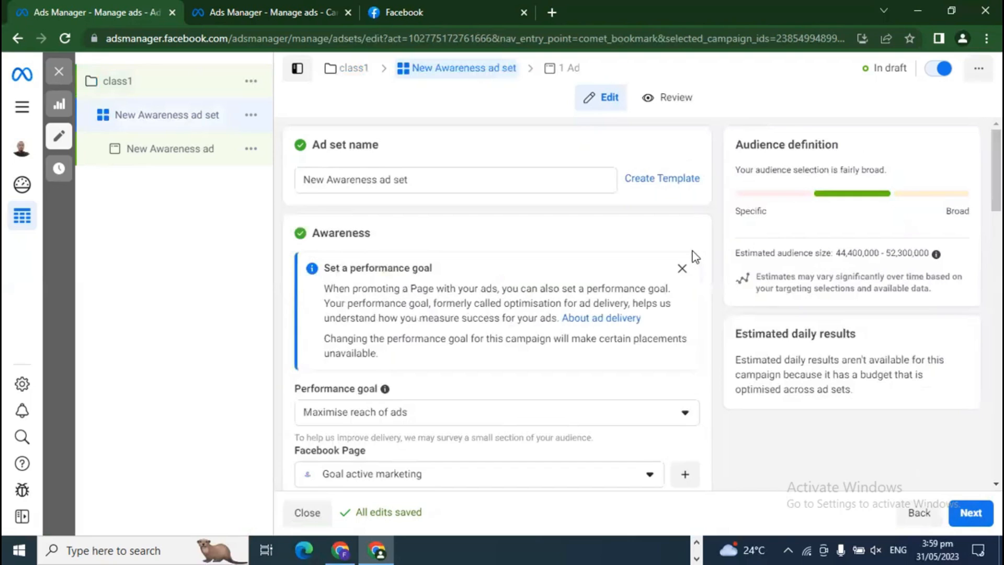
click(685, 271)
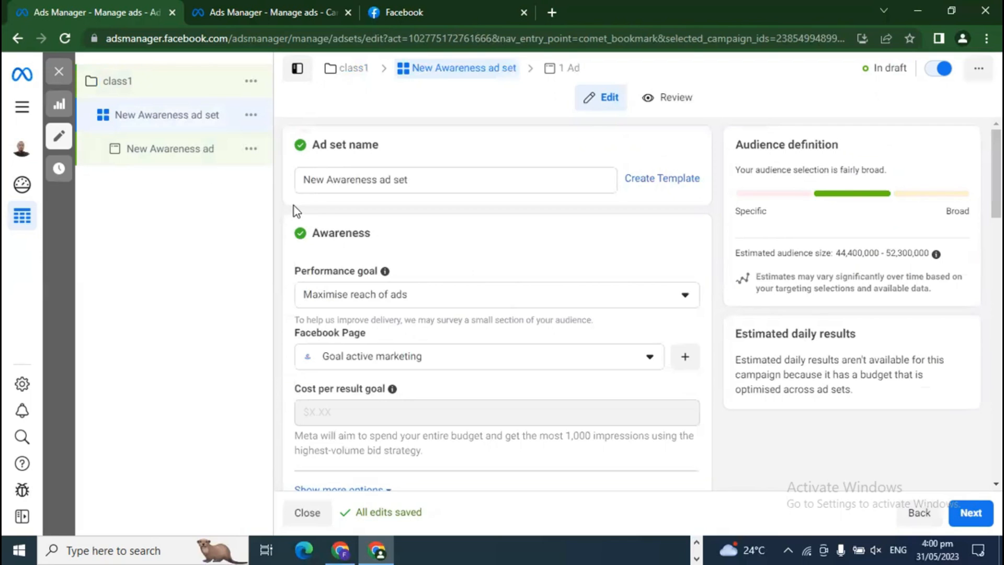
In the other Ads Manager browser tab, open the first switched-off campaign's ad sets and view the ads in its New Awareness ad set.
click(264, 10)
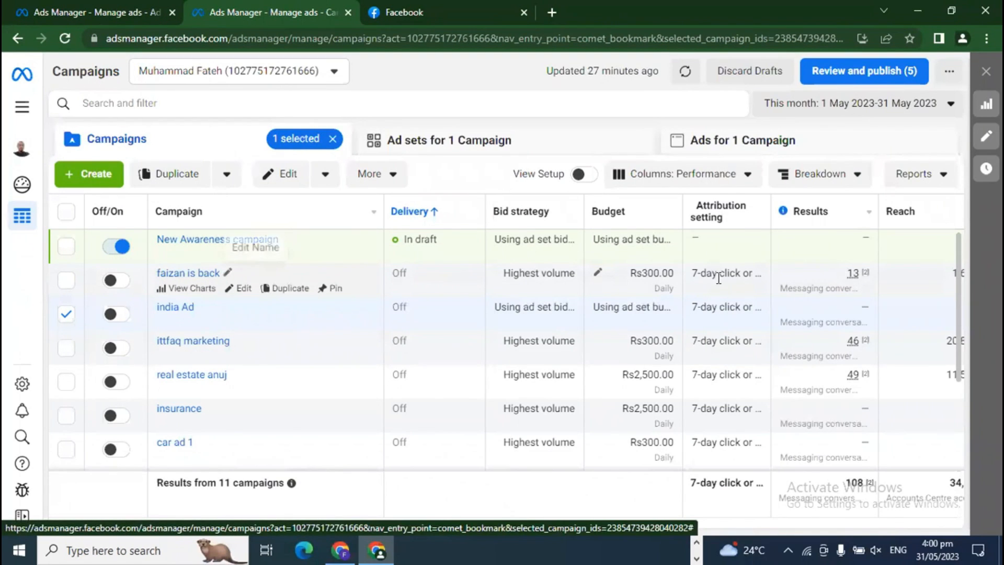
click(188, 273)
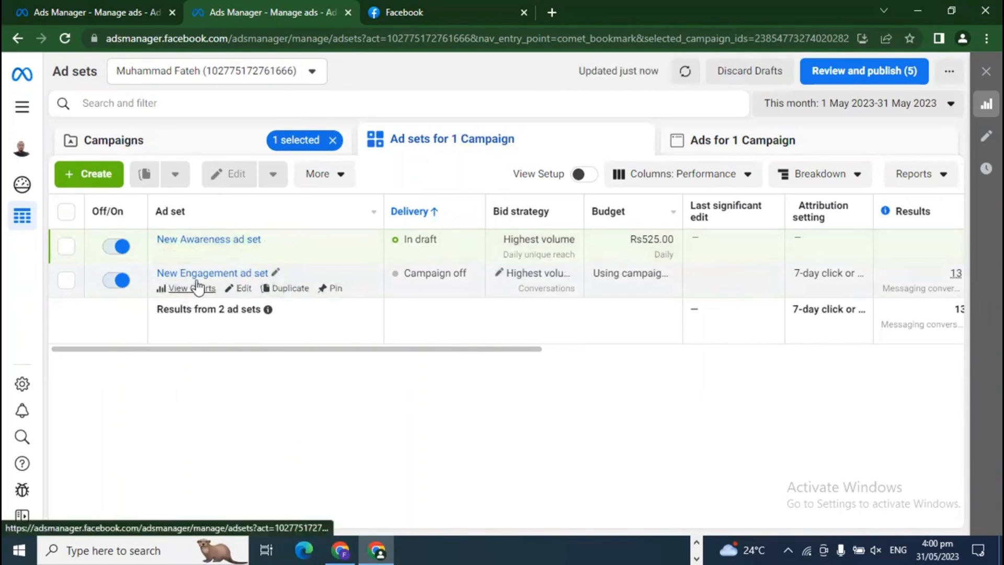
click(204, 240)
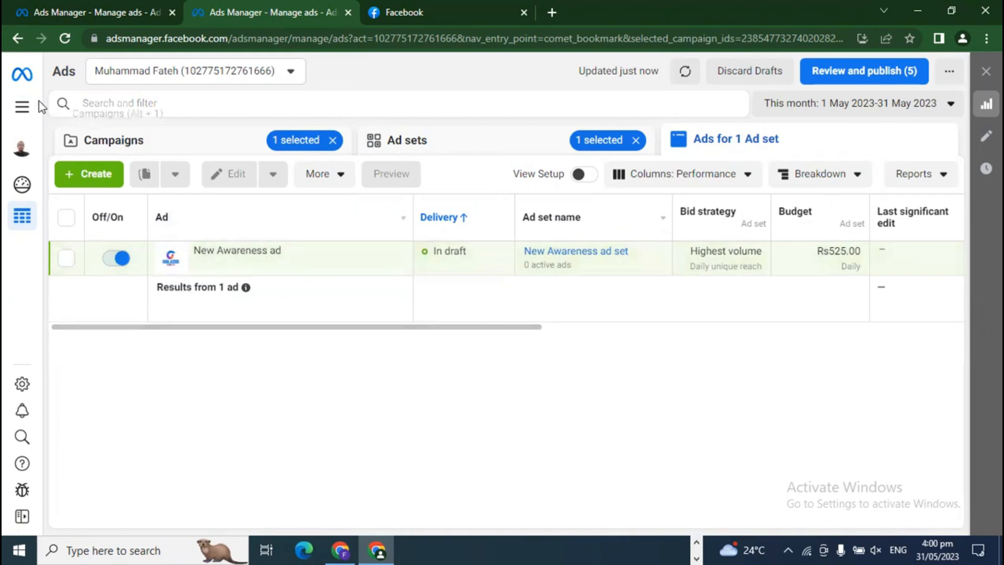
Return to the campaigns list and open the ad sets of the ittfaq marketing campaign.
click(18, 38)
click(18, 39)
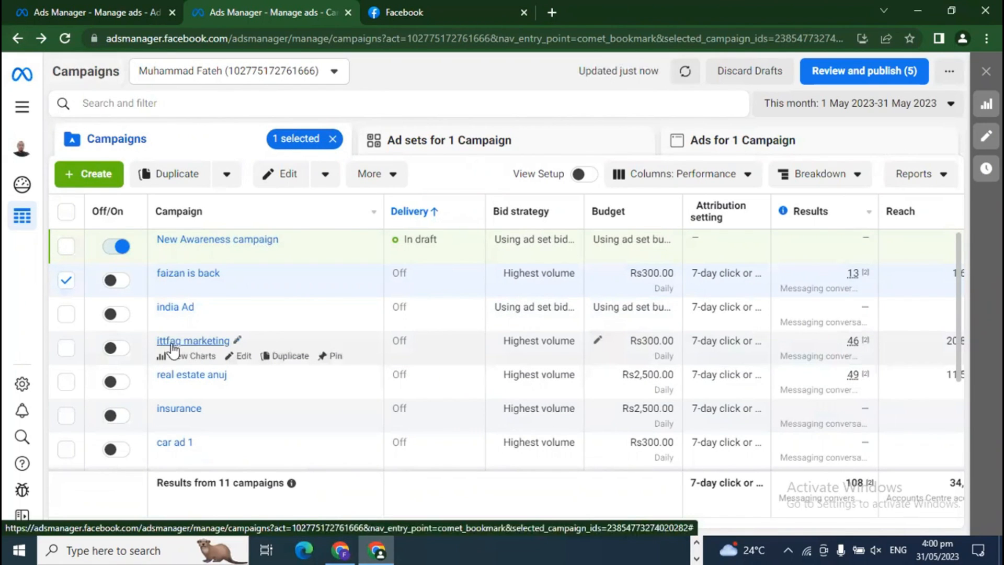
click(194, 342)
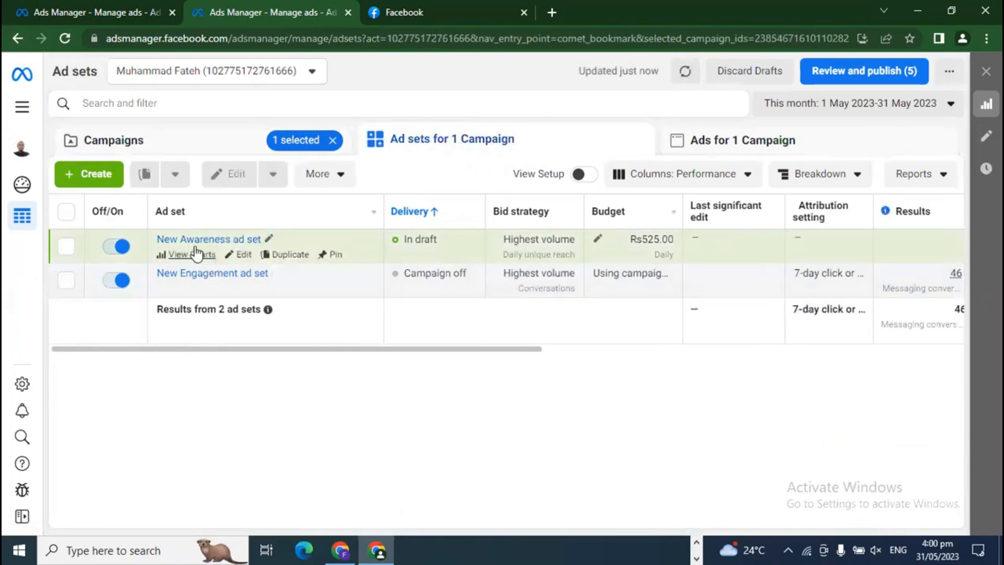
View the ad in the New Awareness ad set, and return through the ad sets and campaigns to the Facebook home page.
click(235, 245)
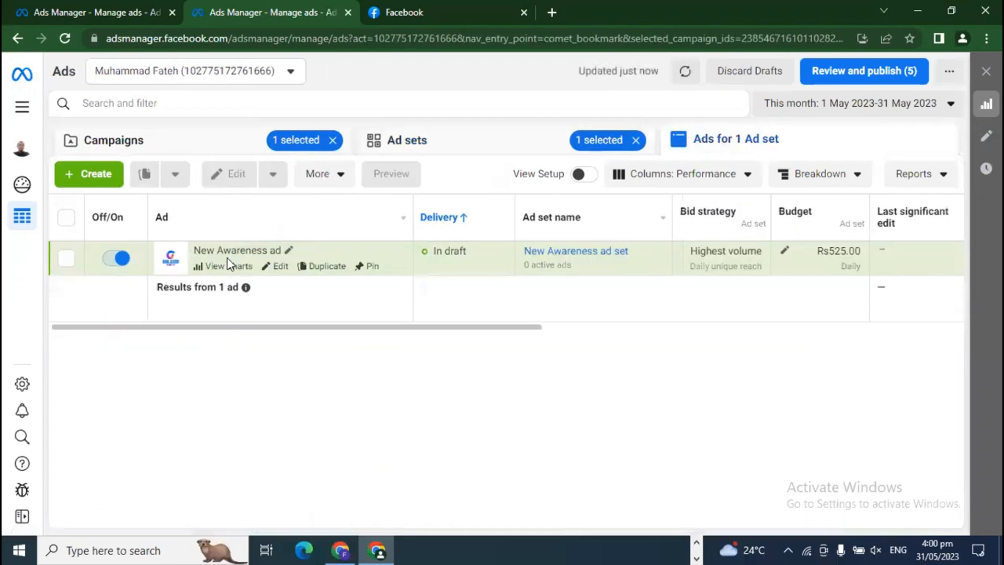
click(130, 13)
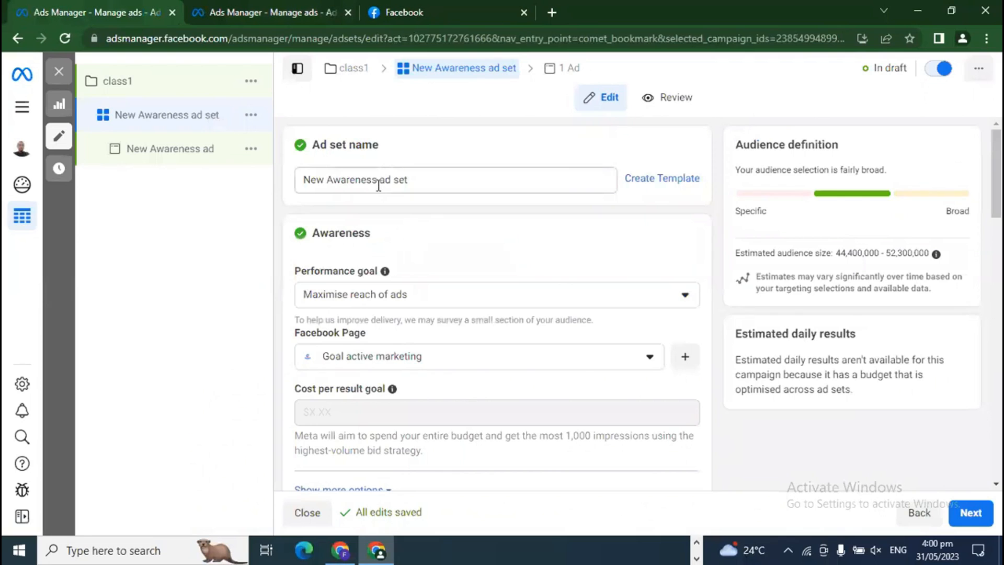
click(302, 15)
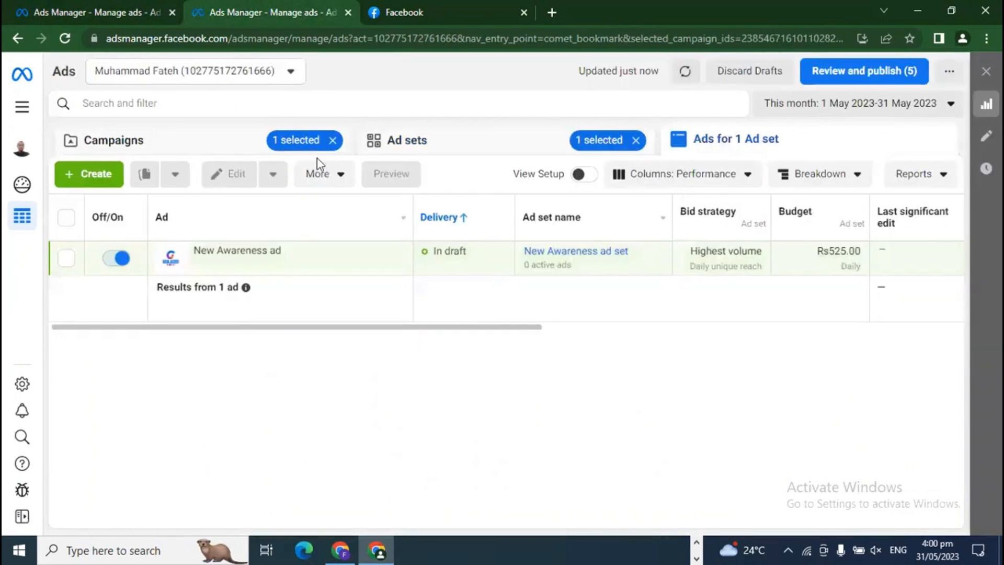
click(18, 41)
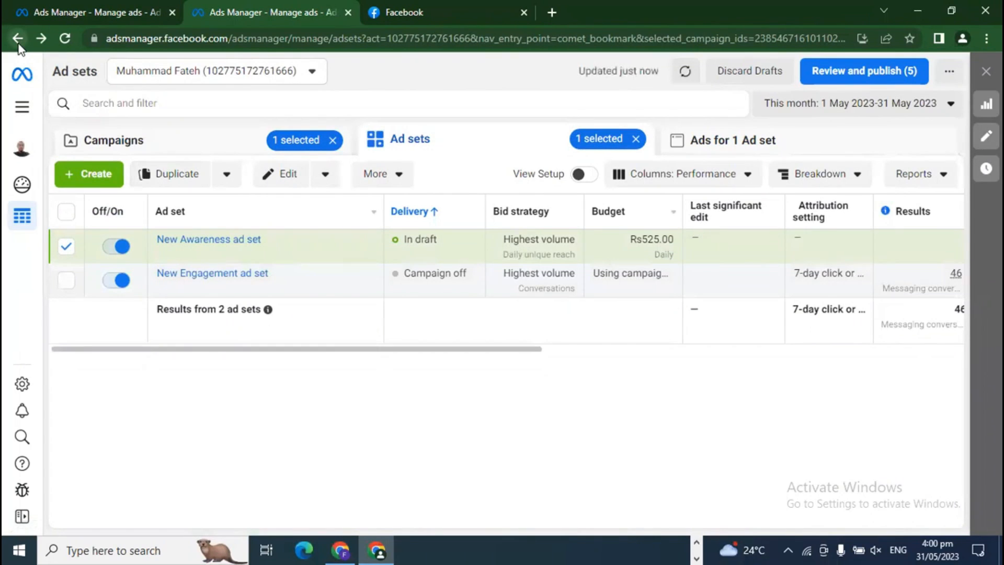
click(17, 39)
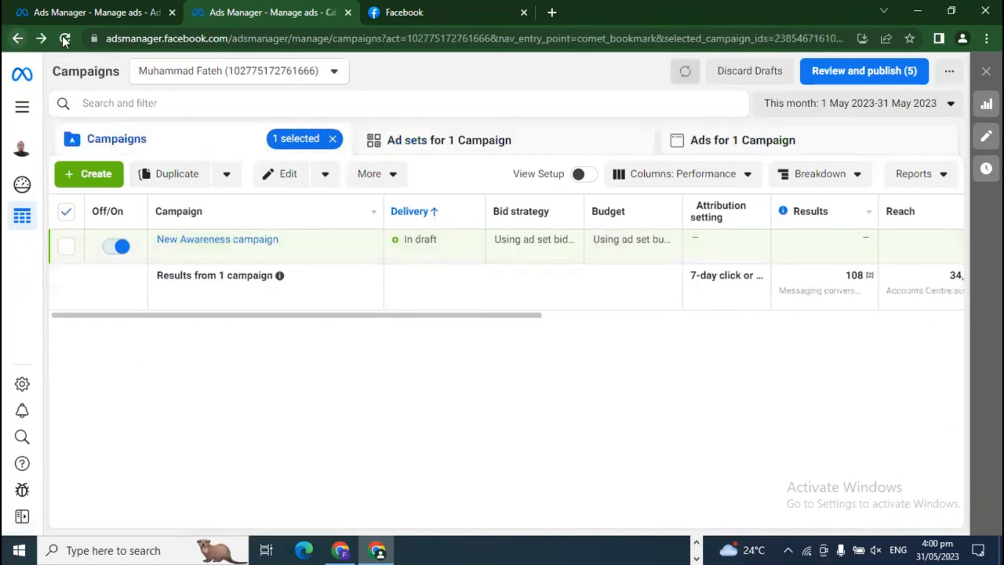
click(17, 40)
In the class1 ad set's browser tab, read the performance goal explanation and examine the available awareness goals.
click(62, 11)
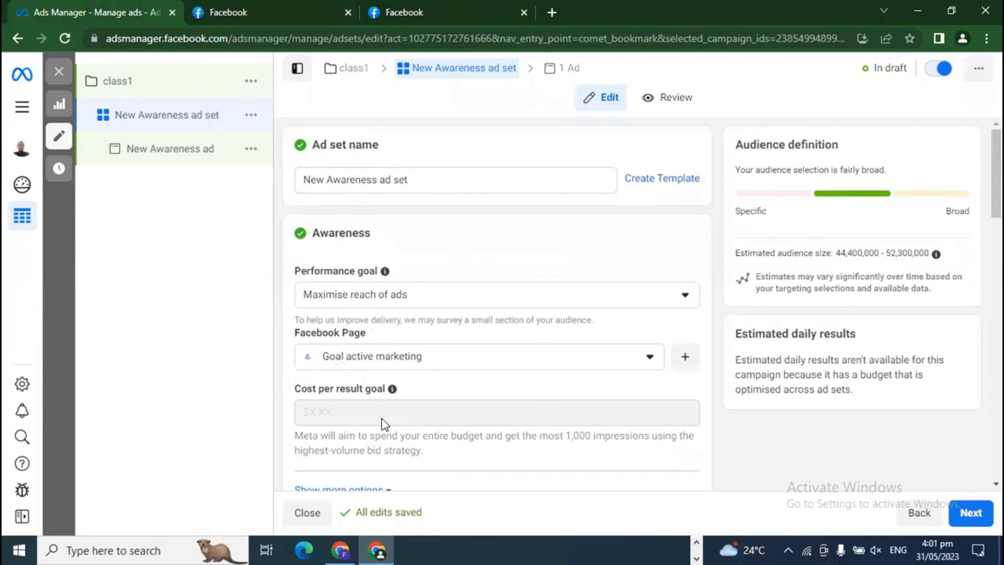
scroll(779, 417, down, 1)
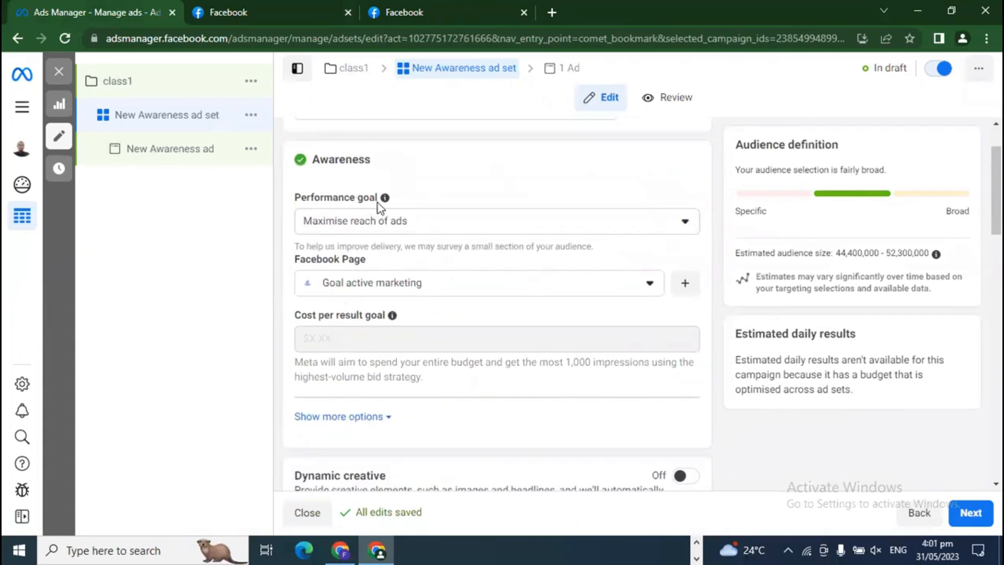
mouse_move(386, 199)
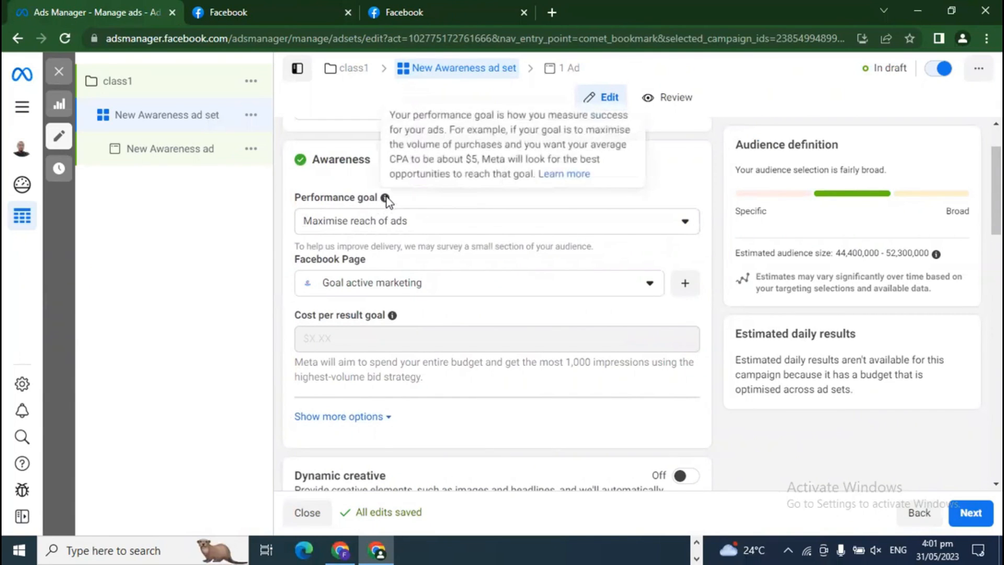
click(338, 231)
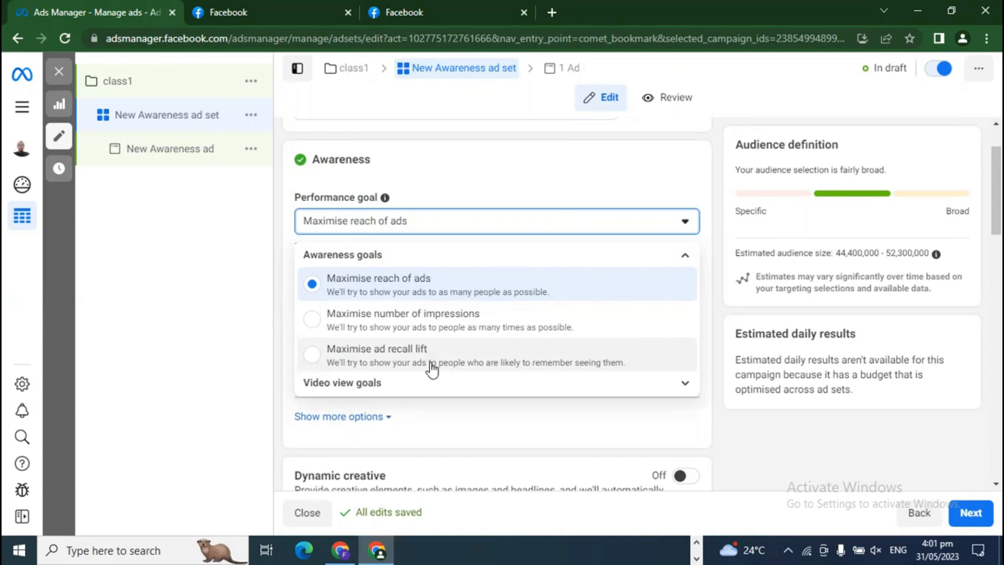
Reopen Ads Manager in the second browser tab and start creating a campaign to examine what the Awareness objective is good for.
click(314, 4)
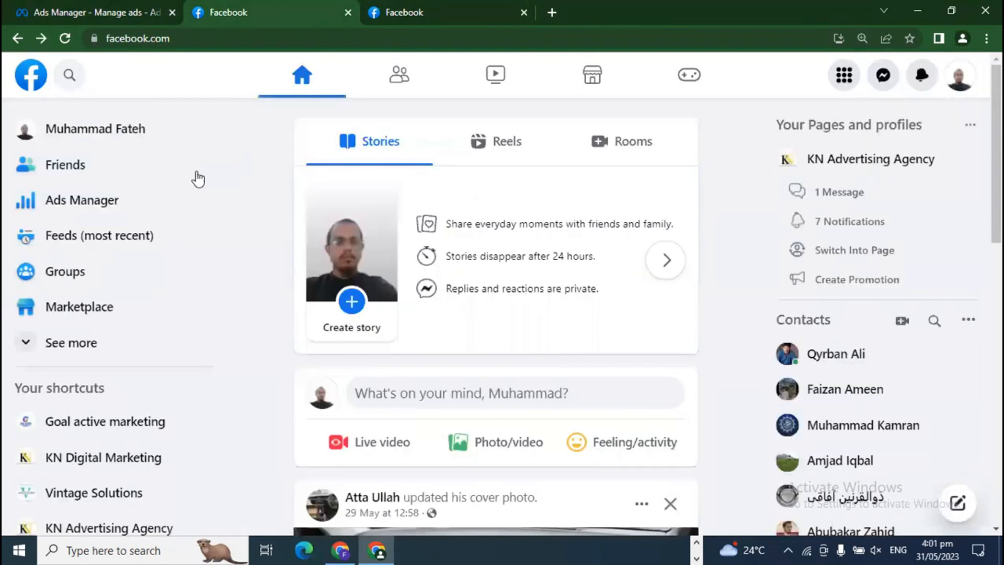
click(76, 202)
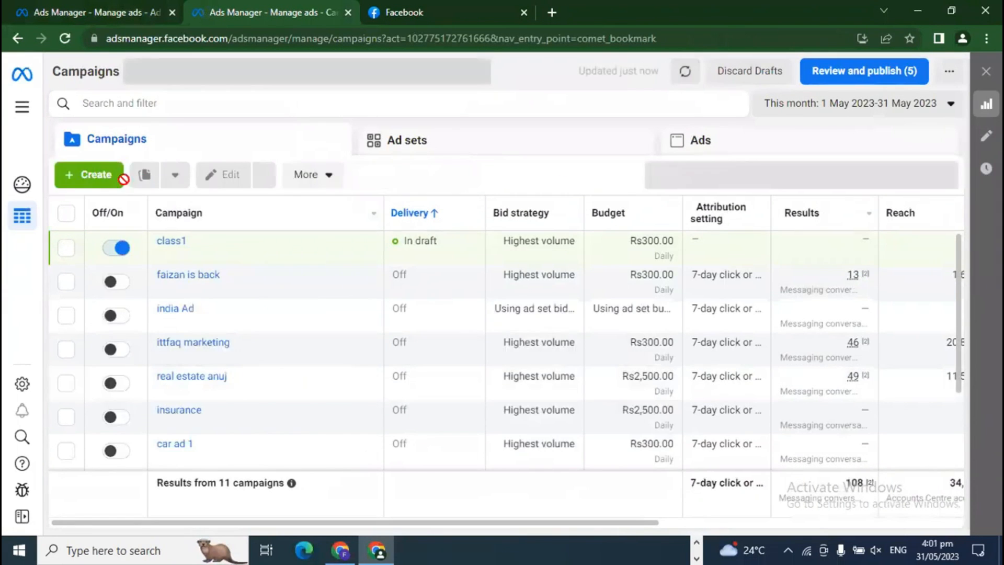
click(107, 176)
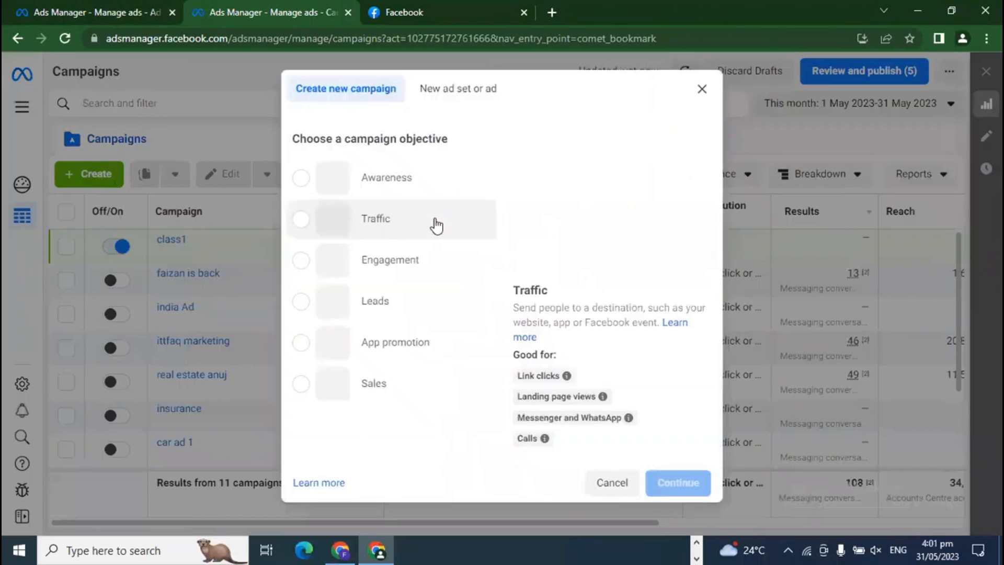
click(385, 183)
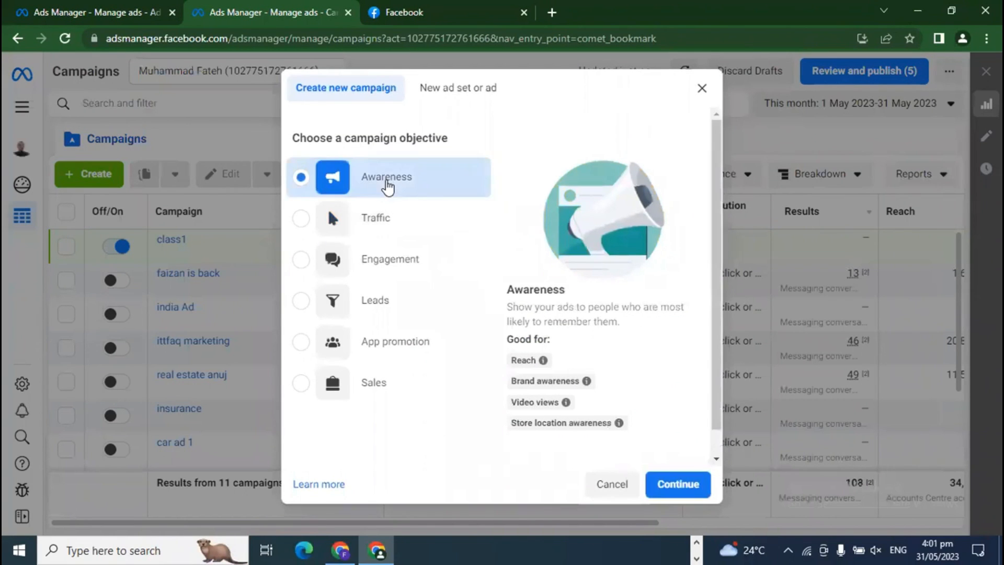
mouse_move(559, 409)
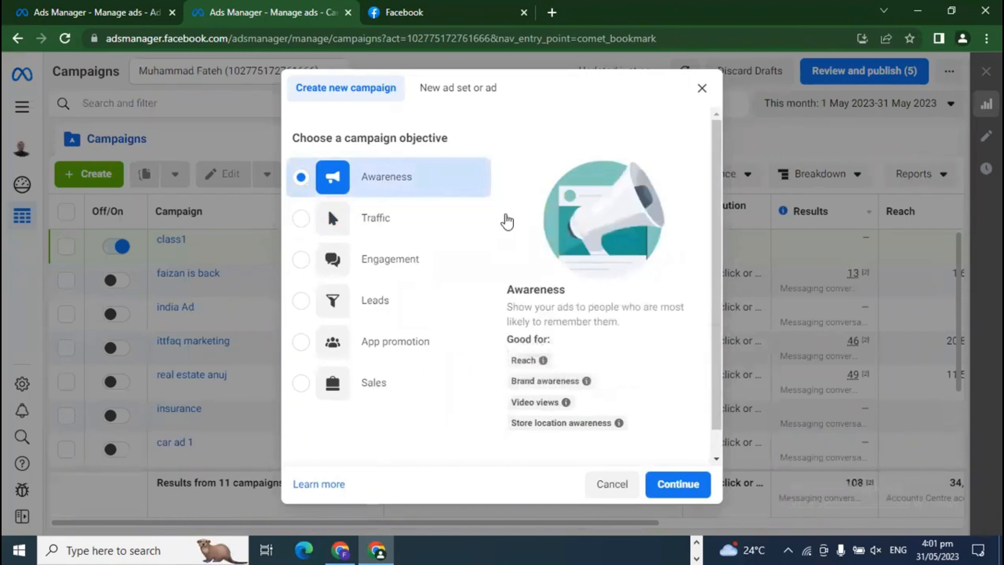
mouse_move(542, 361)
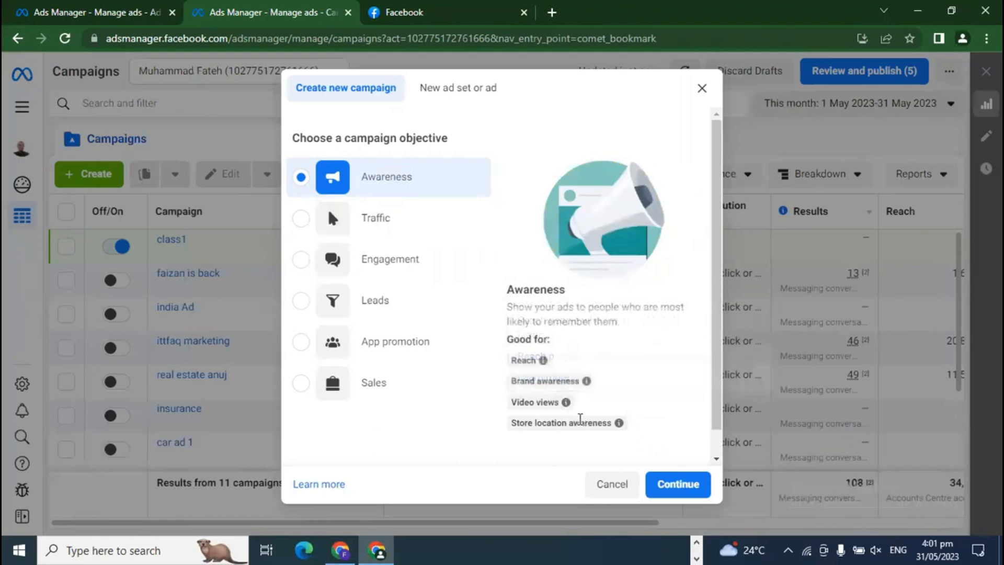
mouse_move(591, 423)
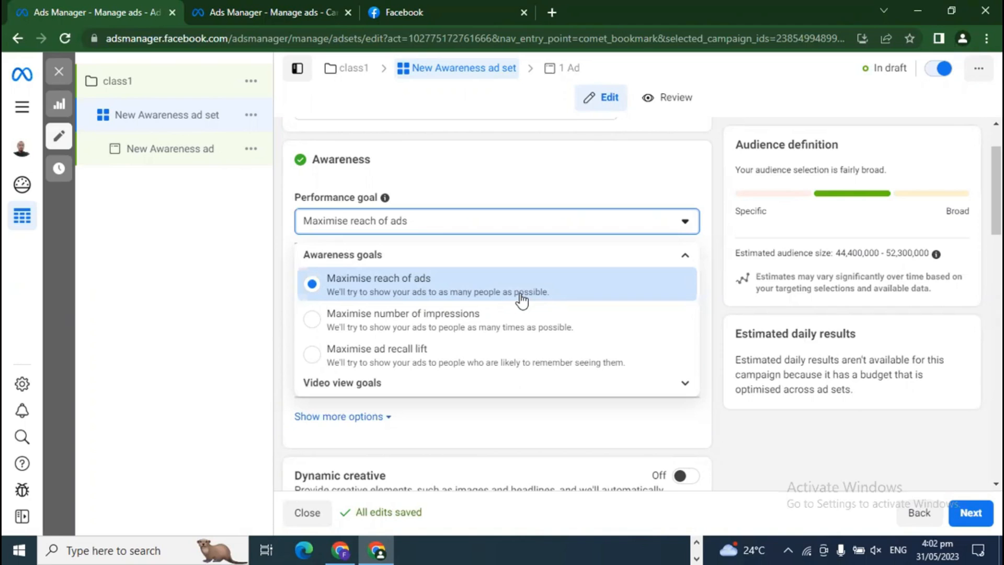
In the class1 ad set, set the performance goal to Maximise number of impressions, and change it to the video view goal Maximise ThruPlay views.
click(472, 324)
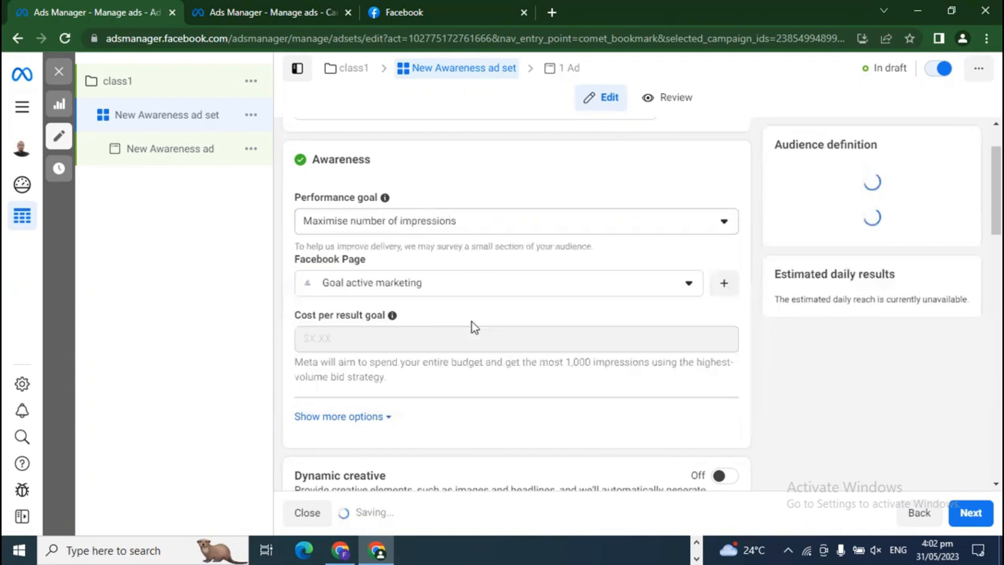
click(334, 224)
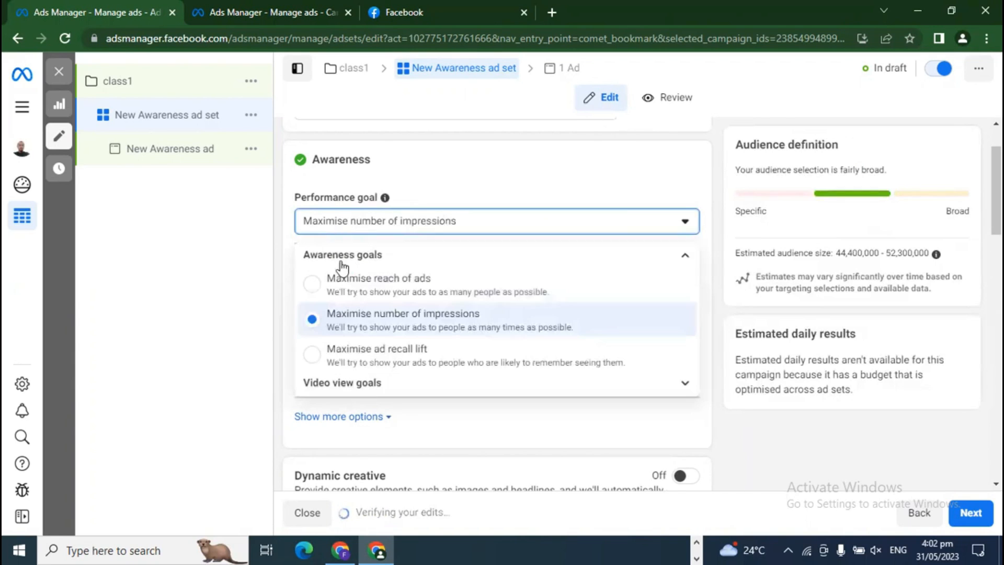
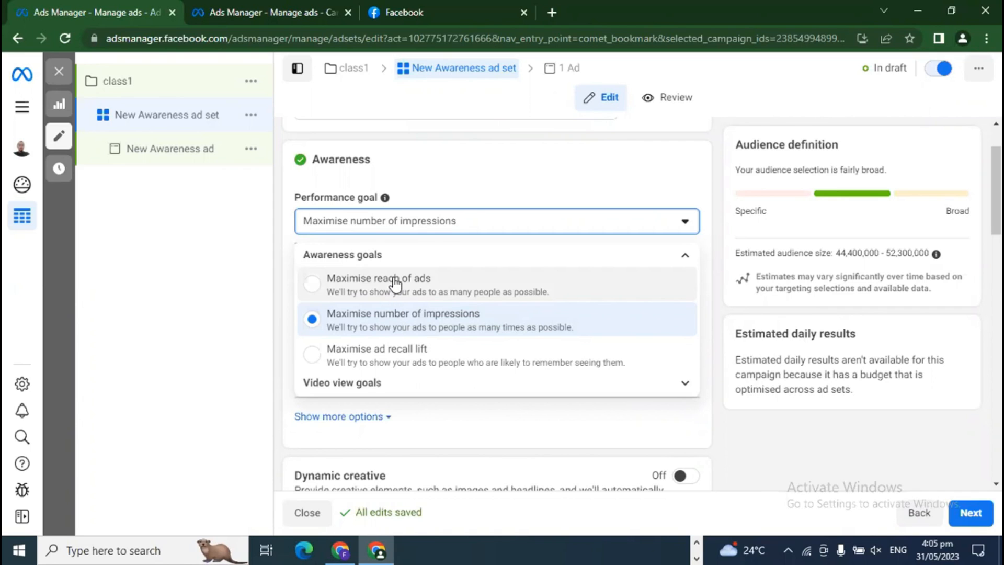
click(357, 389)
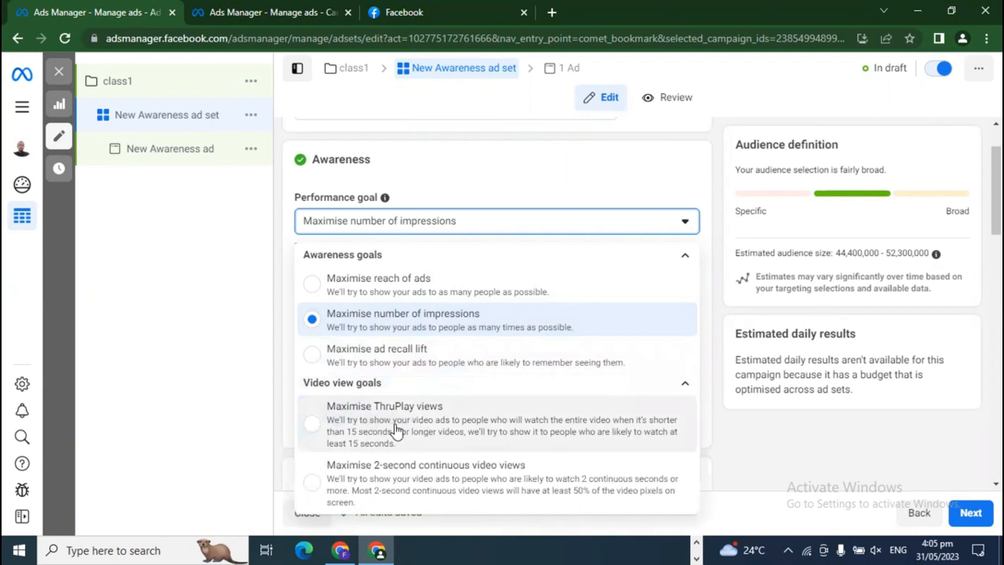
scroll(772, 448, down, 2)
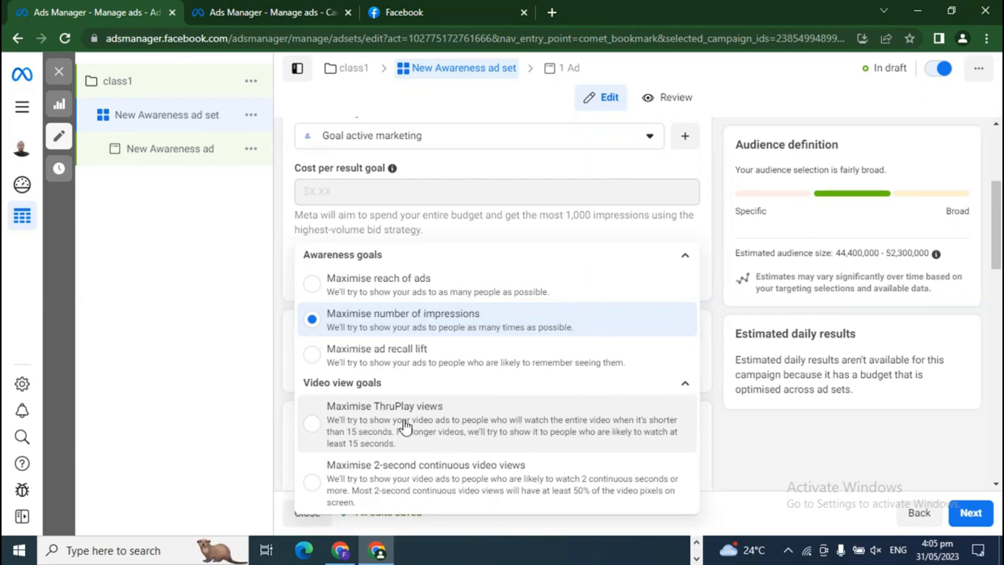
click(369, 421)
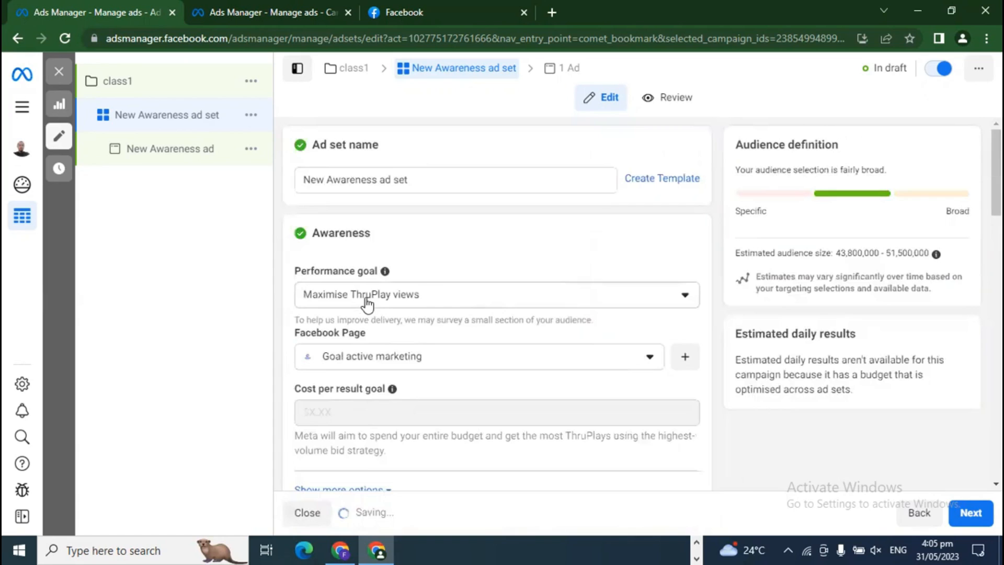
Change the ad set's performance goal to Maximise 2-second continuous video views.
click(366, 303)
scroll(392, 492, down, 1)
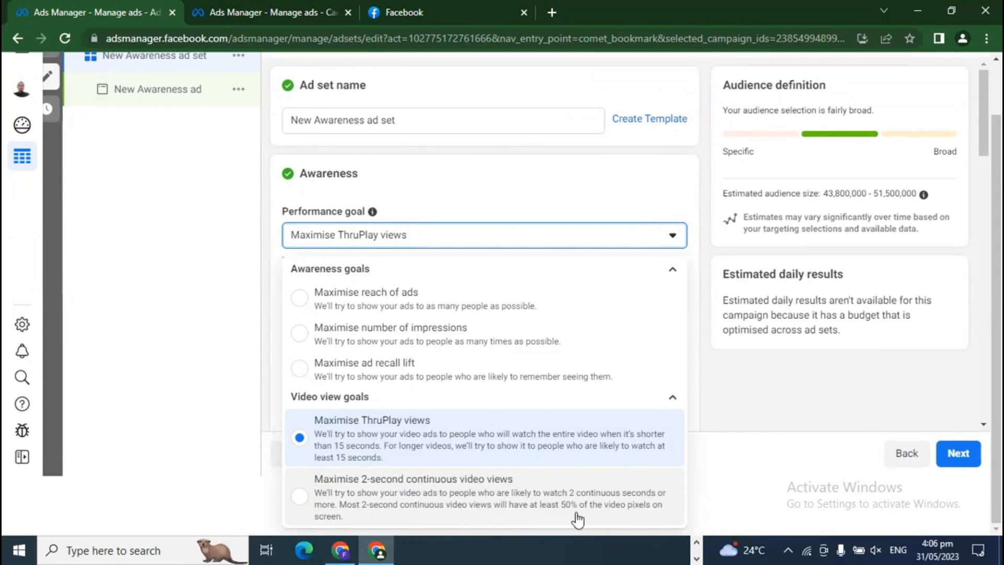
click(302, 498)
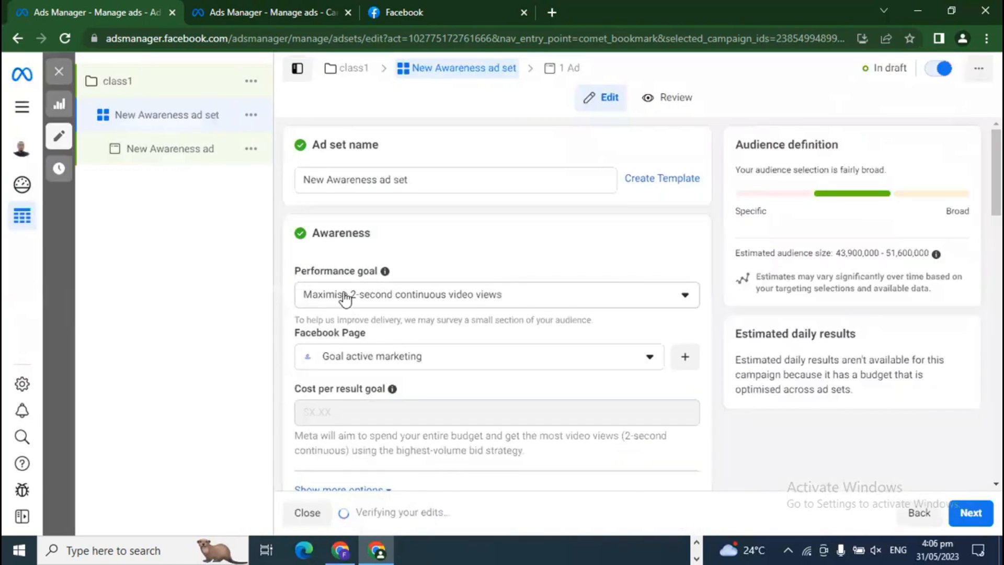
Set the ad set's performance goal back to Maximise ThruPlay views and check the selection in the goal list.
click(344, 293)
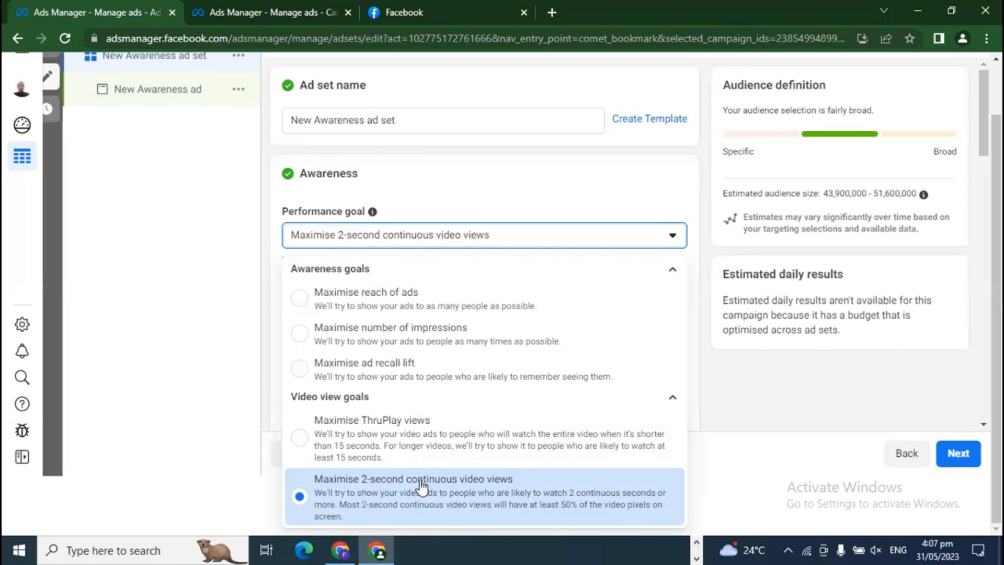
click(304, 447)
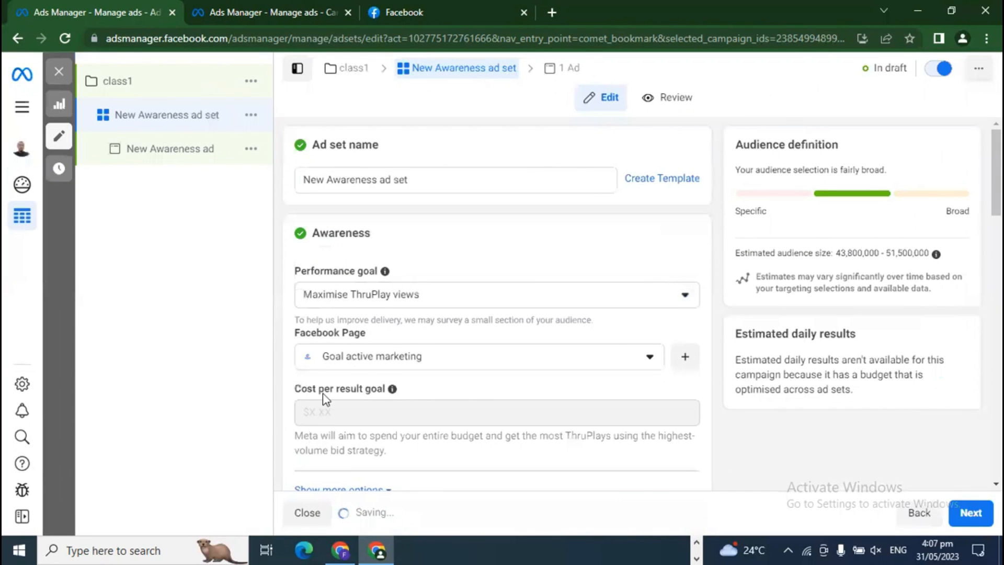
click(350, 302)
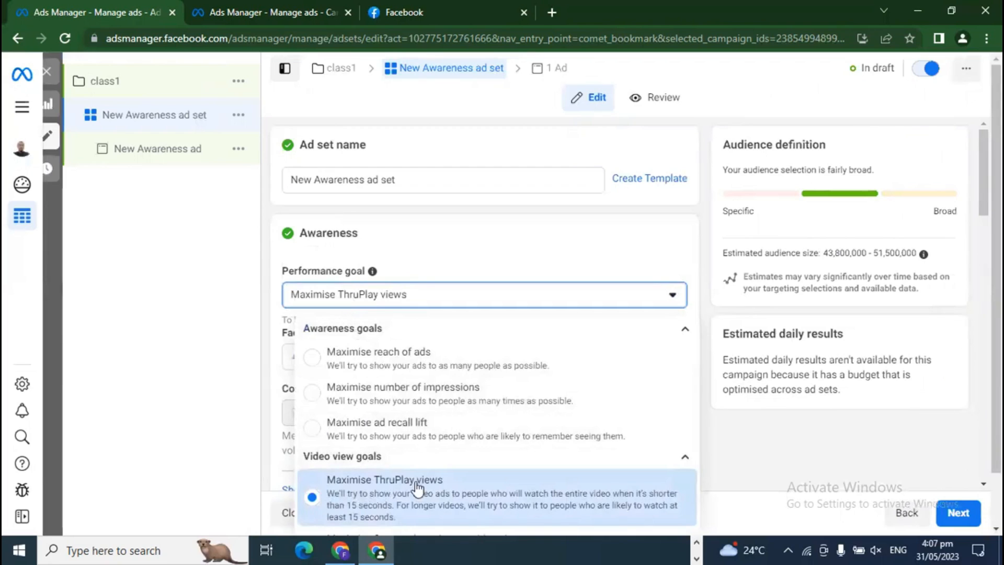
click(760, 451)
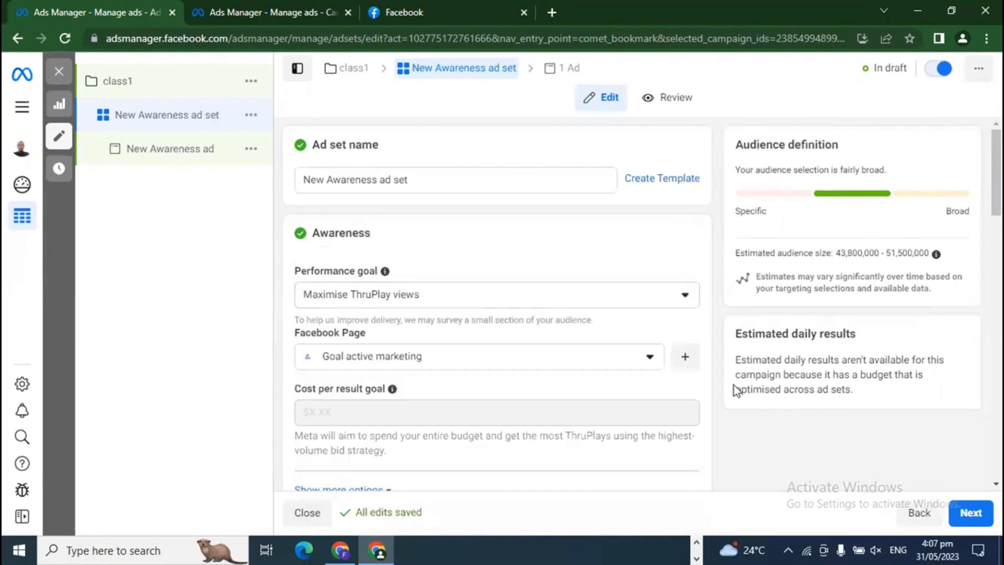
Browse the Personal pages for the ad set's Facebook Page and select KN Advertising Agency.
scroll(660, 374, down, 1)
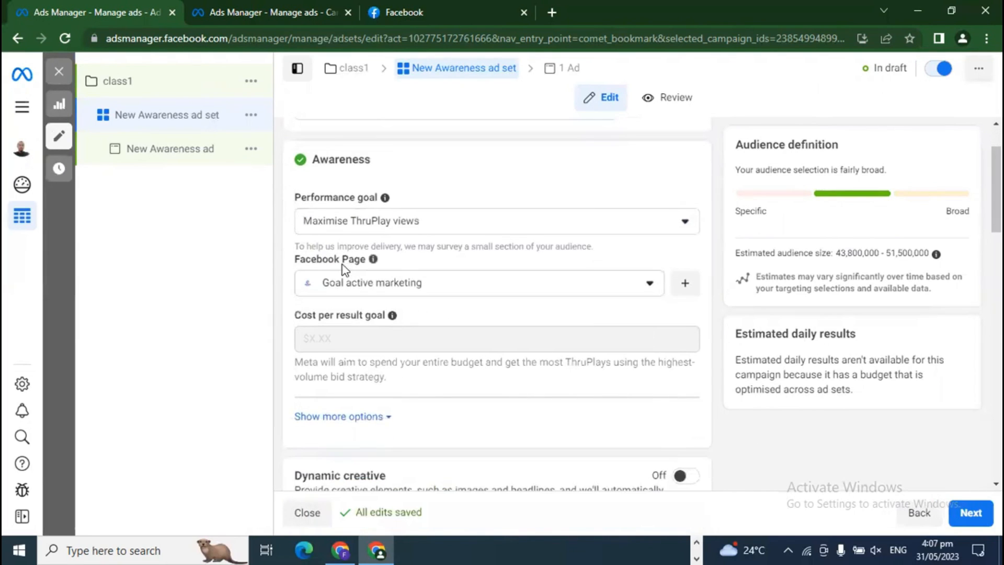
click(423, 289)
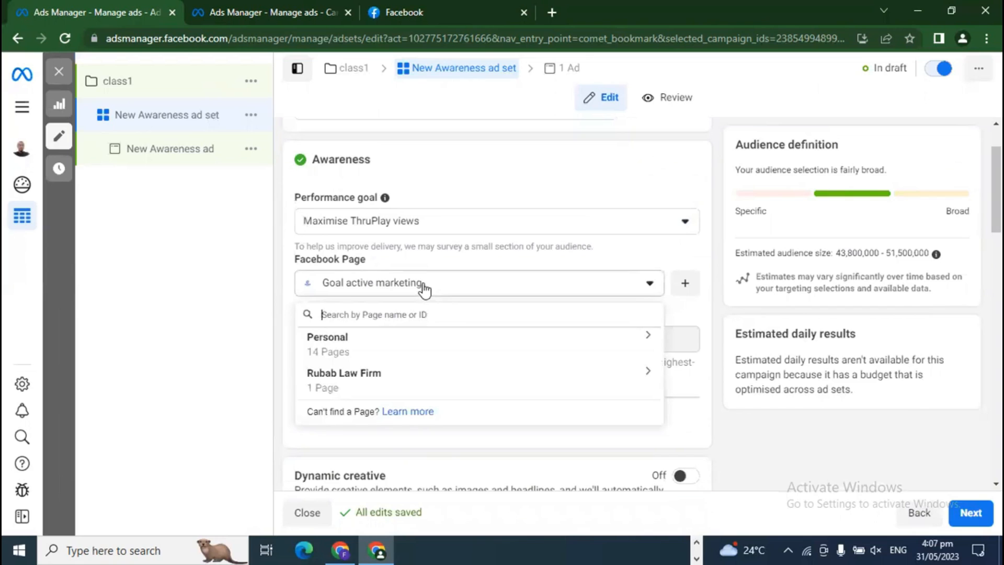
click(640, 345)
scroll(453, 446, down, 6)
scroll(467, 452, down, 2)
scroll(471, 460, up, 6)
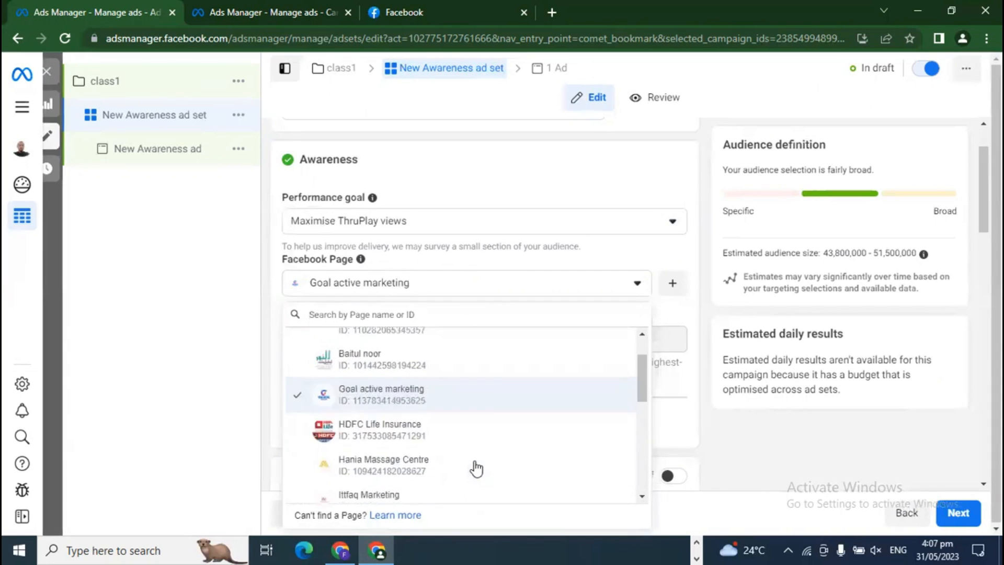
scroll(476, 470, up, 1)
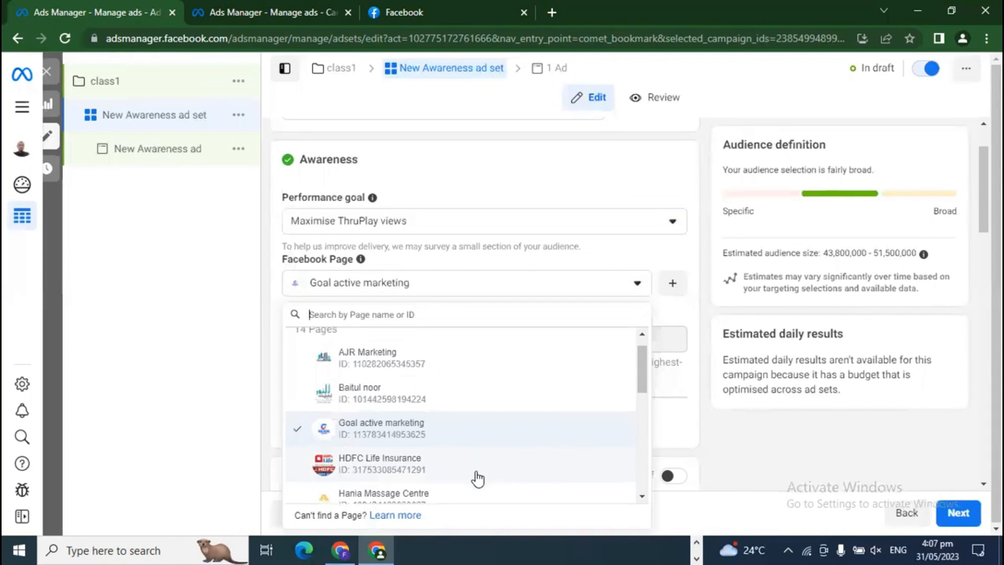
scroll(477, 472, down, 3)
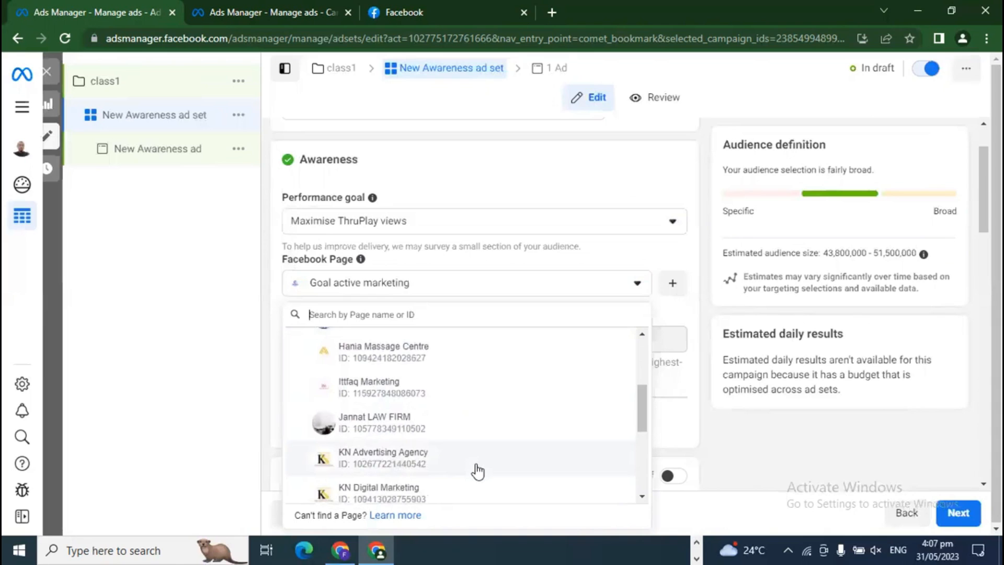
scroll(477, 472, down, 2)
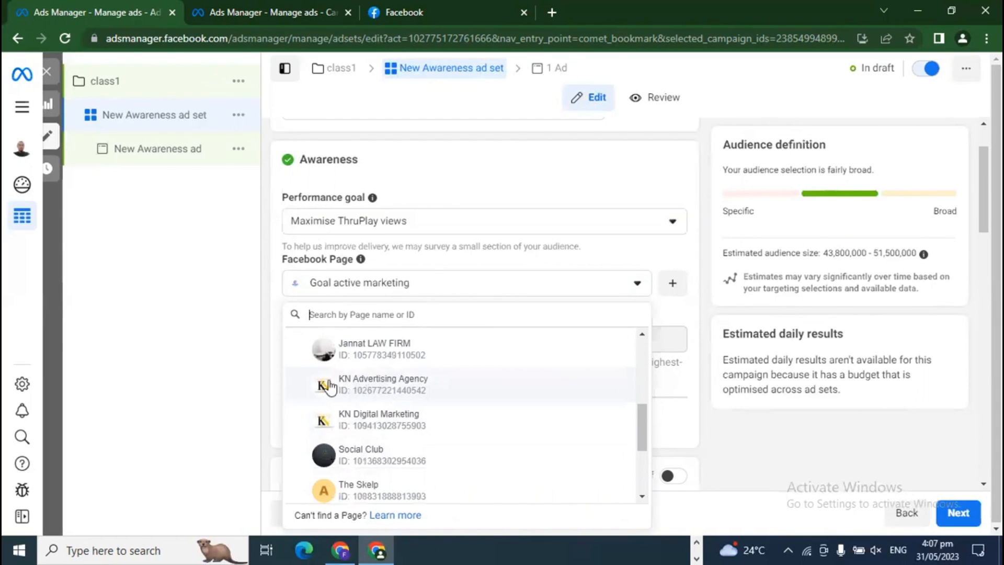
click(384, 387)
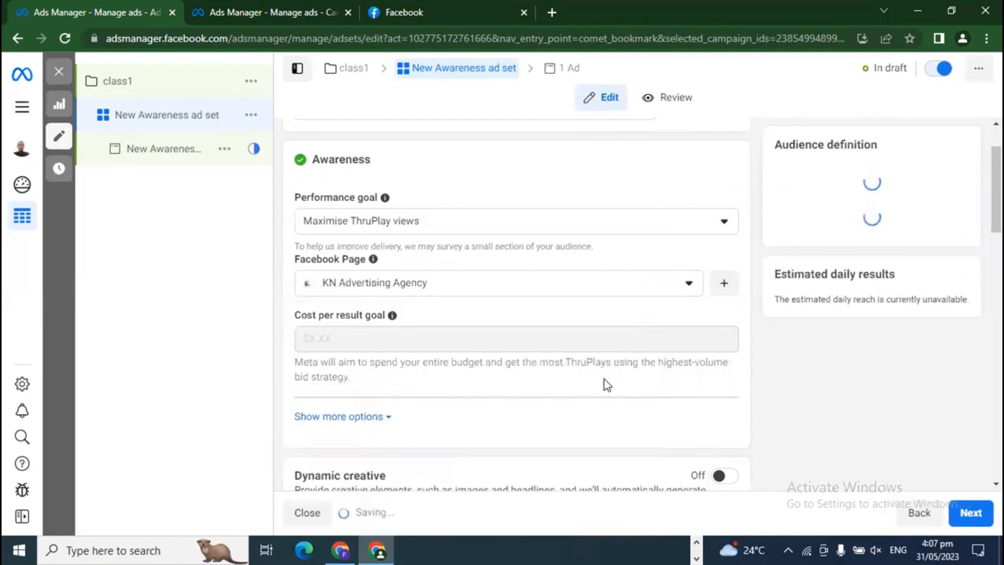
Examine the Cost per result goal field and its explanation in the class1 ad set.
scroll(438, 306, down, 1)
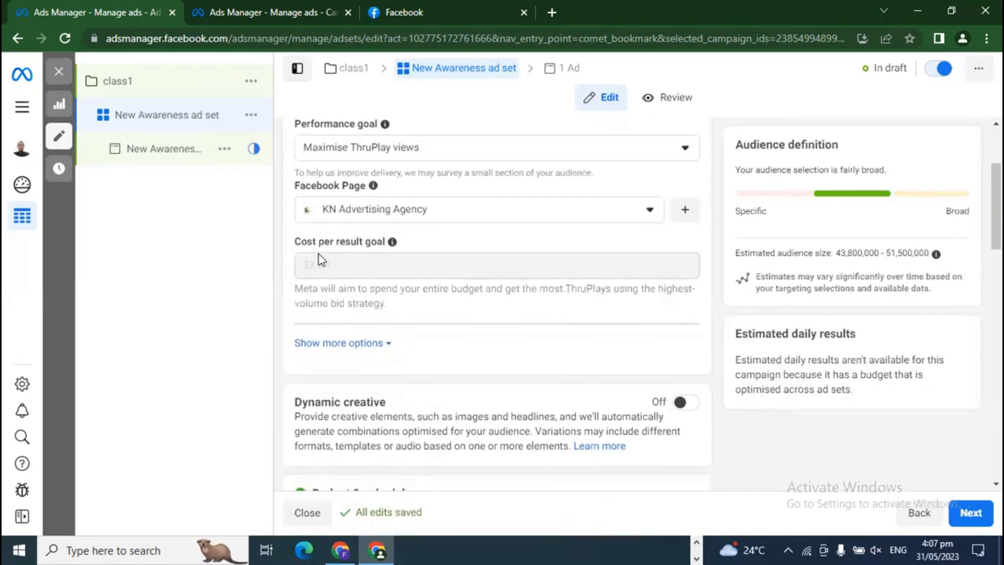
drag(298, 241, 365, 245)
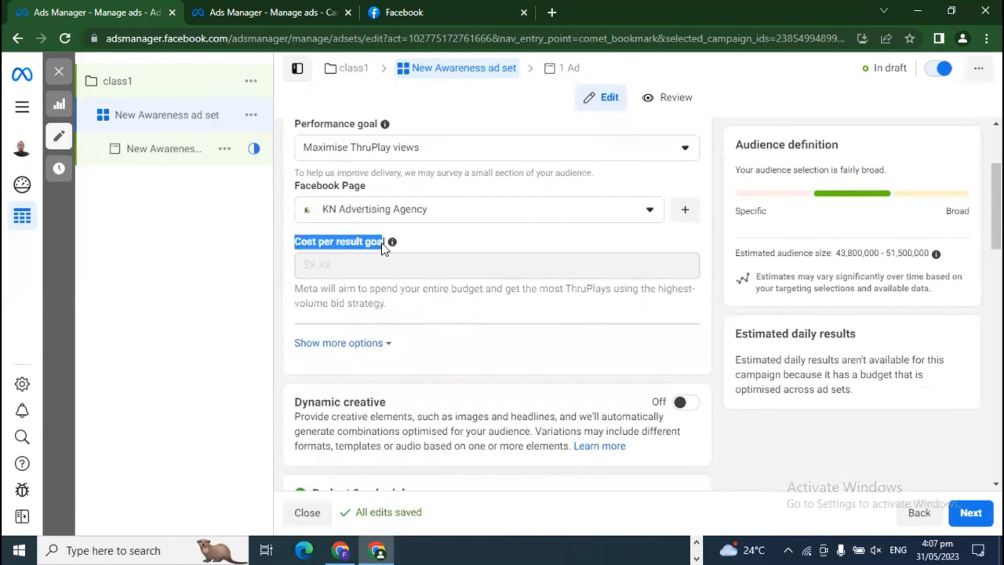
click(383, 249)
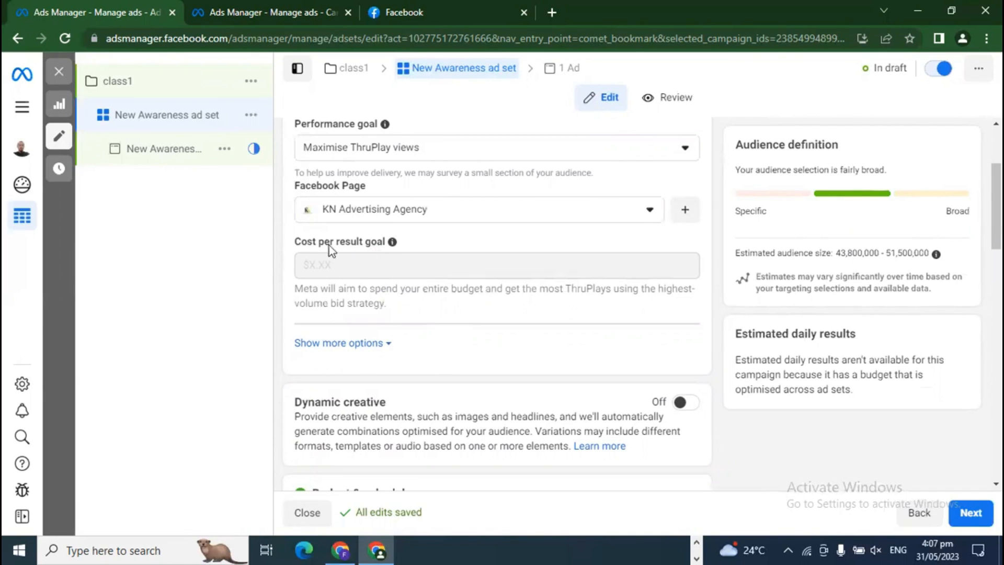
drag(303, 246, 359, 246)
click(359, 246)
mouse_move(359, 281)
In the second Ads Manager tab, create a new campaign with the Awareness objective and turn on its Advantage campaign budget.
click(278, 9)
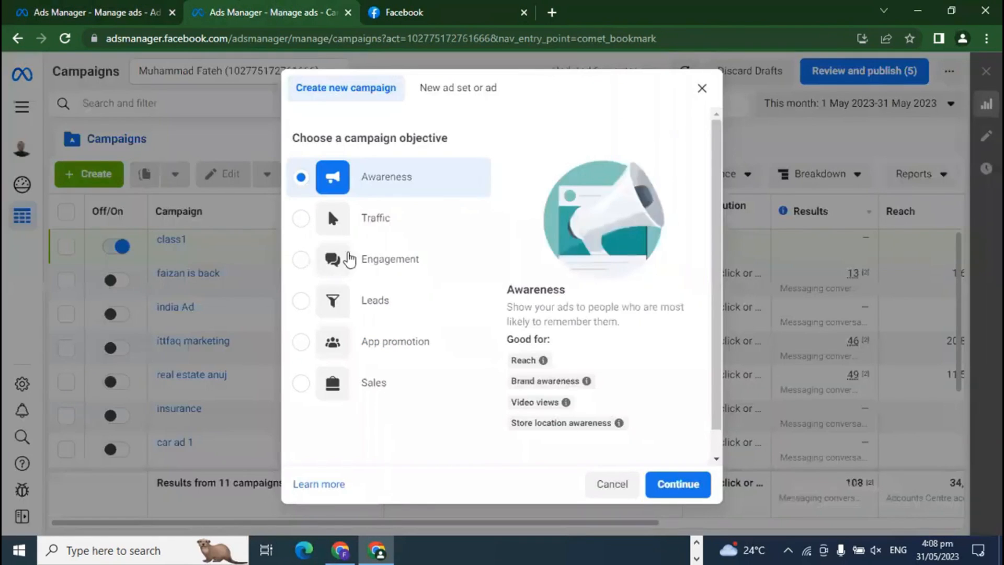
click(678, 483)
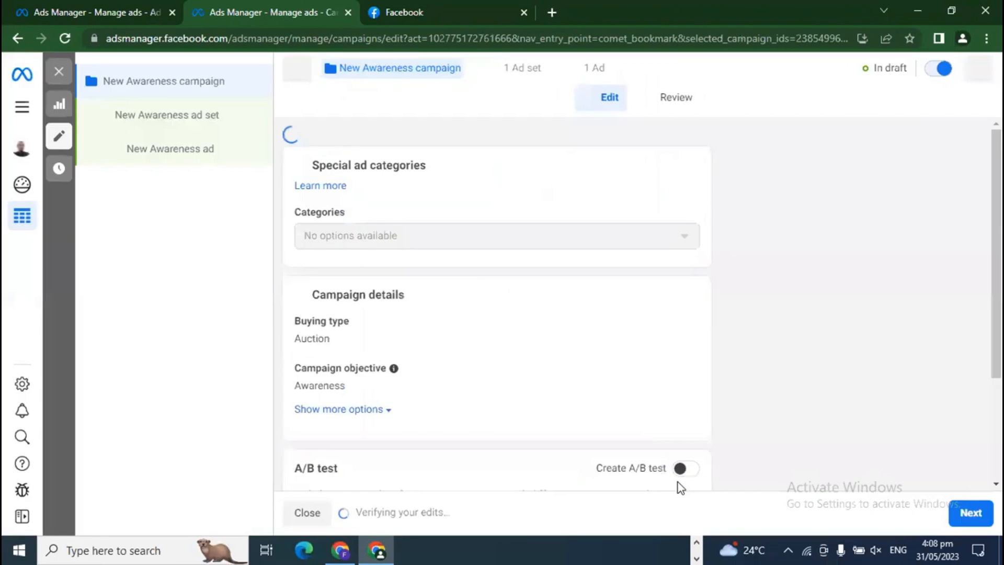
scroll(826, 372, down, 5)
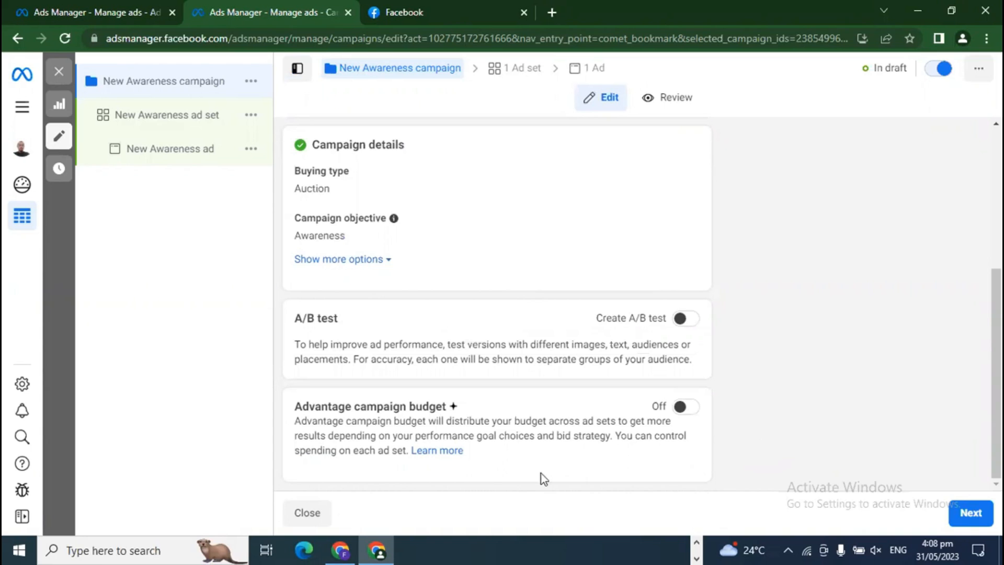
scroll(562, 457, up, 1)
scroll(561, 456, down, 1)
click(696, 411)
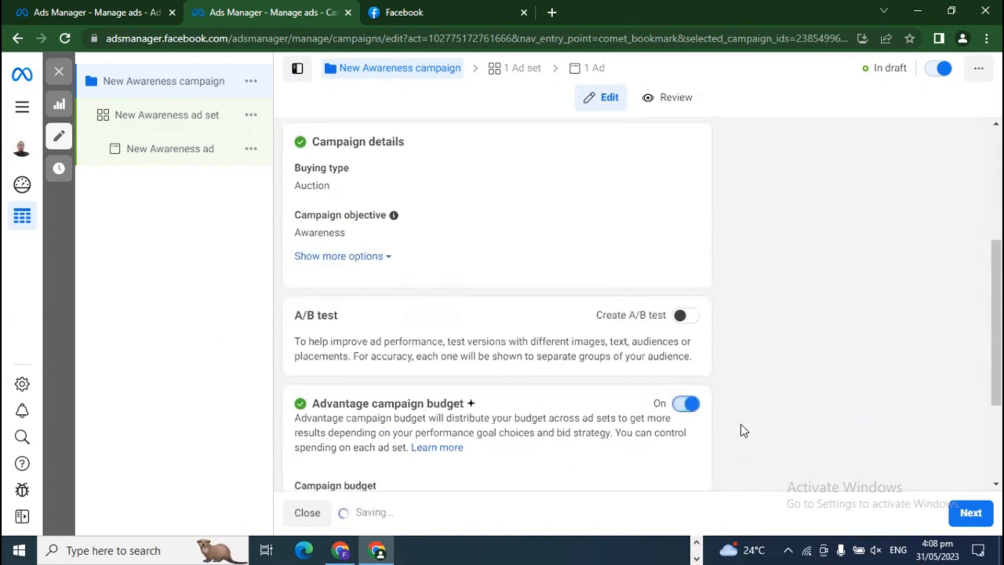
scroll(740, 428, down, 4)
click(544, 342)
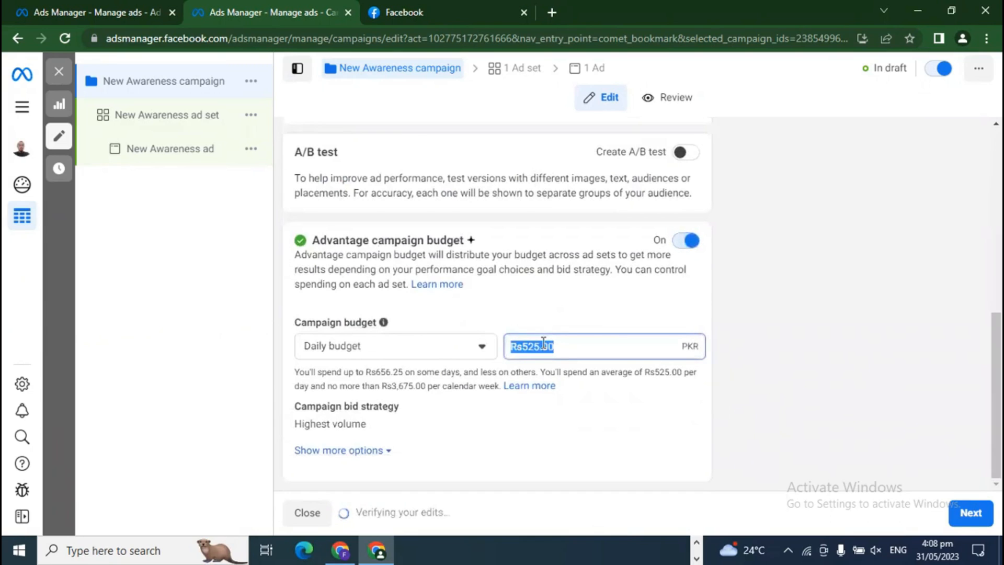
click(770, 344)
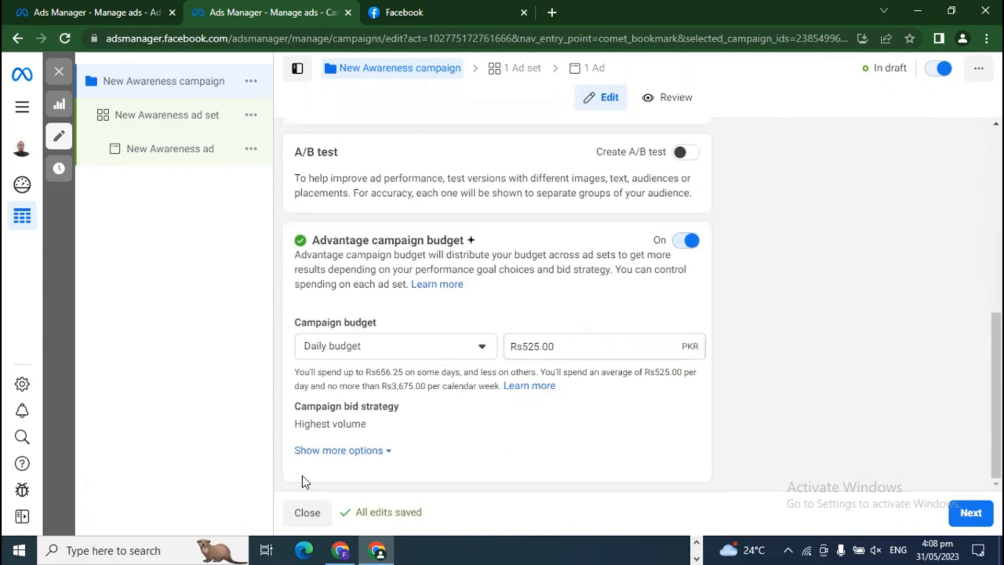
Show the additional budget options, set the new campaign's bid strategy to Bid cap, and continue to its ad set.
click(335, 450)
scroll(356, 418, down, 1)
mouse_move(368, 433)
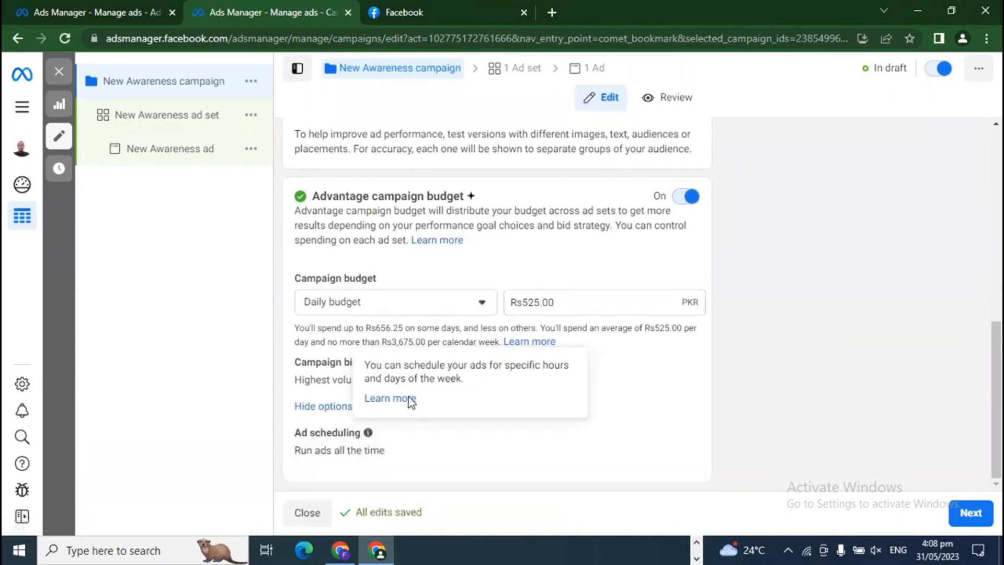
mouse_move(386, 390)
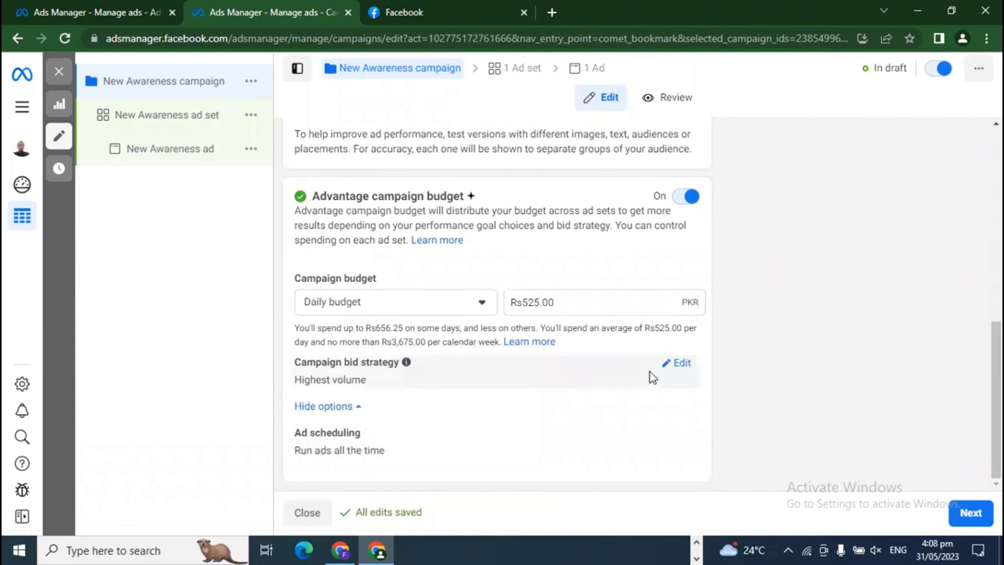
click(672, 365)
click(387, 390)
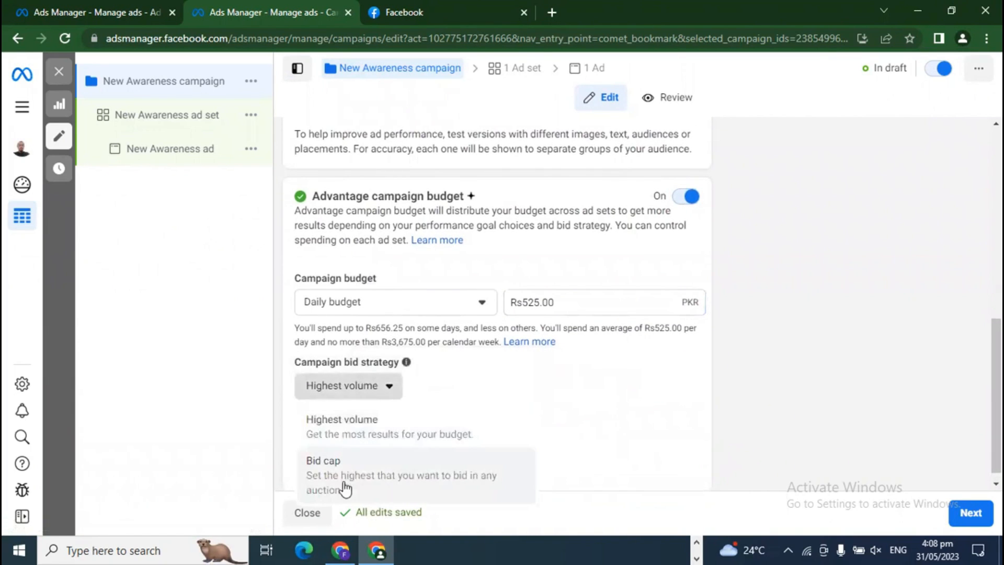
click(399, 473)
click(984, 516)
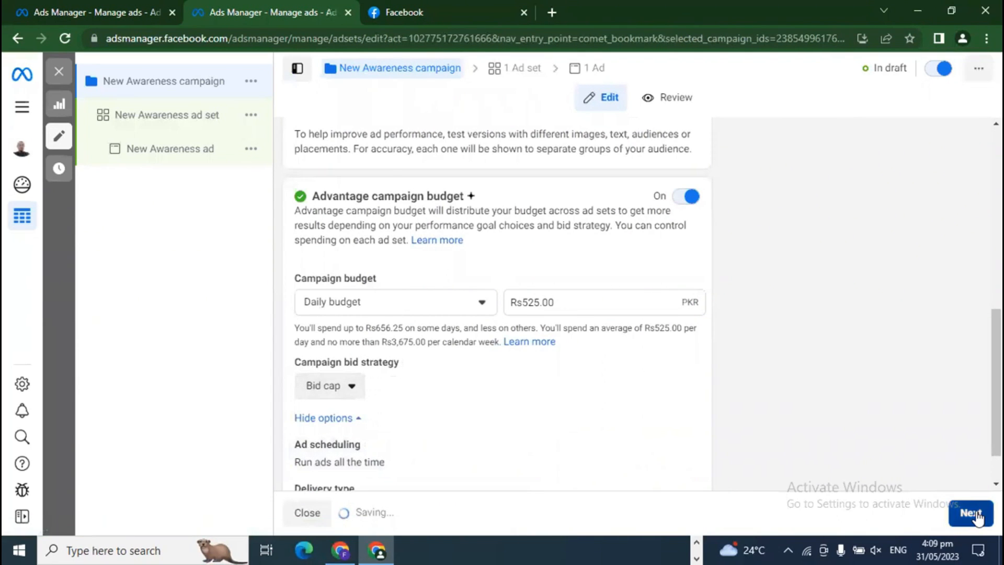
Set the new ad set's bid control to Rs10.00 as the maximum bid in each auction.
click(721, 267)
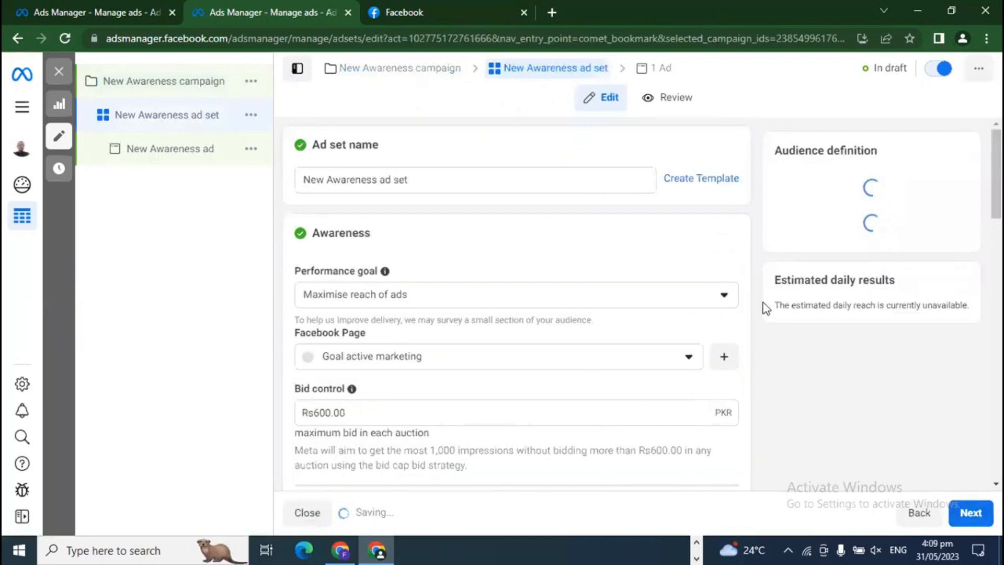
scroll(806, 419, down, 3)
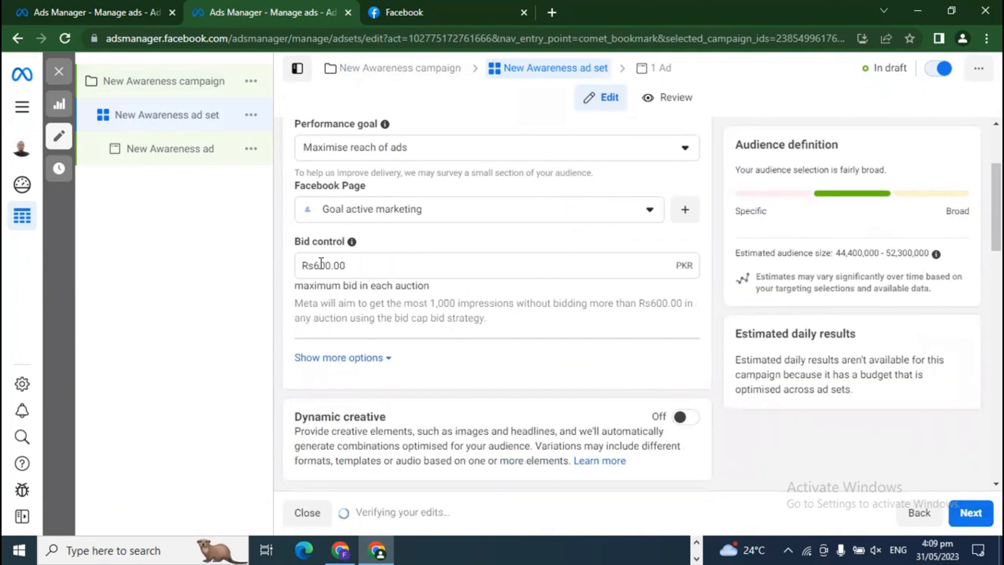
click(357, 268)
key(BackSpace)
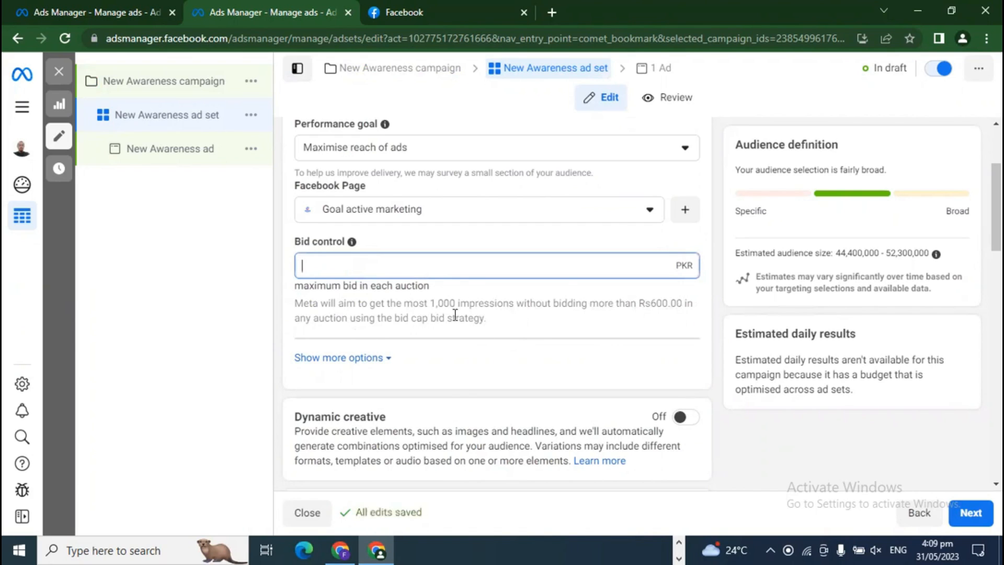
drag(429, 303, 459, 303)
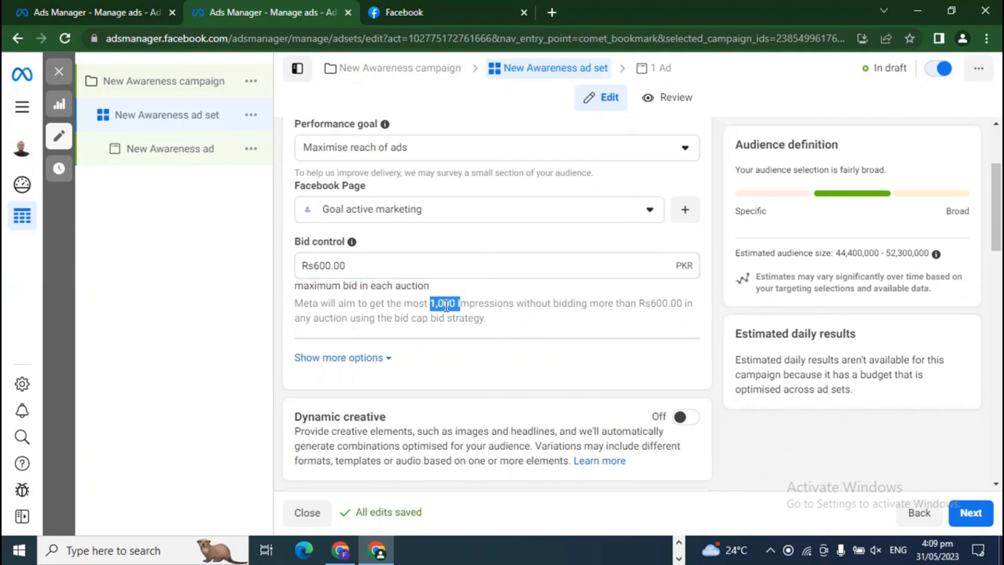
double_click(339, 265)
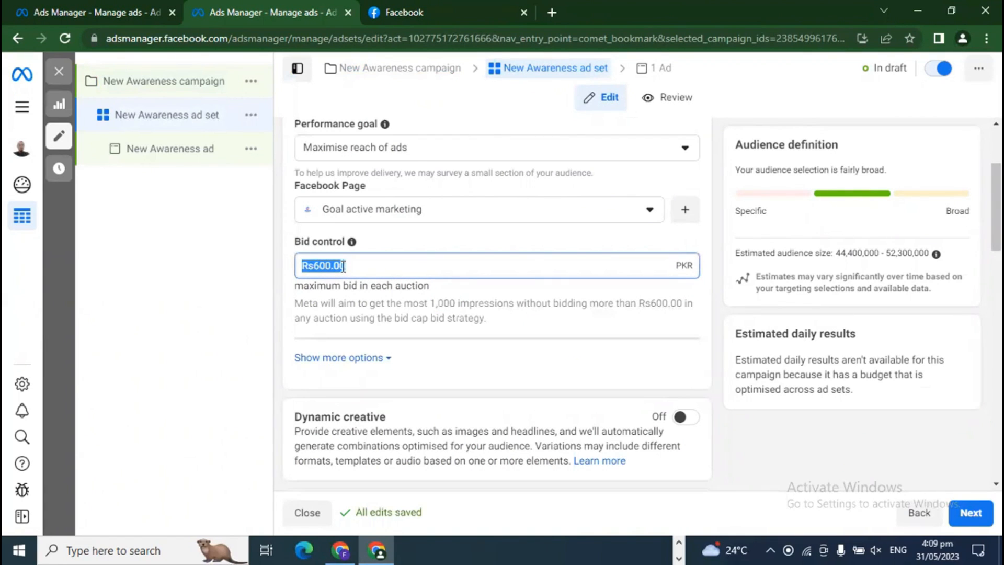
text(10)
click(717, 343)
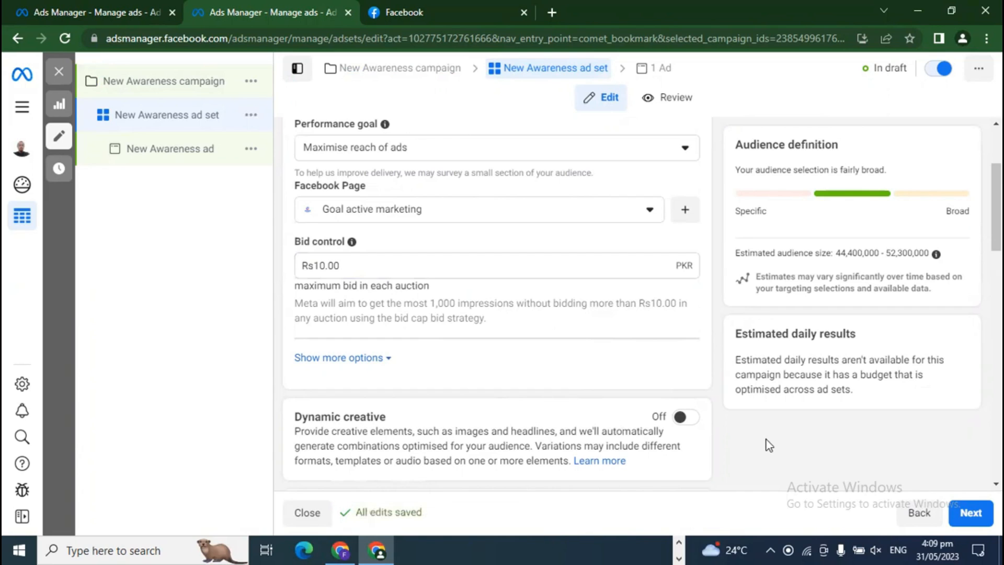
Examine the estimated audience size in the new ad set's audience definition.
mouse_move(361, 515)
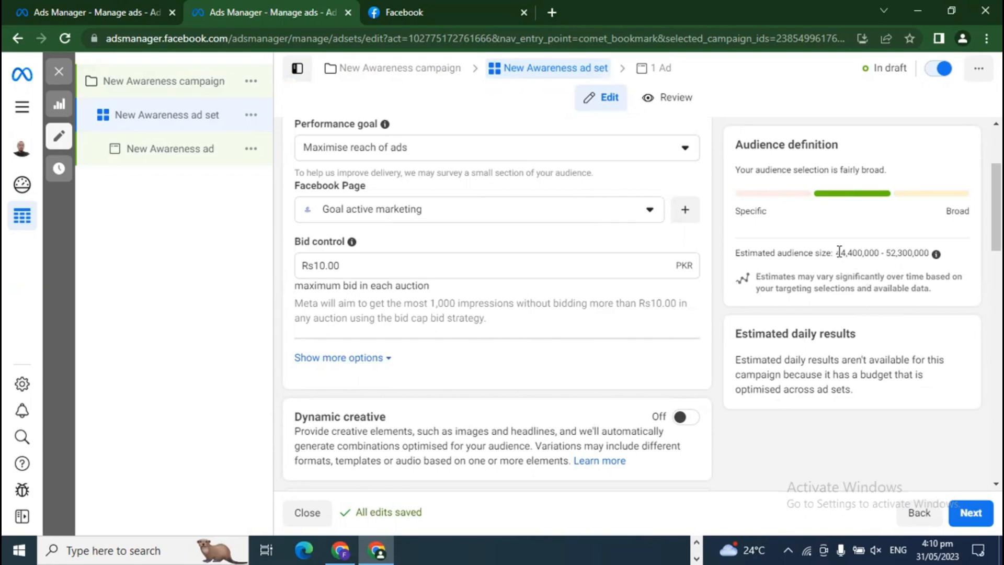
drag(836, 253, 861, 254)
click(778, 256)
drag(778, 256, 917, 254)
click(845, 262)
click(915, 254)
Return to the class1 ad set, show its additional Awareness options, and choose Impression for when you are charged.
click(134, 7)
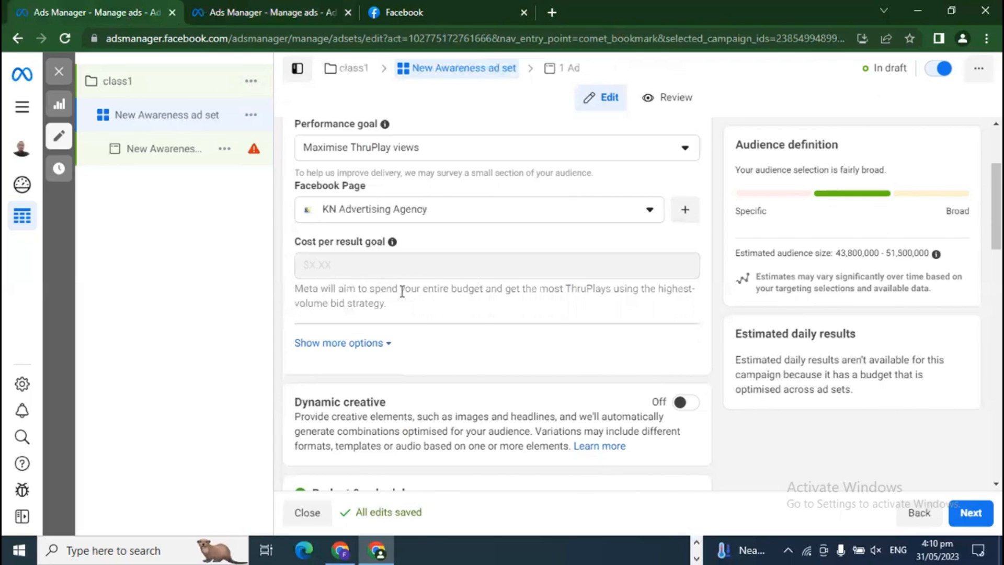
scroll(423, 324, down, 2)
click(334, 272)
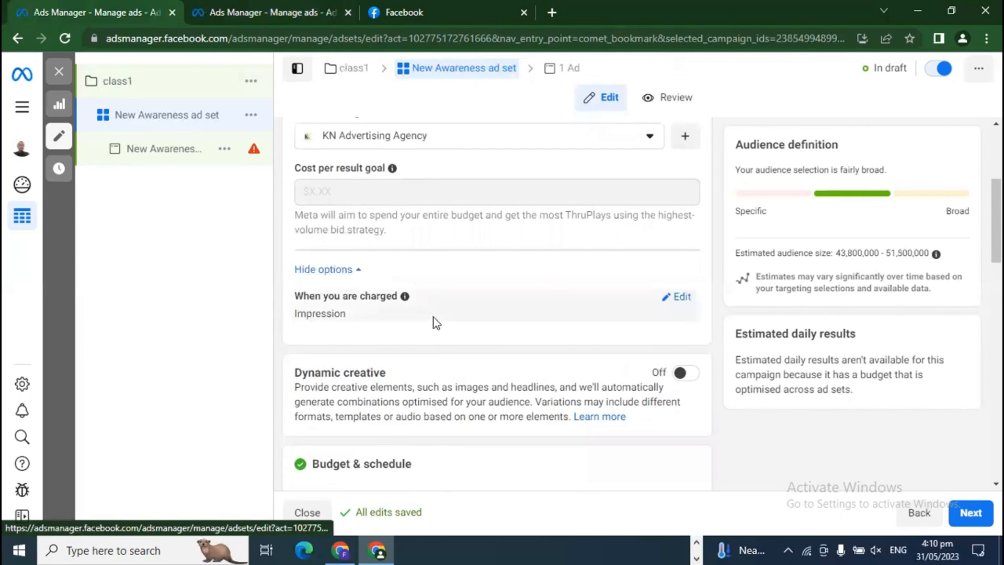
scroll(434, 318, down, 2)
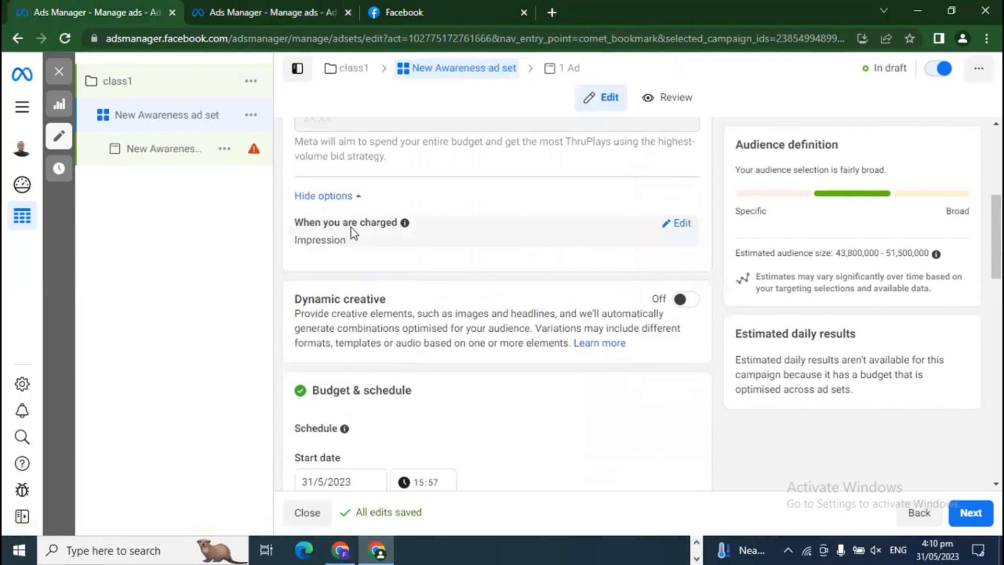
click(678, 228)
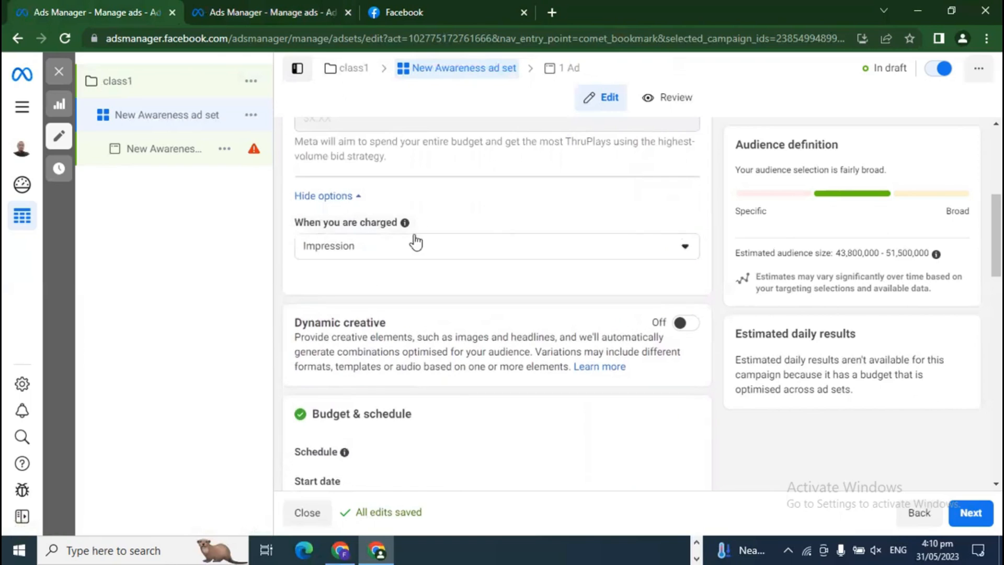
click(336, 247)
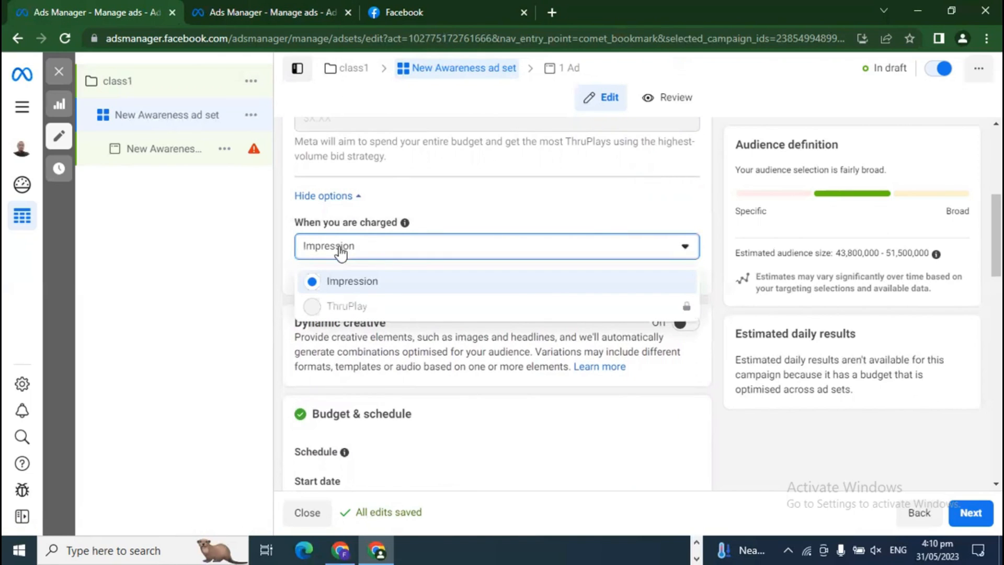
click(344, 292)
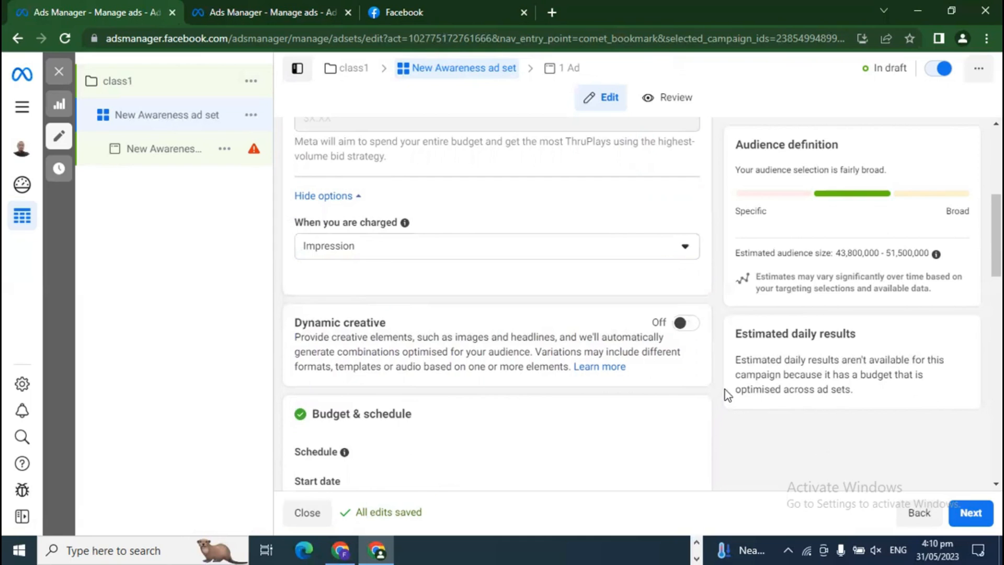
Switch to the Facebook feed and examine the sponsored Google Ads post as an example ad.
click(450, 13)
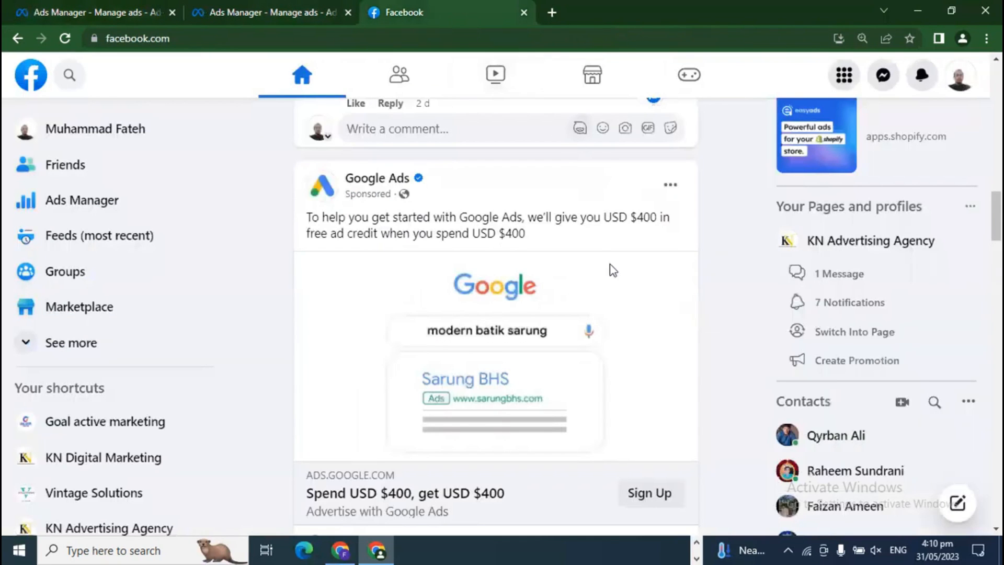
scroll(710, 384, down, 2)
scroll(710, 384, up, 2)
scroll(721, 385, down, 3)
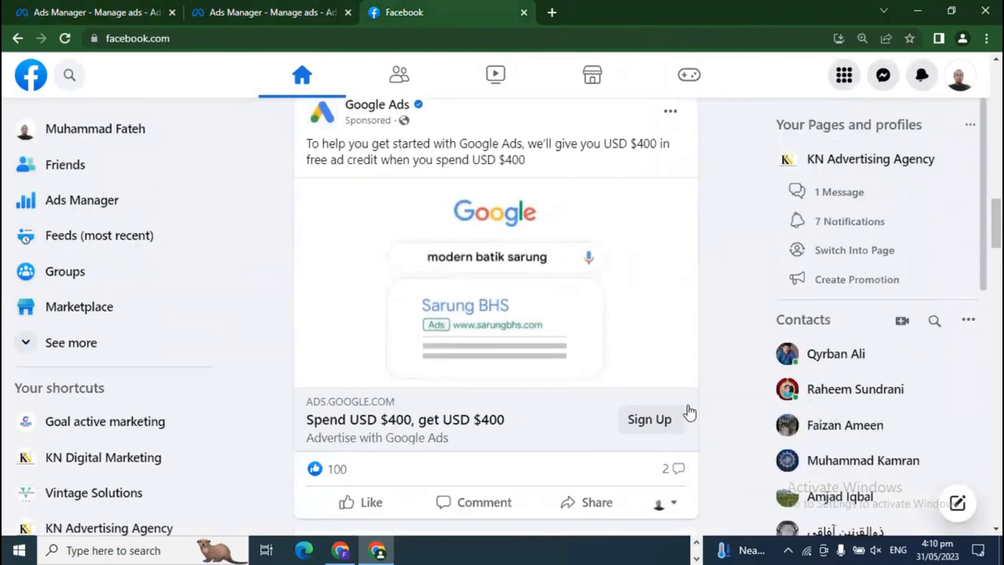
scroll(745, 429, up, 1)
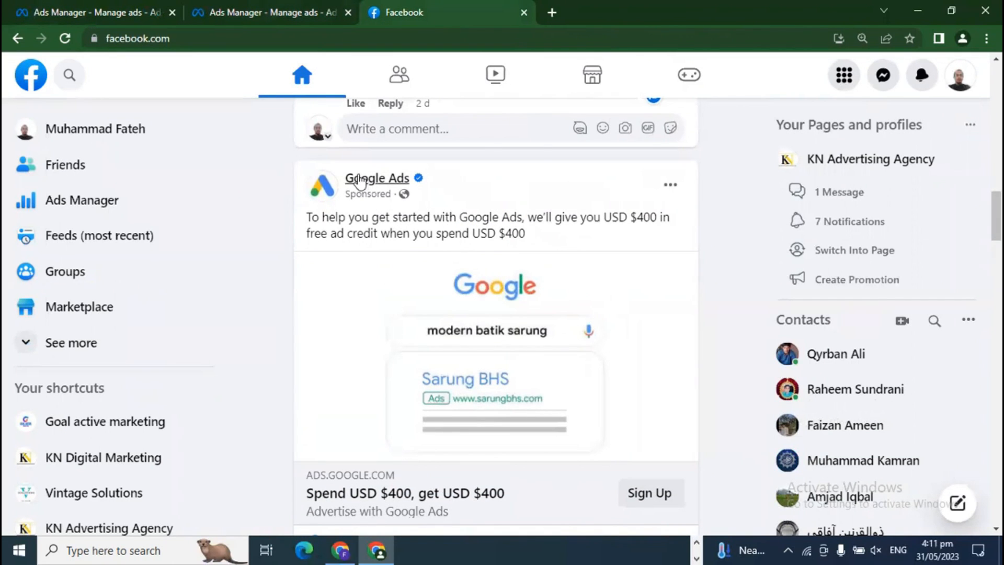
mouse_move(389, 183)
Return to the class1 ad set in Ads Manager and review the Dynamic creative and Budget & schedule sections.
click(112, 4)
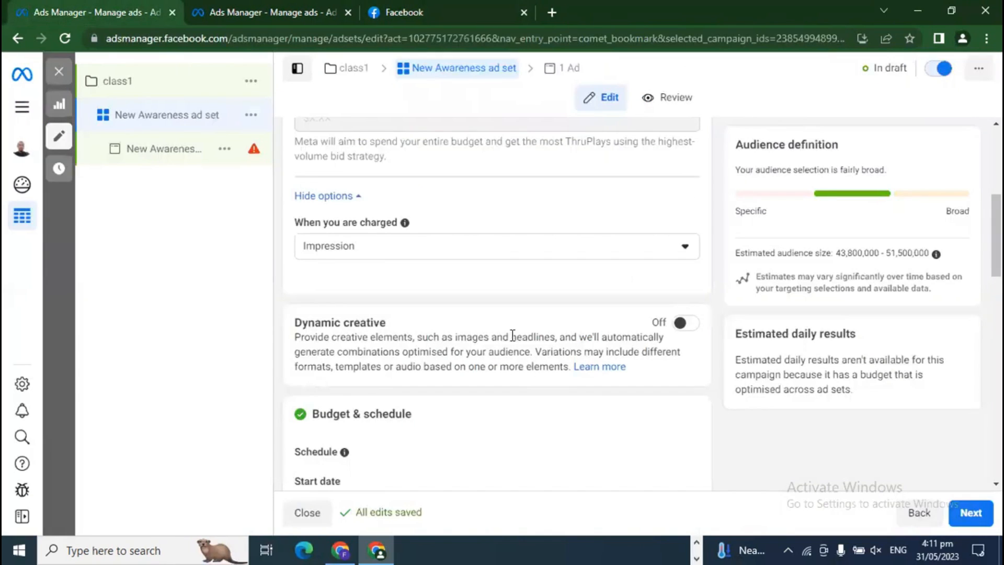
scroll(514, 393, down, 1)
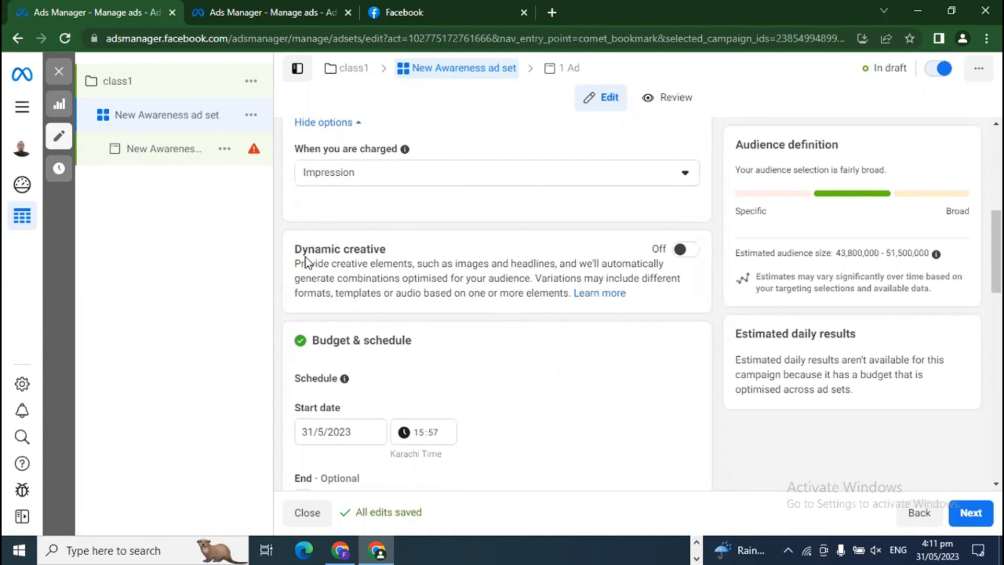
drag(295, 249, 418, 253)
click(491, 242)
scroll(683, 277, down, 3)
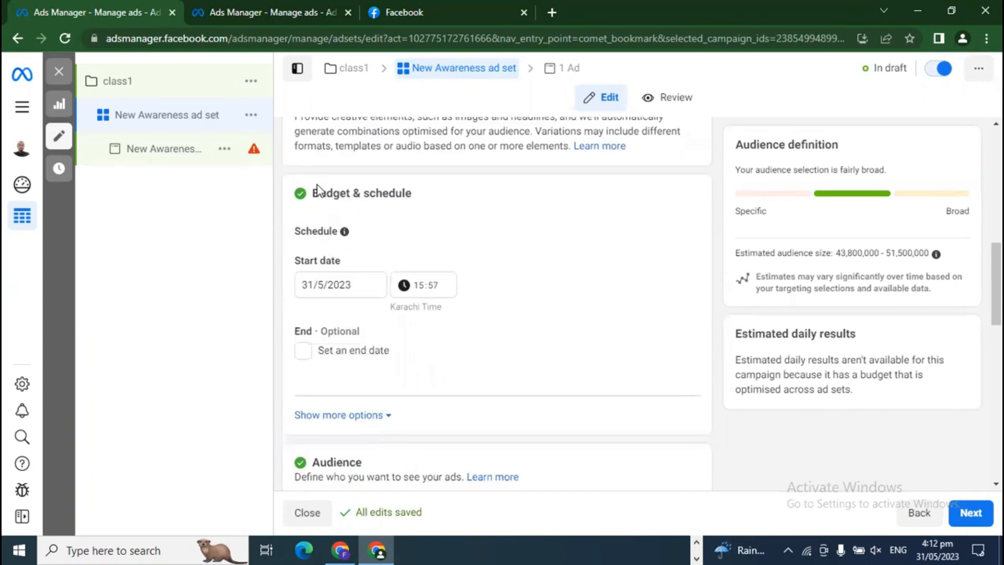
triple_click(355, 197)
click(431, 202)
Set the ad set's schedule to start on 1/6/2023 at 10:00.
scroll(462, 249, down, 2)
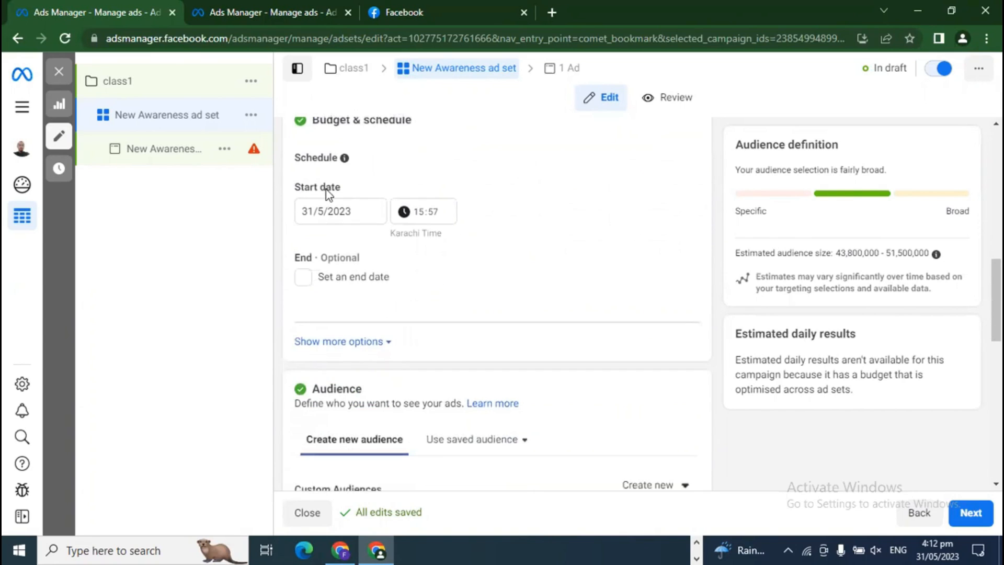
click(306, 280)
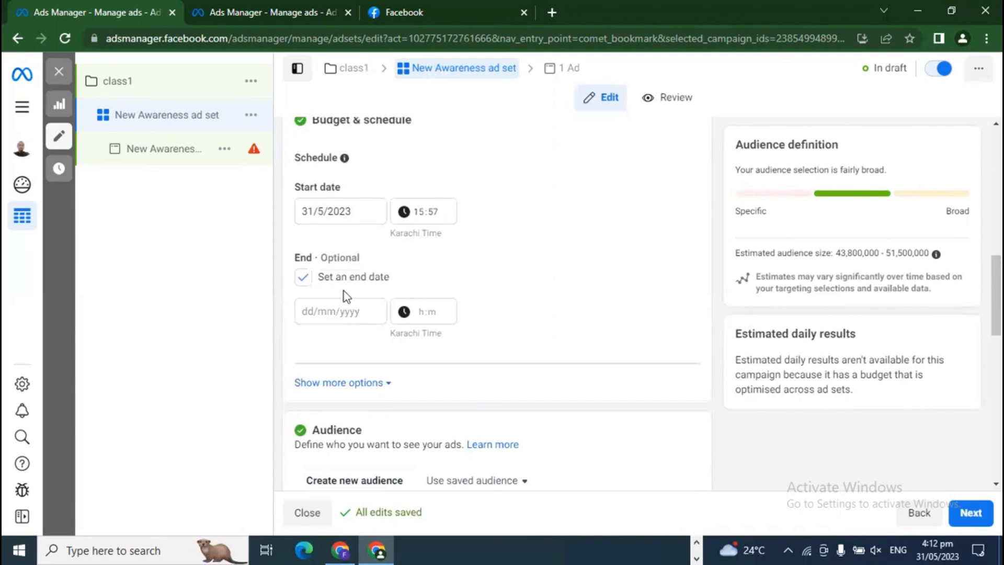
click(312, 212)
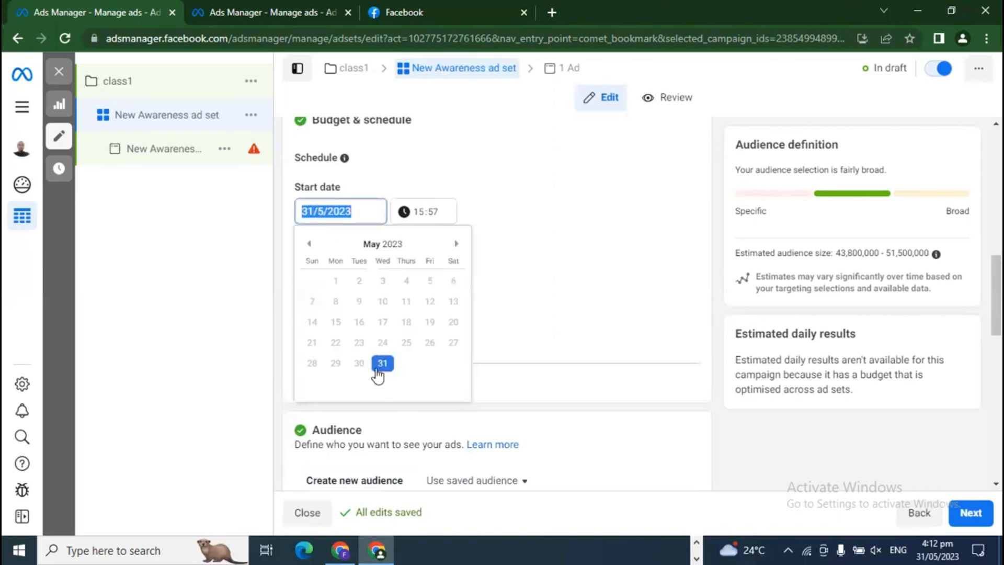
click(457, 244)
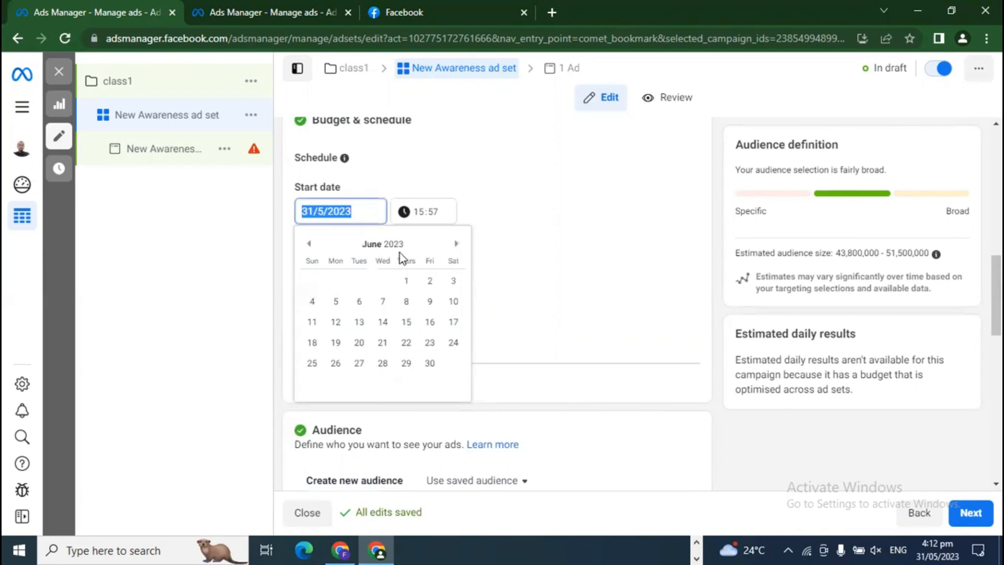
click(401, 281)
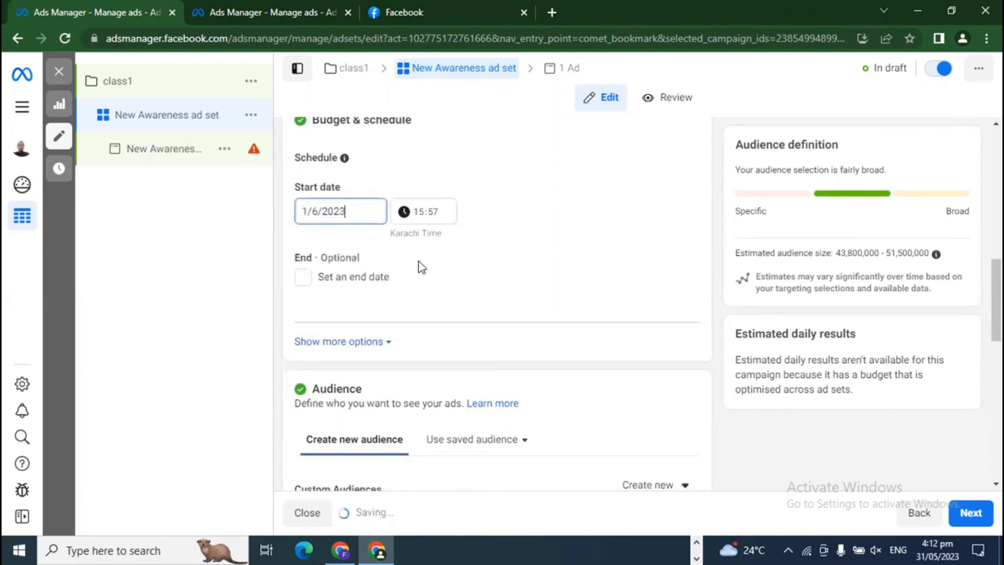
click(422, 215)
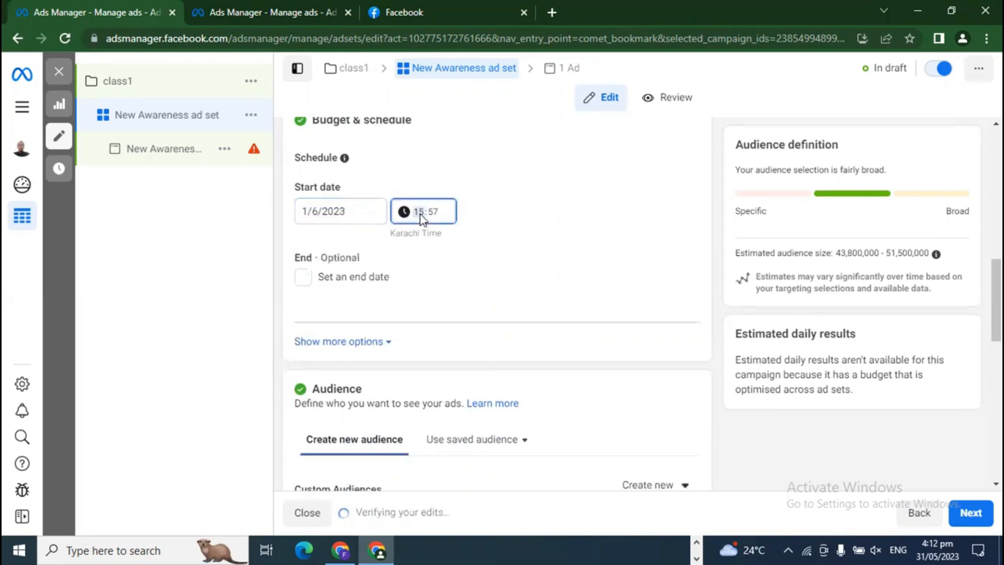
text(10:)
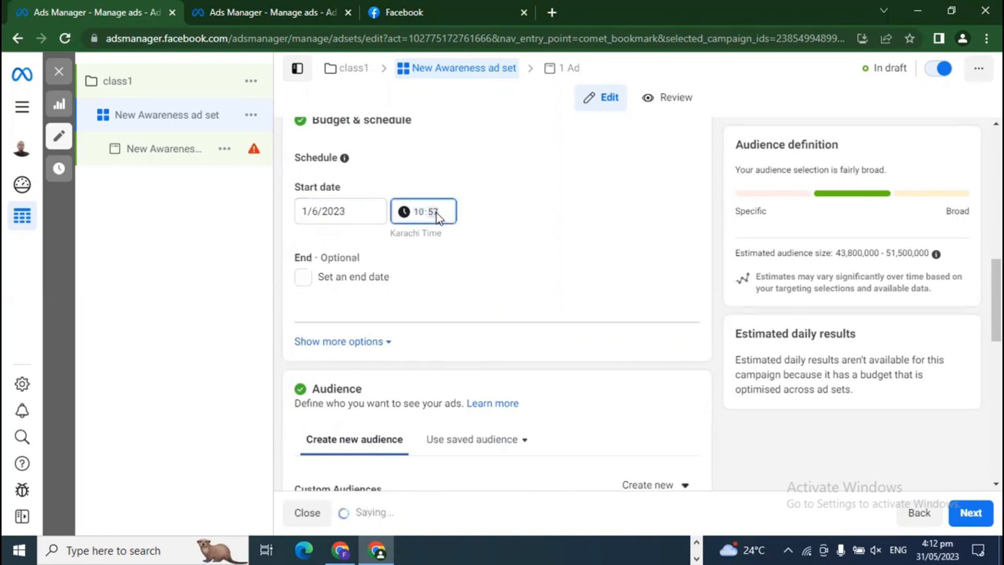
text(00)
click(455, 264)
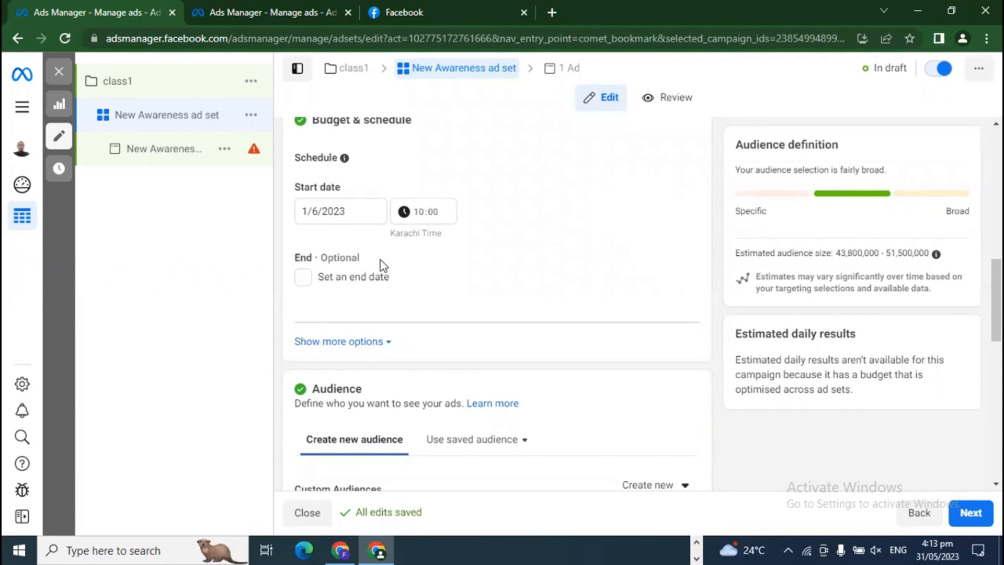
Enable an end date for the ad set's schedule and set it to 10/6/2023 at 10:00.
click(308, 285)
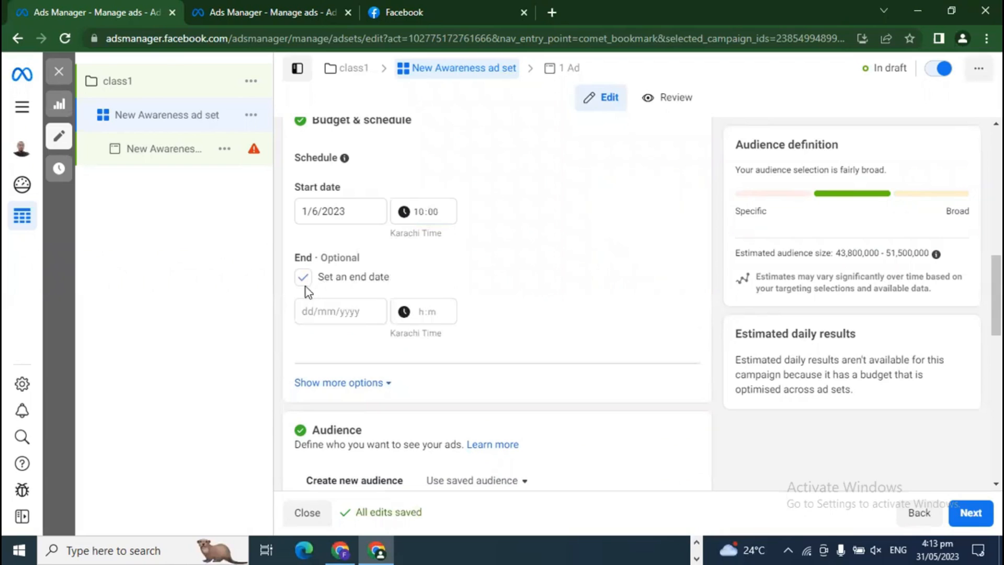
click(328, 313)
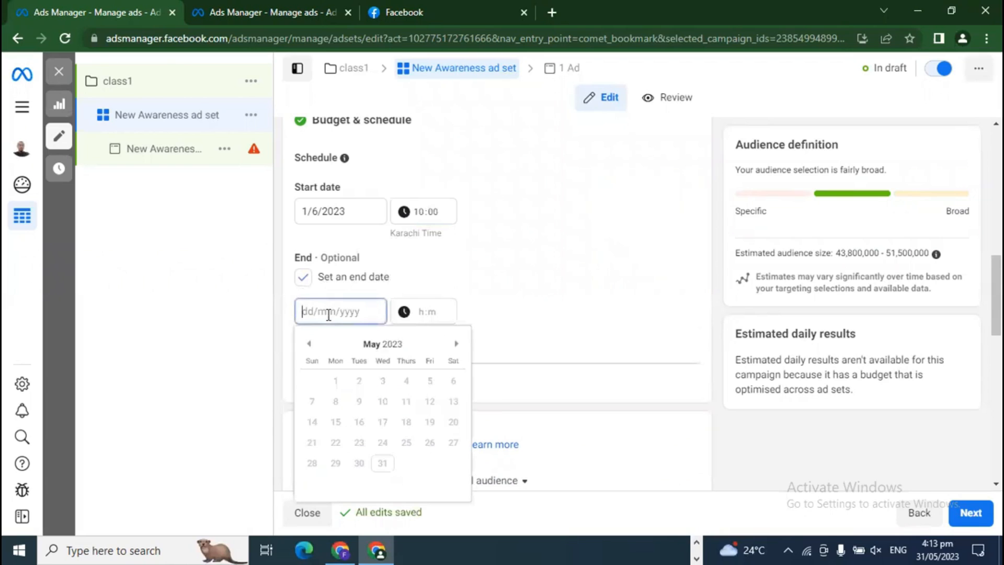
click(456, 343)
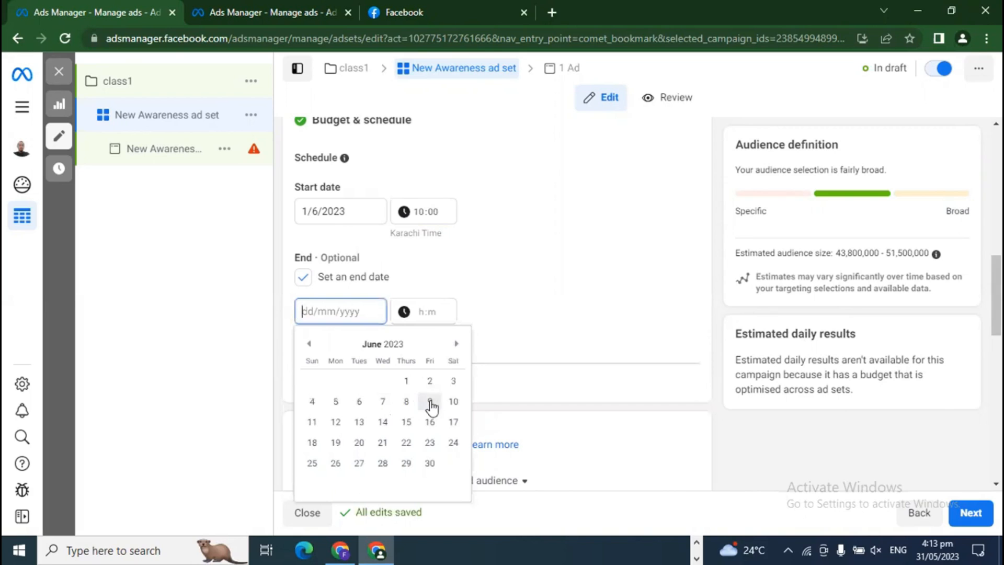
click(450, 401)
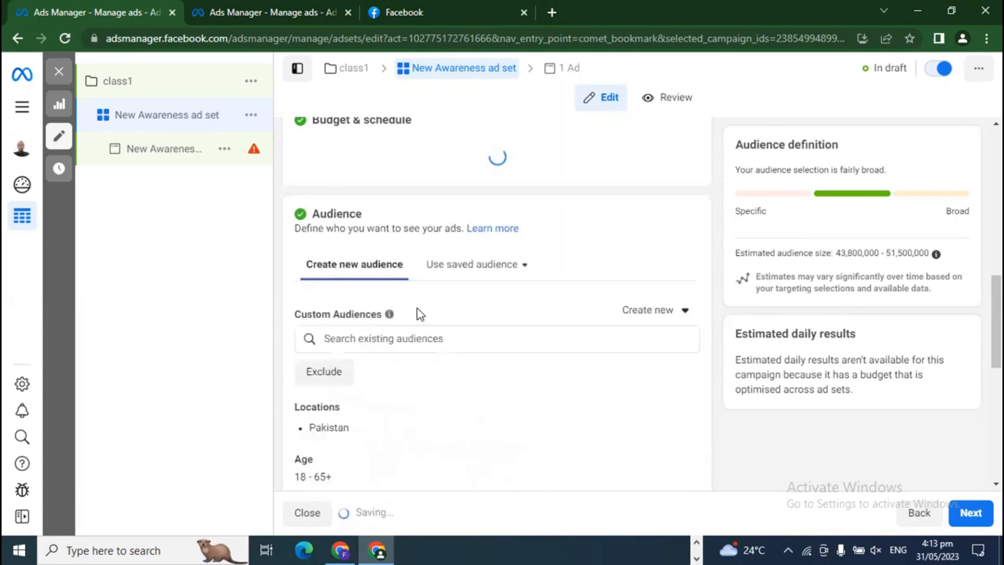
click(417, 314)
text(10)
click(472, 378)
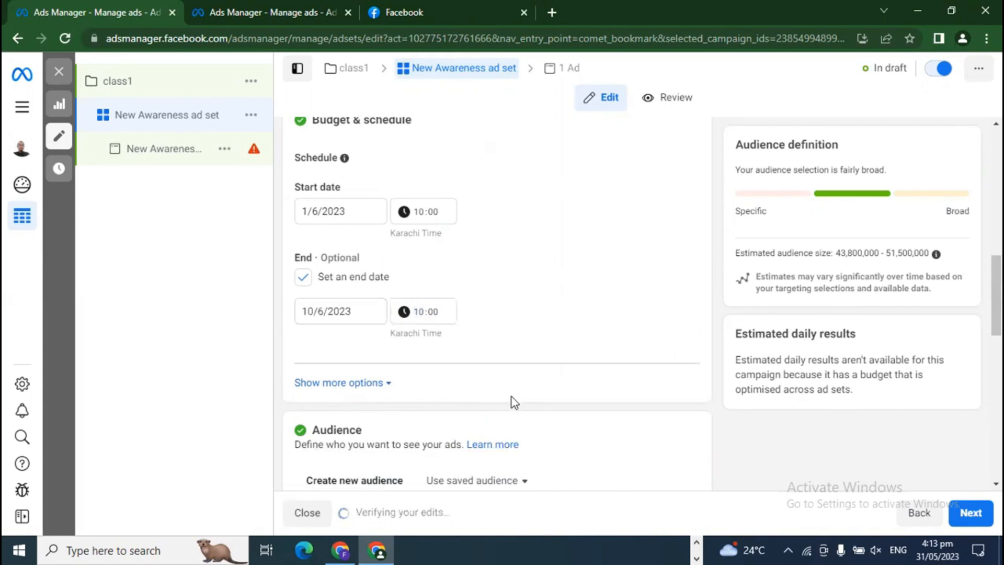
Show the additional Budget & schedule options and view the ad set spend limits setting.
scroll(471, 379, down, 1)
click(341, 310)
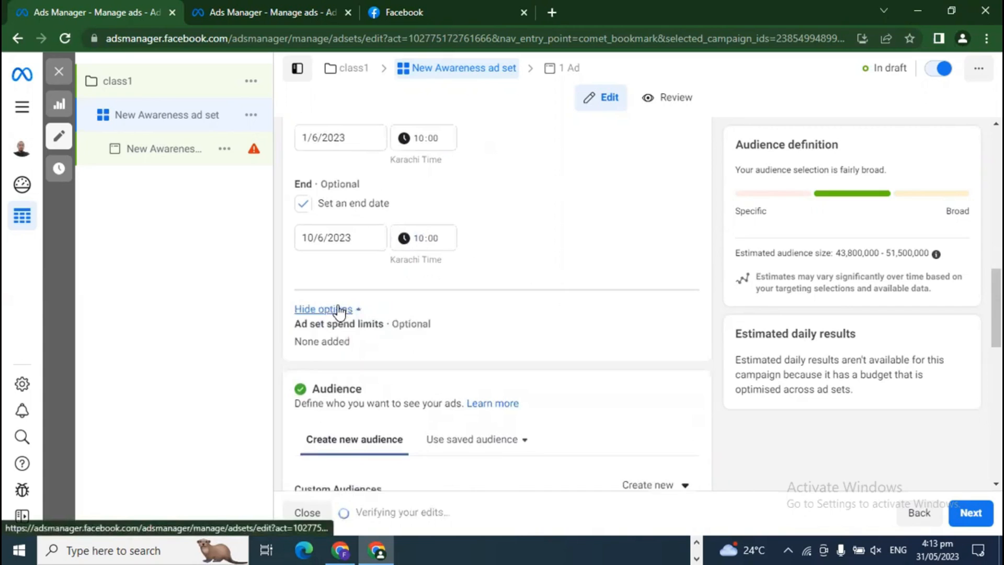
scroll(423, 319, down, 1)
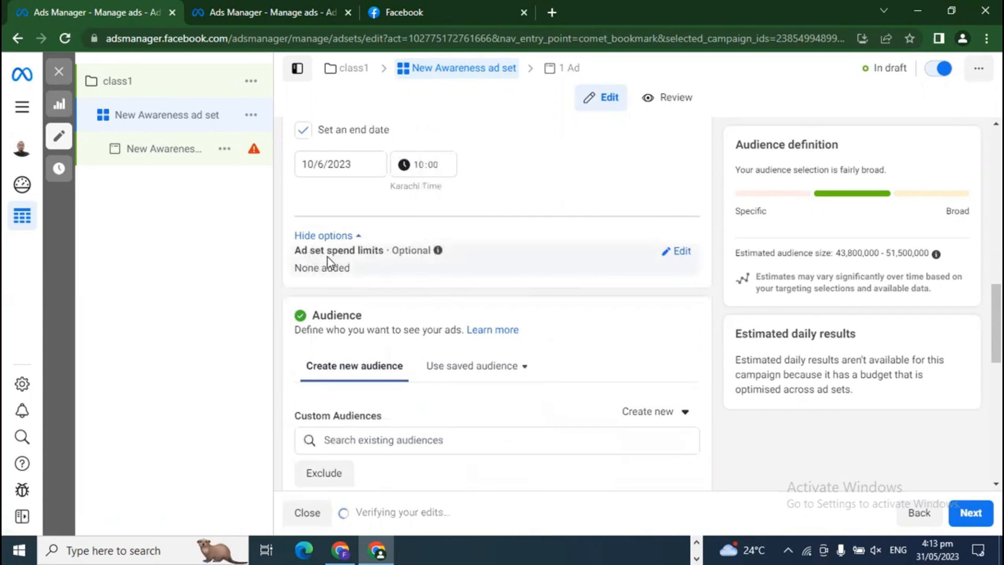
Try ad set spend limits with a daily minimum of 300 PKR and a daily maximum of 400 PKR.
click(676, 262)
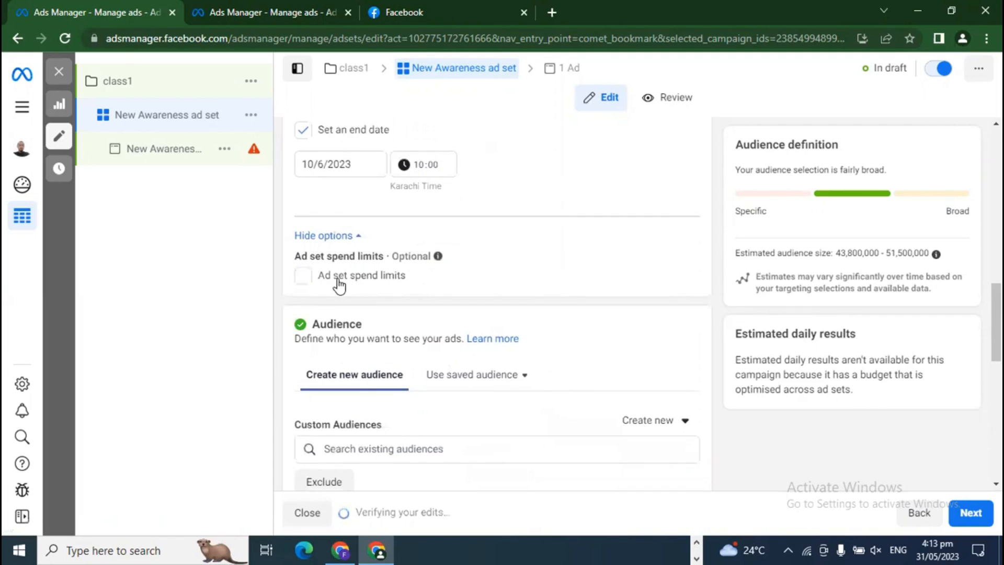
click(304, 277)
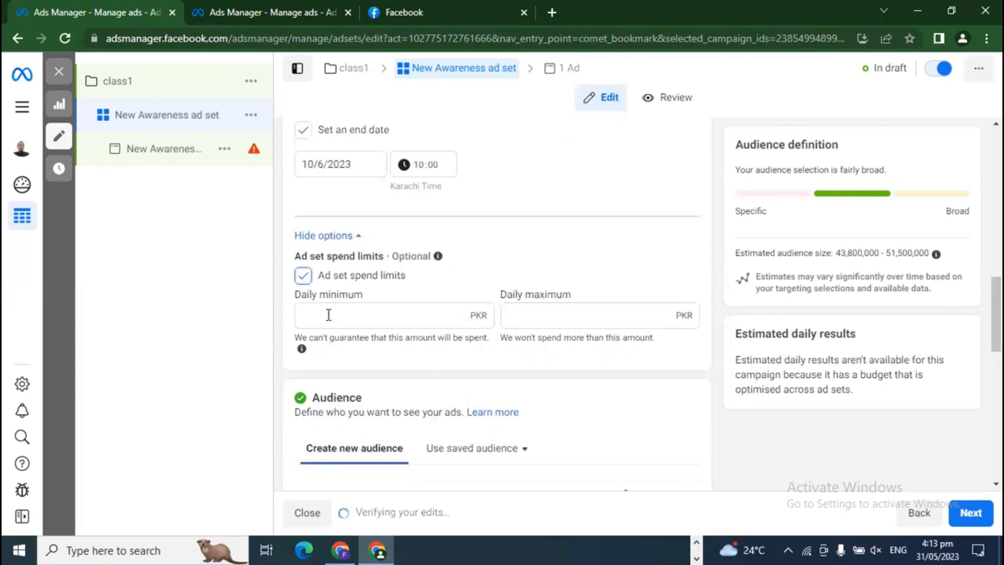
click(329, 314)
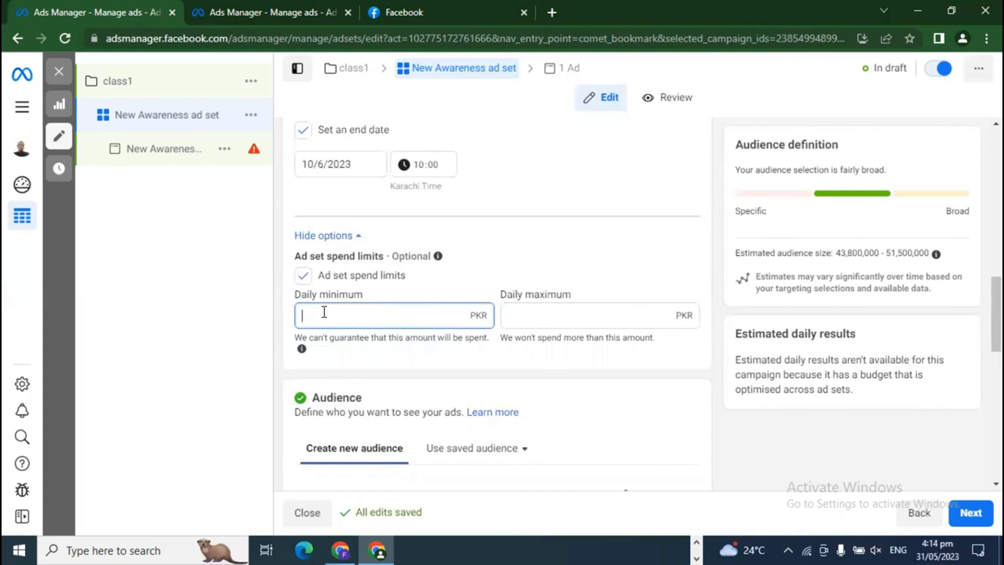
text(300)
key(Tab)
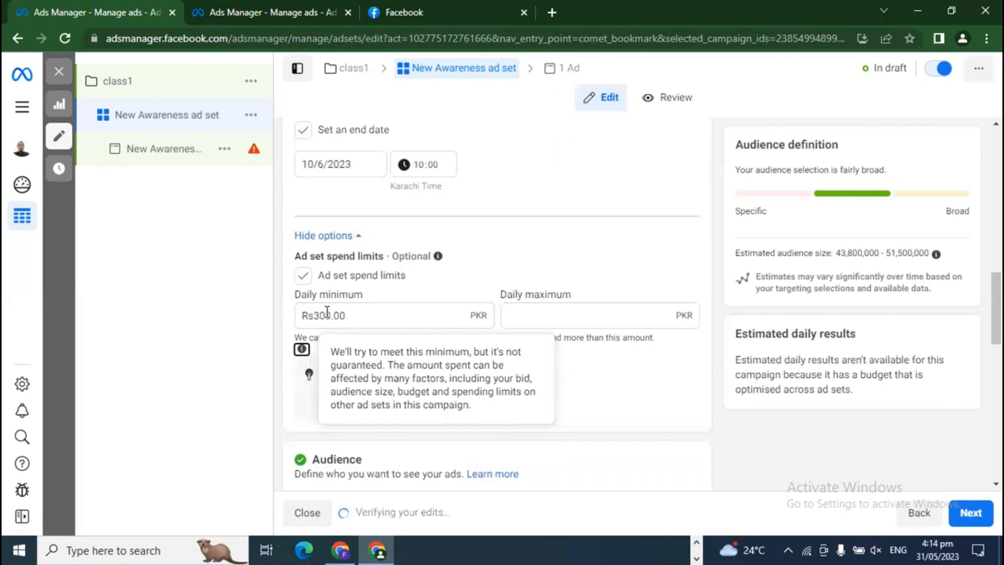
click(575, 315)
text(400)
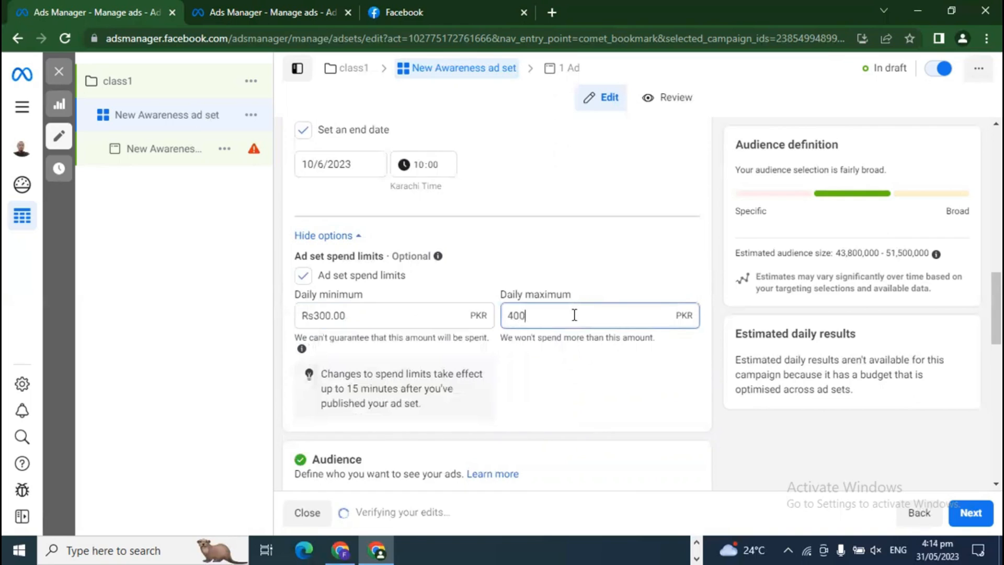
click(745, 432)
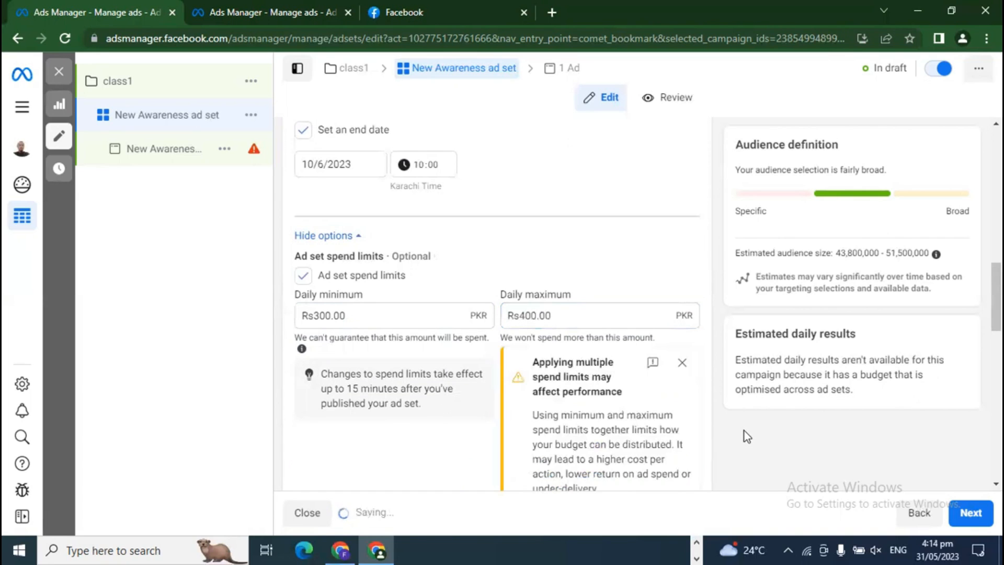
click(683, 363)
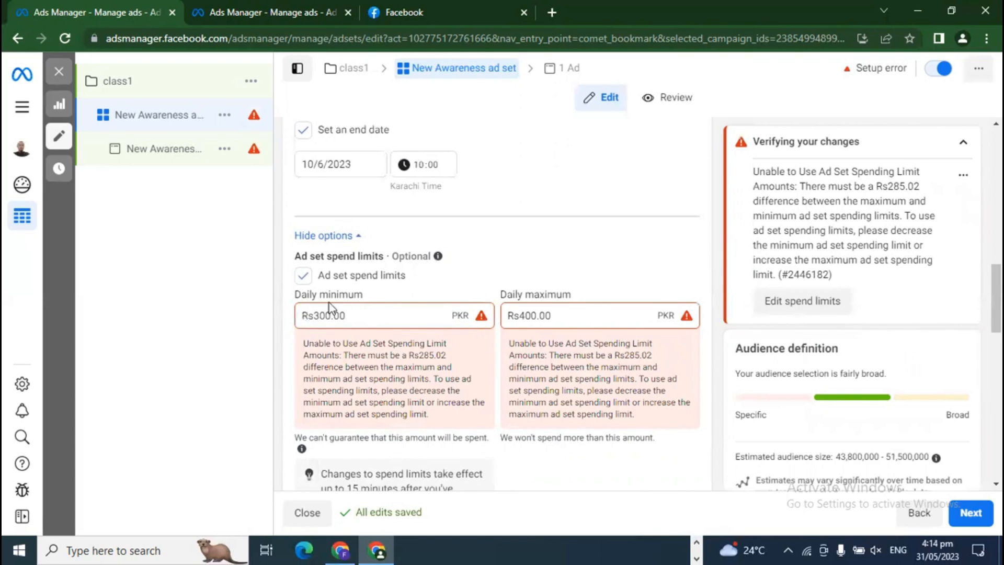
click(304, 275)
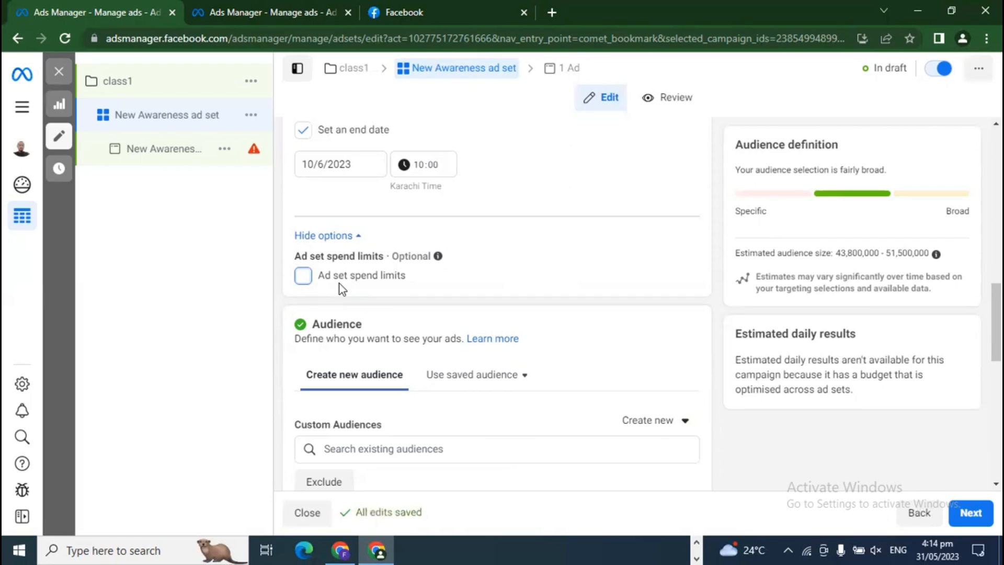
Review the ad set's Audience section, including locations, age, gender, detailed targeting and languages.
scroll(433, 462, down, 1)
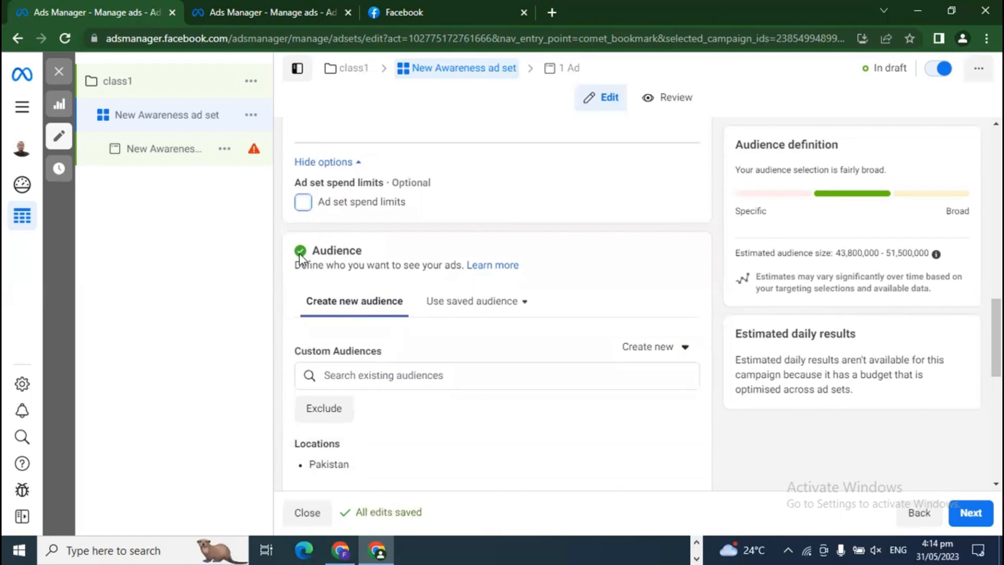
drag(313, 251, 365, 250)
click(366, 250)
scroll(395, 343, down, 4)
scroll(450, 431, down, 4)
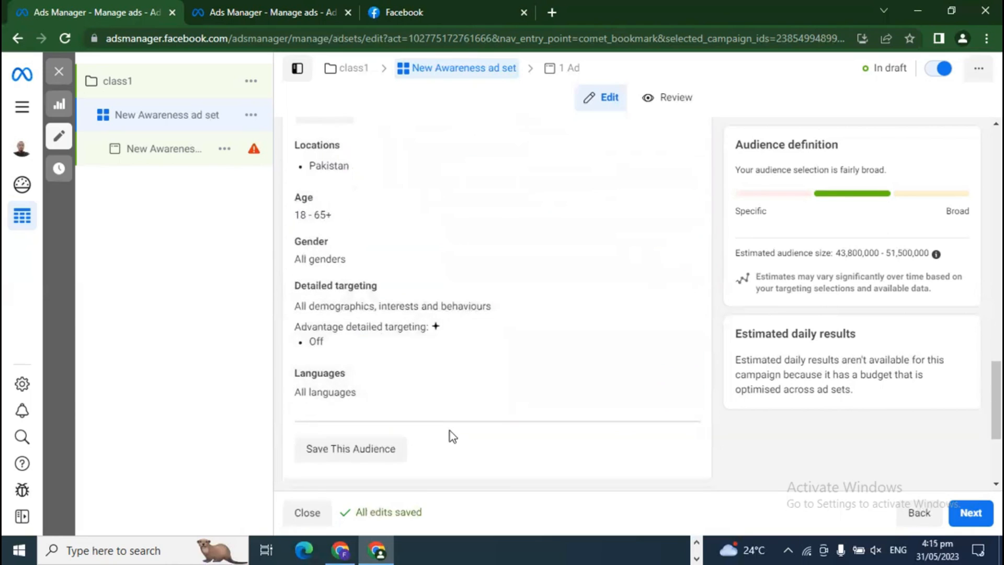
scroll(743, 444, up, 5)
scroll(743, 443, up, 5)
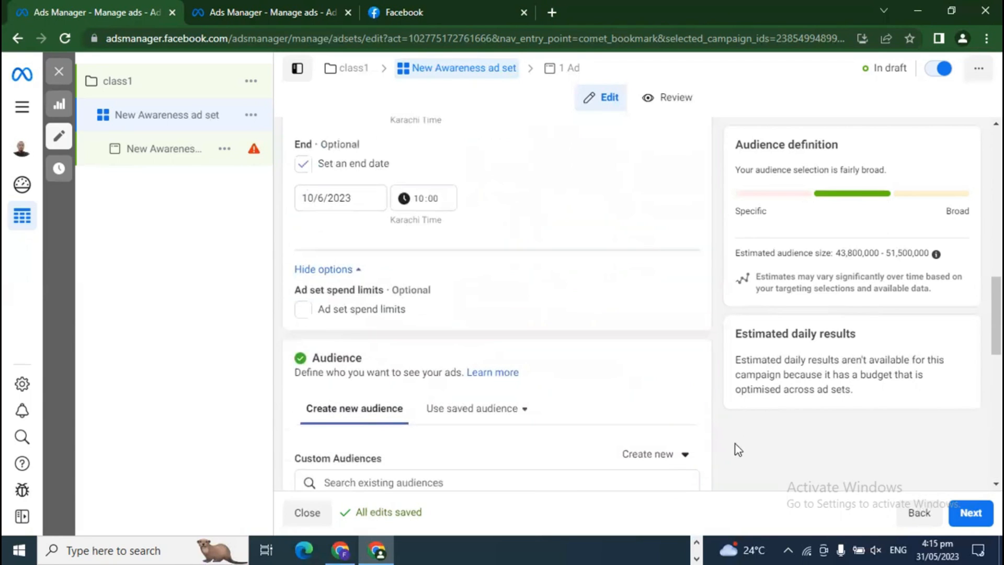
scroll(730, 450, up, 12)
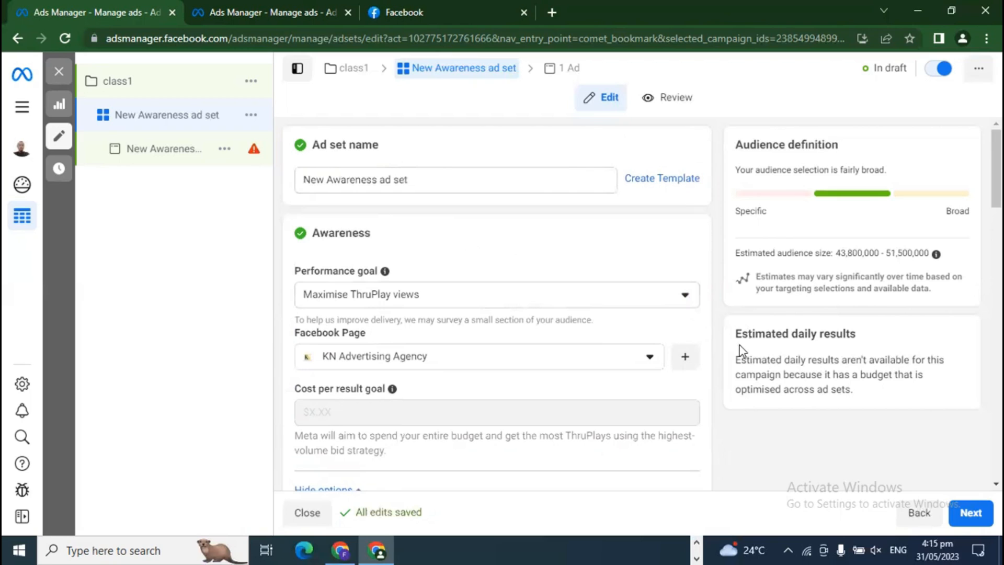
Open the class1 campaign and review its campaign details and Advantage campaign budget.
click(115, 86)
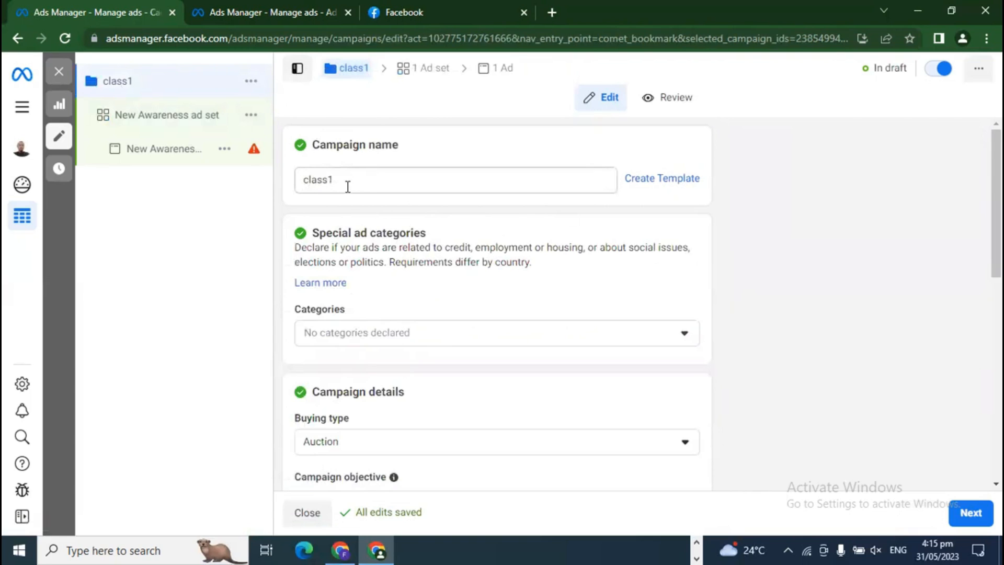
scroll(526, 335, down, 2)
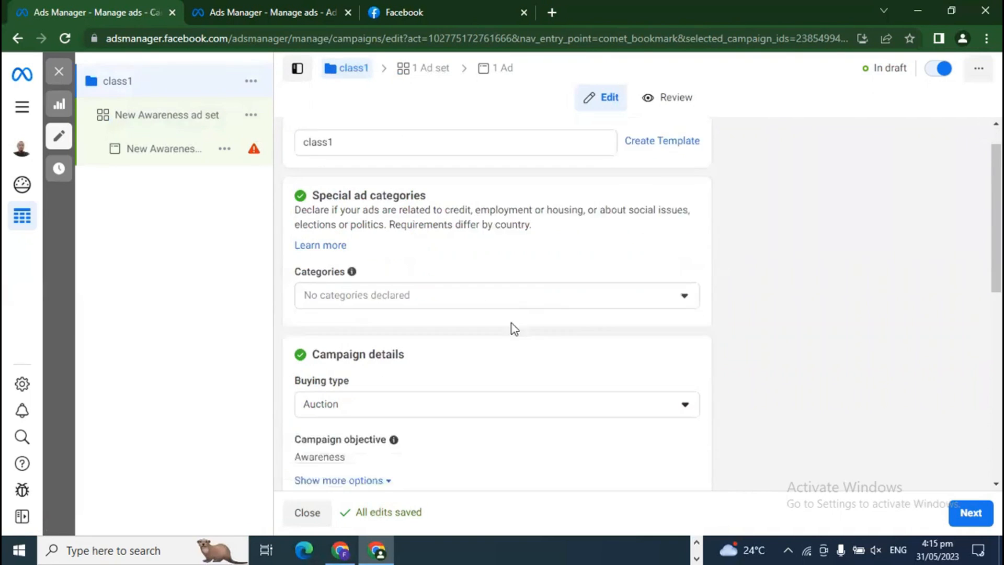
scroll(457, 303, down, 7)
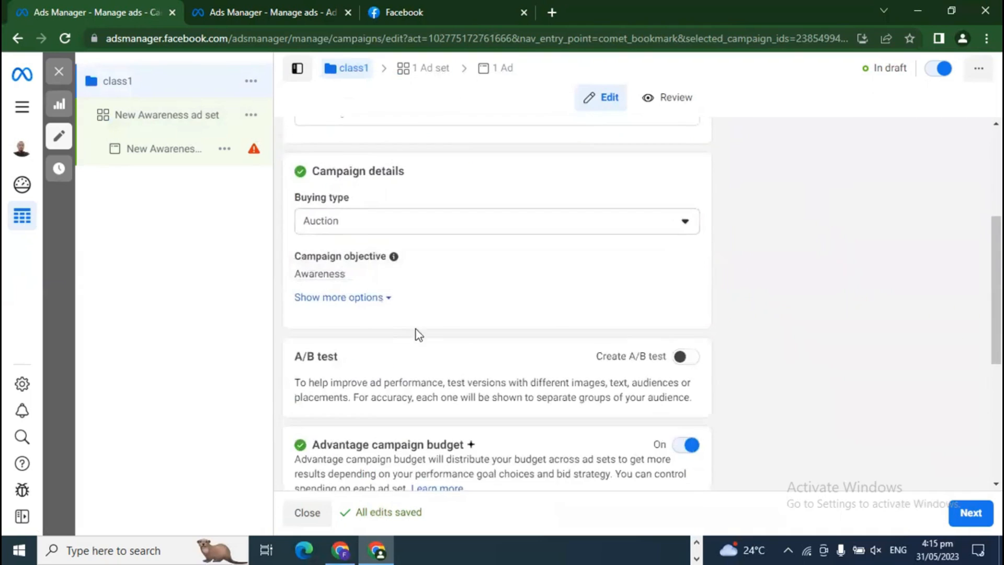
scroll(459, 387, down, 2)
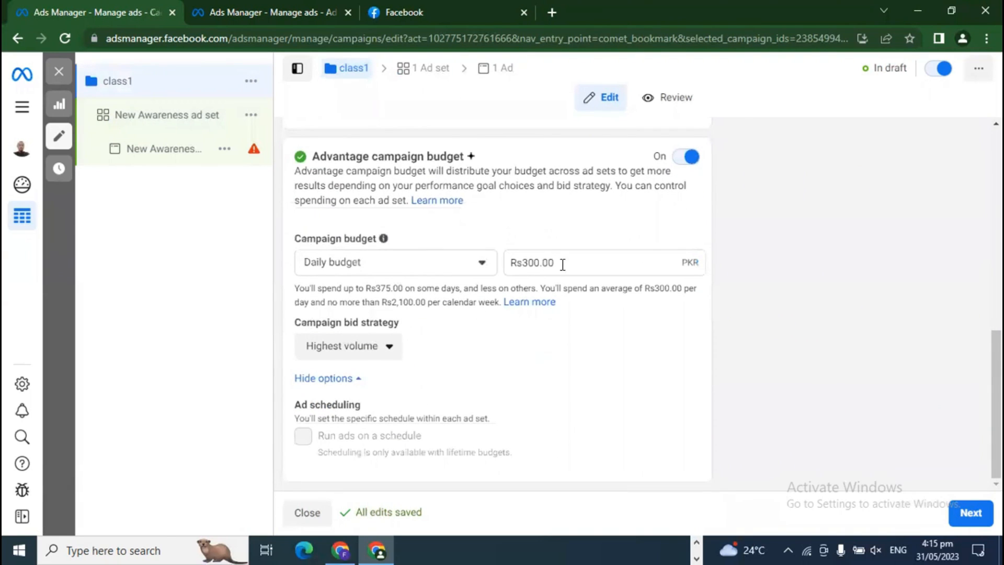
Return to the ad set and set its performance goal to Maximise reach of ads.
click(965, 517)
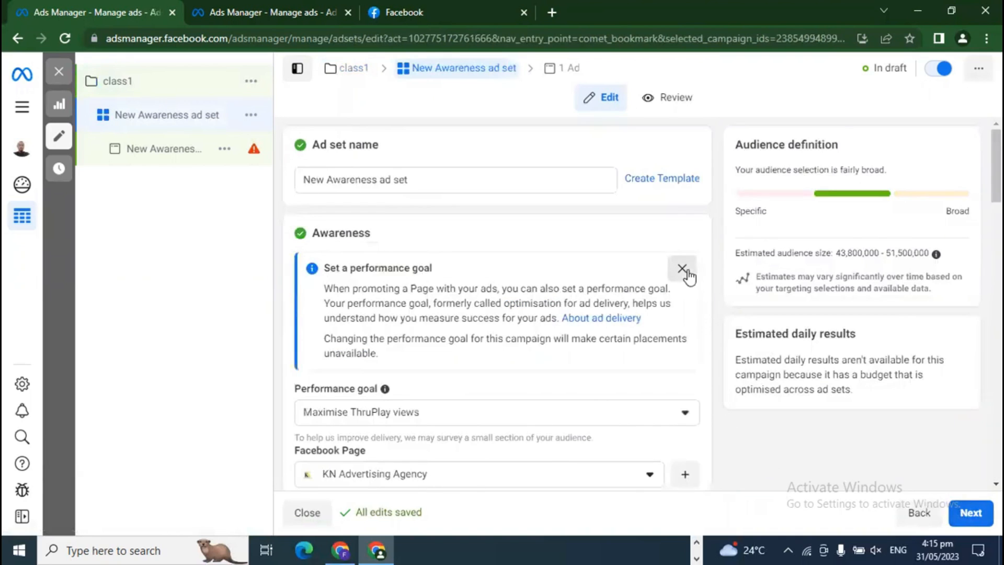
click(684, 270)
scroll(710, 365, down, 2)
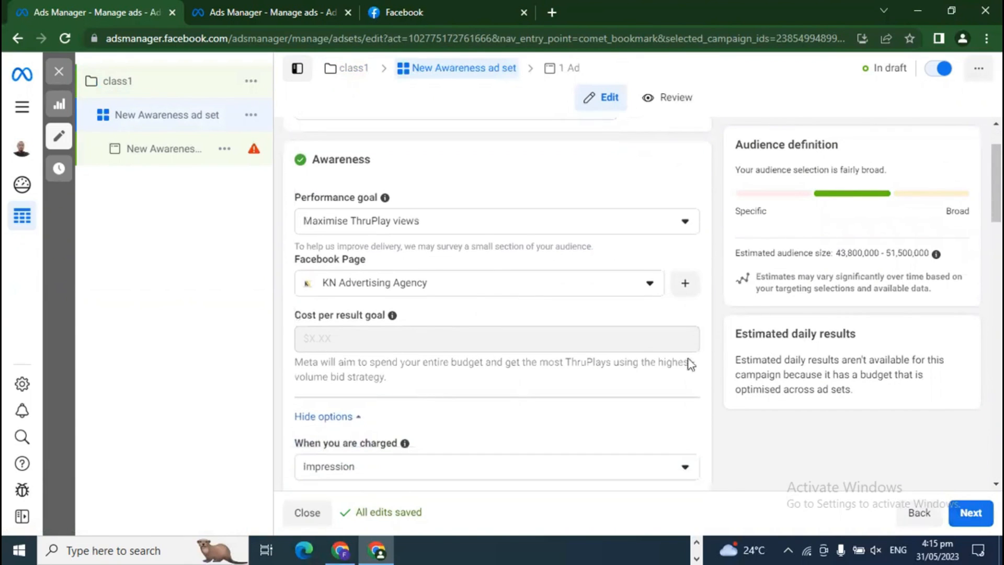
click(371, 238)
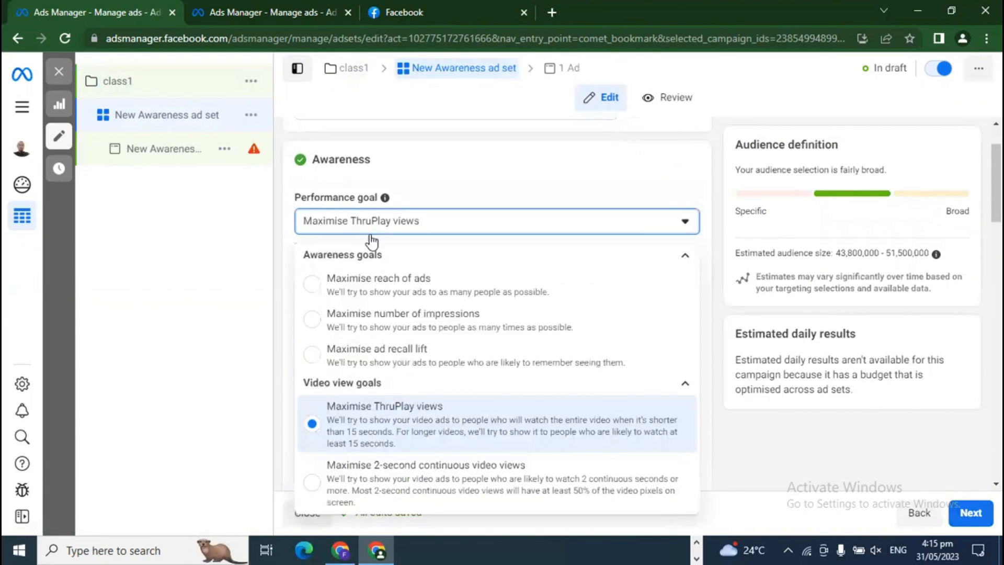
click(366, 285)
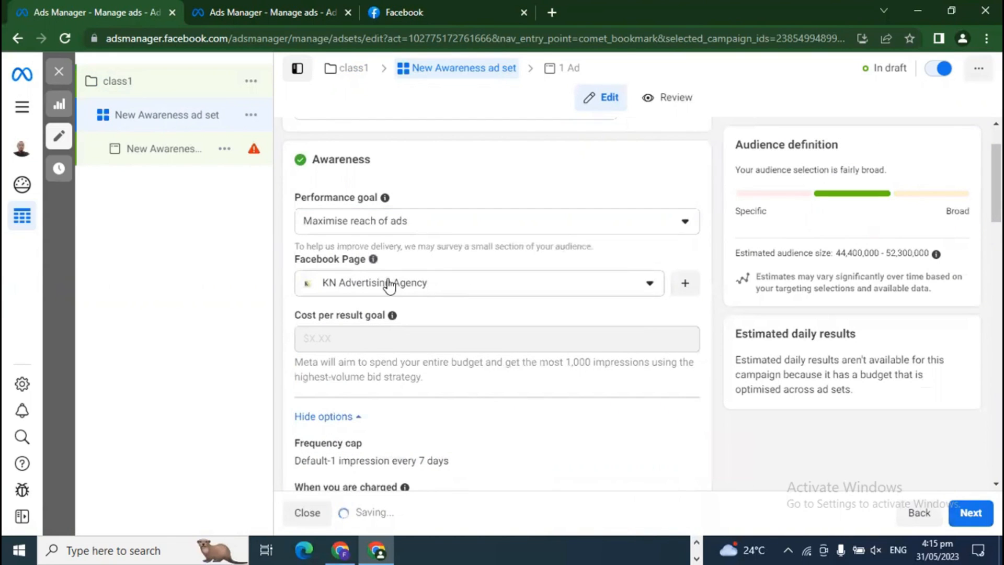
Check the Facebook Page choices without changing the selection, and collapse the extra options of the Awareness section.
click(415, 287)
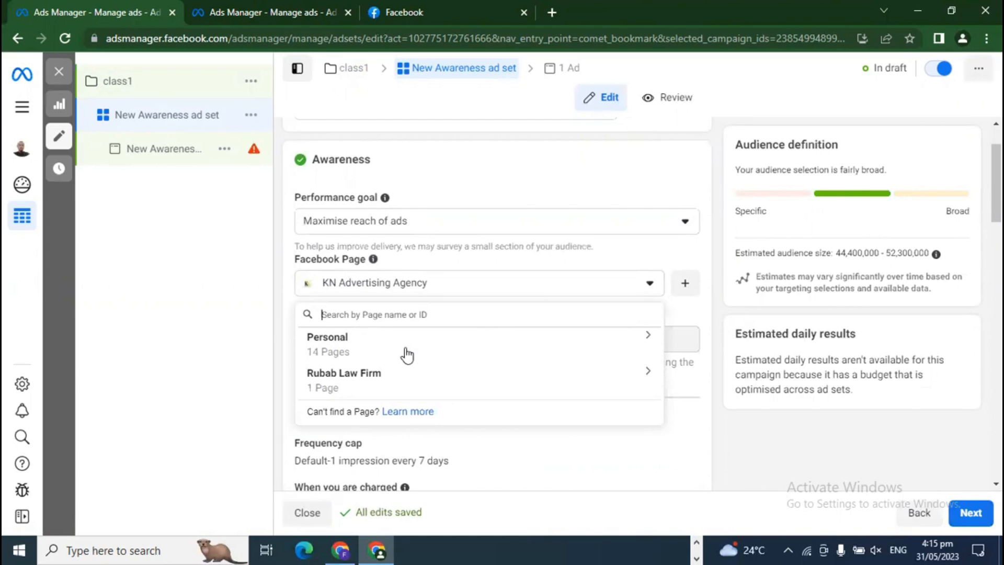
click(753, 457)
scroll(368, 309, down, 1)
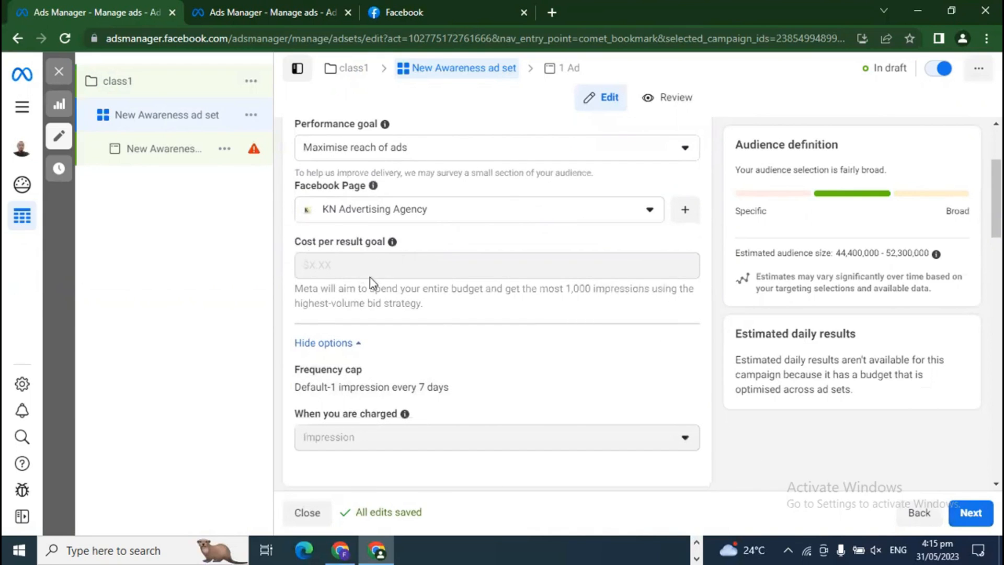
scroll(379, 288, down, 1)
click(341, 269)
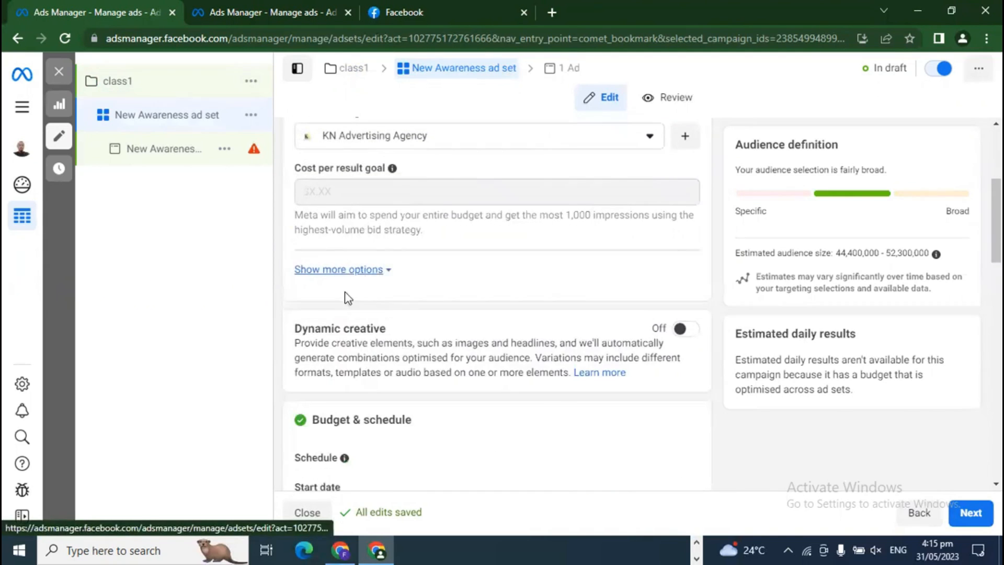
Remove the end date from the ad set's schedule and go on to the Audience section.
scroll(633, 264, down, 2)
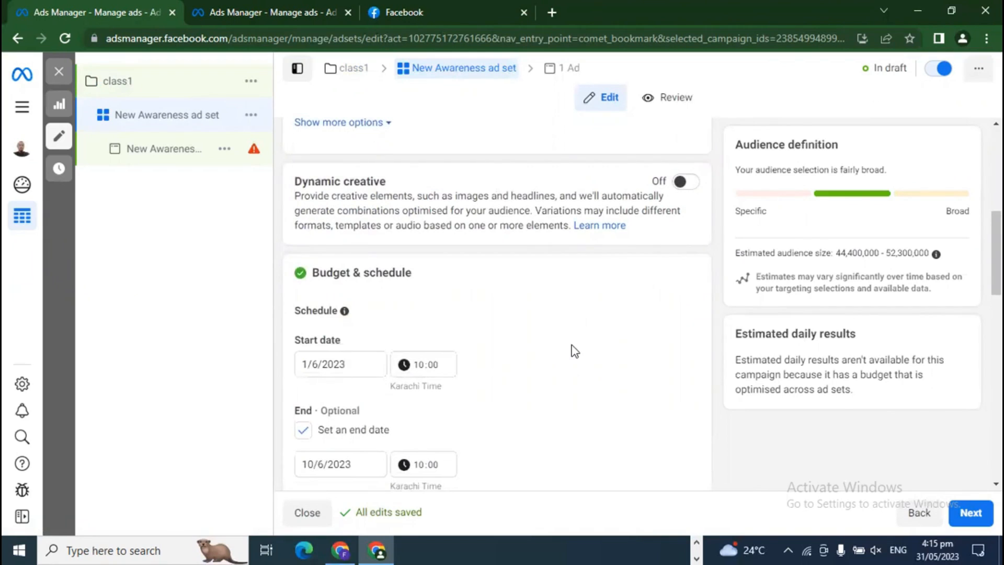
scroll(573, 351, down, 1)
scroll(350, 324, down, 1)
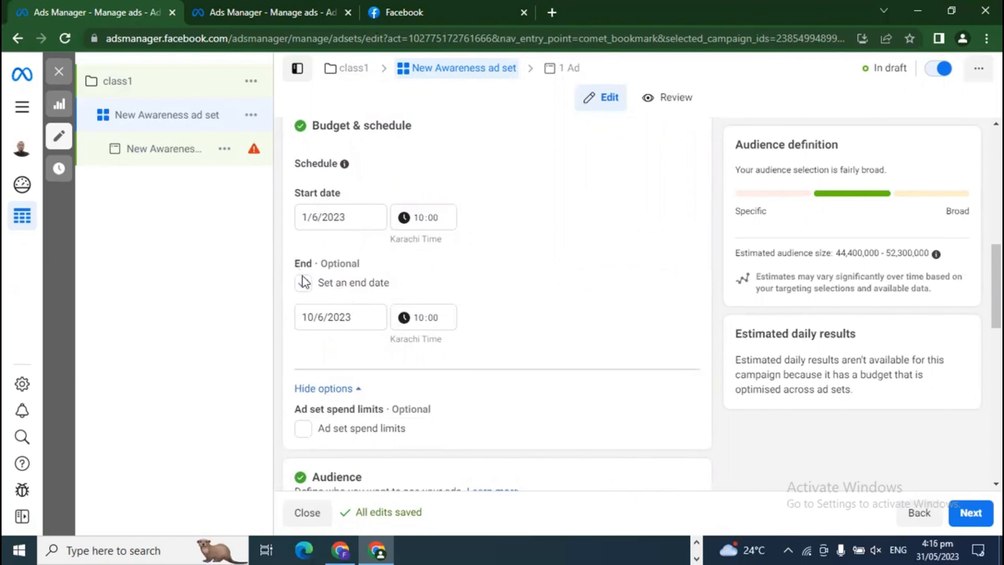
click(348, 285)
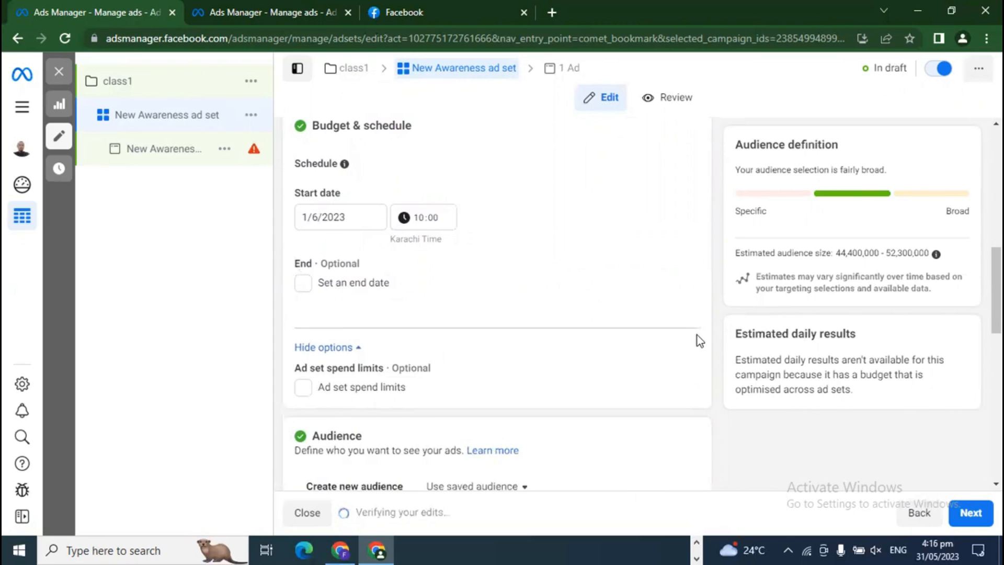
scroll(748, 407, down, 3)
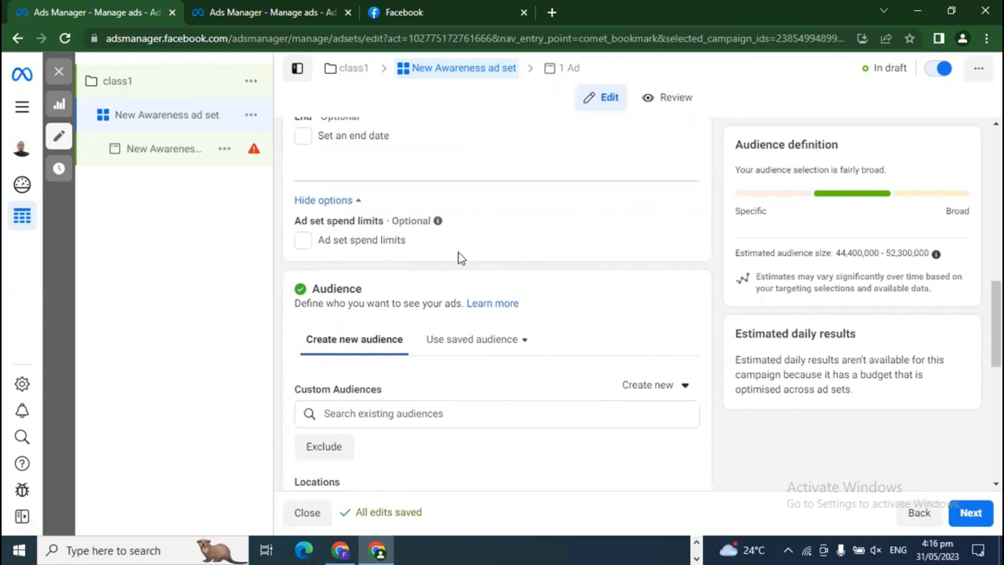
scroll(459, 253, down, 2)
drag(314, 216, 375, 217)
click(374, 217)
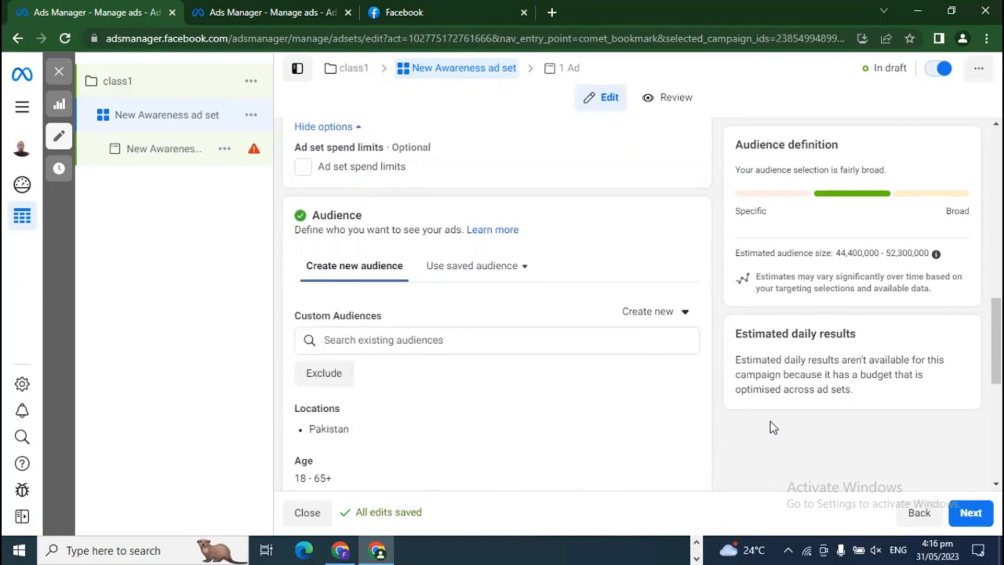
Switch to Word, create a blank document and set the font size to 36.
click(698, 543)
click(530, 549)
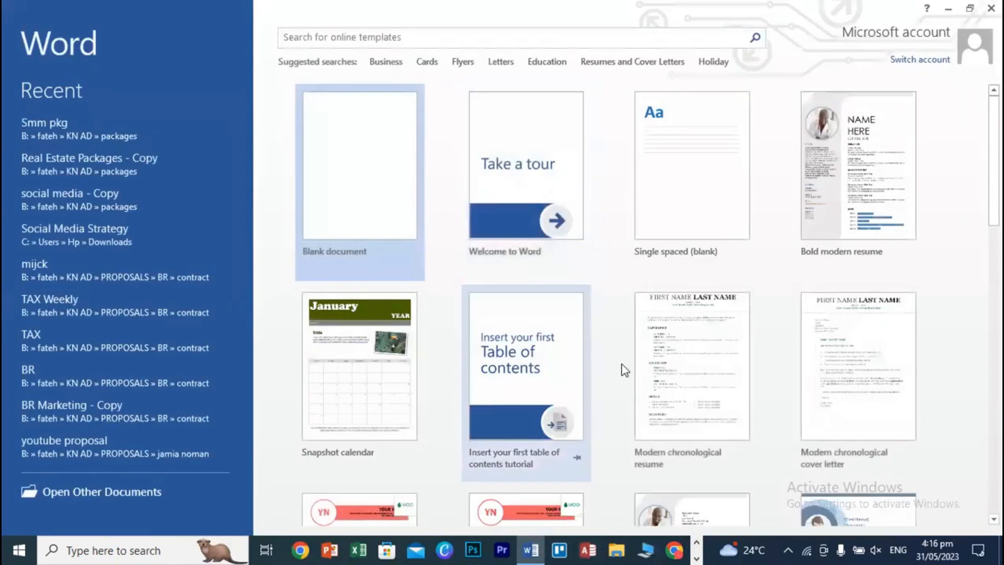
click(644, 418)
click(387, 201)
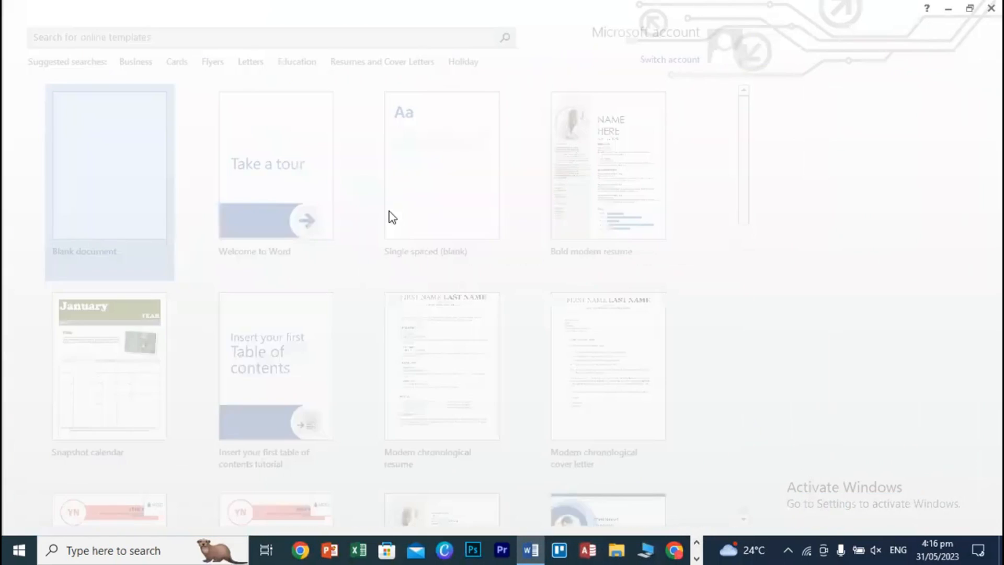
click(215, 54)
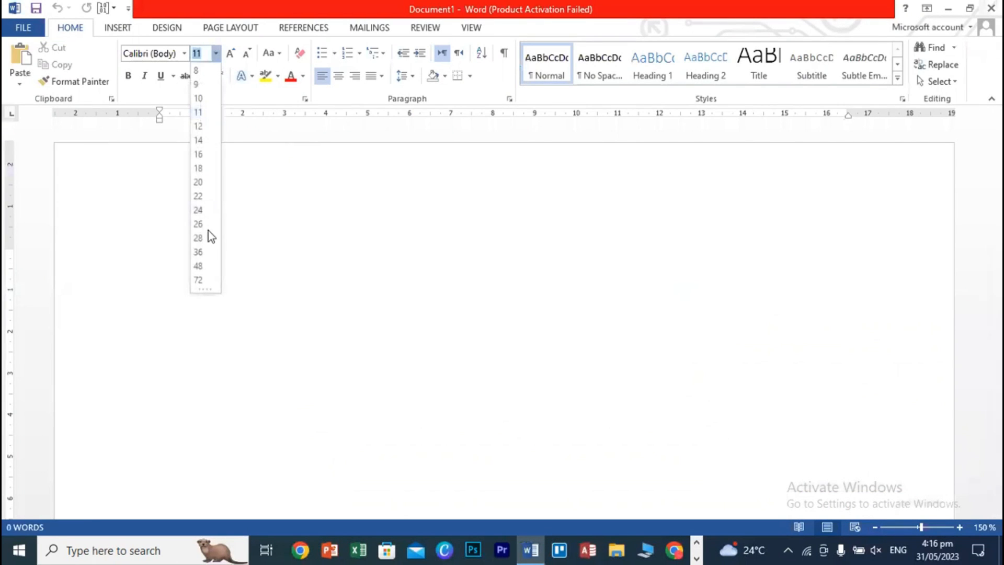
click(202, 252)
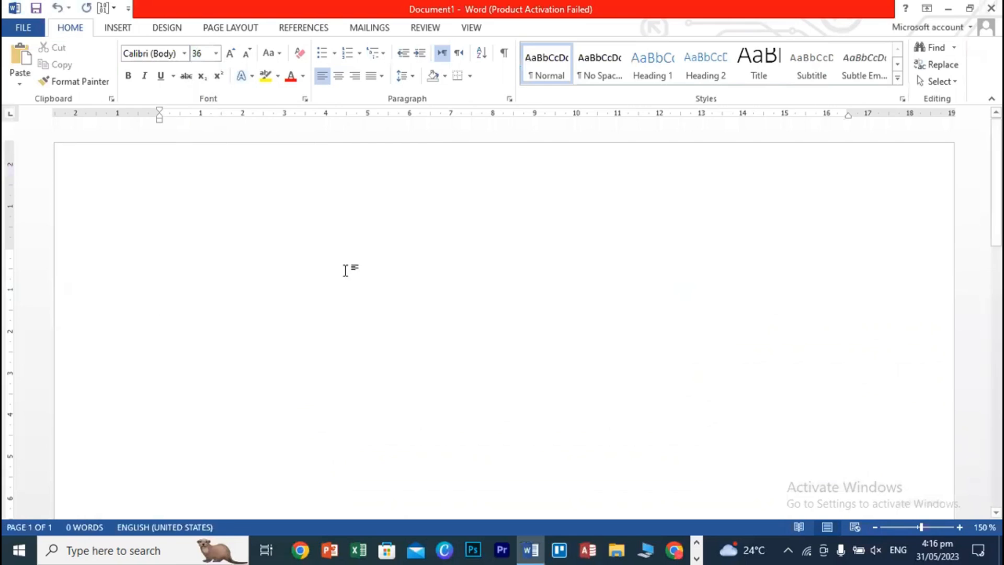
Write 300 on the first line of the document and All Pakistan on the second line.
text(300)
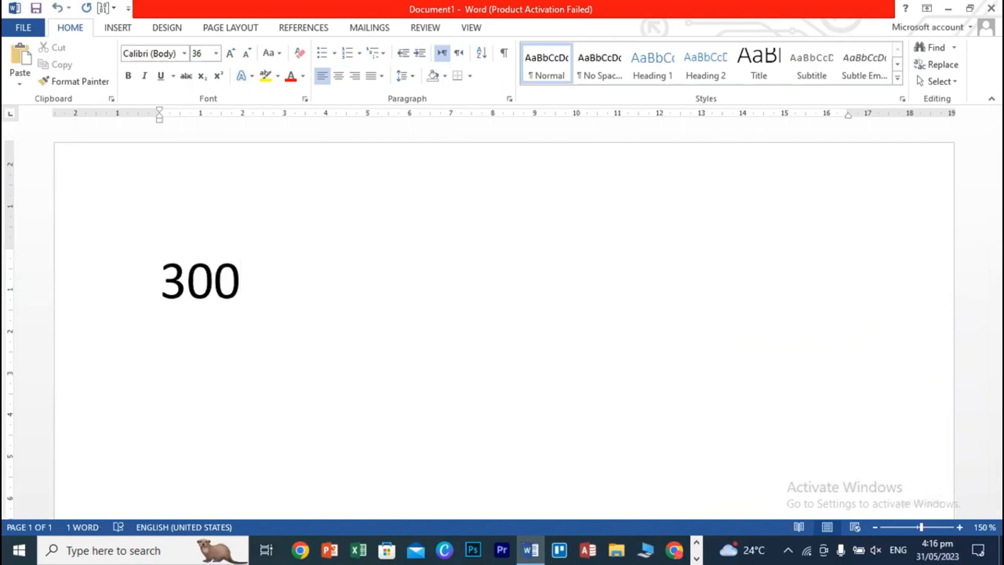
key(Return)
text(Pakistan)
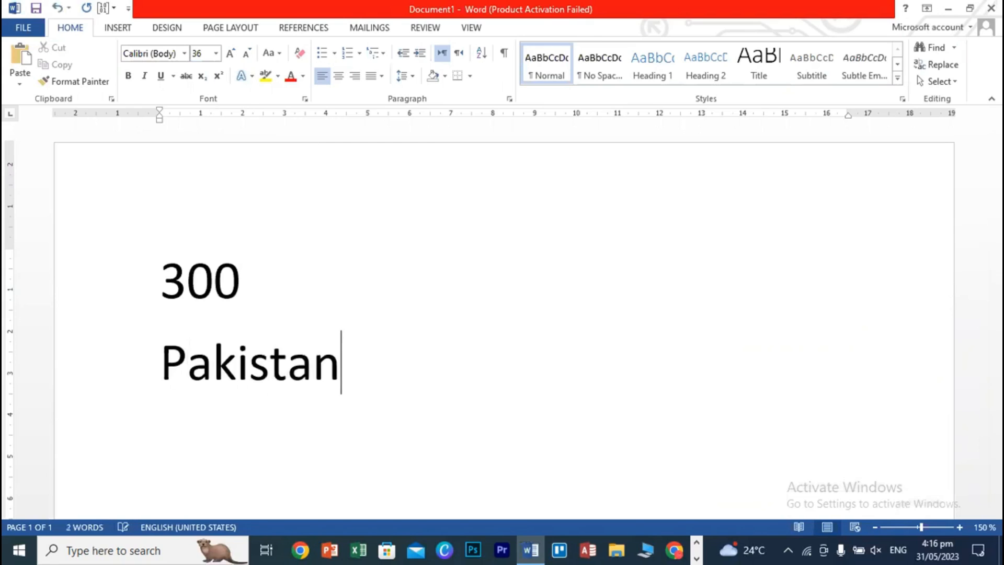
key(Home)
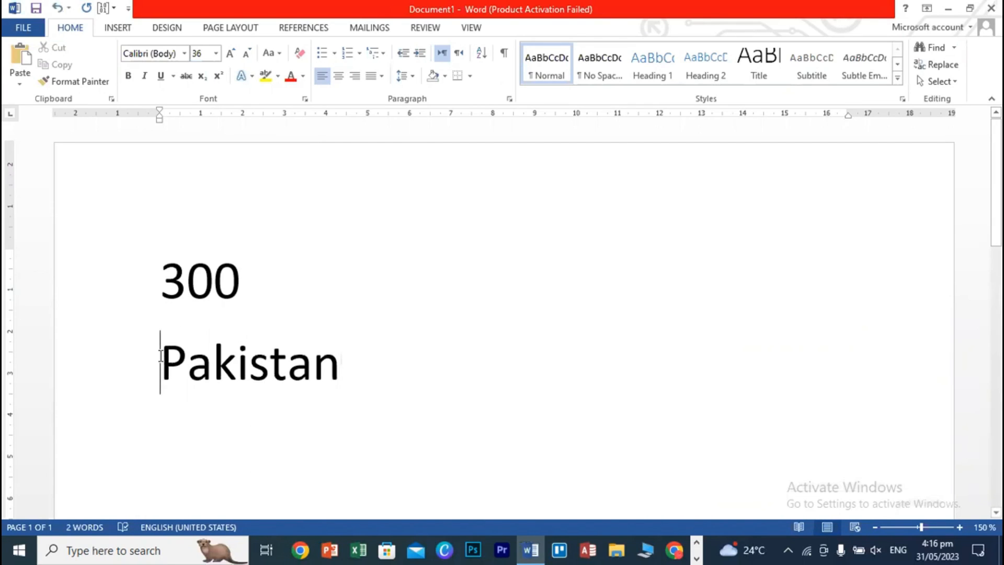
text(All)
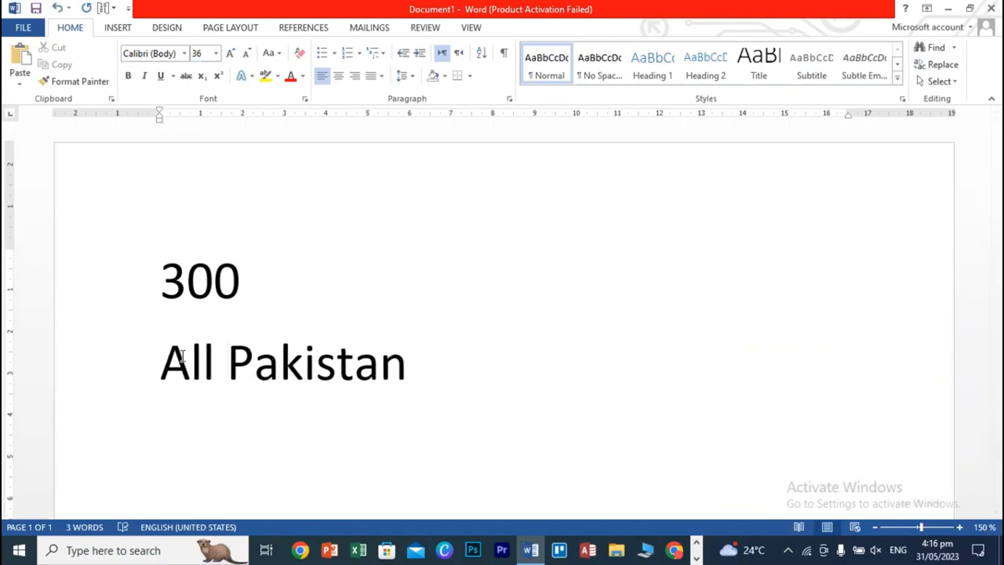
Add a third line reading 22 Crore and replace the word Crore with the spelling suggestion Core.
scroll(343, 325, down, 2)
click(435, 274)
key(Return)
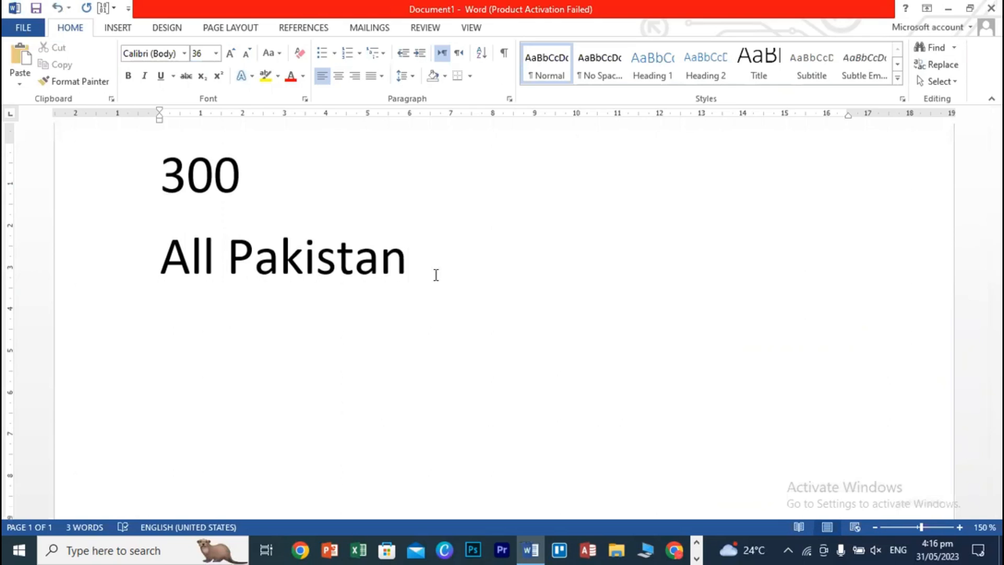
text(22)
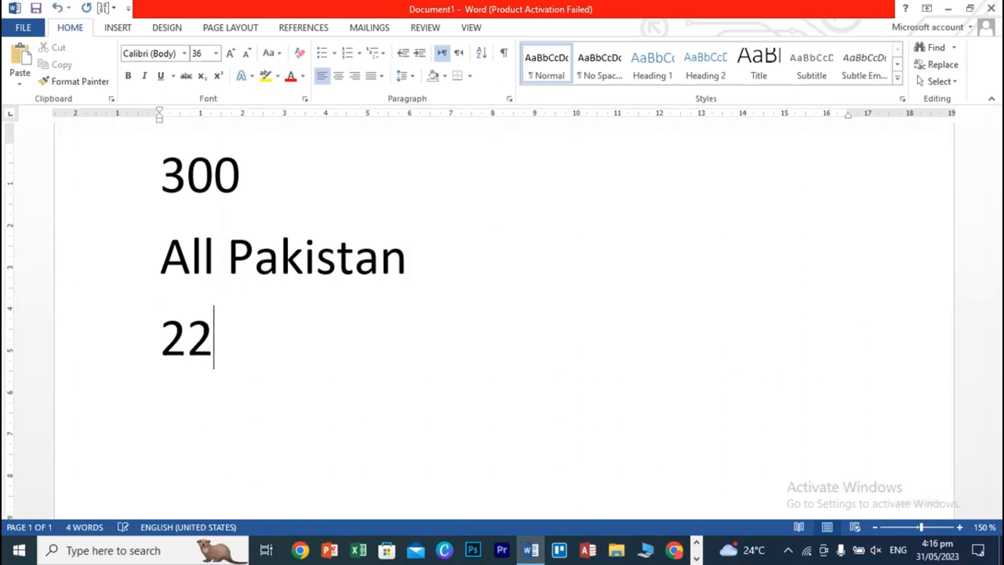
text(Crore)
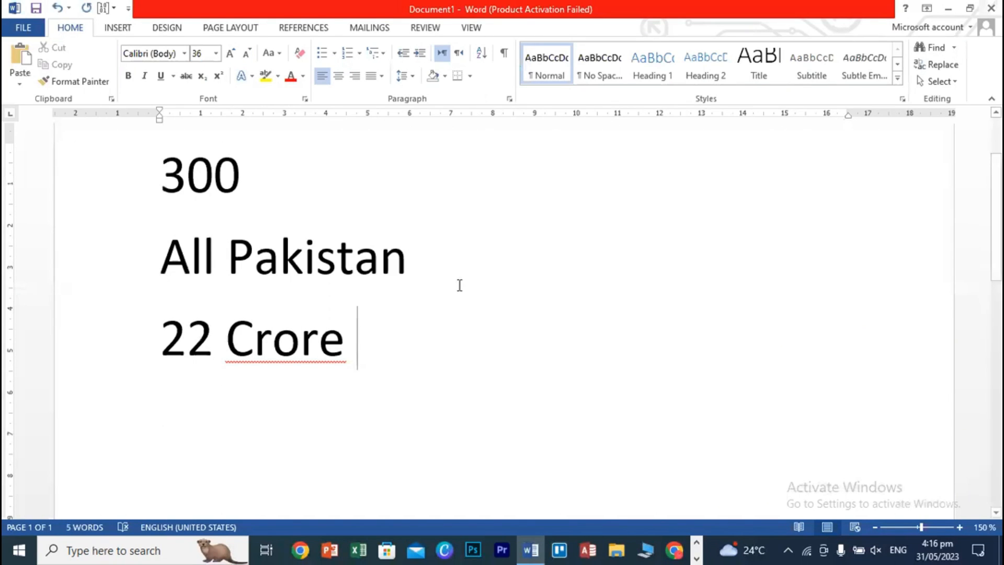
right_click(317, 342)
click(379, 217)
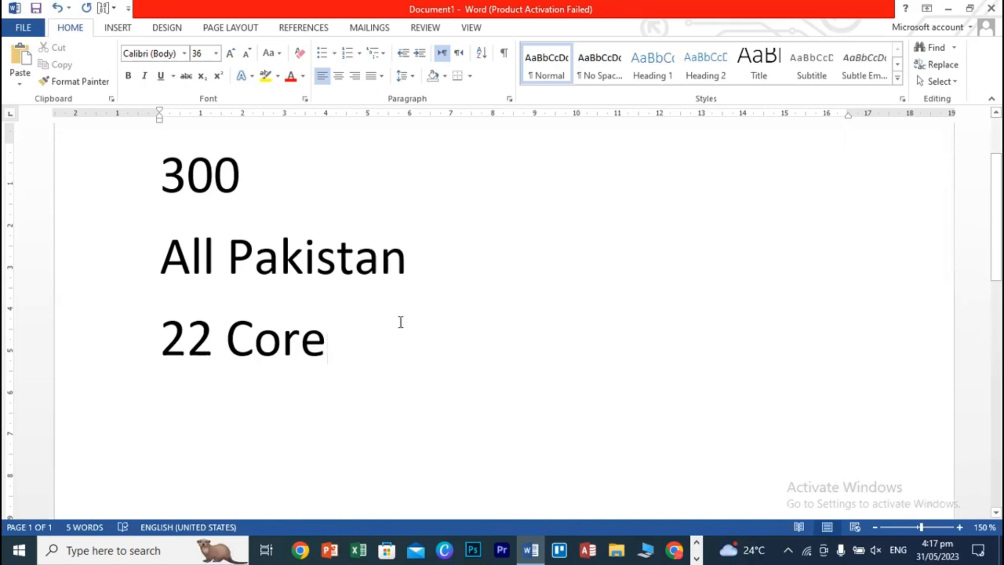
Extend the first line of the notes to read 300 = 30.
click(361, 181)
text(= )
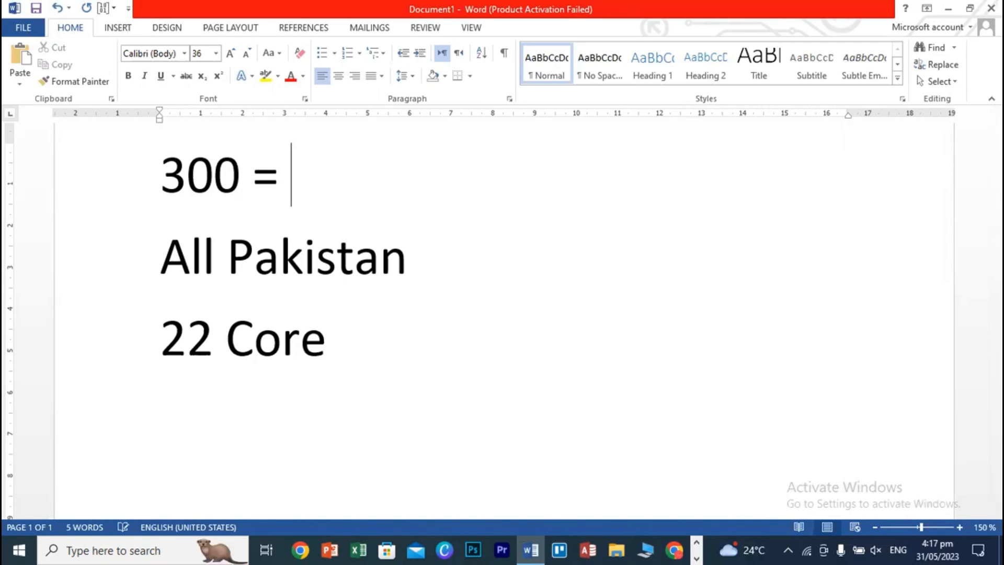
text(30 b)
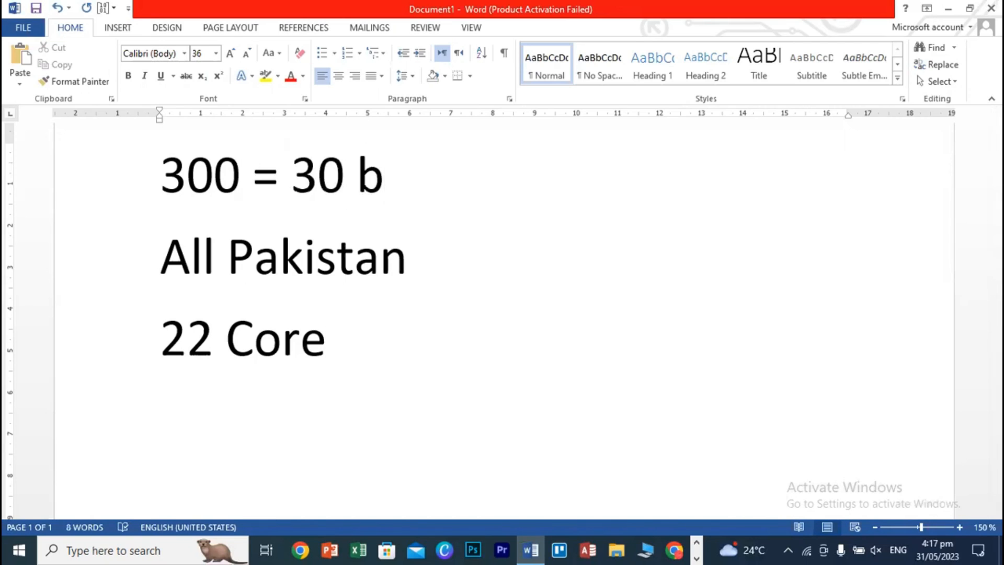
key(BackSpace)
Revise the notes so the three lines read 300 = 20, 5 cities and 15 Core.
drag(168, 261, 402, 253)
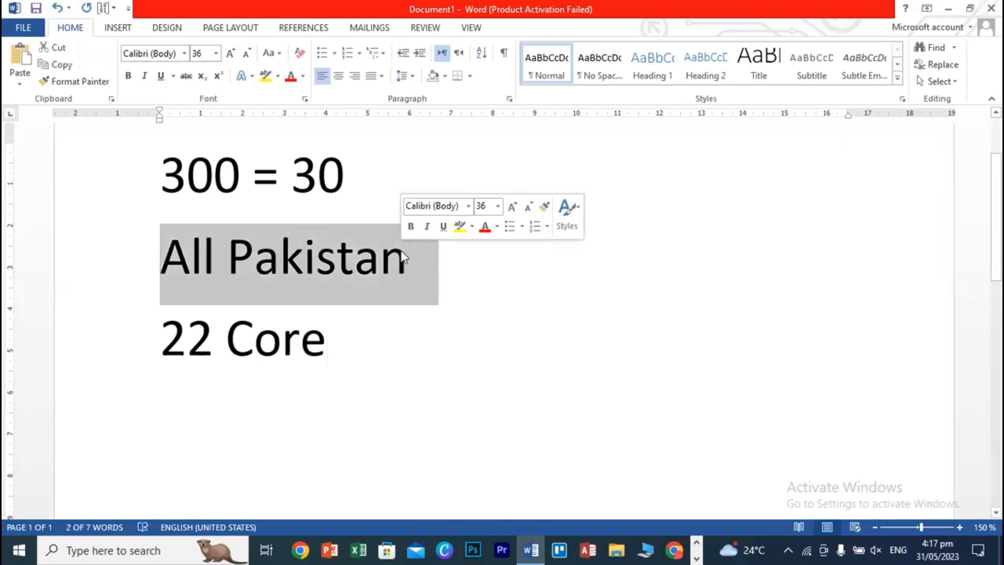
text(5 cities)
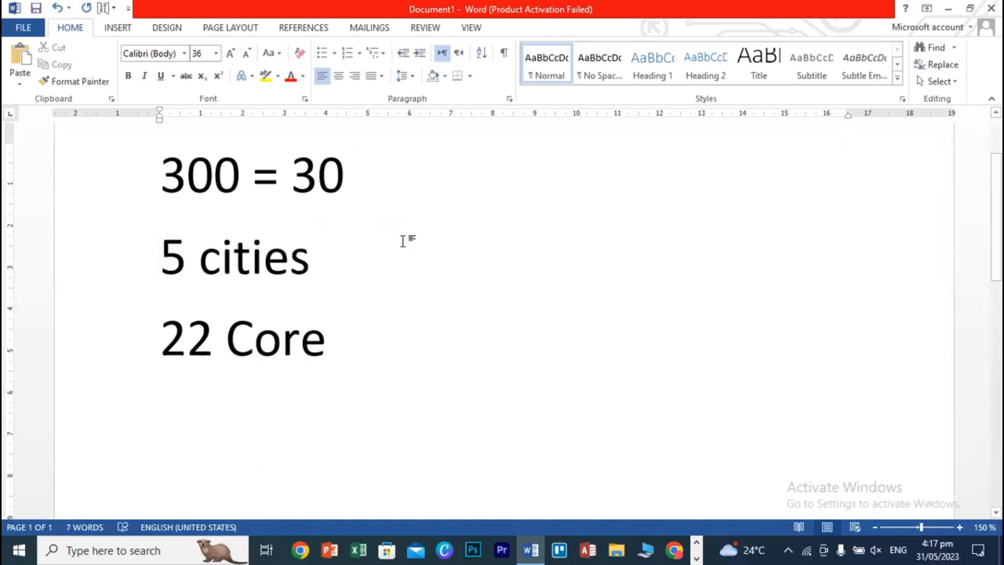
drag(162, 337, 217, 343)
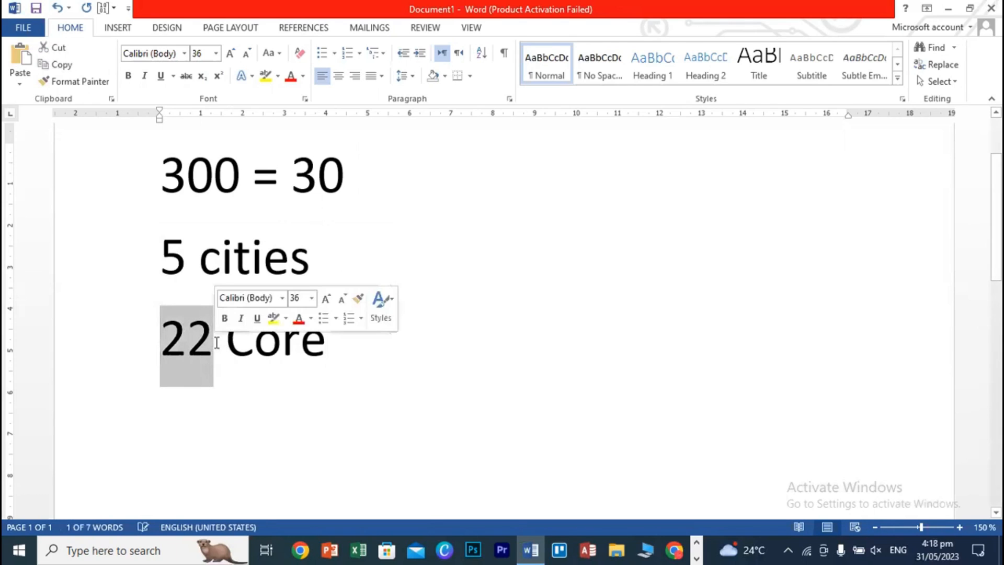
text(15)
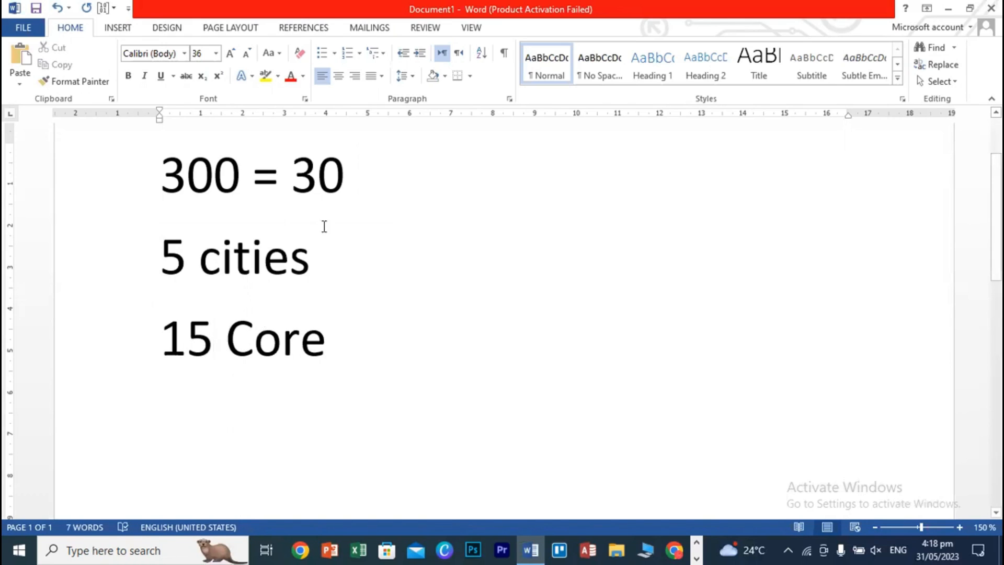
drag(301, 174, 307, 178)
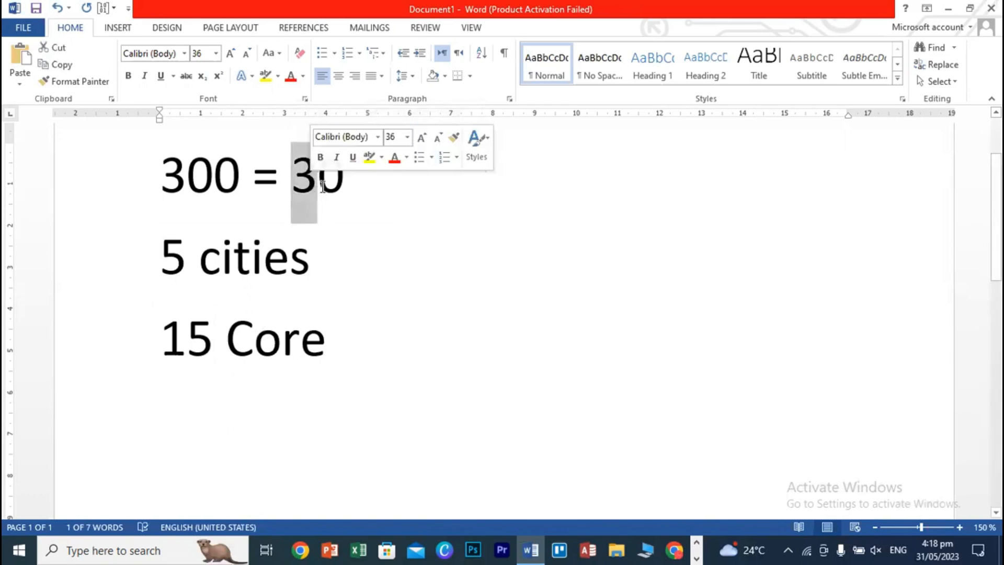
text(2)
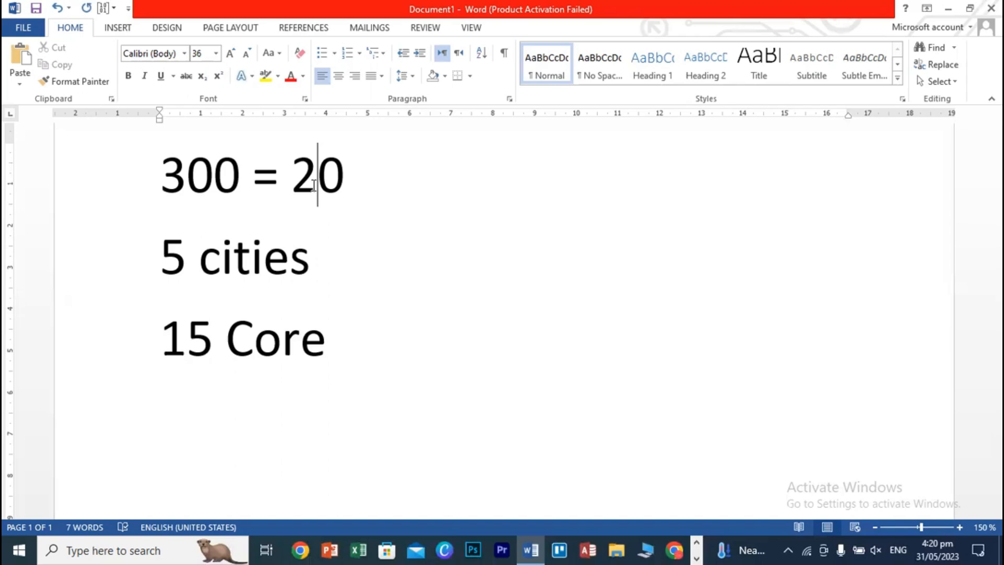
Clear all the notes and close the Word document without saving, returning to the ad set in Ads Manager.
text(a)
key(ctrl+a)
key(BackSpace)
key(Return)
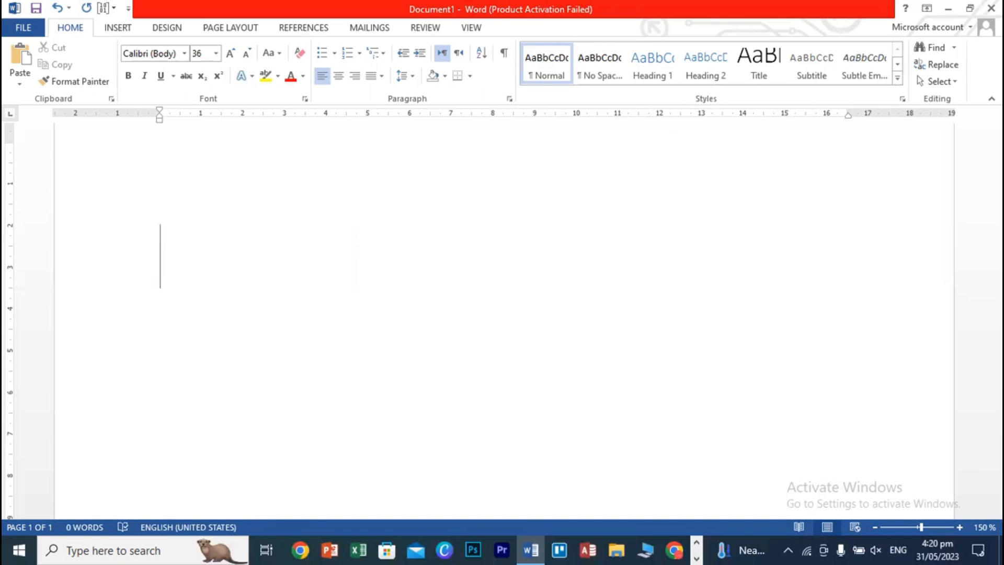
click(992, 9)
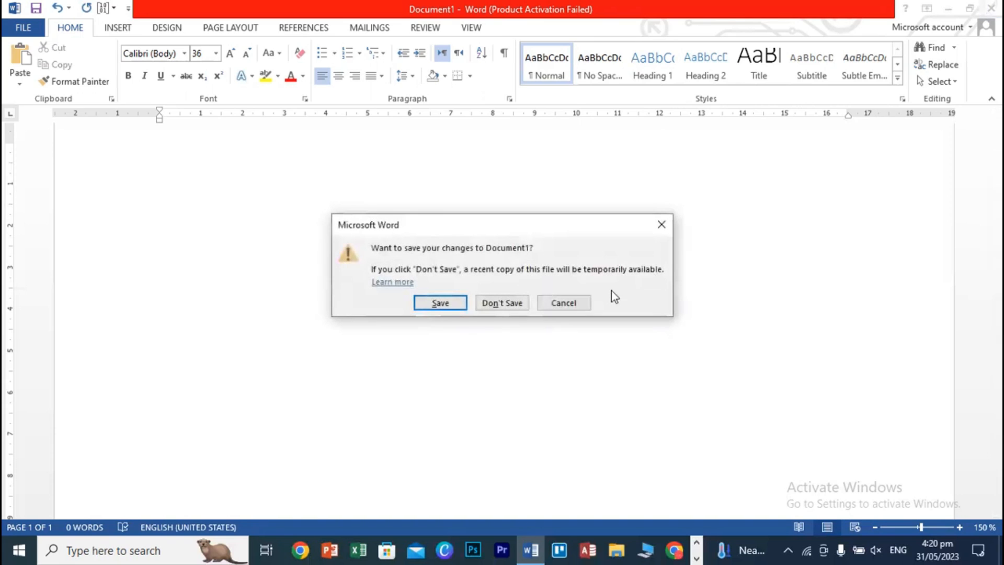
click(503, 305)
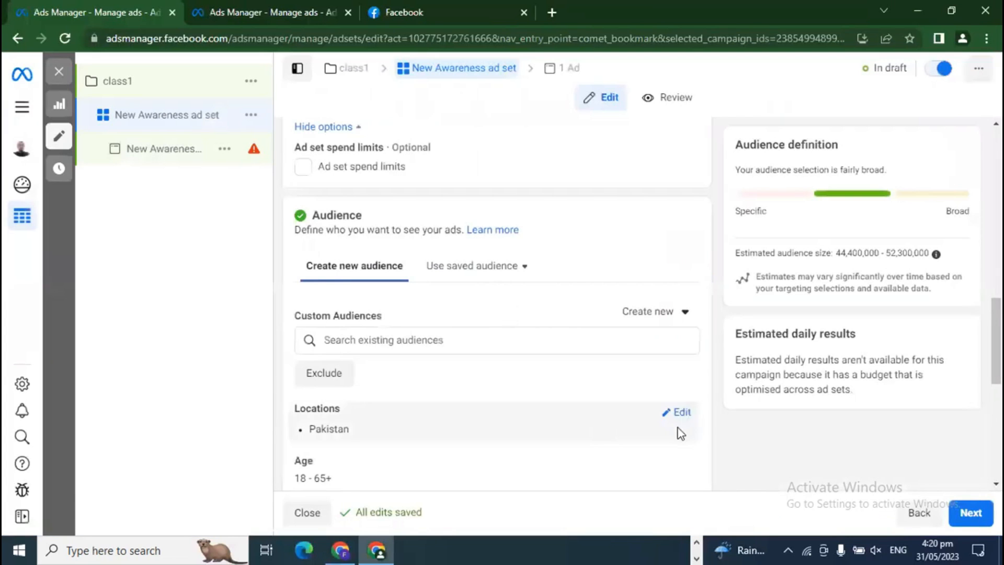
Look through the saved audiences in the Audience section without choosing one, staying with creating a new audience.
scroll(727, 437, down, 1)
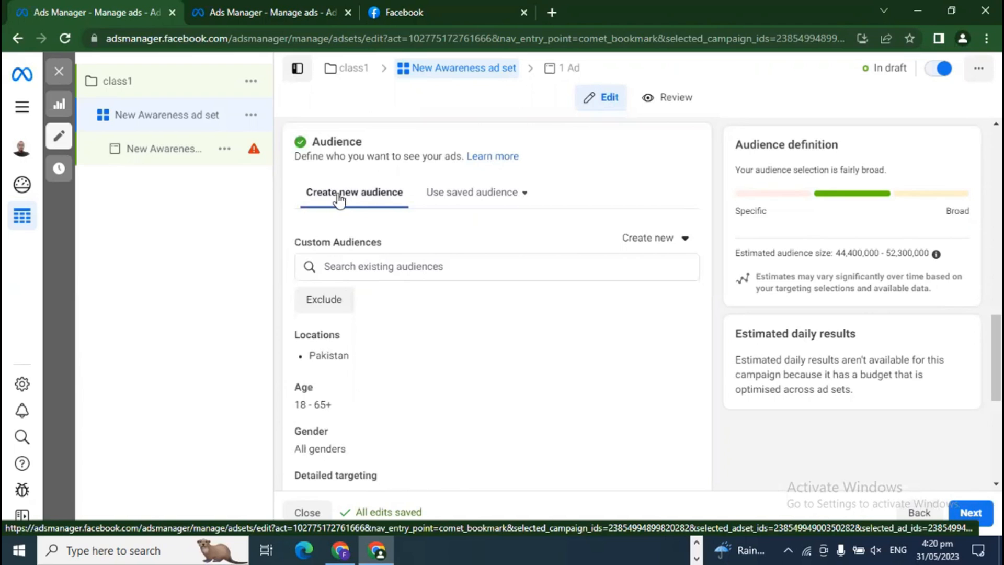
click(454, 195)
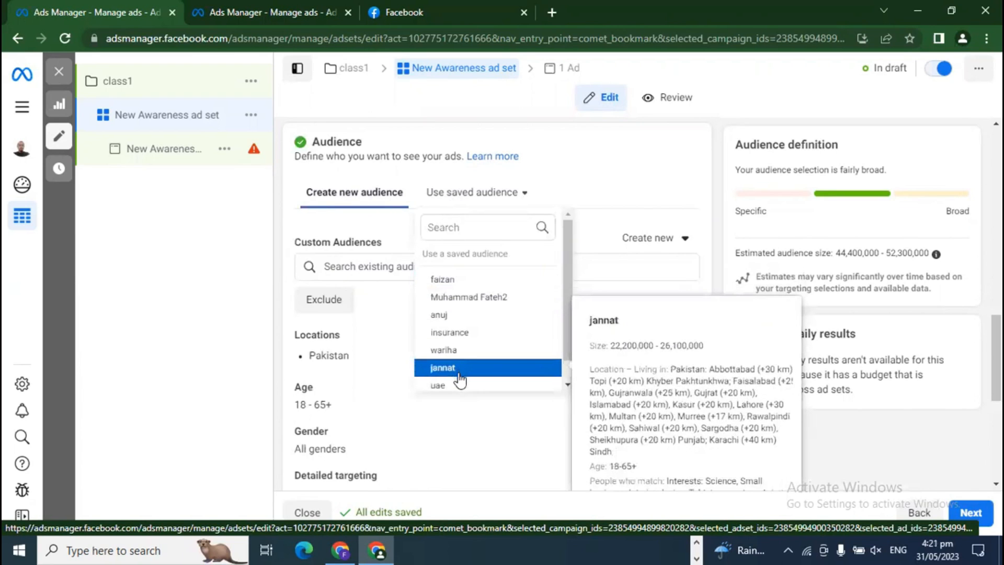
click(368, 202)
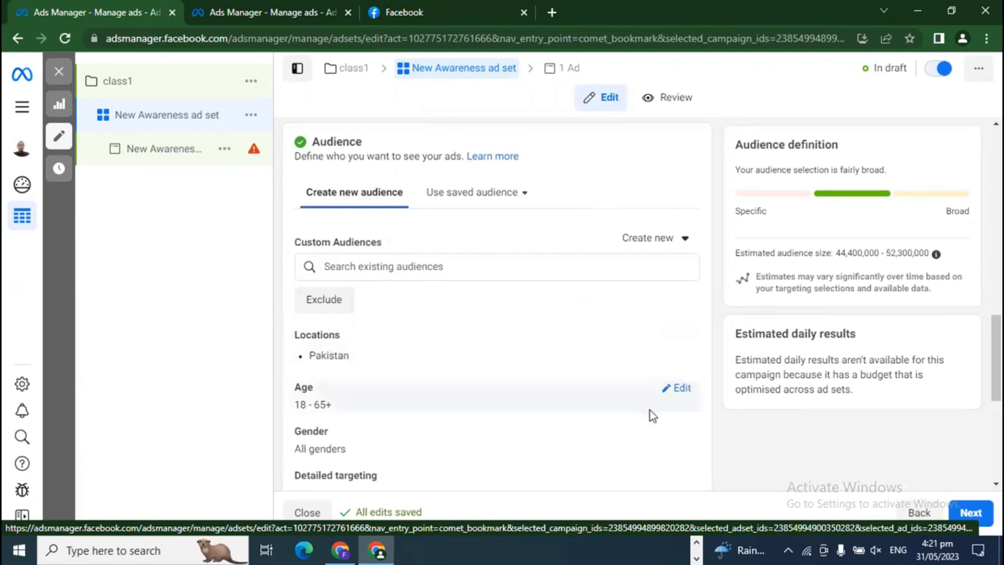
scroll(715, 428, down, 1)
scroll(627, 394, up, 1)
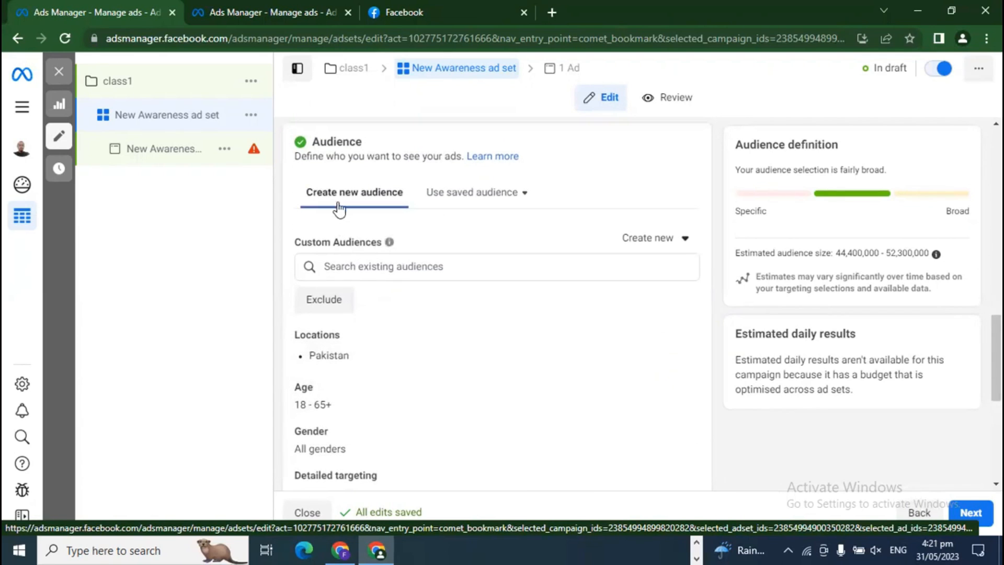
Open the audience's locations for editing and remove Pakistan as a targeted location.
scroll(399, 361, down, 1)
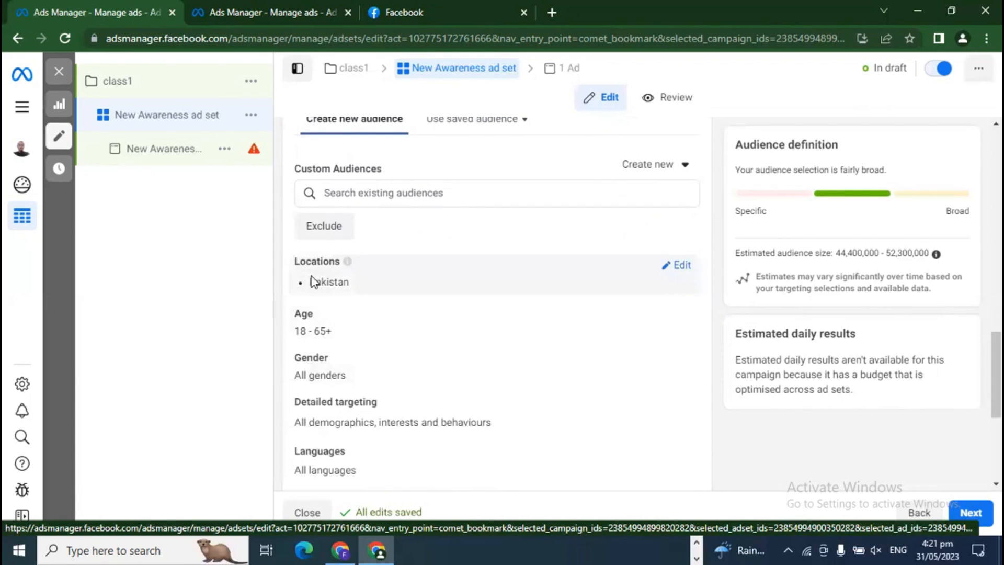
drag(309, 283, 352, 284)
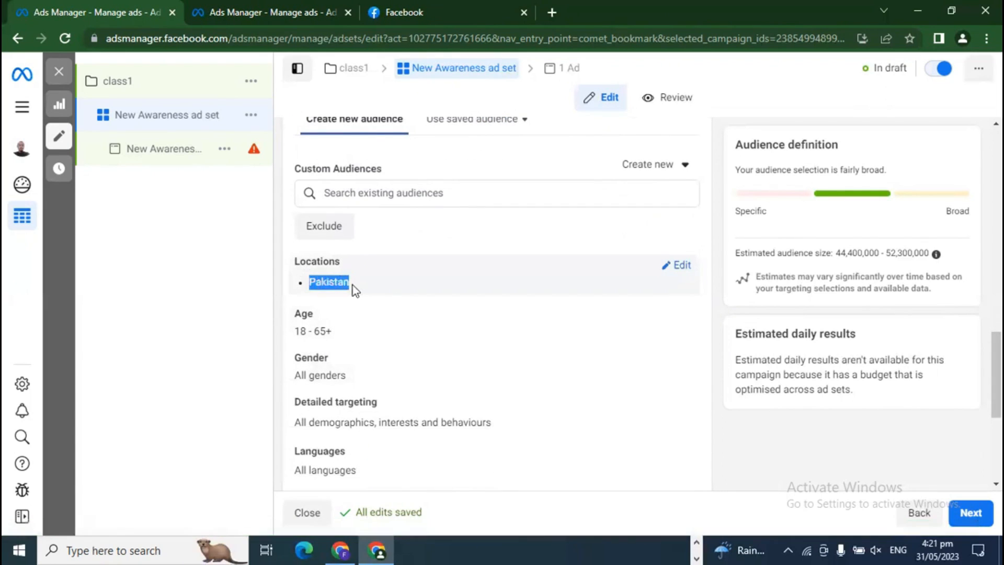
click(352, 283)
click(675, 265)
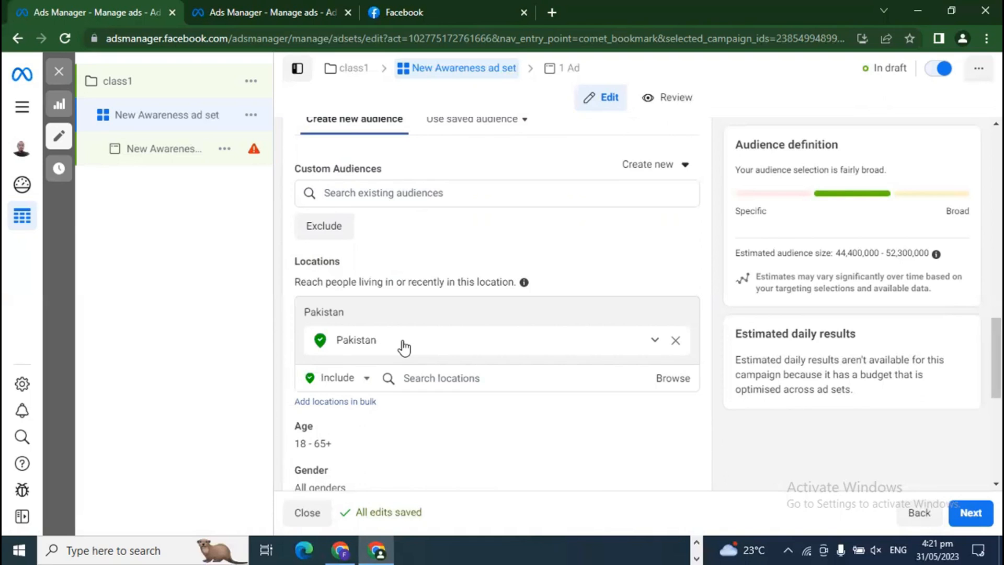
click(676, 341)
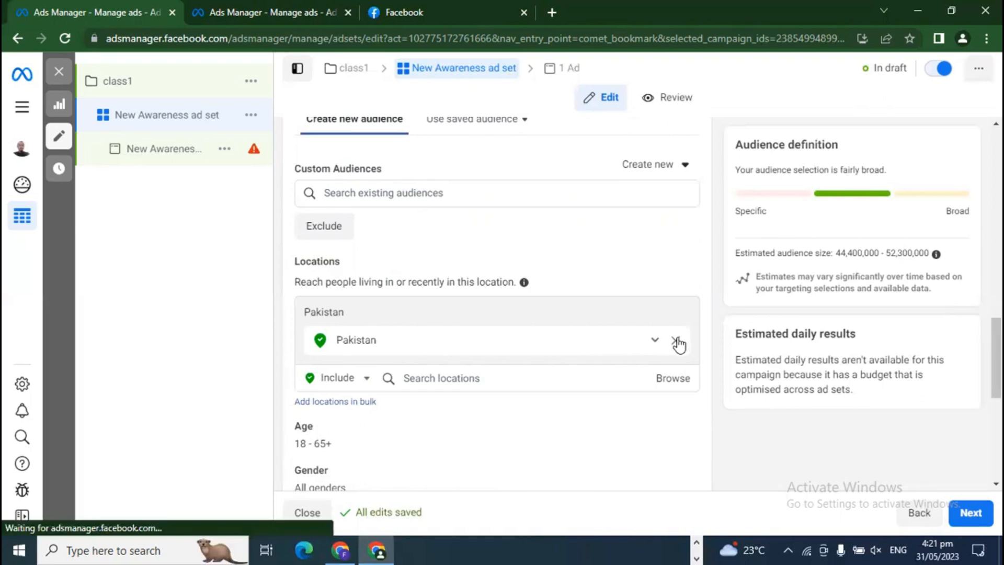
Include the cities of Lahore, Punjab and Karachi, Sindh in the audience's locations.
click(480, 359)
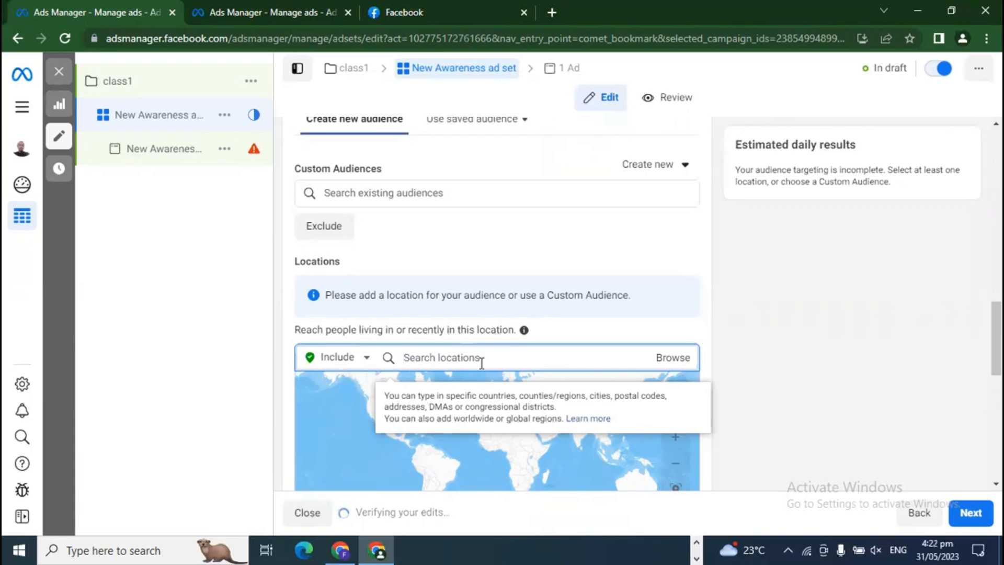
text(lahore)
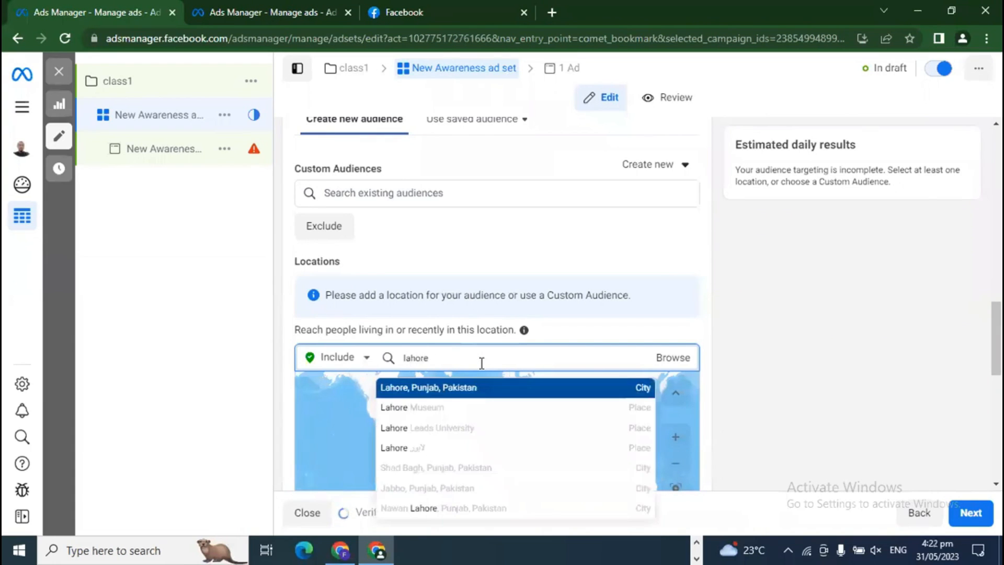
click(470, 390)
text(ka)
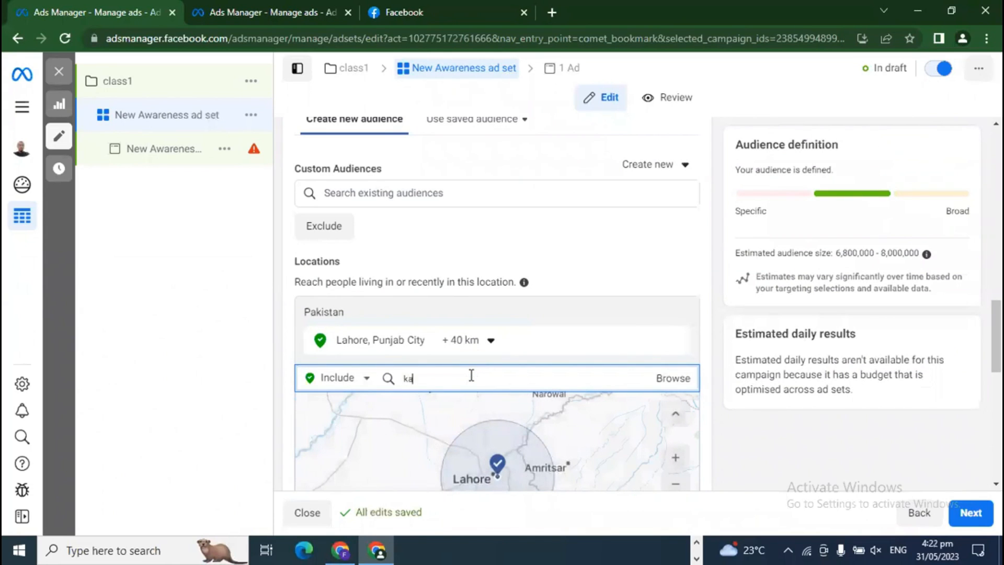
text(rachi)
key(Return)
Include the Punjab cities Multan, Islamabad and Faisalabad in the audience's locations.
text(m)
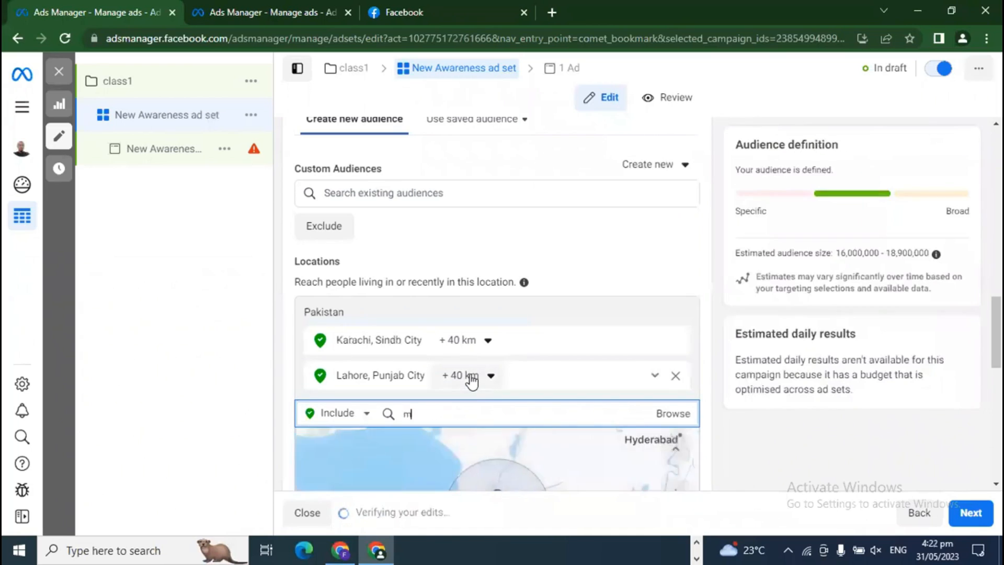
text(ultan)
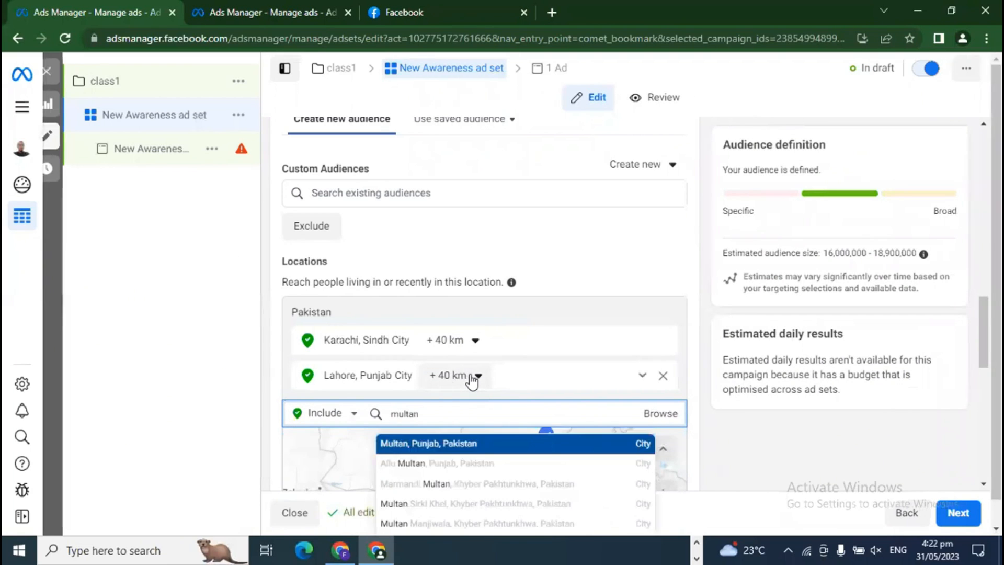
key(Return)
text(islamabad)
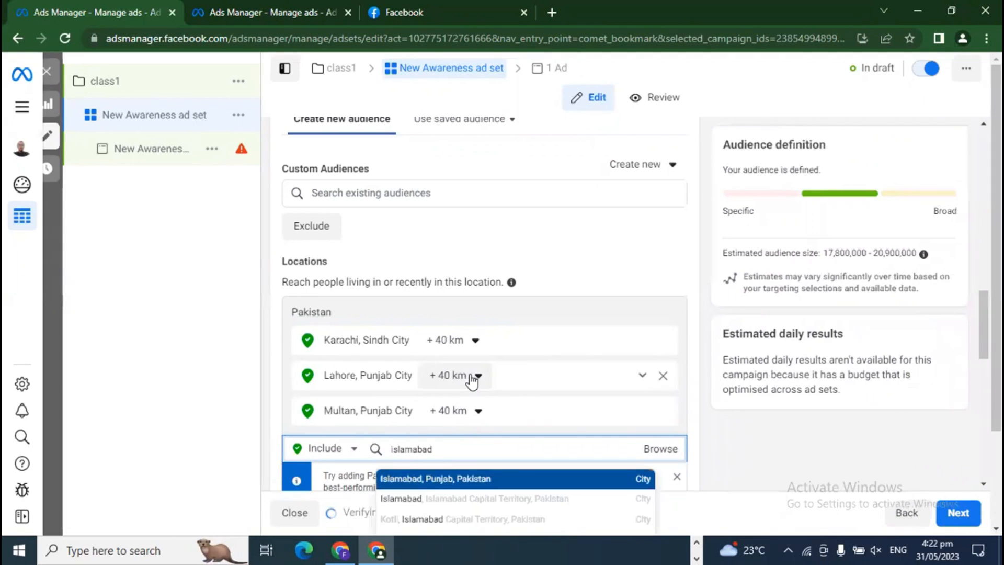
key(Return)
text(faisalabad)
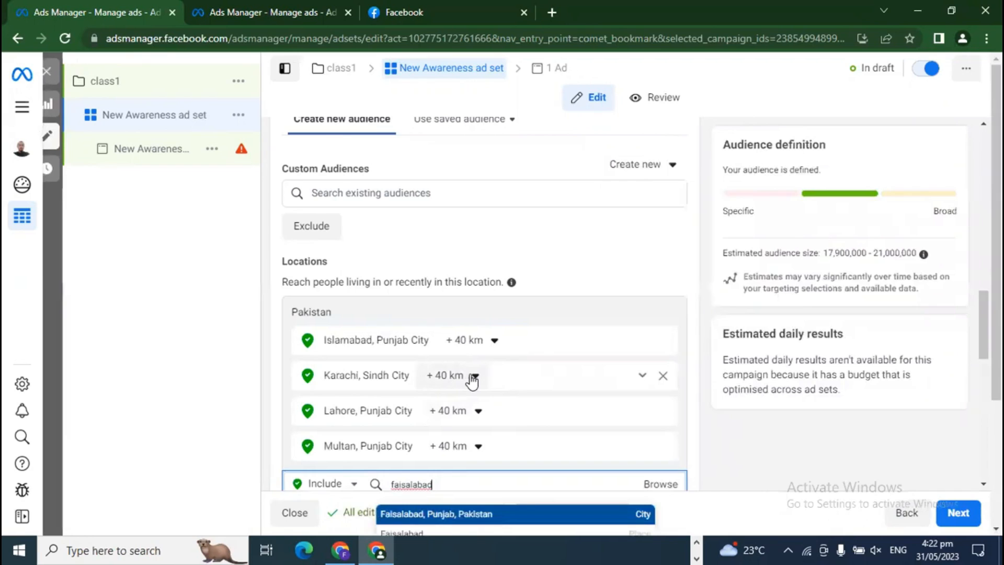
key(Return)
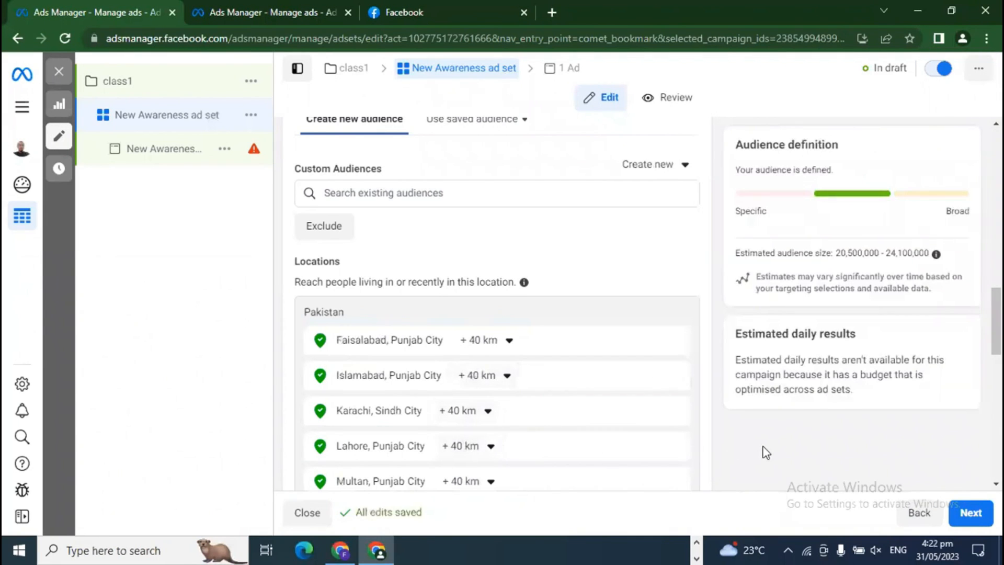
Set the targeting radius around Lahore, Punjab to 30 km in the audience's locations.
scroll(768, 451, down, 3)
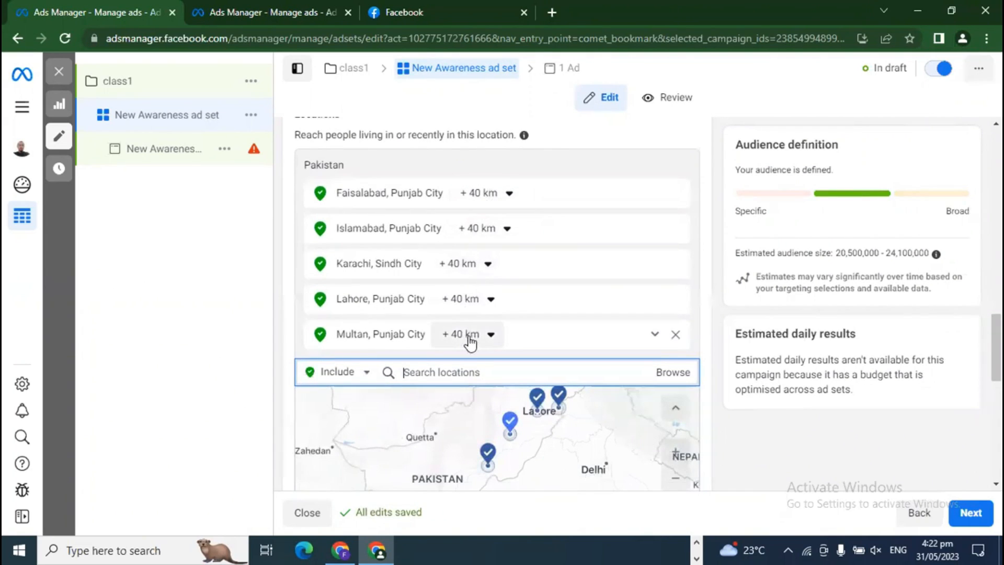
click(390, 308)
scroll(772, 433, down, 2)
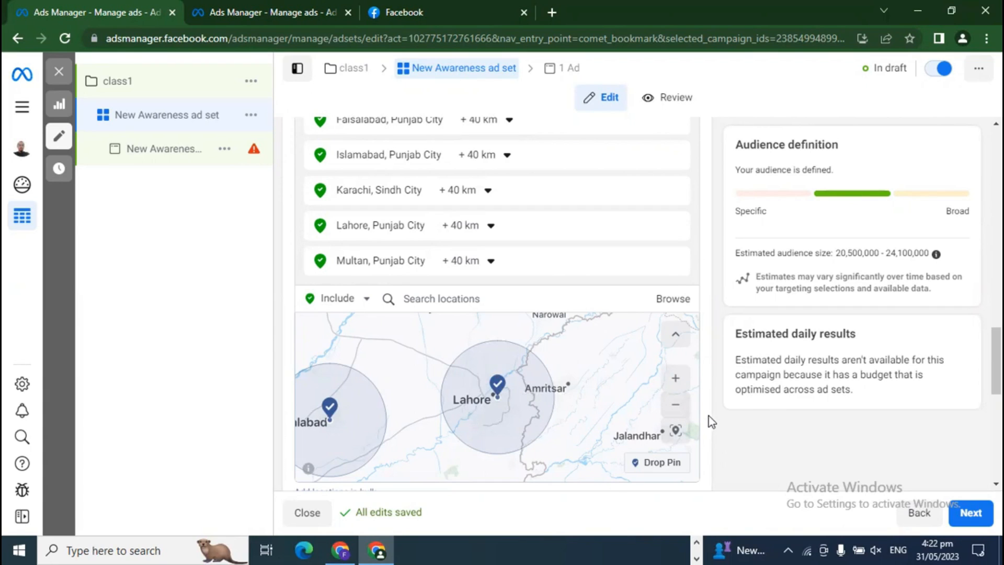
click(491, 226)
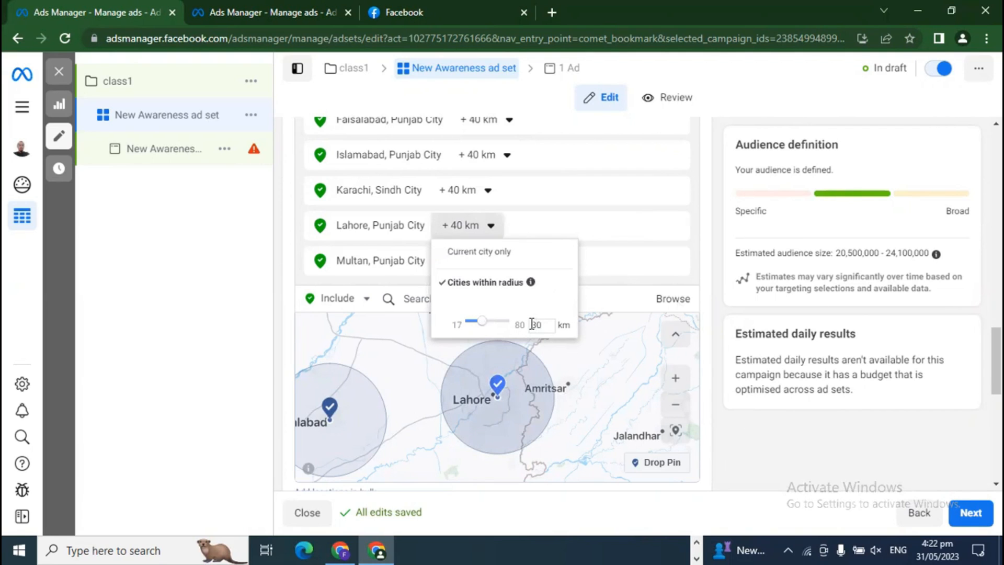
key(Return)
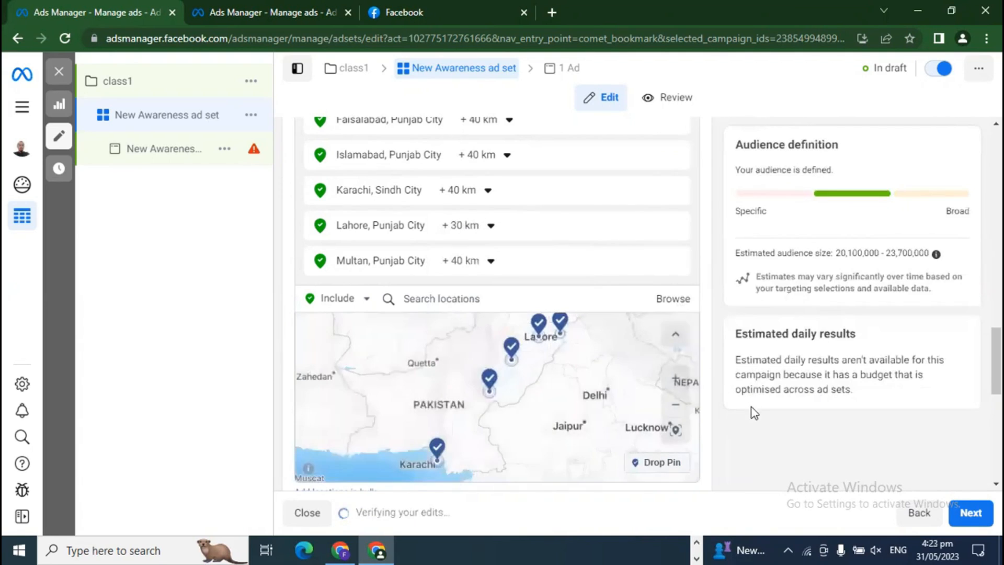
Check Karachi's coverage on the map and set the targeting radius around Karachi, Sindh to 35 km.
scroll(757, 425, up, 2)
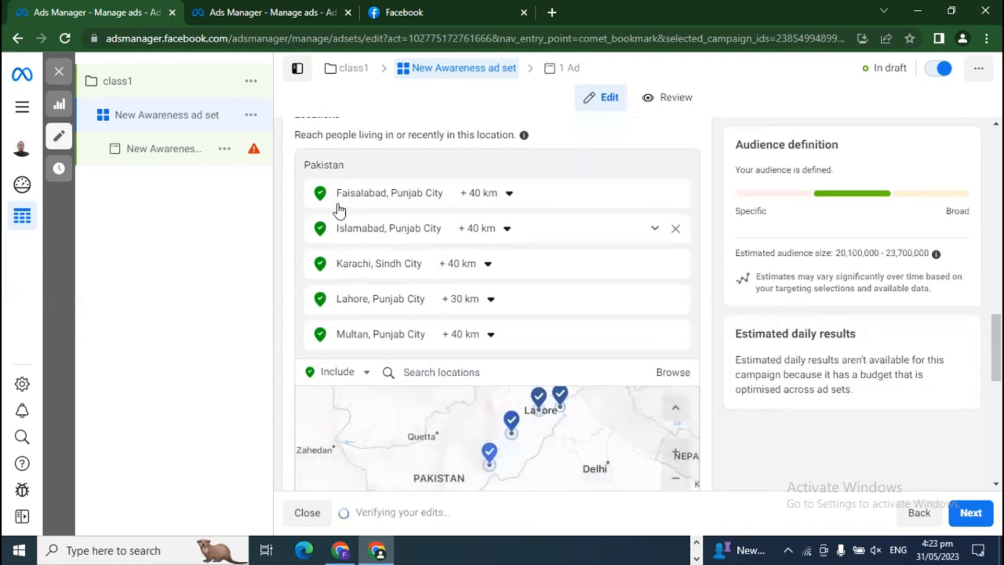
click(381, 267)
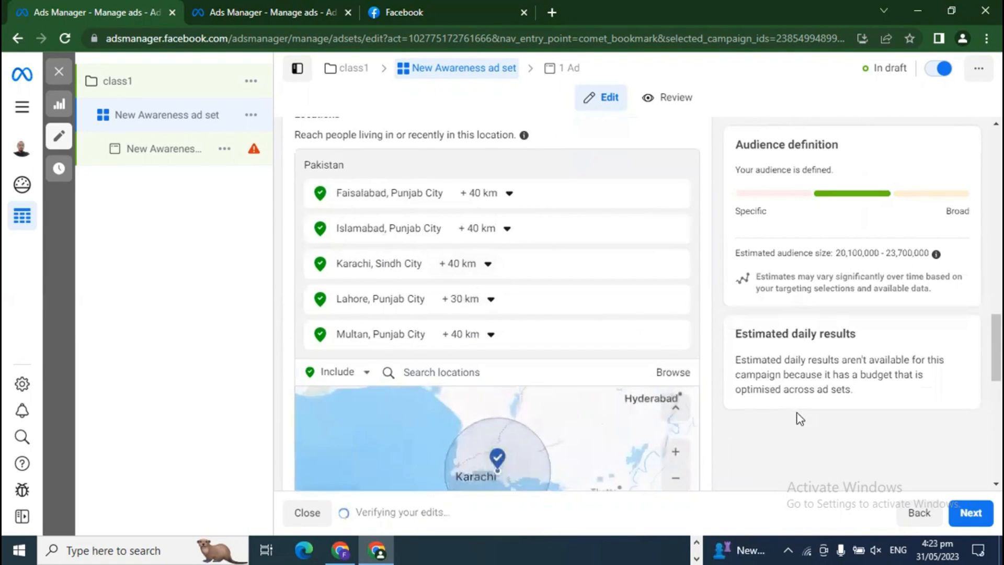
scroll(798, 417, down, 2)
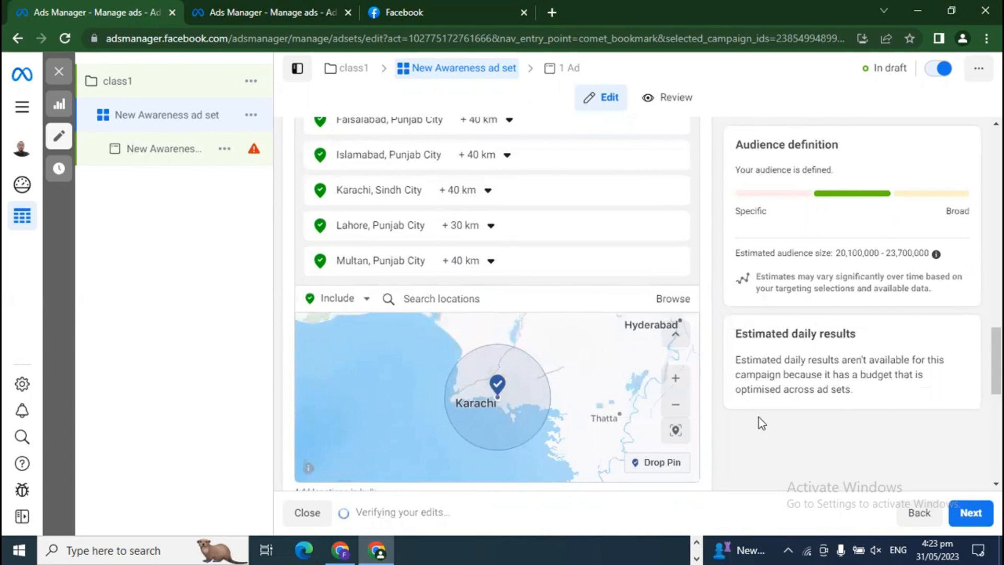
scroll(764, 422, up, 2)
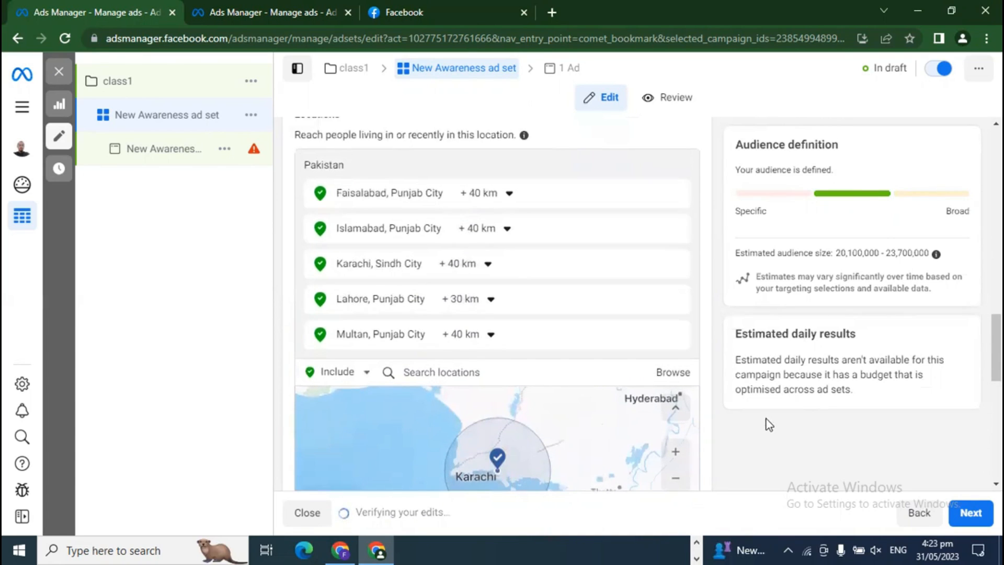
click(488, 267)
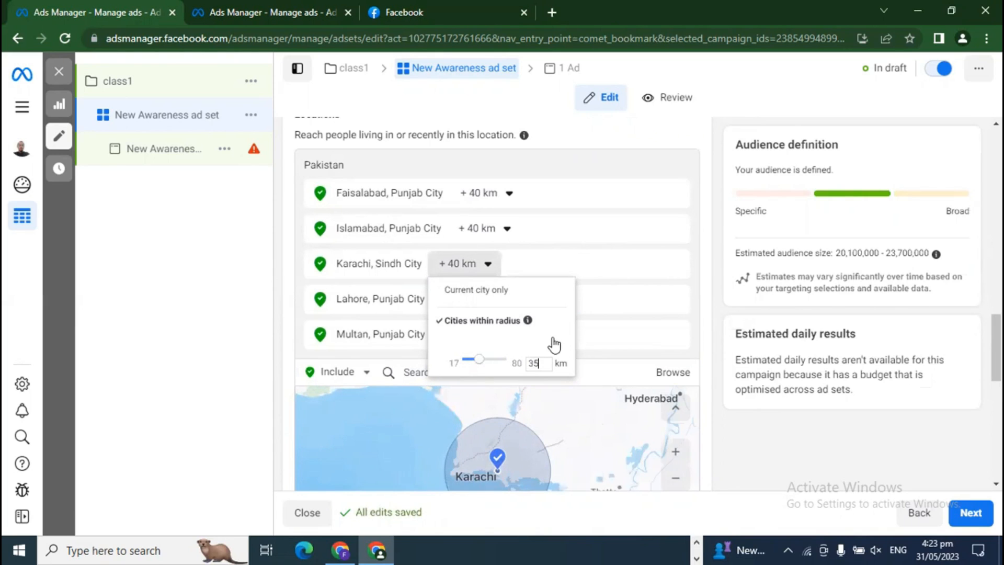
key(Return)
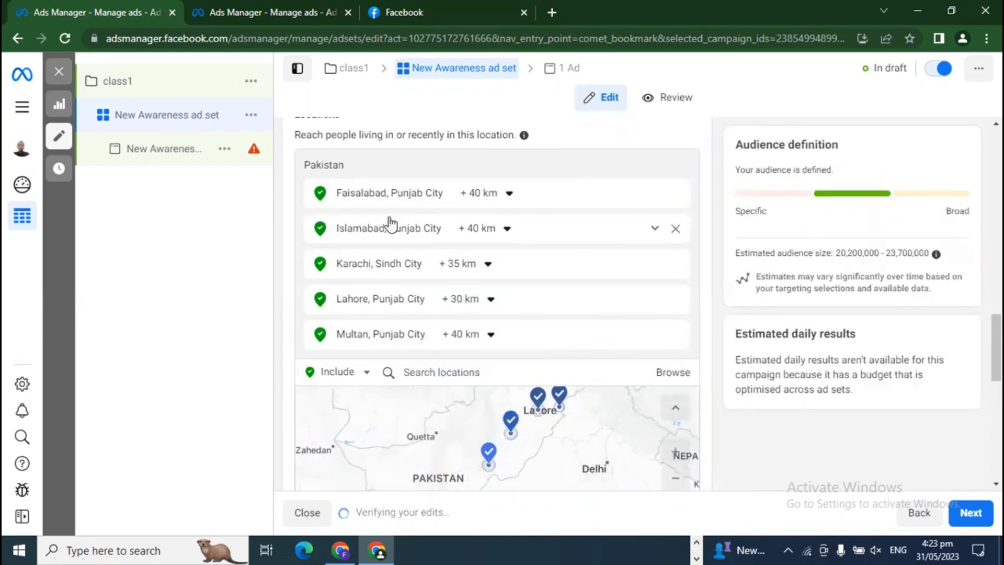
Check Faisalabad's coverage on the map and set the targeting radius around Faisalabad, Punjab to 20 km.
click(381, 201)
scroll(818, 444, down, 2)
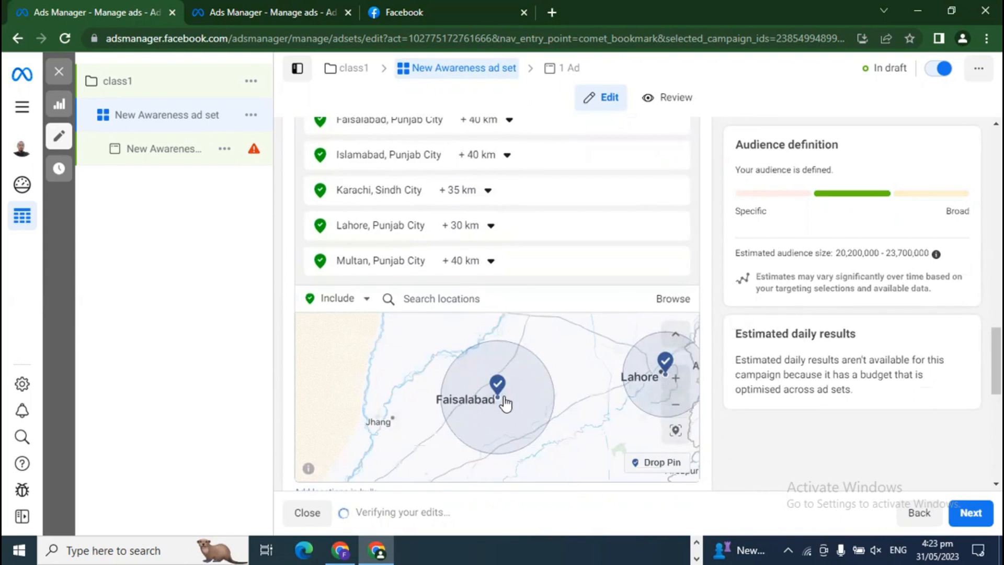
scroll(608, 294, up, 1)
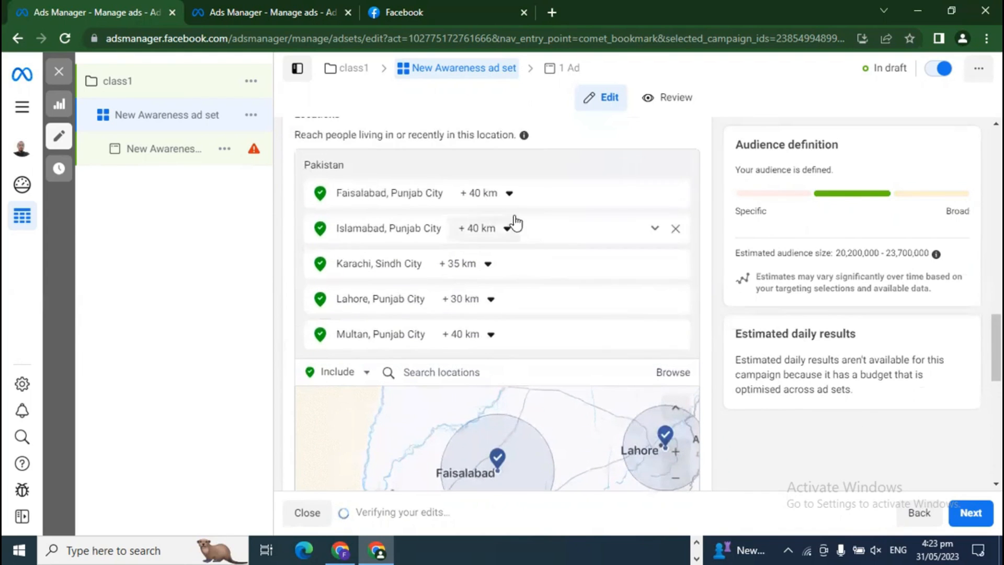
click(509, 193)
click(557, 294)
key(BackSpace)
text(2)
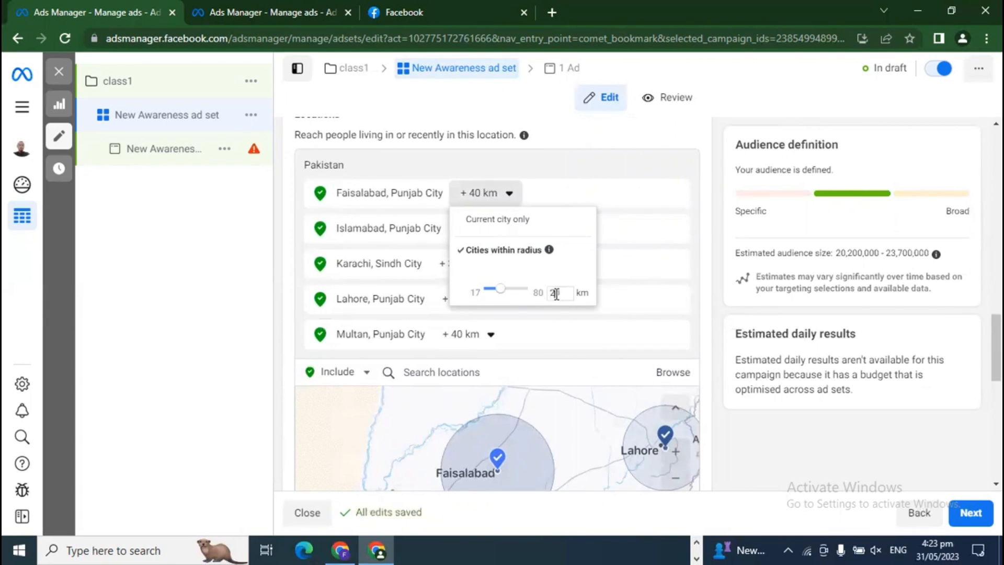
key(Return)
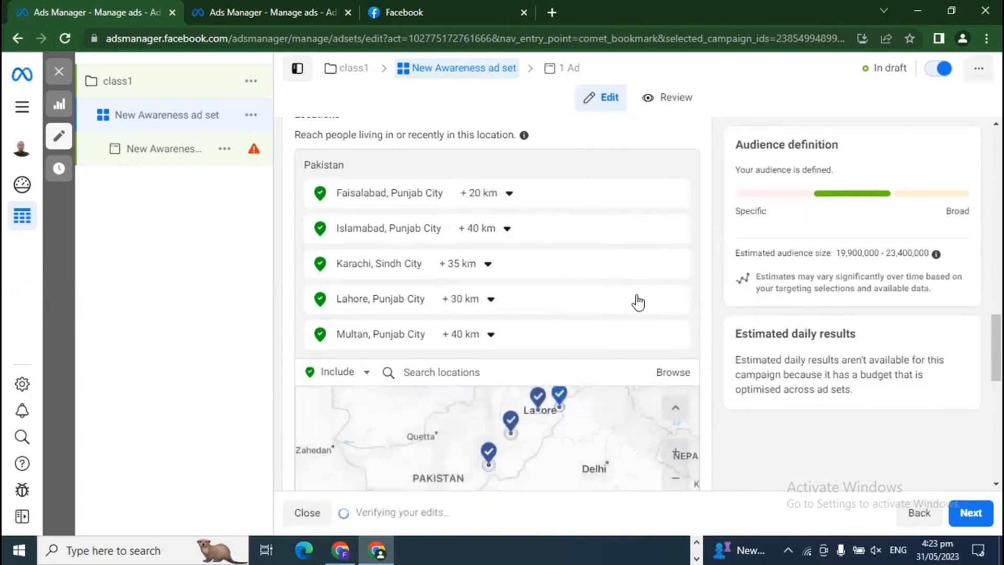
Set the targeting radius around Islamabad, Punjab to 17 km in the audience's locations.
click(507, 229)
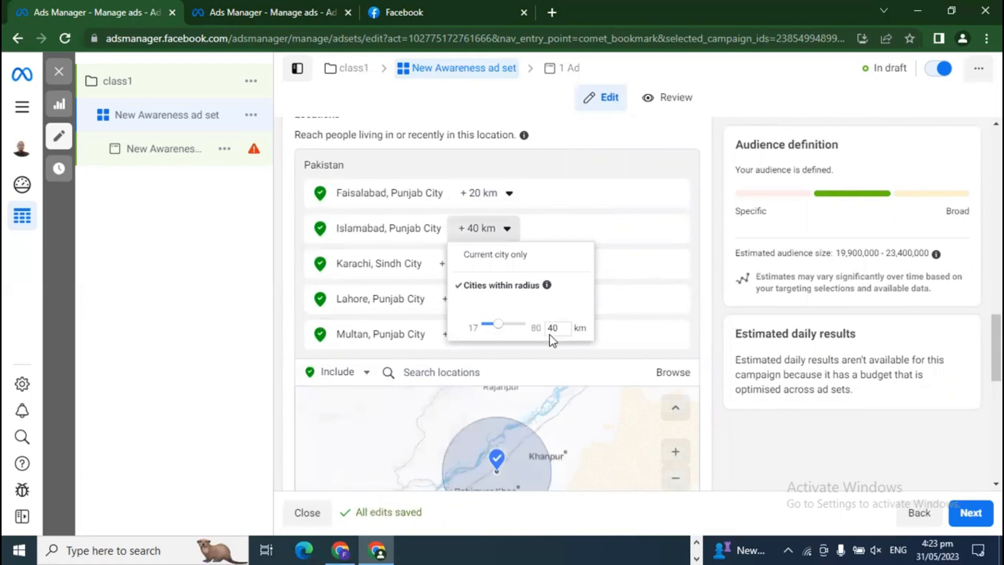
scroll(754, 412, down, 1)
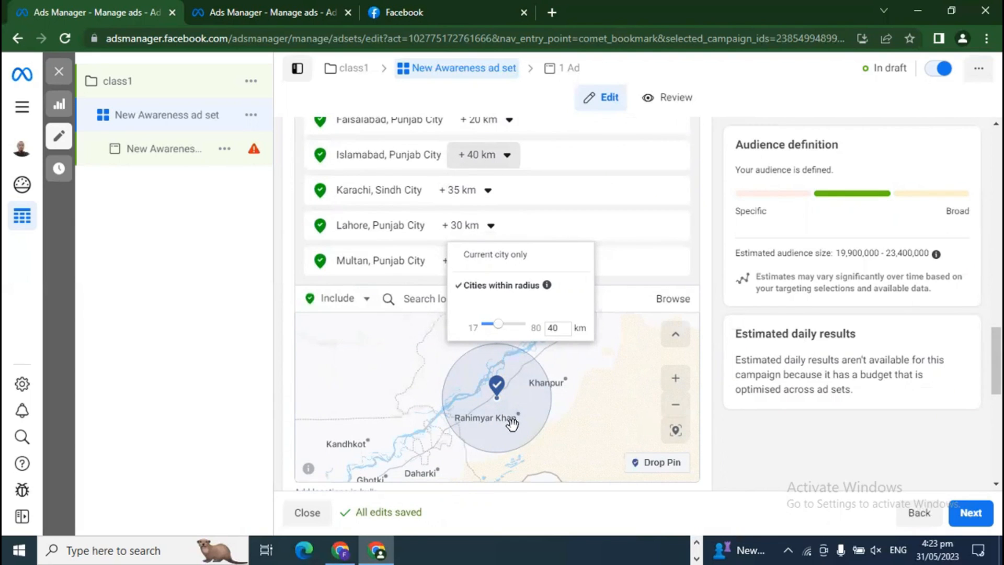
click(560, 327)
key(BackSpace)
key(BackSpace)
text(17)
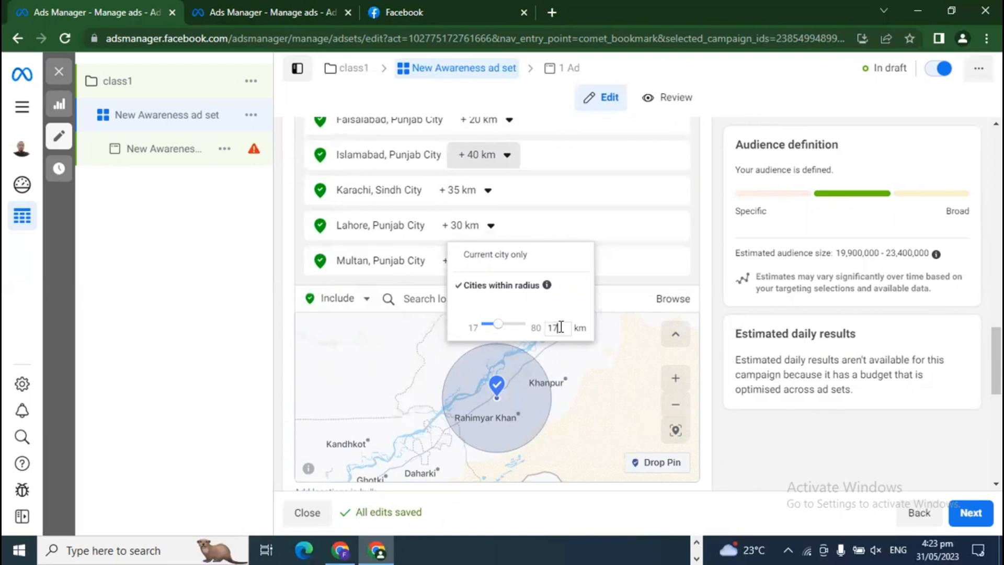
key(Return)
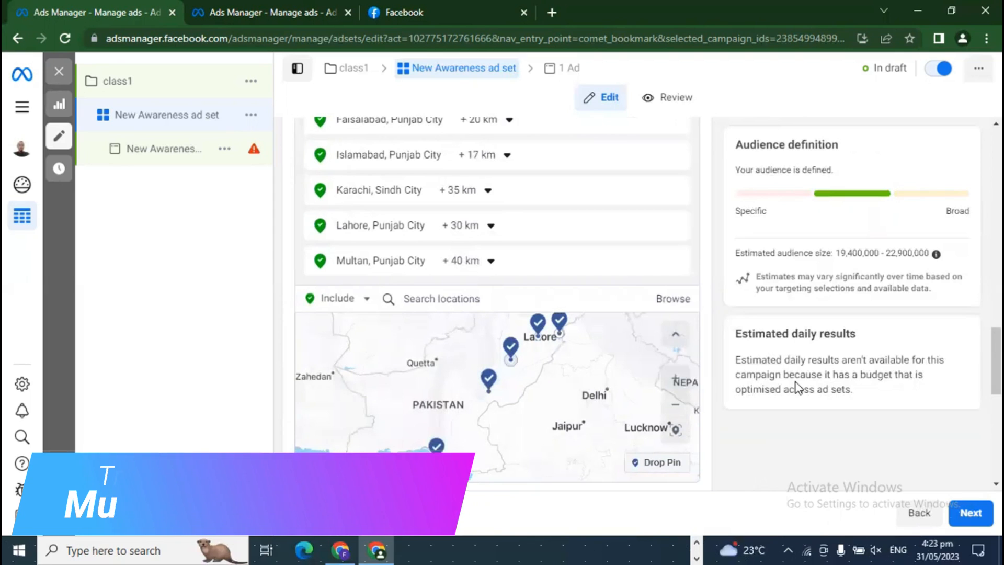
Set the targeting radius around Multan, Punjab to 25 km in the audience's locations.
click(403, 264)
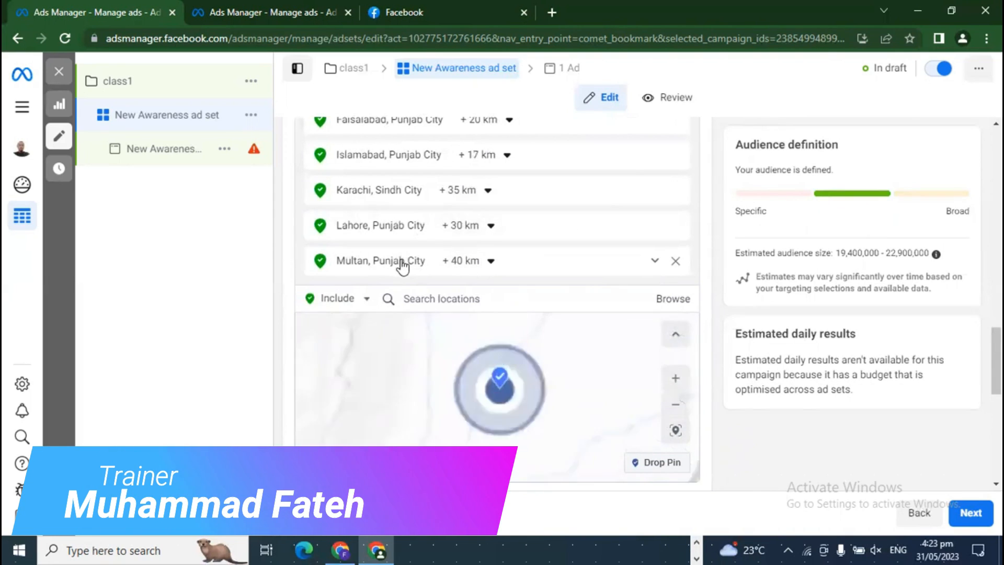
click(434, 264)
key(BackSpace)
key(BackSpace)
text(25)
key(Return)
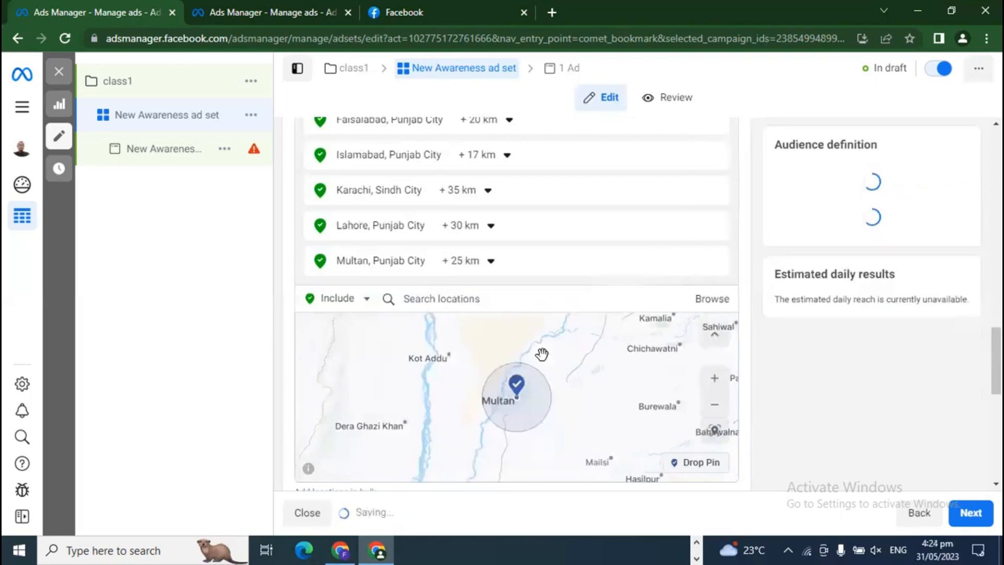
scroll(780, 419, up, 1)
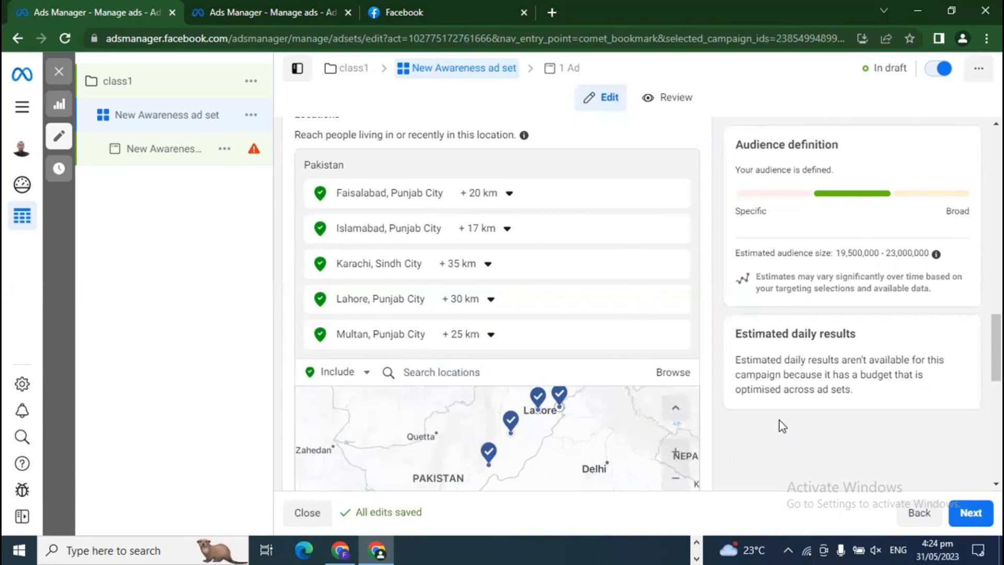
Open the audience's age range for editing and set the maximum age to 35.
scroll(767, 430, down, 3)
scroll(765, 426, down, 4)
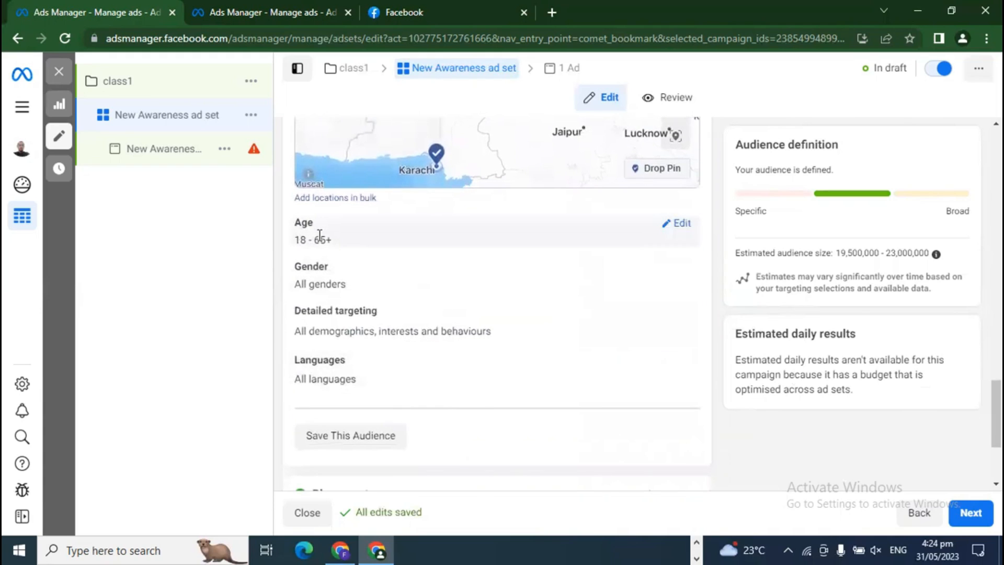
click(677, 224)
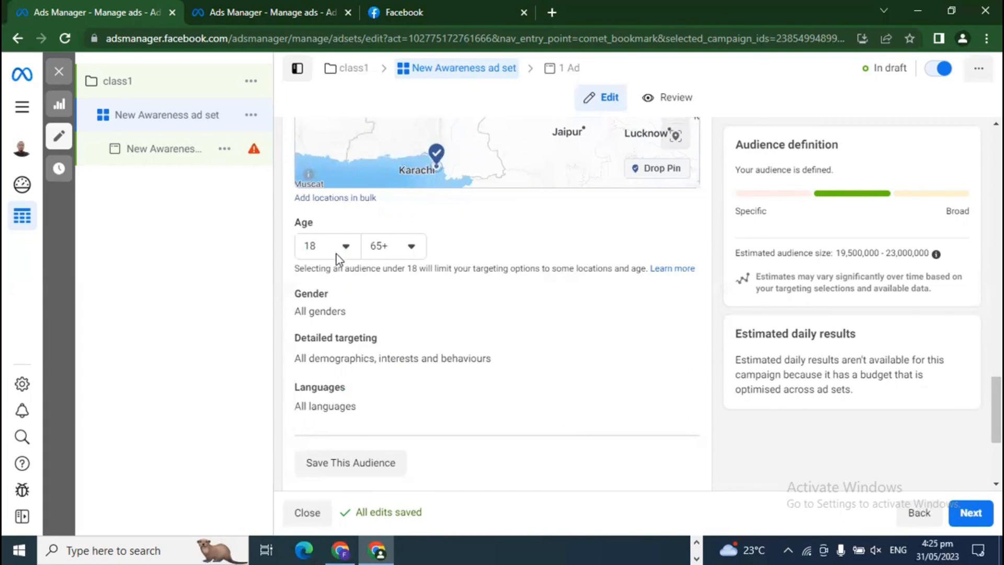
click(409, 250)
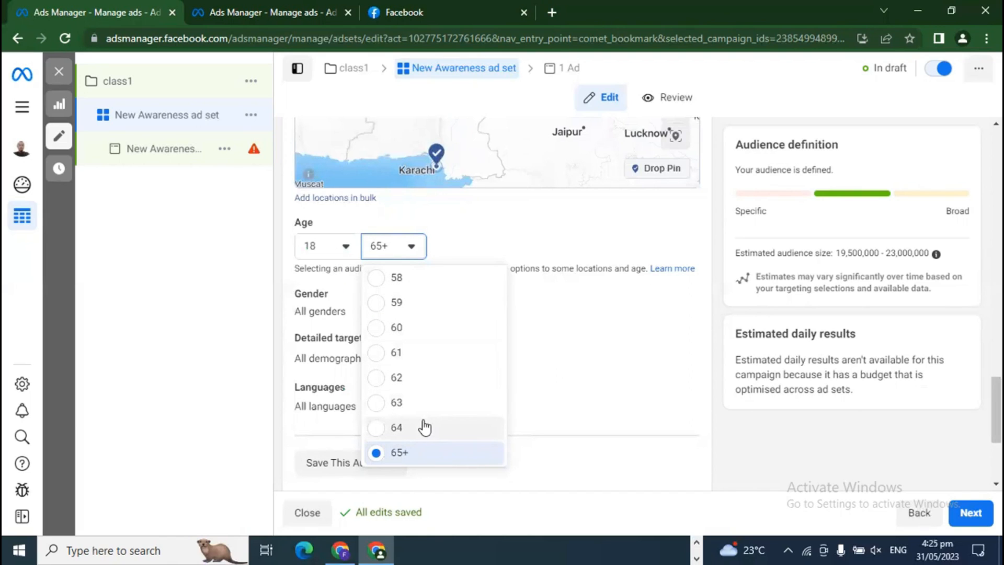
scroll(416, 434, up, 3)
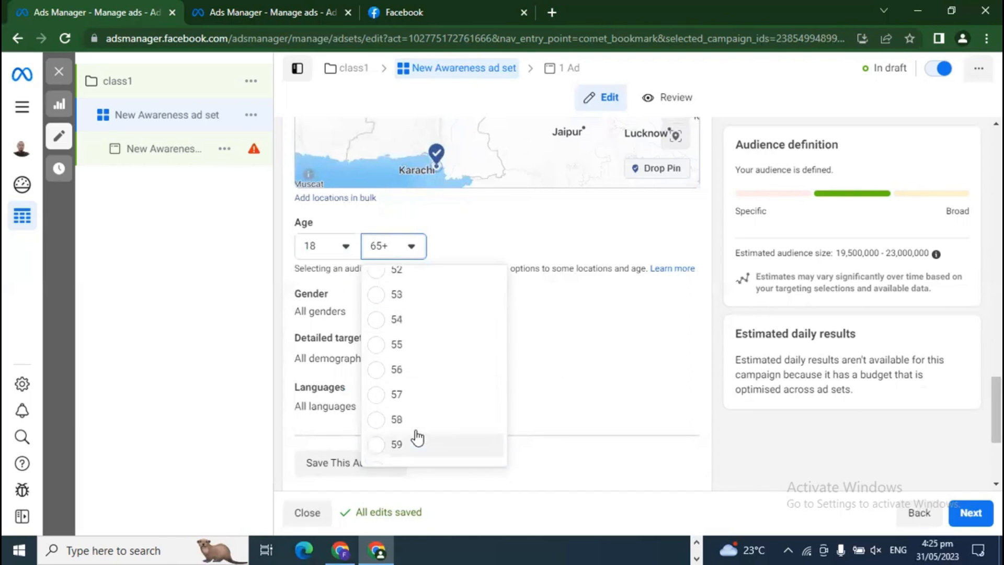
scroll(400, 413, up, 7)
scroll(408, 410, up, 3)
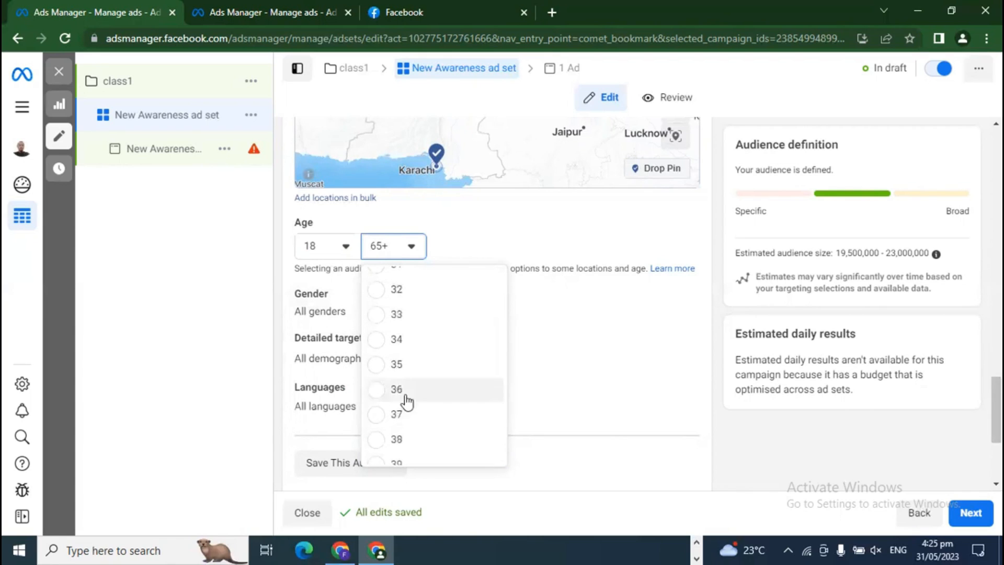
click(409, 367)
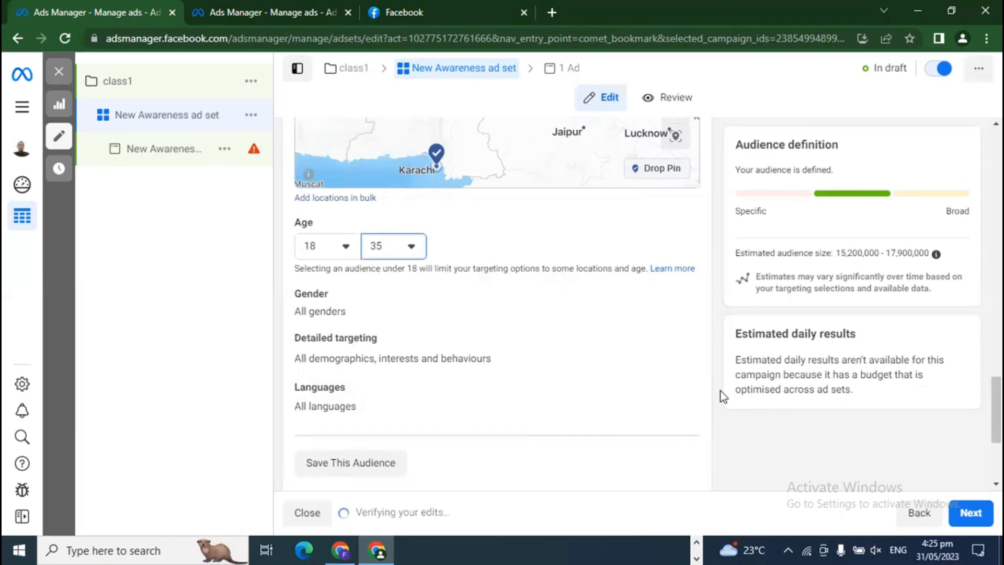
Set the audience's minimum age to 24.
click(347, 249)
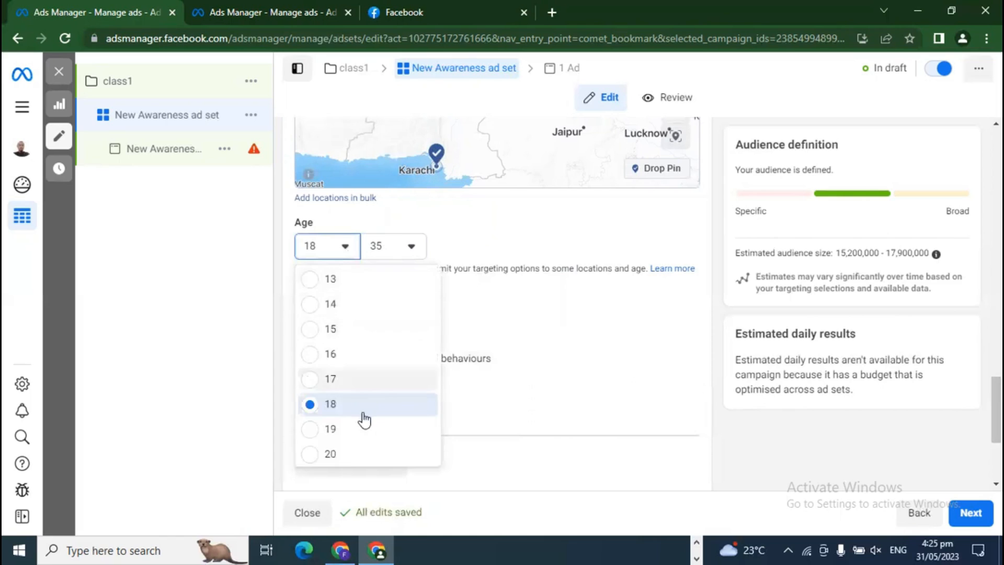
scroll(364, 423, down, 1)
scroll(365, 429, down, 2)
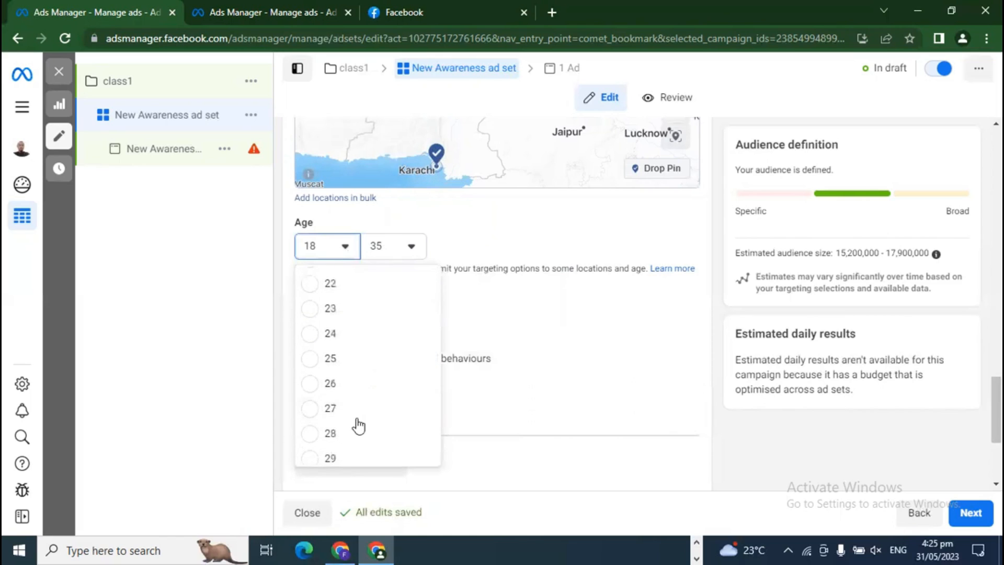
click(335, 342)
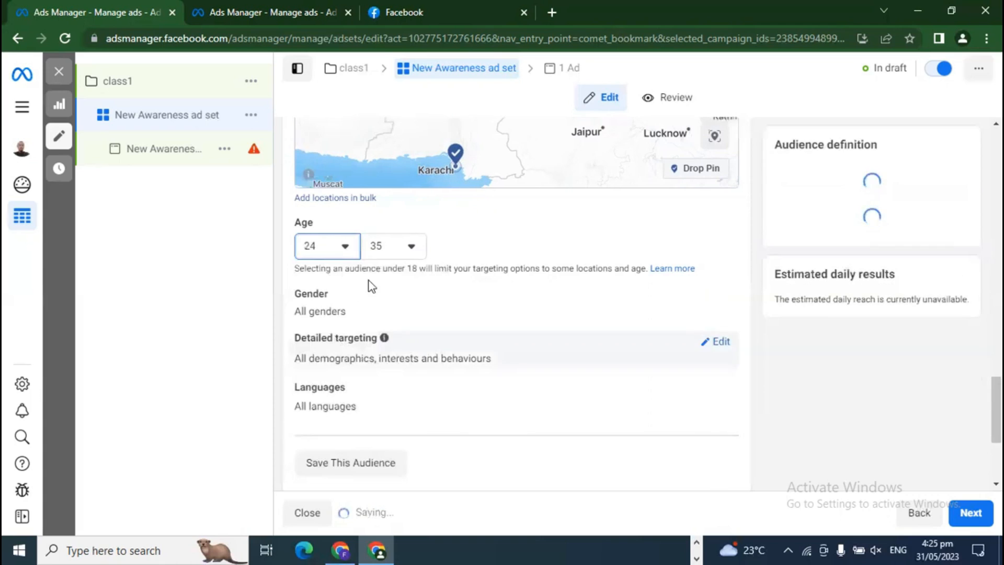
Set the audience's maximum age to 50.
click(393, 245)
scroll(412, 393, down, 5)
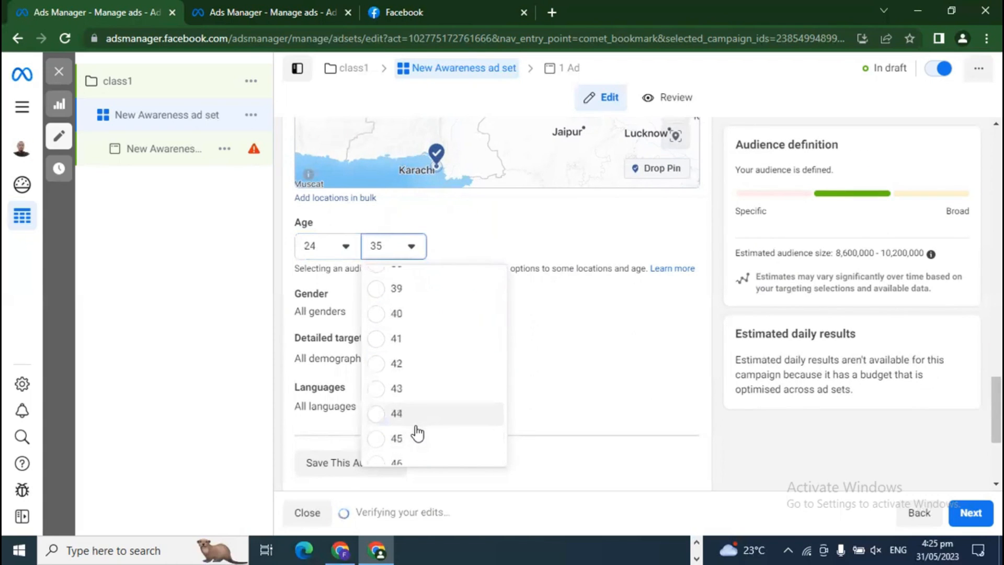
scroll(419, 433, down, 2)
scroll(419, 426, down, 2)
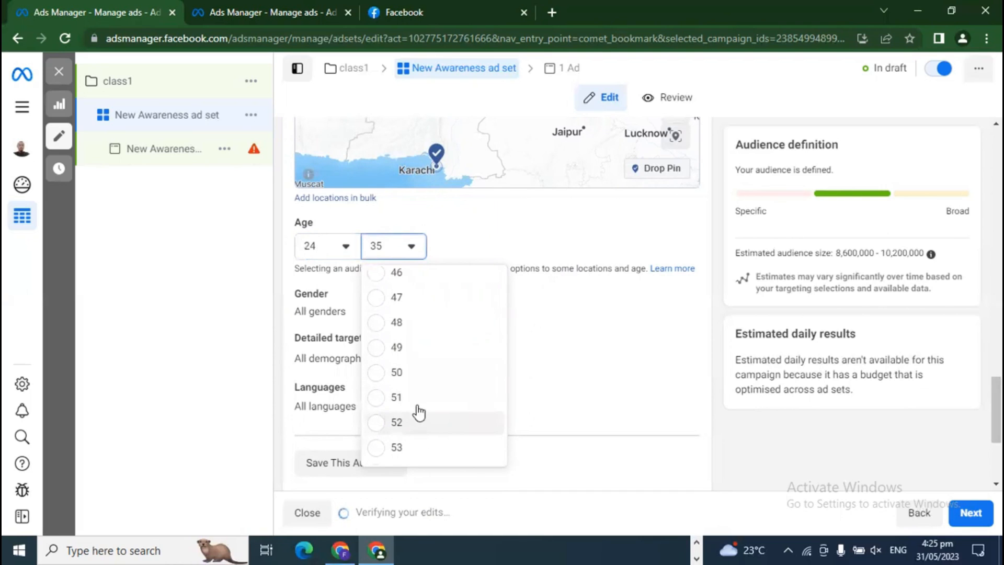
click(436, 377)
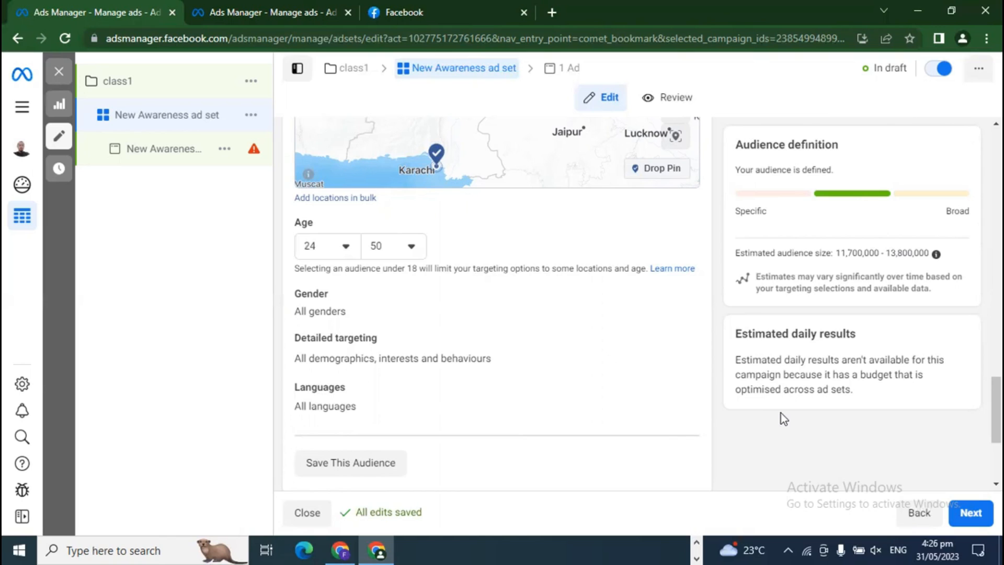
Open the audience's gender setting for editing.
scroll(772, 404, down, 1)
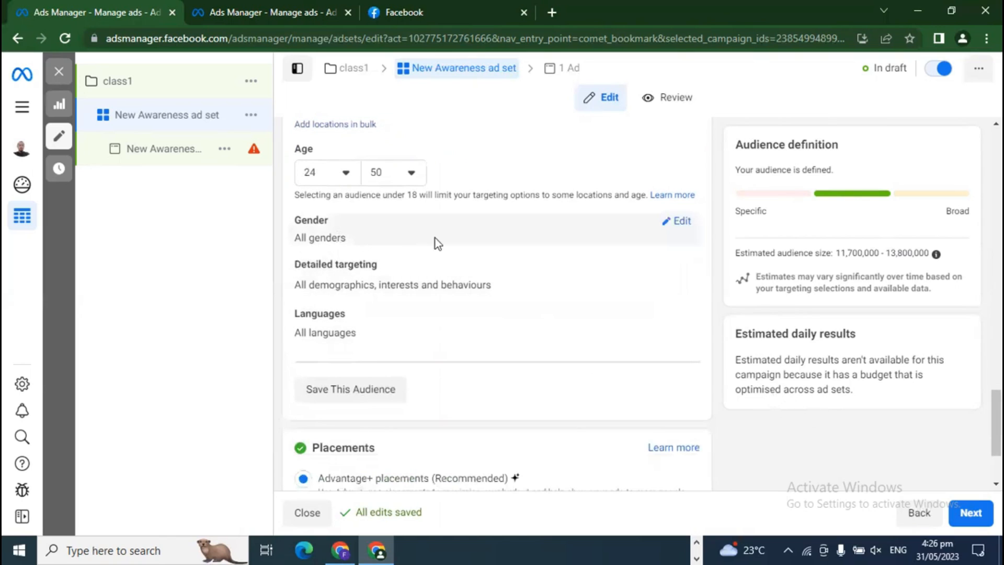
click(672, 222)
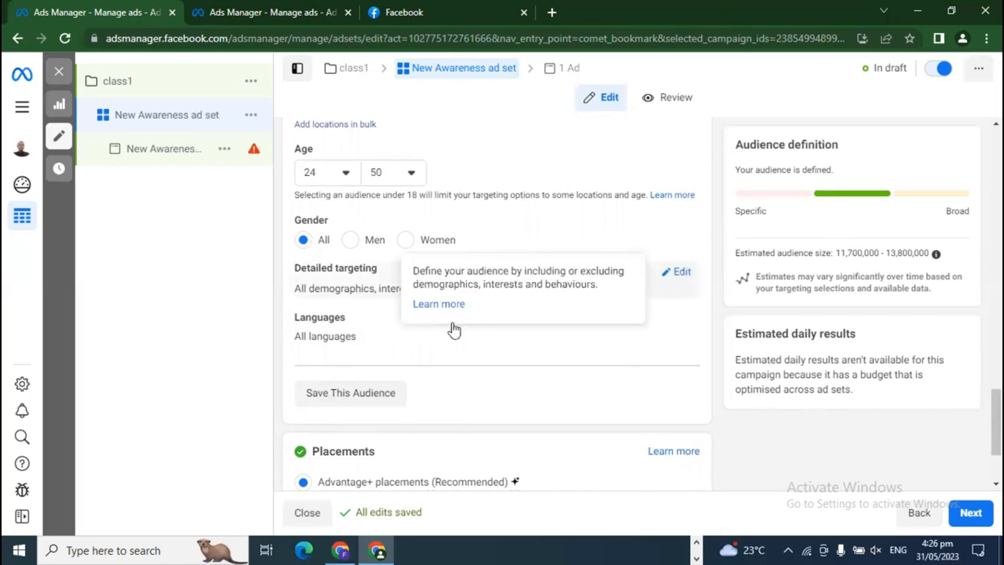
Open the audience's detailed targeting for editing and browse its demographics, interests and behaviours categories.
scroll(486, 346, down, 1)
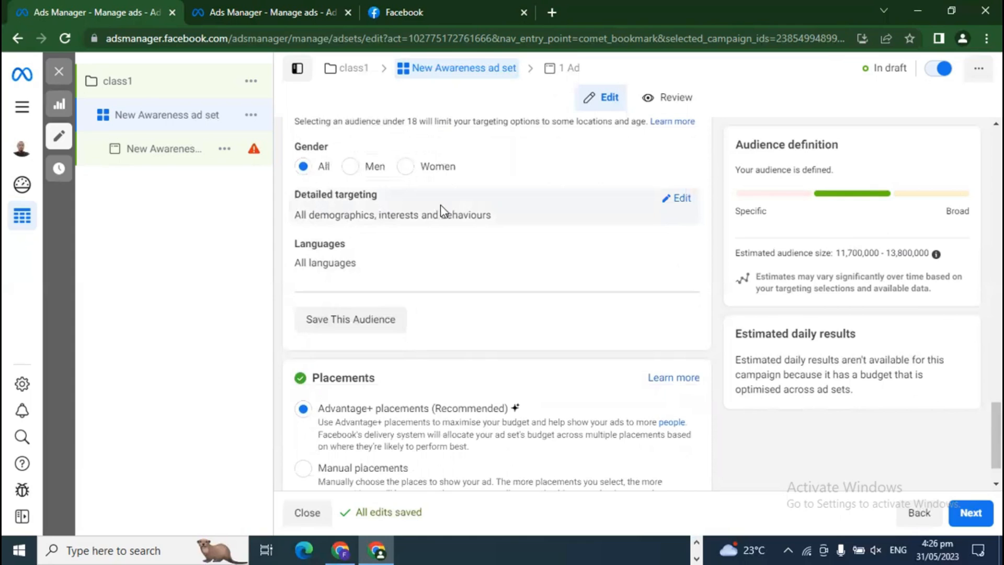
click(672, 203)
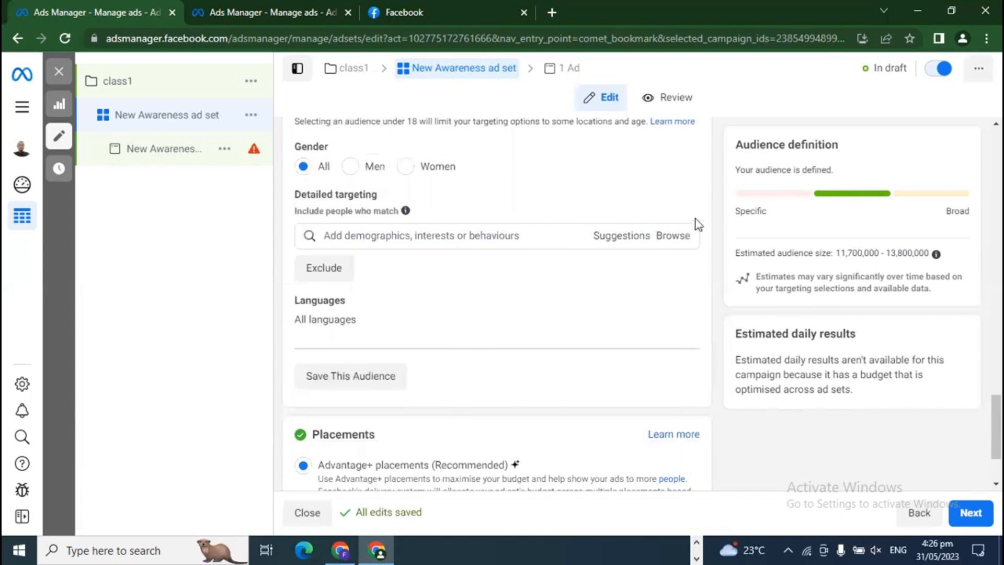
click(681, 236)
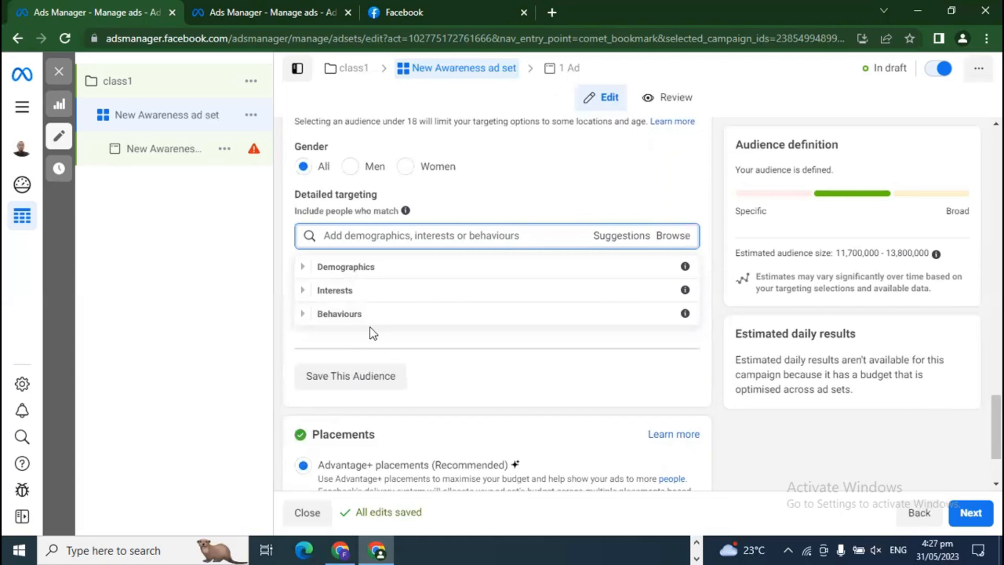
click(282, 285)
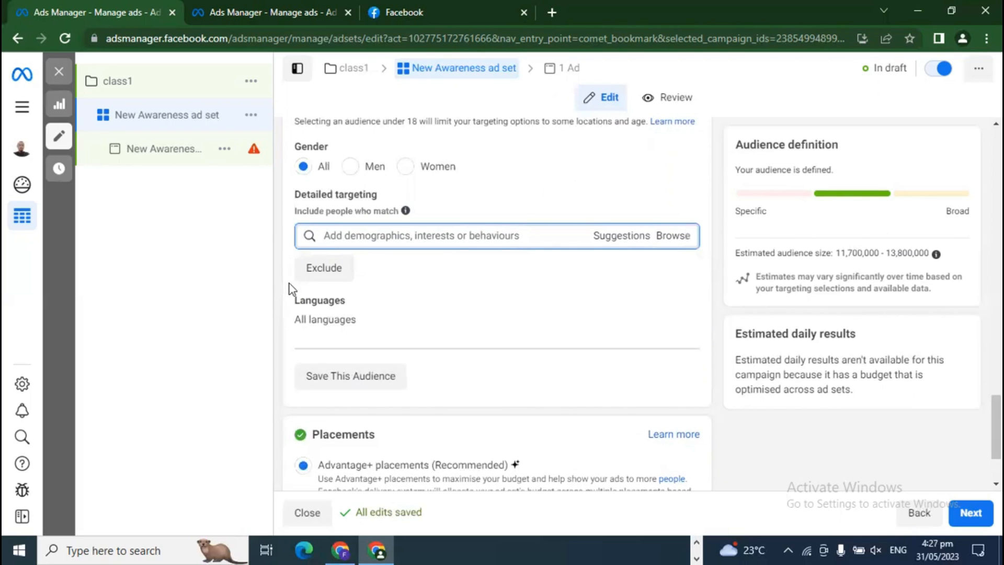
click(663, 241)
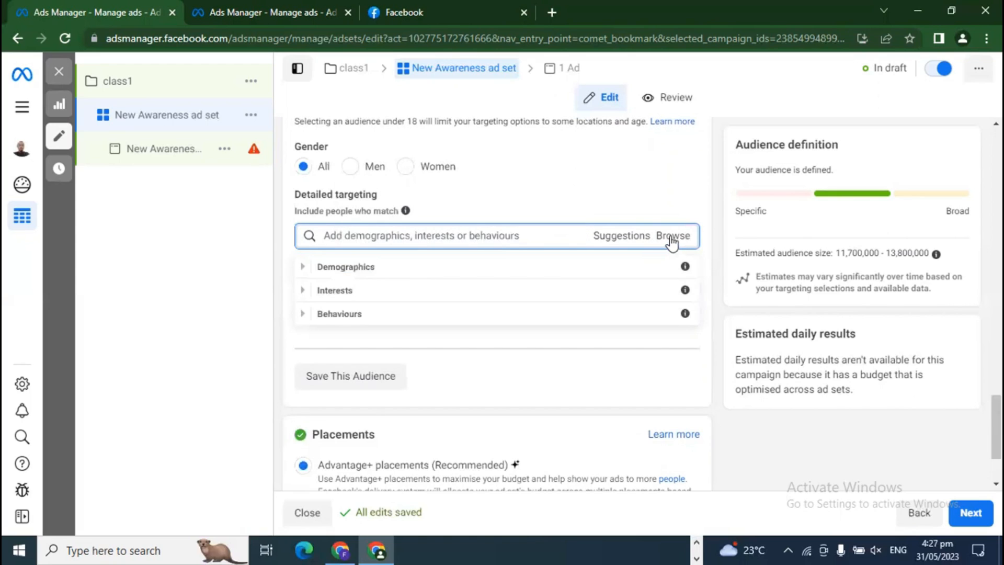
click(670, 241)
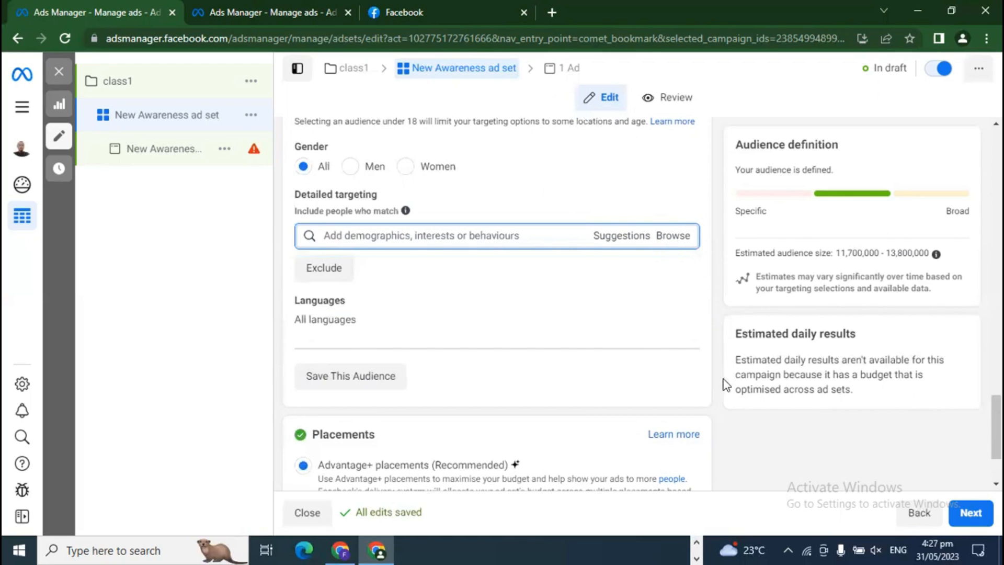
Add Urdu to the audience's languages and remove it again.
scroll(724, 378, up, 1)
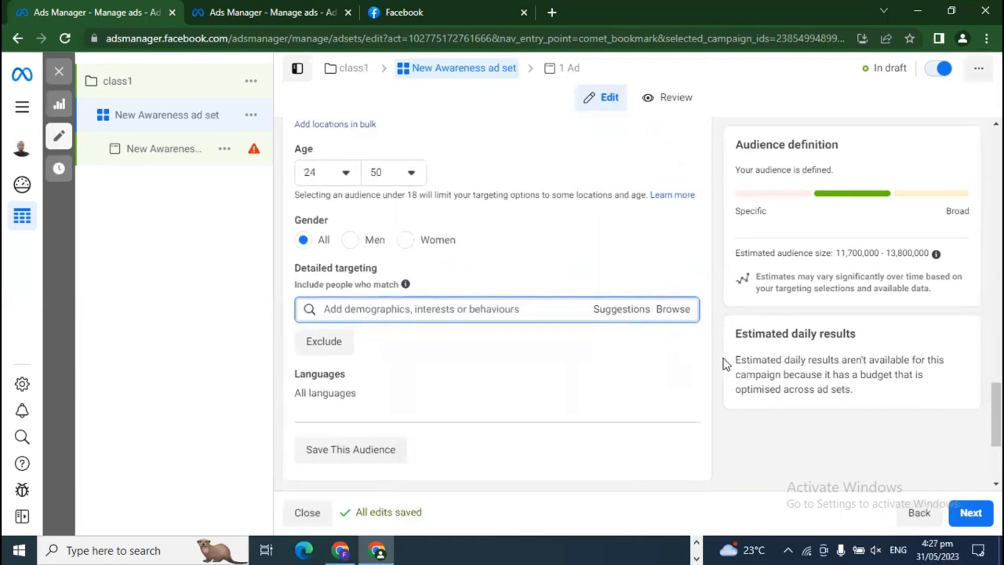
scroll(726, 363, down, 1)
scroll(724, 359, down, 1)
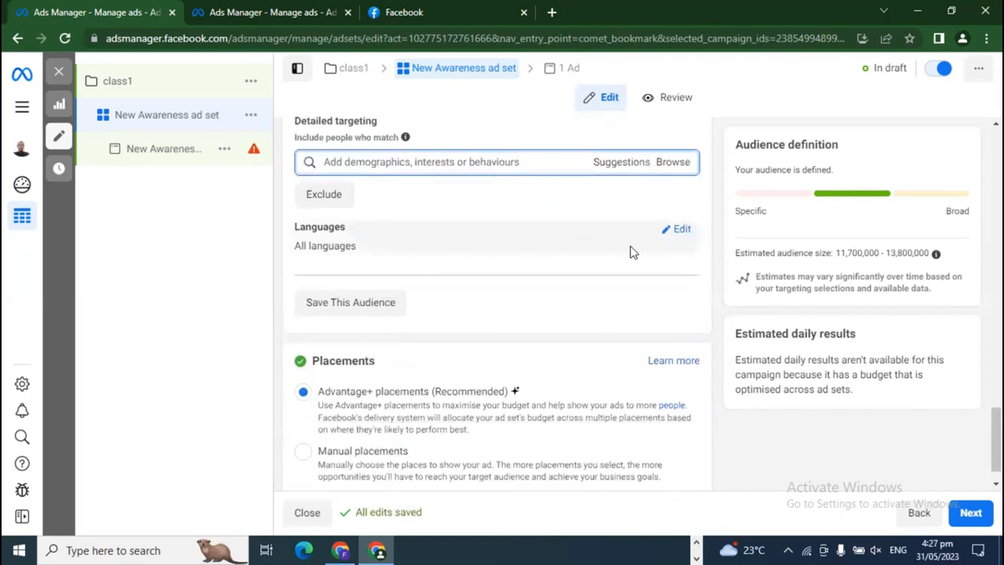
click(672, 231)
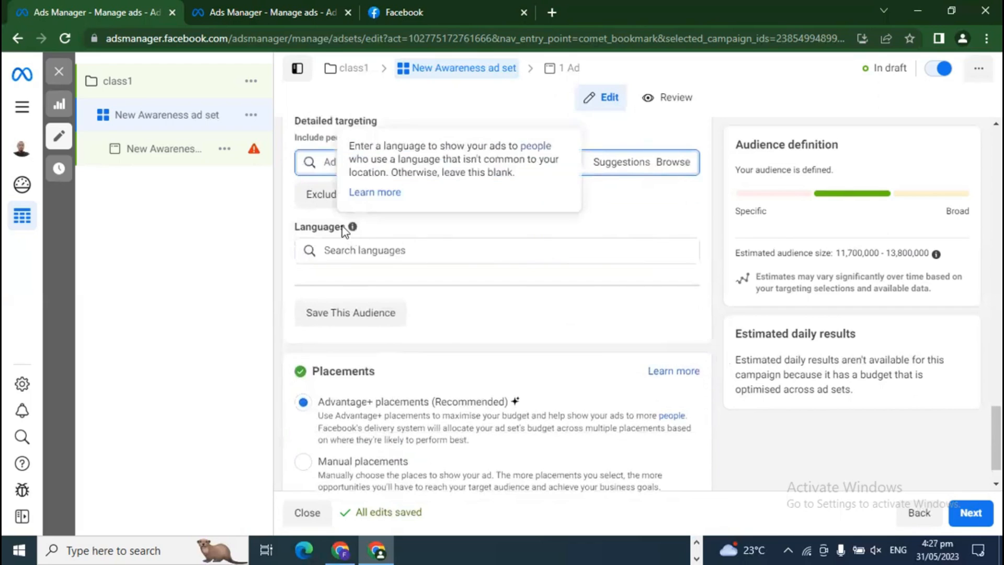
click(354, 249)
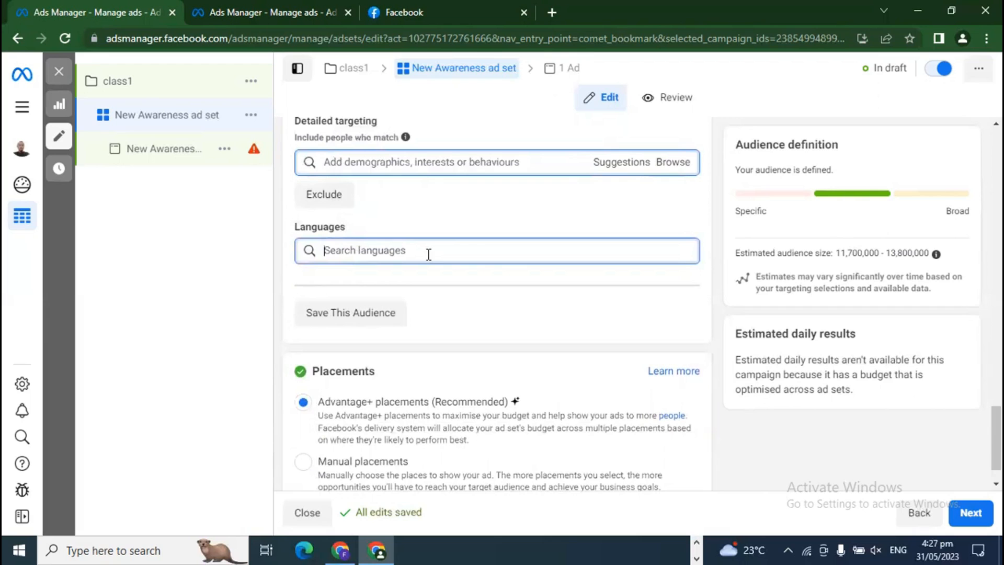
text(urdu)
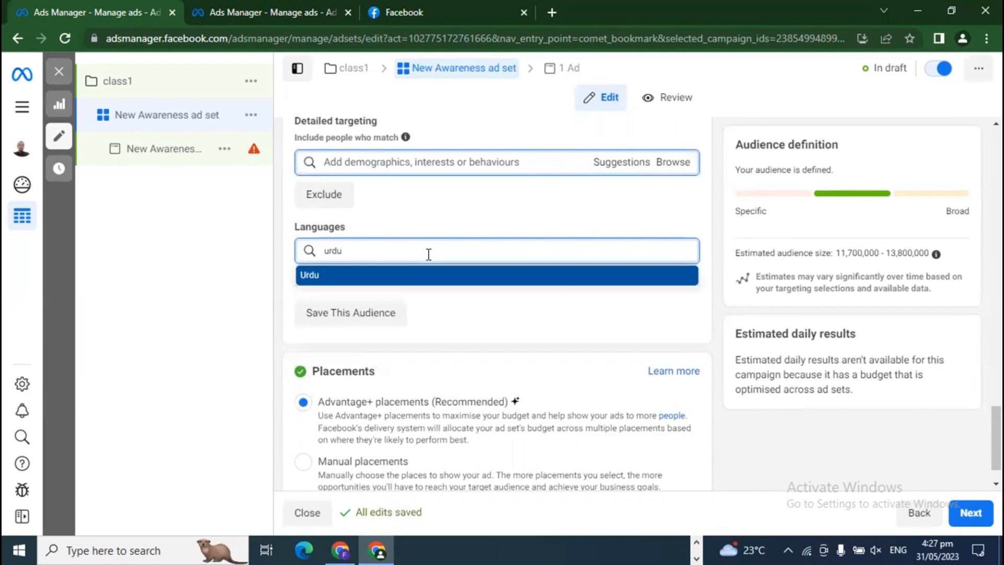
key(Return)
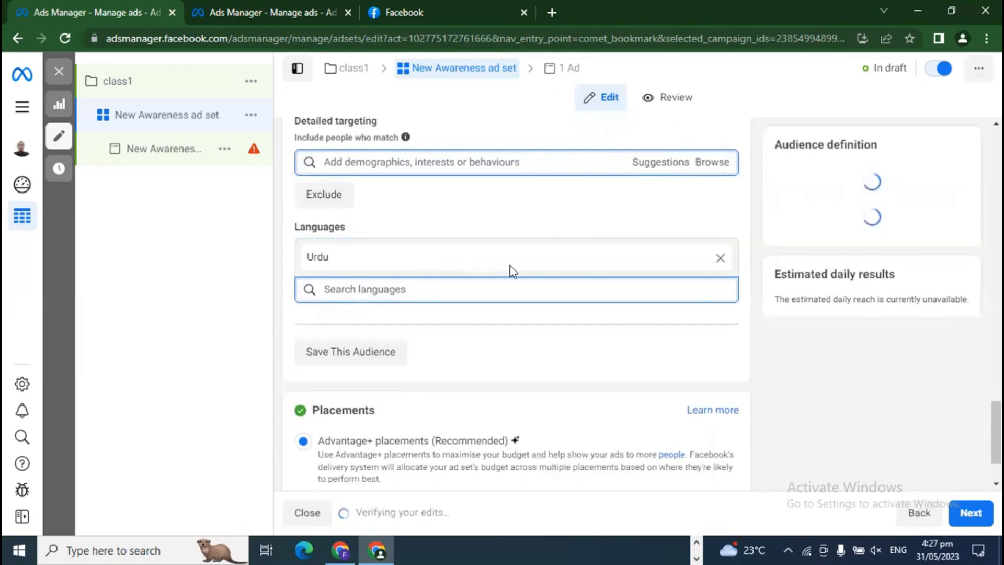
click(685, 259)
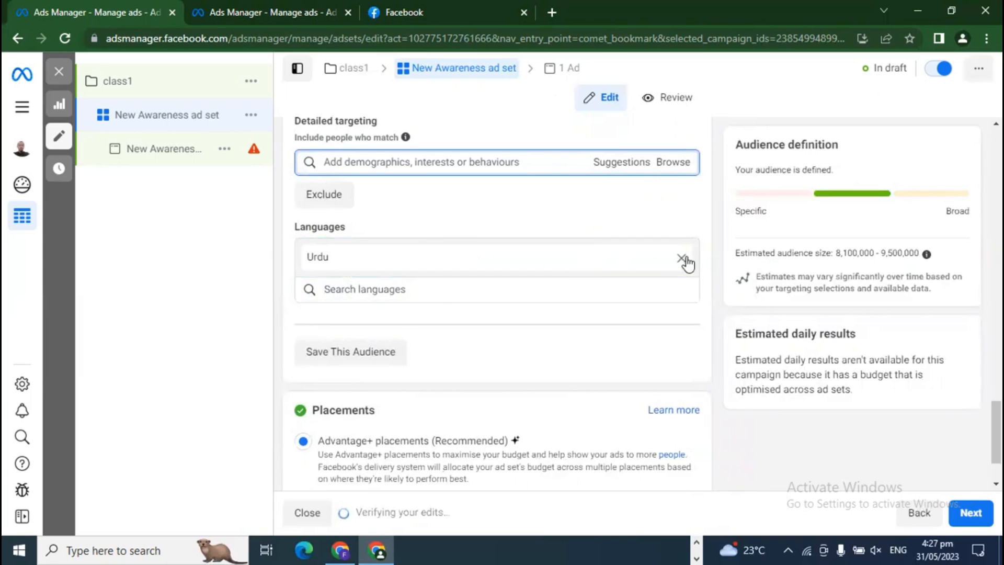
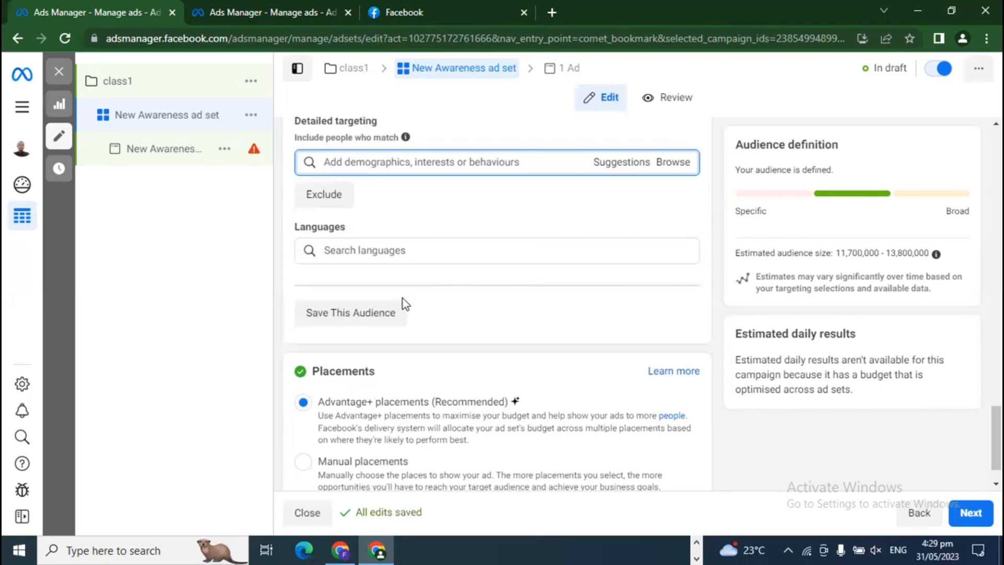
Save the configured audience under the name class1.
click(354, 315)
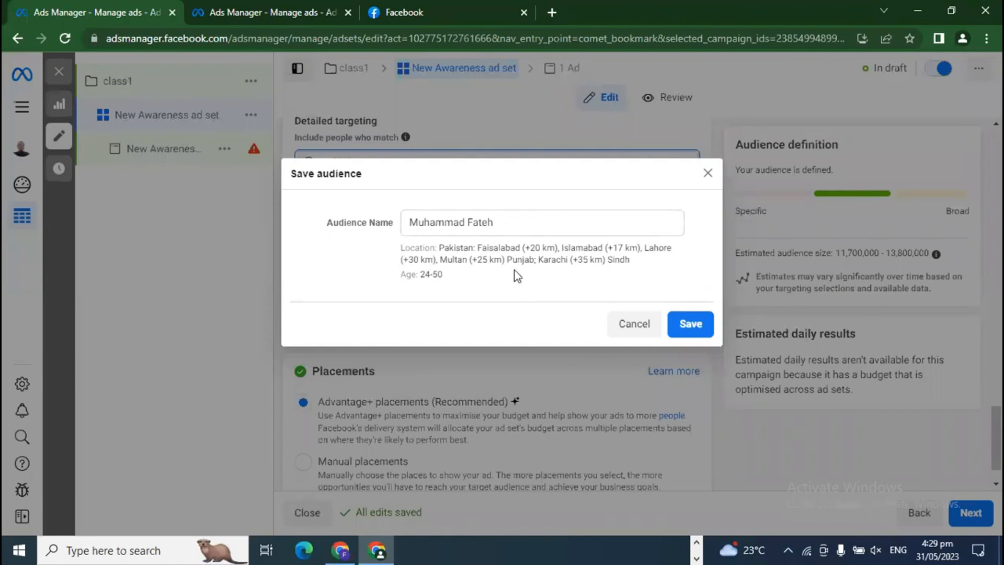
triple_click(481, 220)
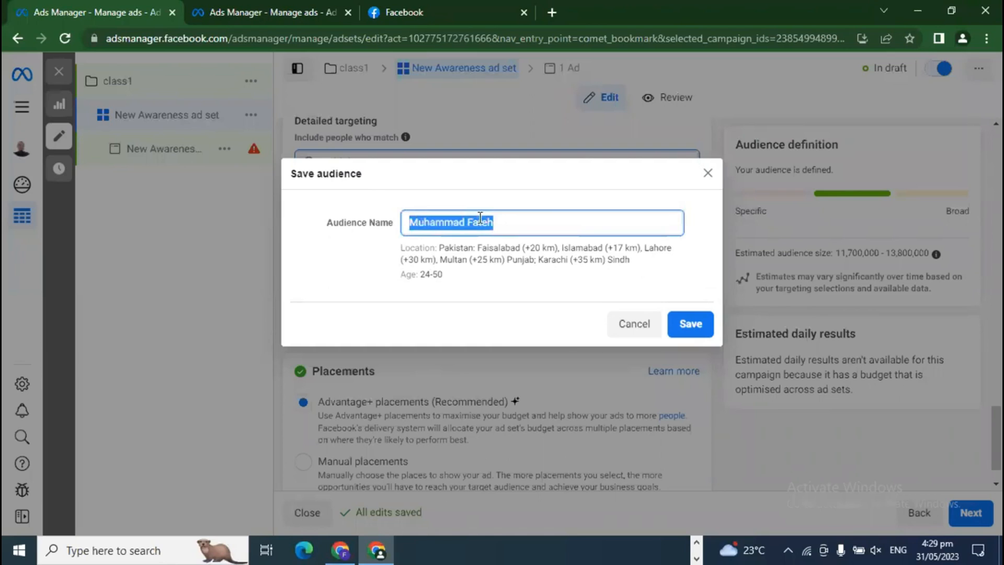
text(class1)
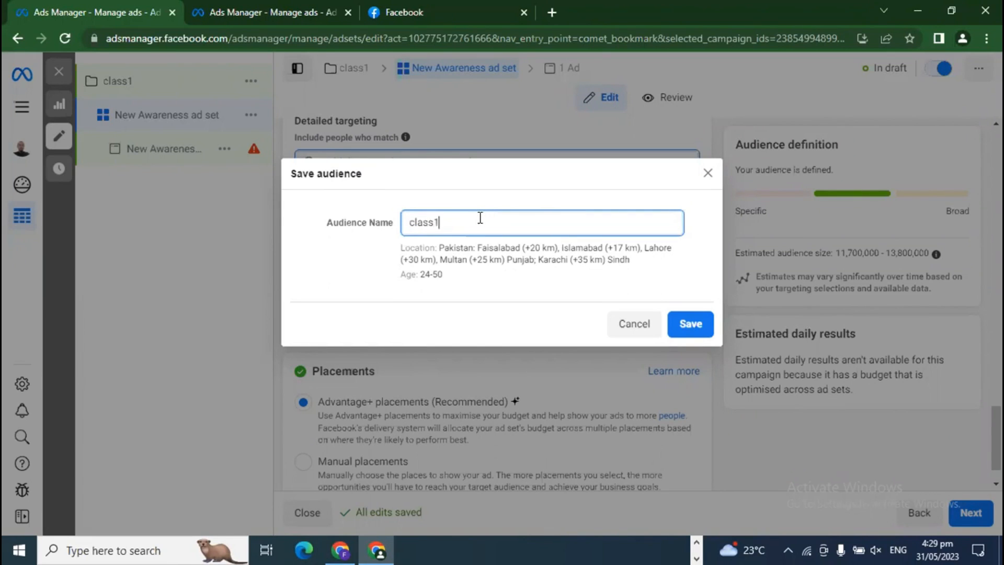
click(674, 324)
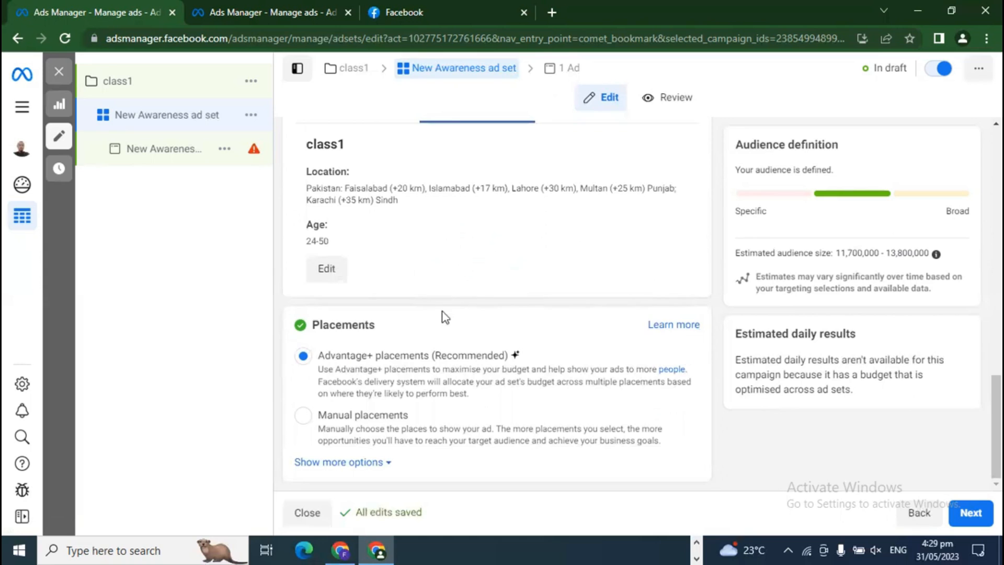
Open the saved class1 audience for editing, check its locations, age and detailed targeting categories, and close it without changes.
scroll(445, 317, up, 3)
click(338, 414)
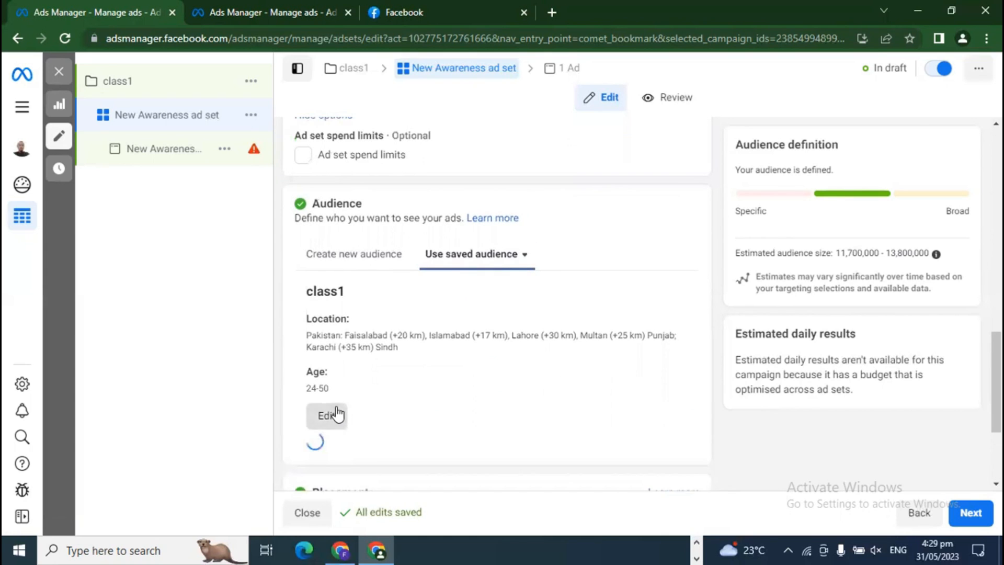
scroll(681, 371, down, 3)
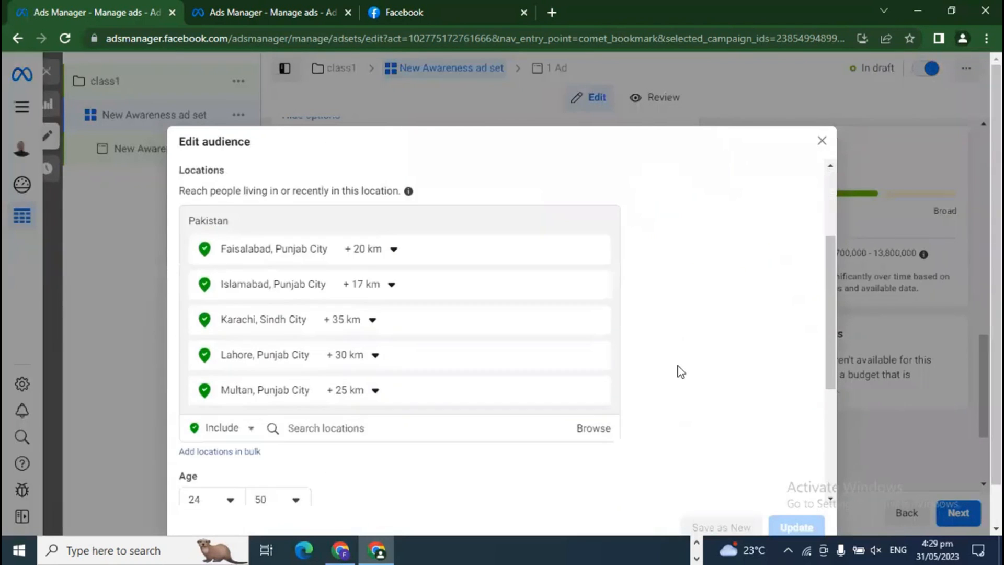
scroll(681, 371, down, 5)
click(594, 341)
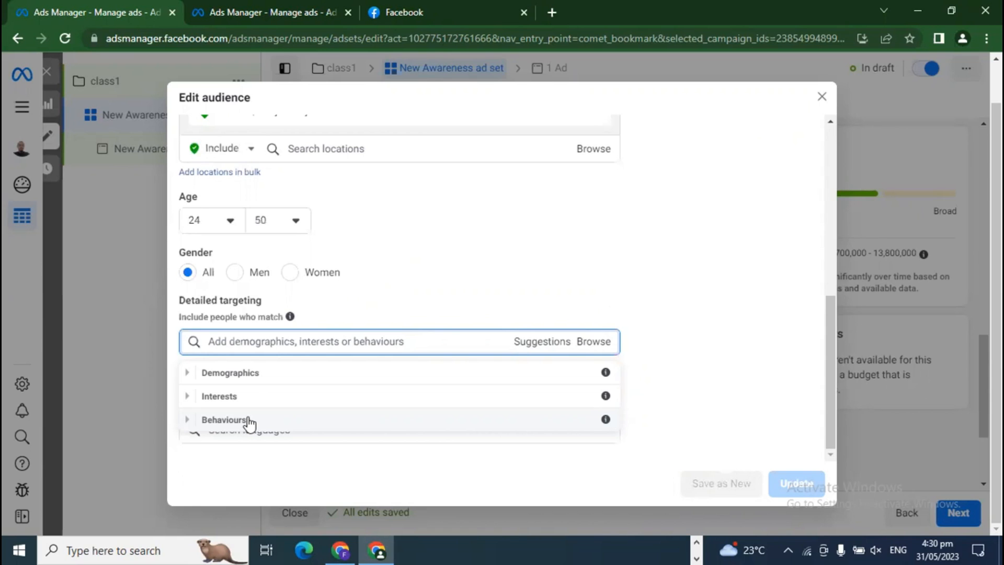
click(822, 96)
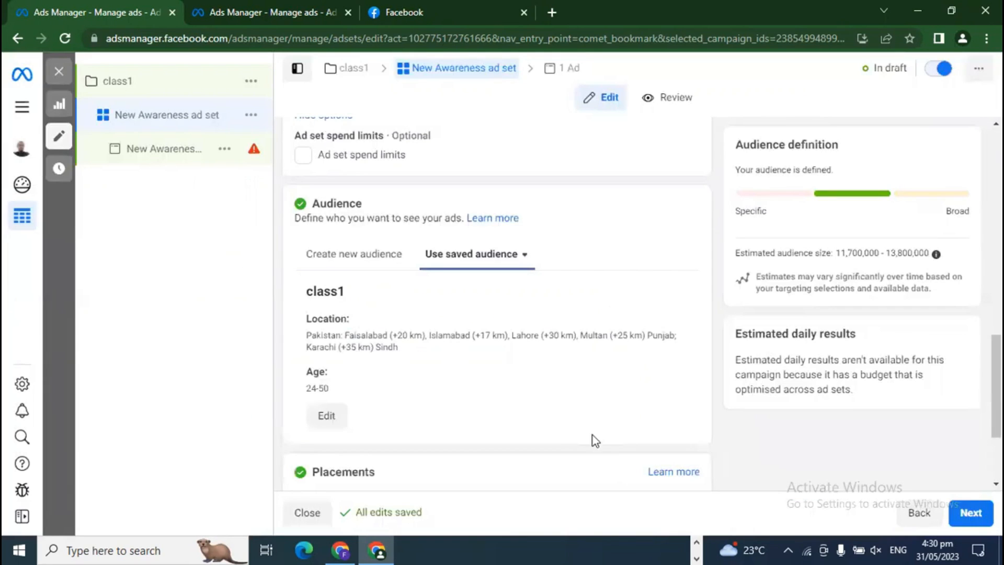
Switch the ad set to manual placements and dismiss the notice about in-stream ads for videos and reels.
scroll(592, 436, down, 3)
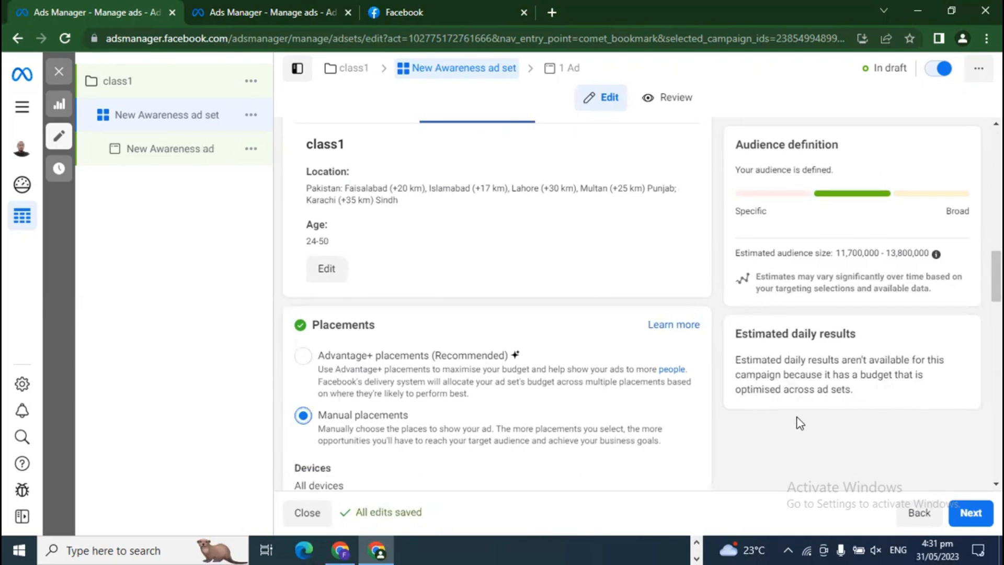
scroll(801, 424, down, 5)
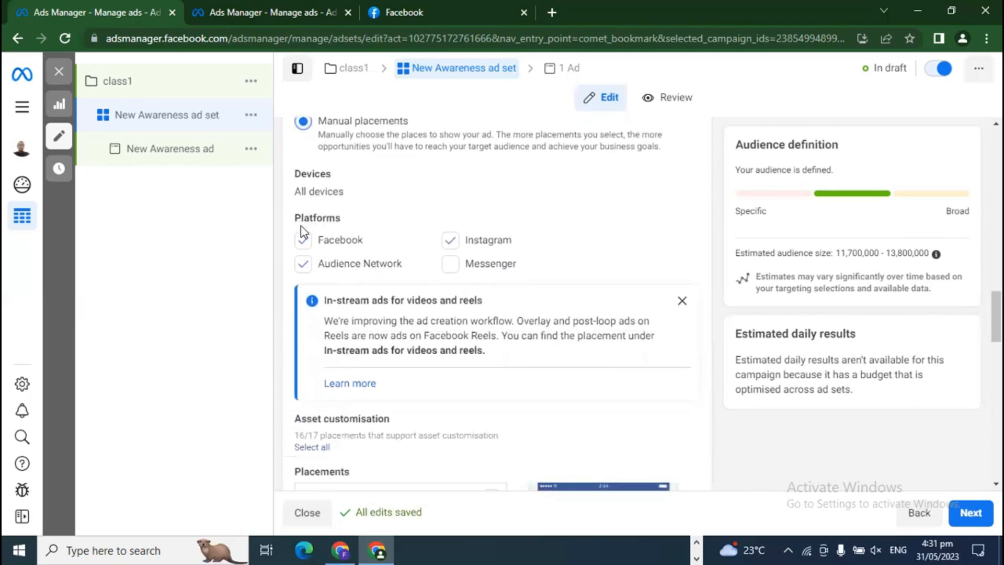
click(682, 301)
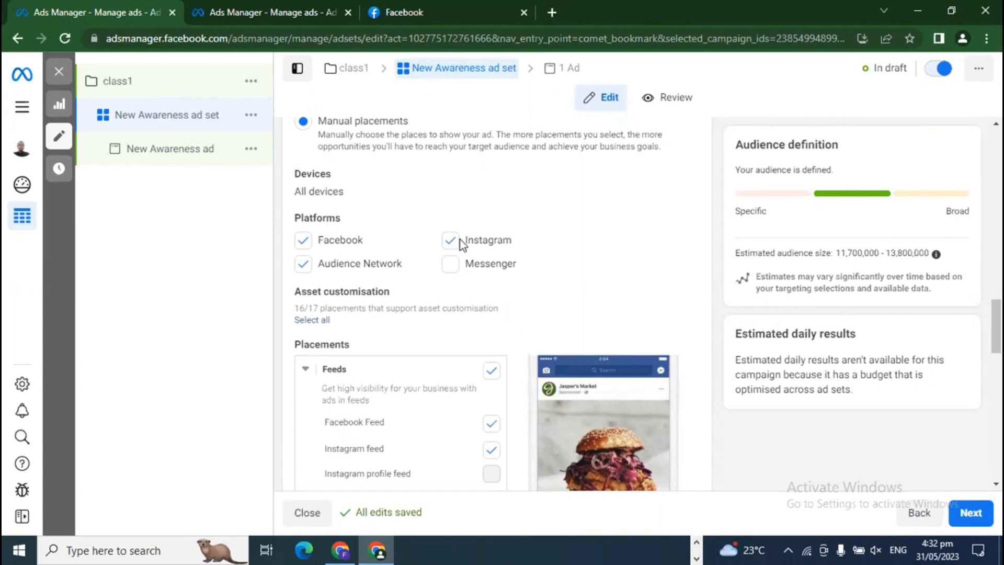
Exclude the Audience Network platform from the placements and include it again.
click(305, 265)
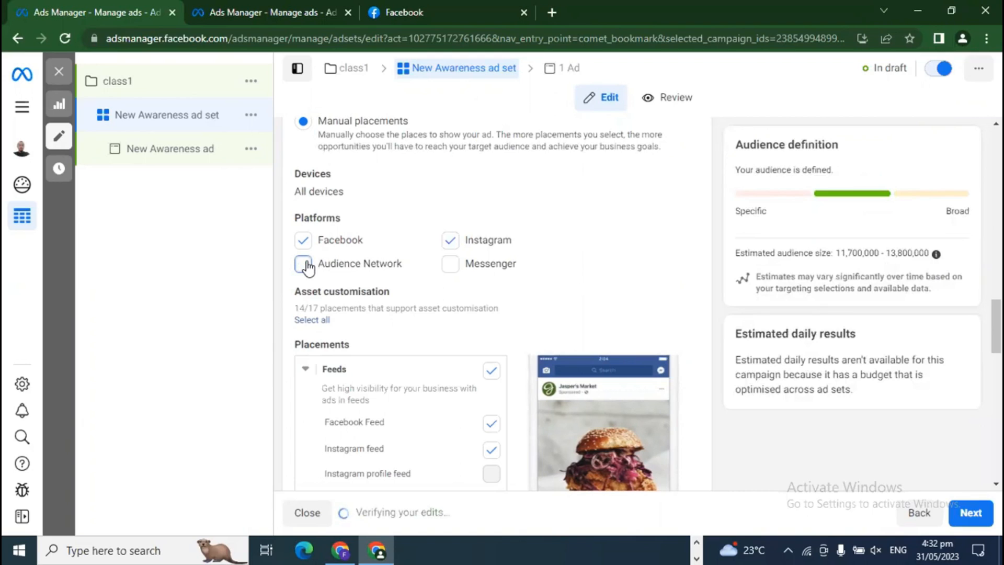
click(306, 265)
Review the individual placements under Feeds, Stories and Reels, and In-stream ads for videos and reels, with their previews.
scroll(755, 453, down, 3)
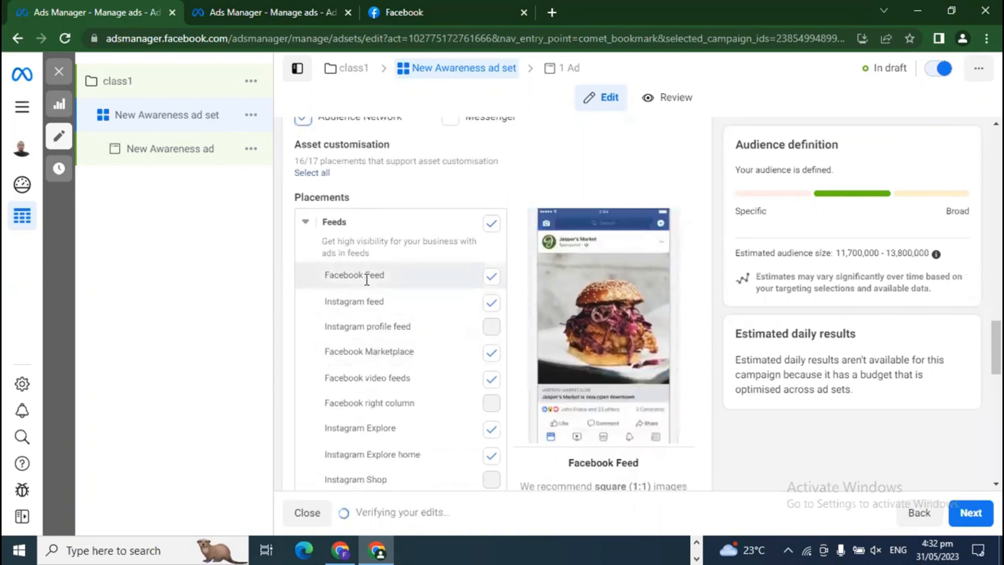
scroll(371, 326, up, 3)
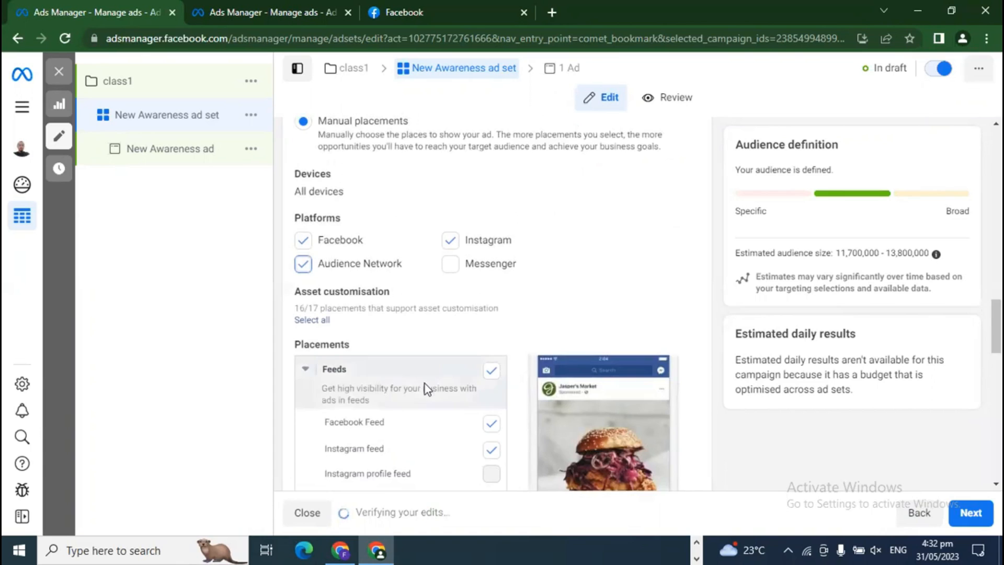
scroll(425, 384, down, 1)
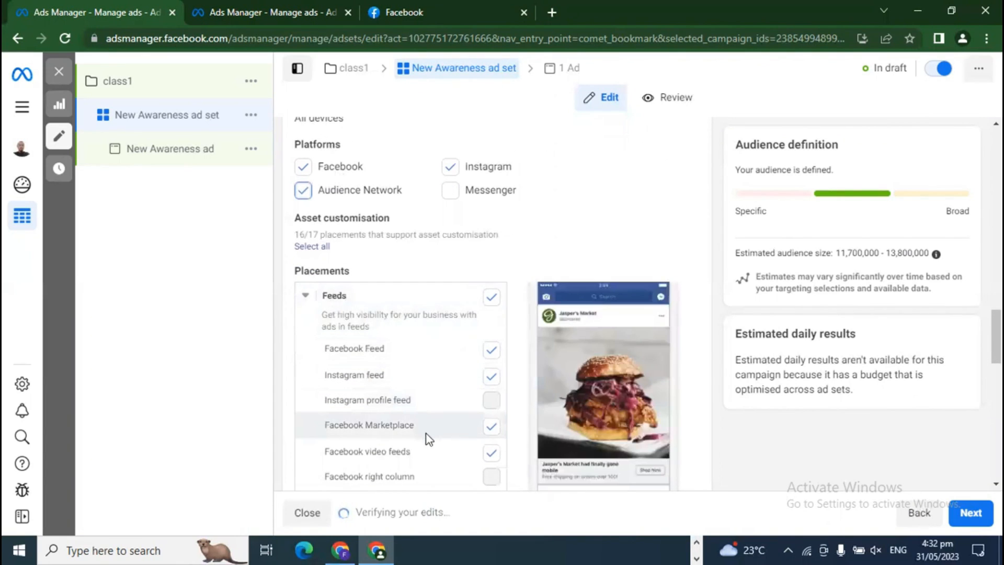
scroll(429, 439, down, 1)
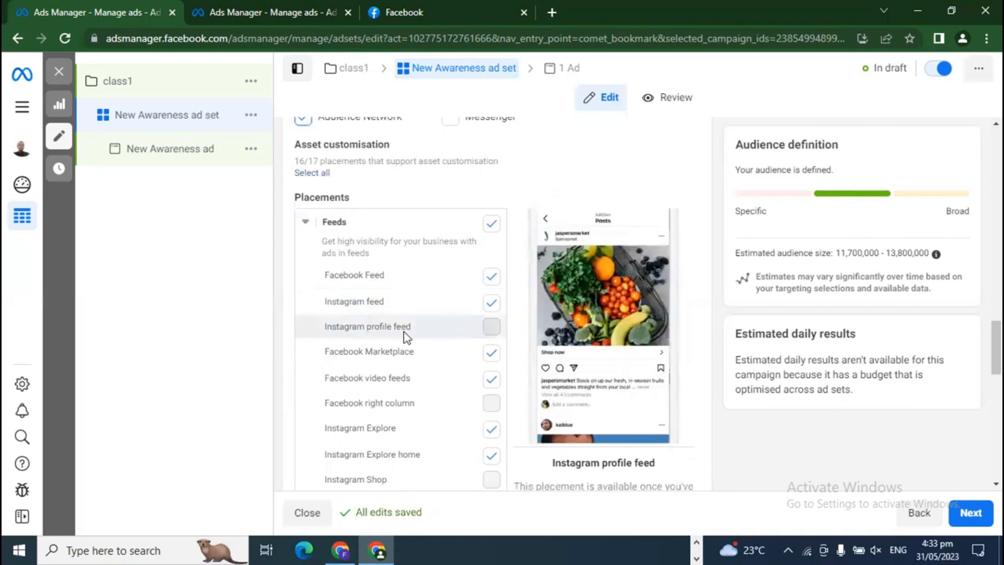
scroll(416, 314, down, 1)
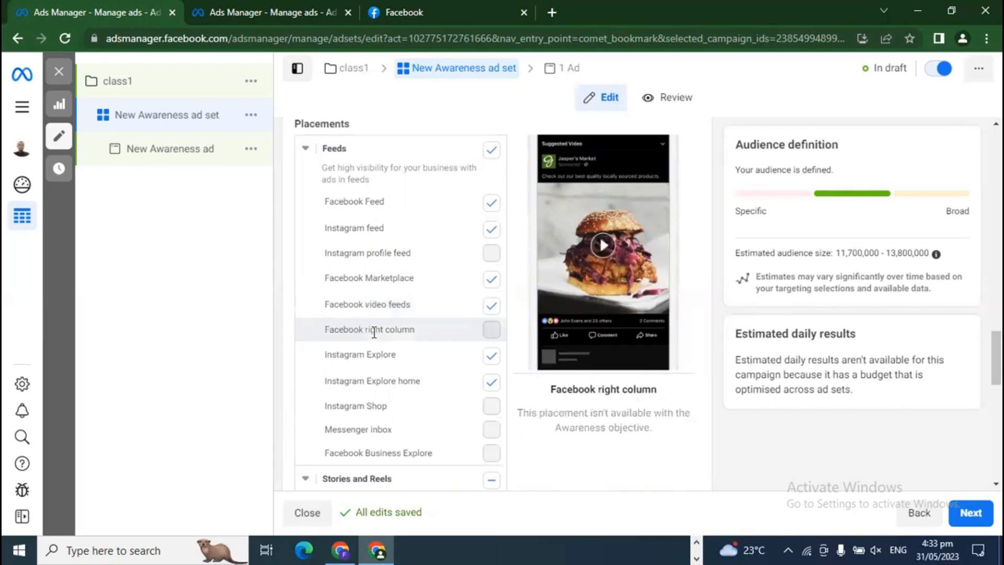
scroll(382, 354, down, 2)
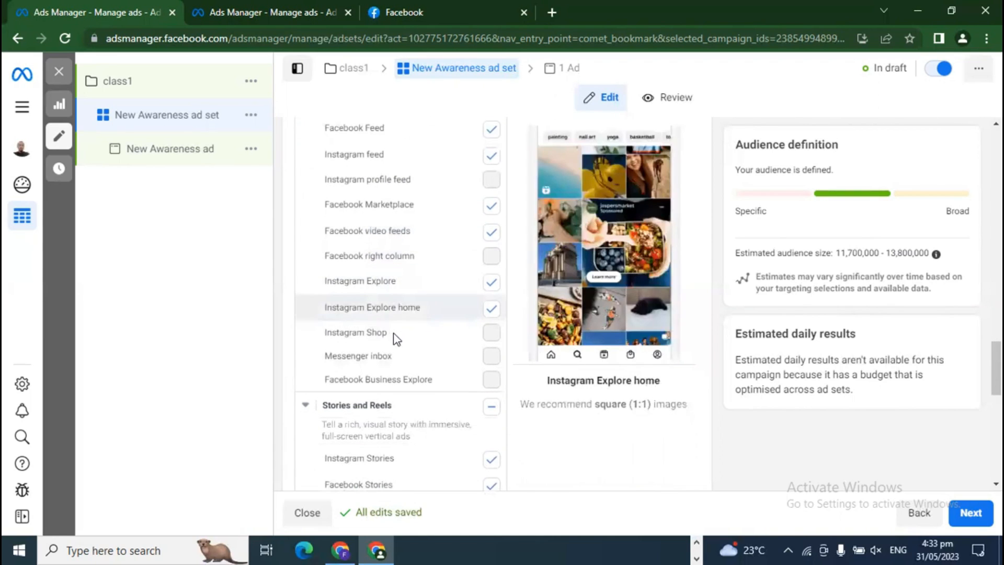
scroll(379, 355, down, 2)
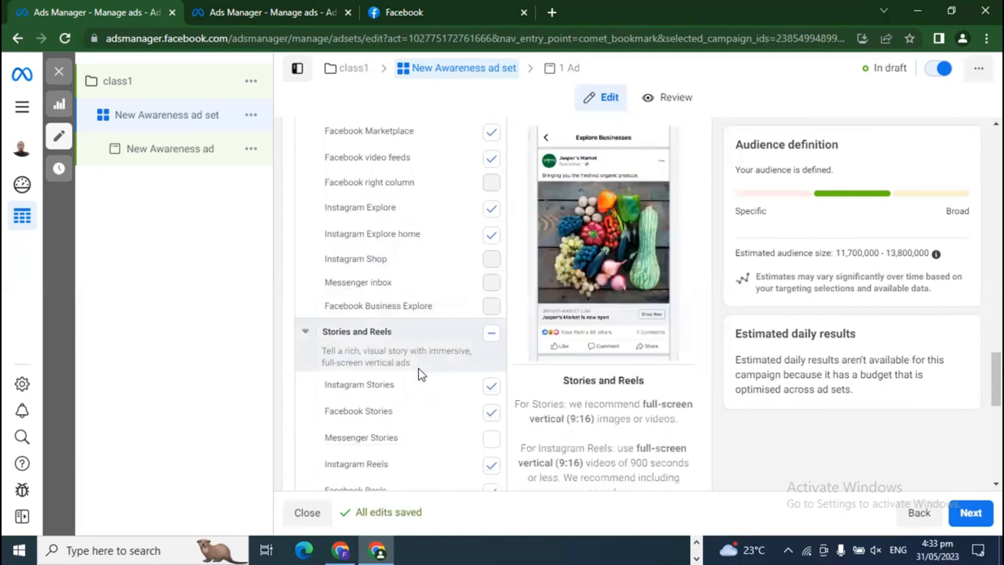
scroll(419, 368, down, 4)
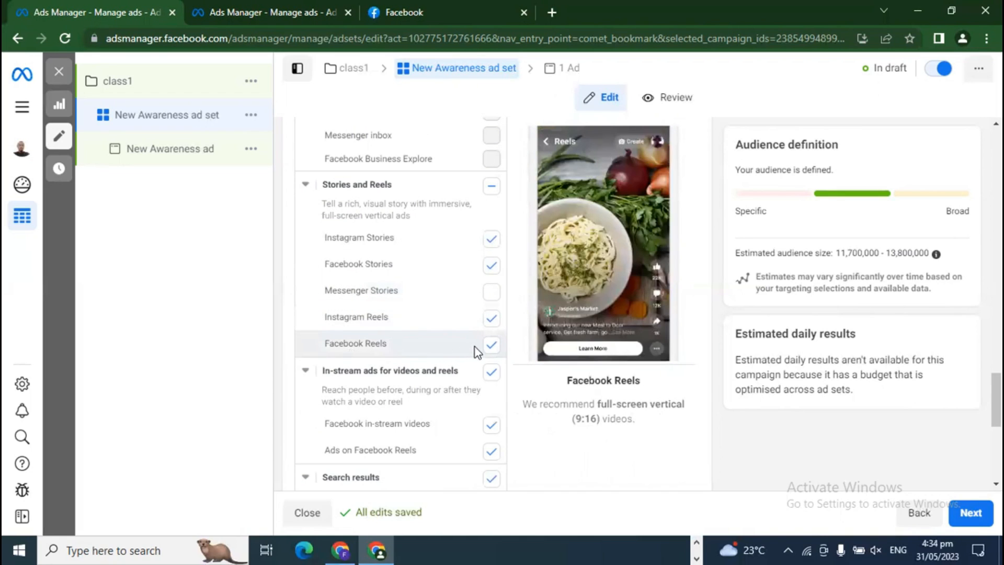
scroll(450, 348, down, 1)
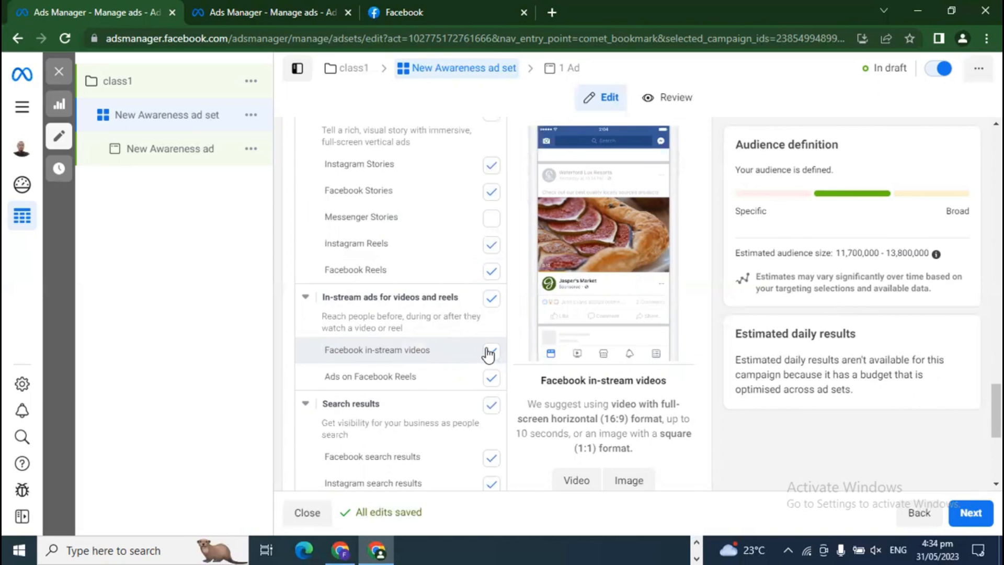
Review the individual placements under Search results, Messages, and Apps and sites, with their previews.
scroll(486, 355, down, 1)
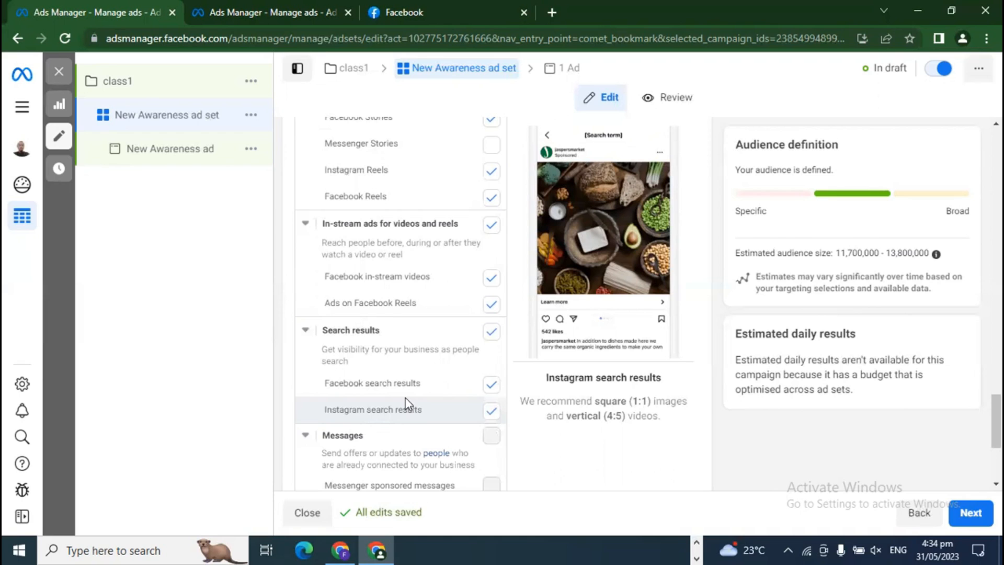
scroll(406, 405, down, 3)
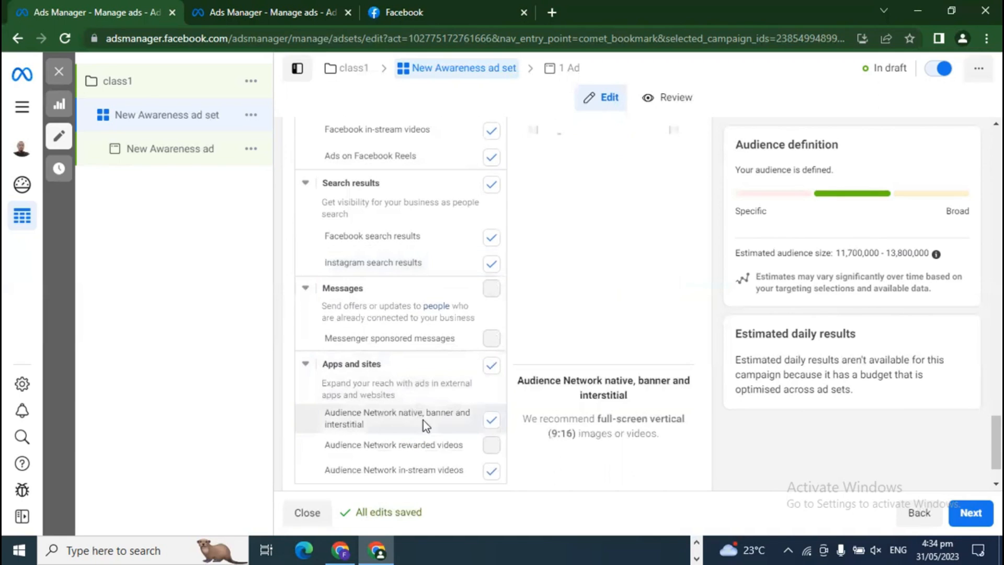
scroll(384, 384, down, 1)
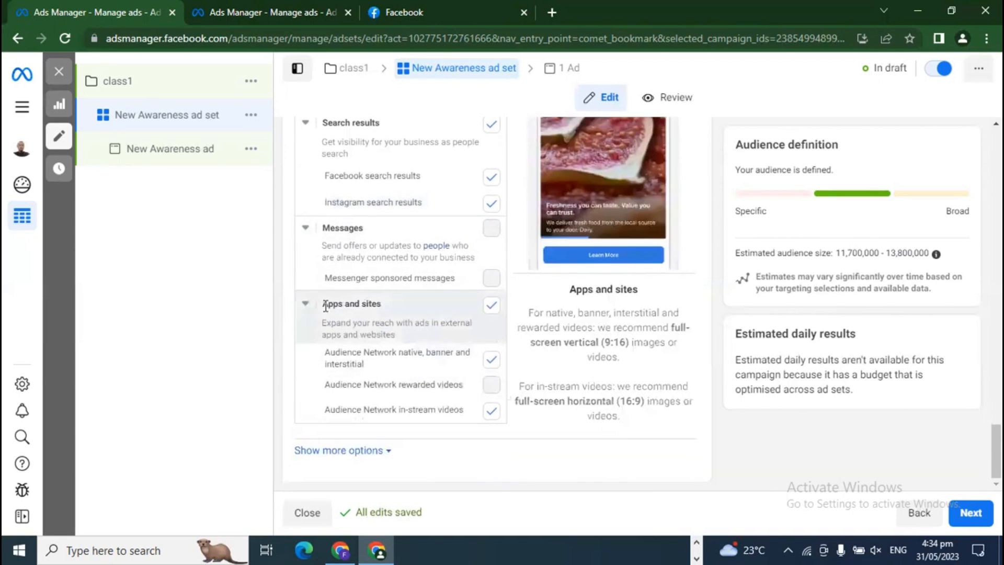
drag(322, 304, 384, 310)
click(384, 310)
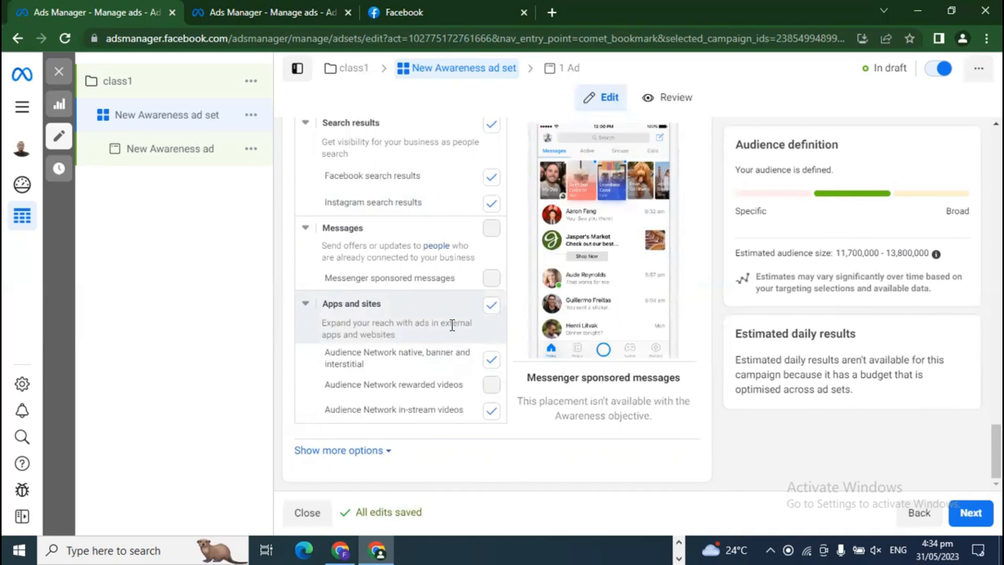
click(492, 305)
scroll(612, 211, up, 3)
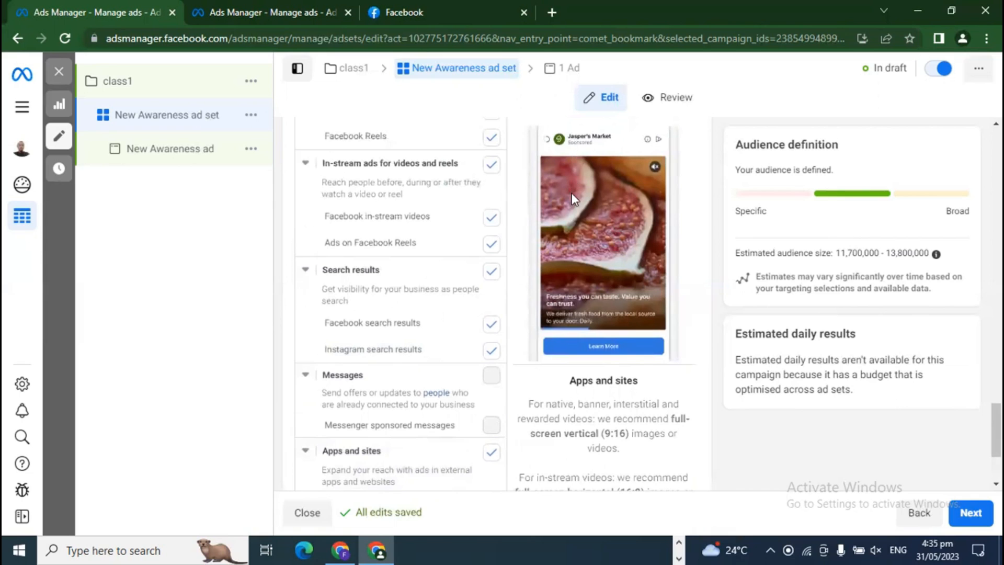
scroll(482, 418, down, 3)
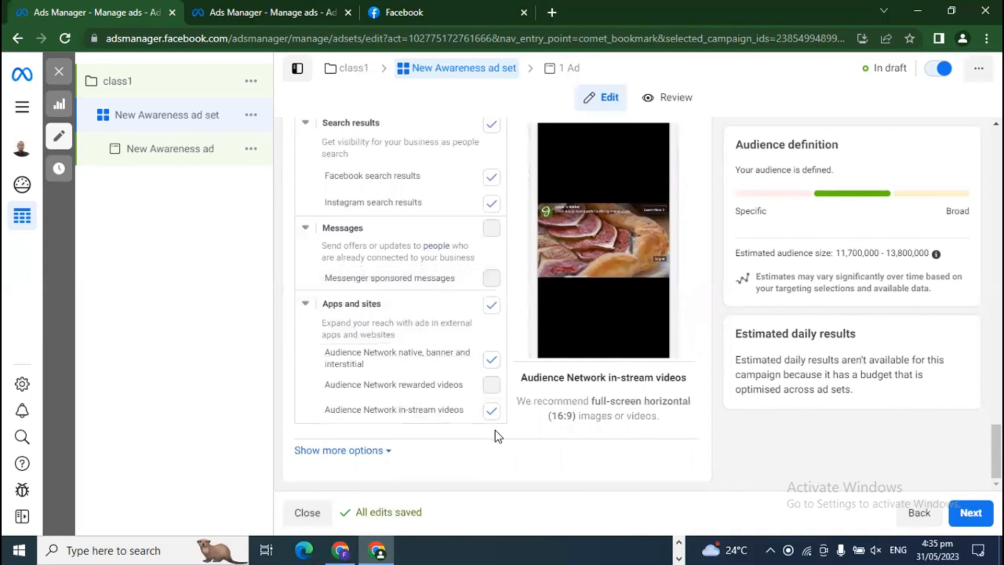
Switch the ad set back to Advantage+ placements and expand the additional placement options for brand safety and suitability.
scroll(479, 440, up, 8)
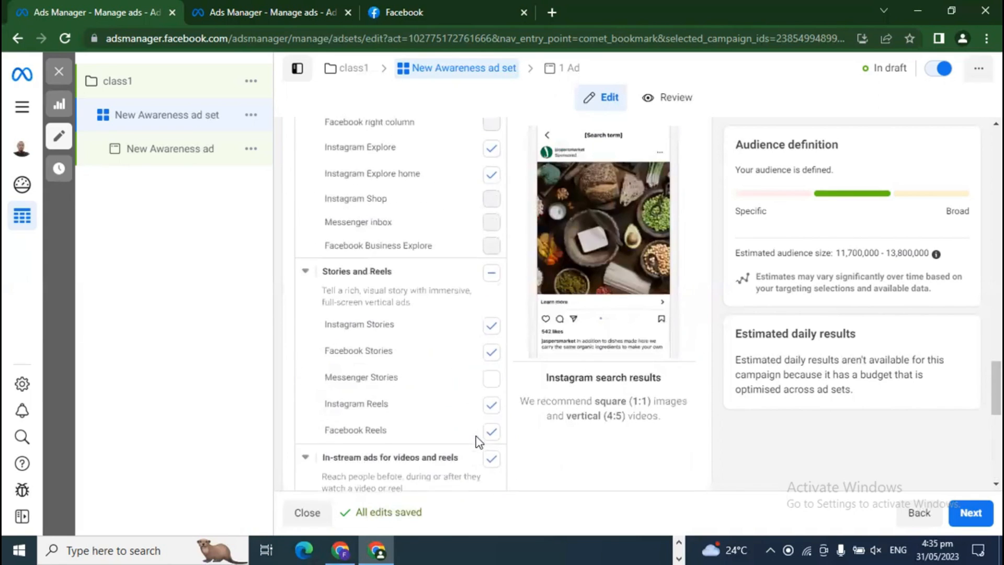
scroll(478, 439, up, 10)
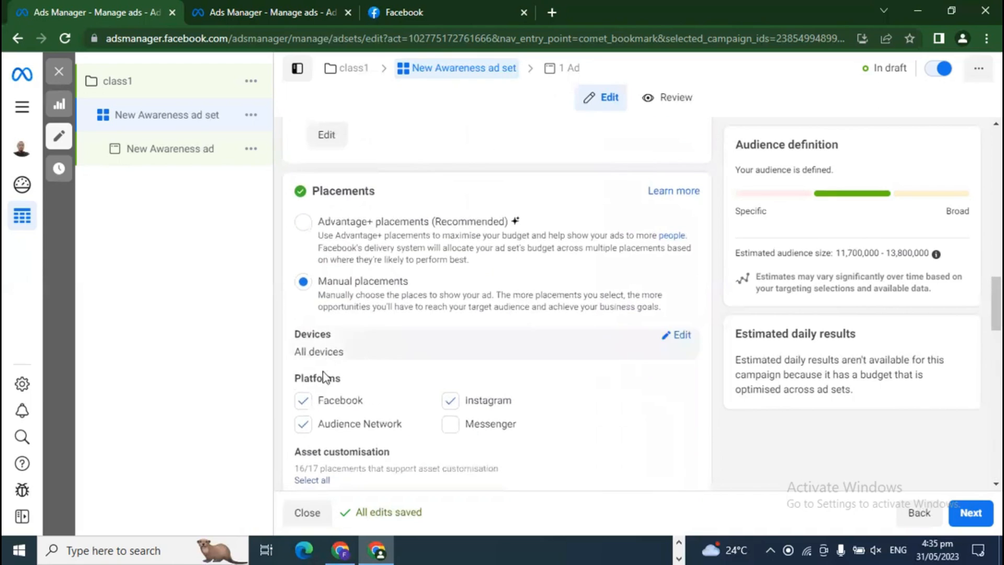
scroll(448, 388, down, 3)
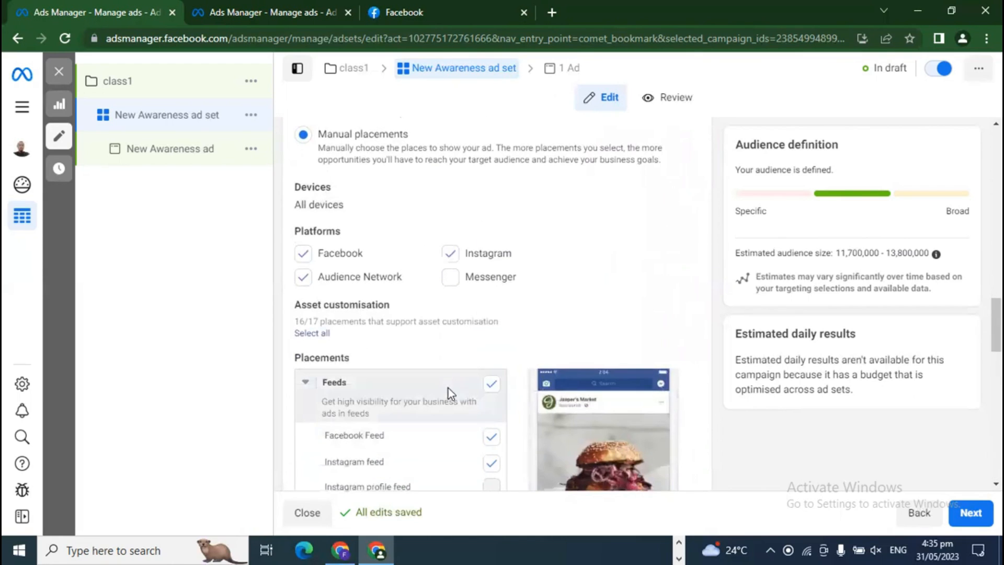
scroll(454, 416, up, 2)
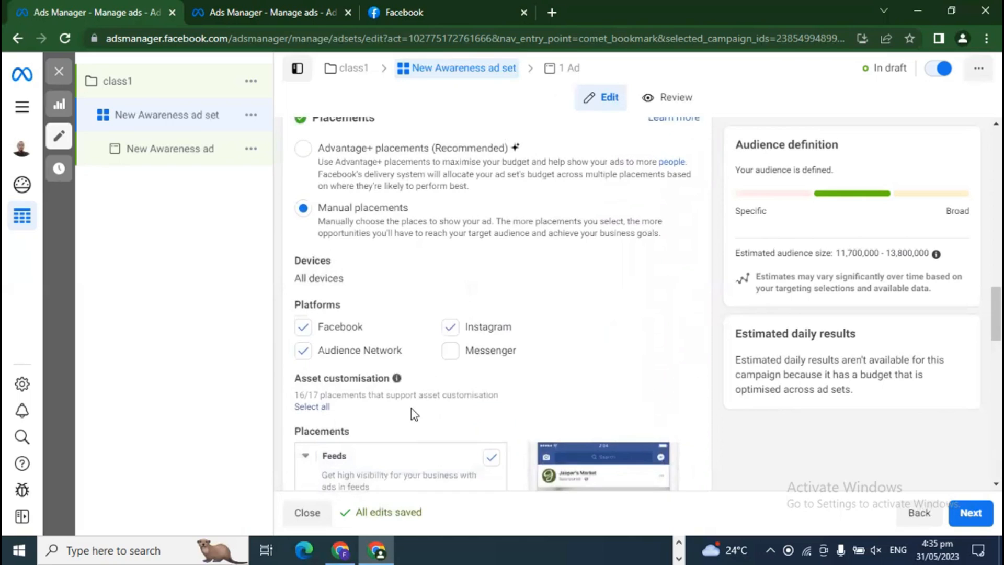
scroll(333, 264, up, 2)
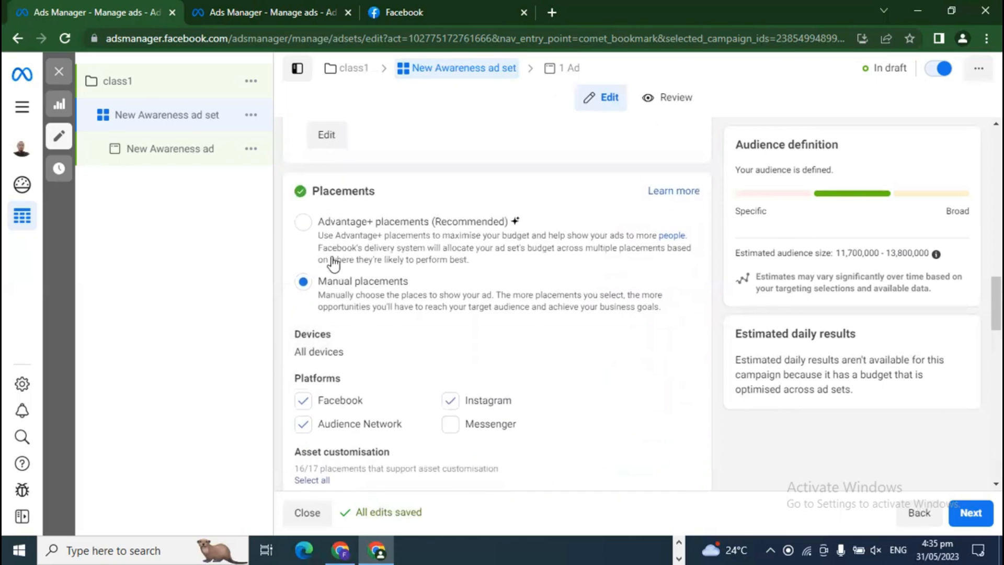
click(307, 224)
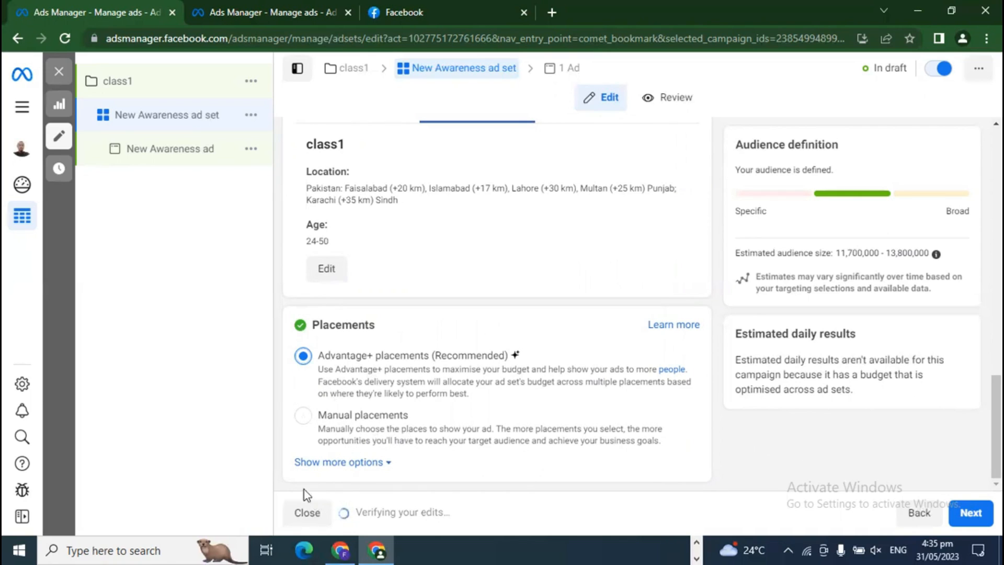
click(337, 462)
scroll(592, 432, down, 4)
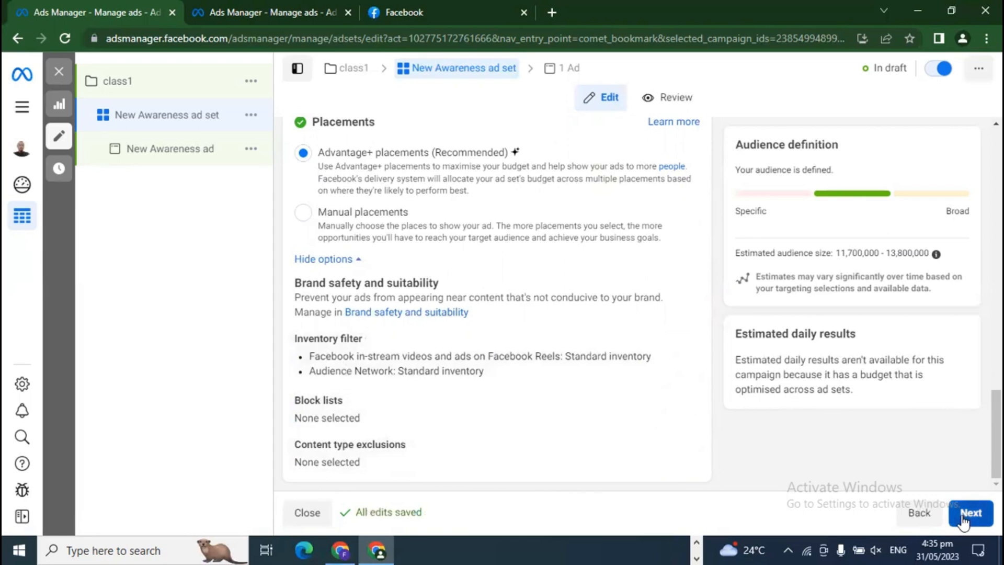
Review the whole ad set: performance goal, Facebook Page, dynamic creative, schedule, saved audience, placements and brand safety settings.
scroll(642, 415, up, 3)
scroll(642, 416, up, 15)
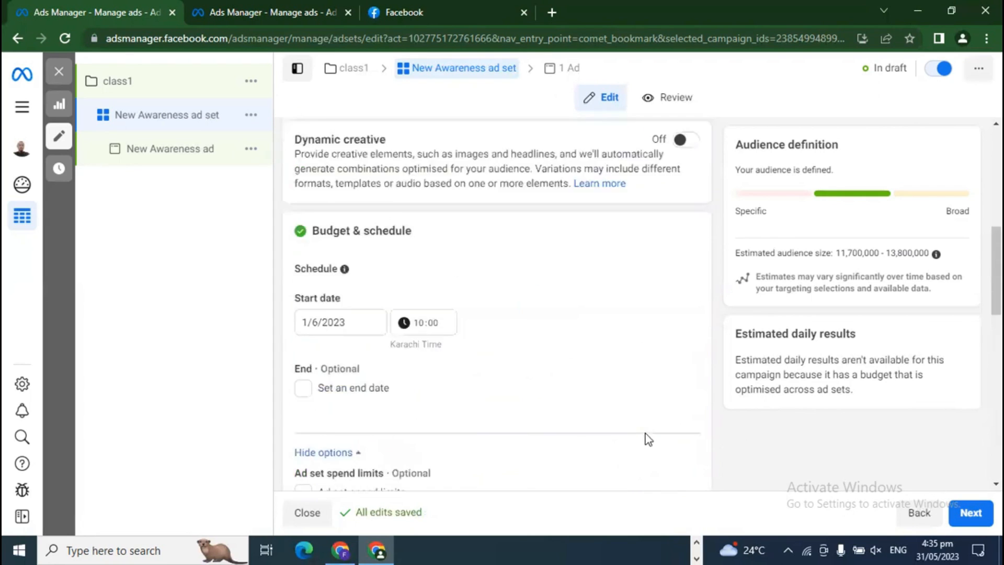
scroll(657, 456, down, 15)
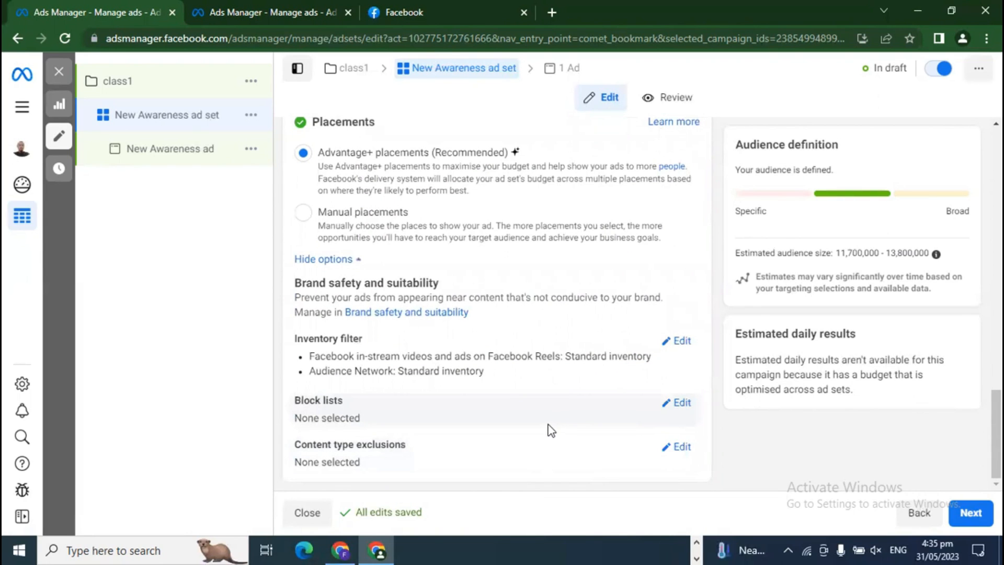
scroll(553, 426, up, 10)
scroll(551, 428, up, 4)
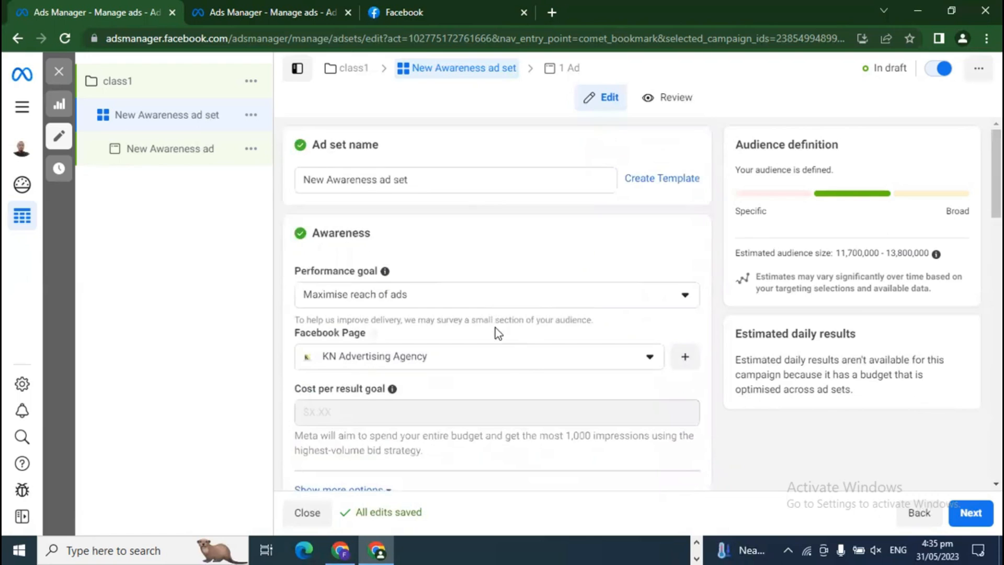
scroll(381, 290, down, 1)
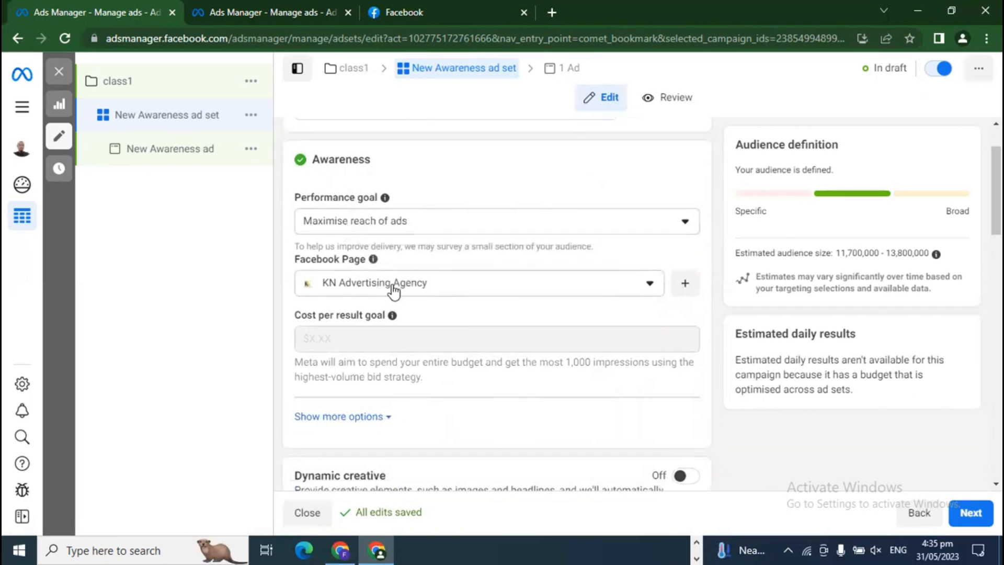
scroll(476, 338, down, 2)
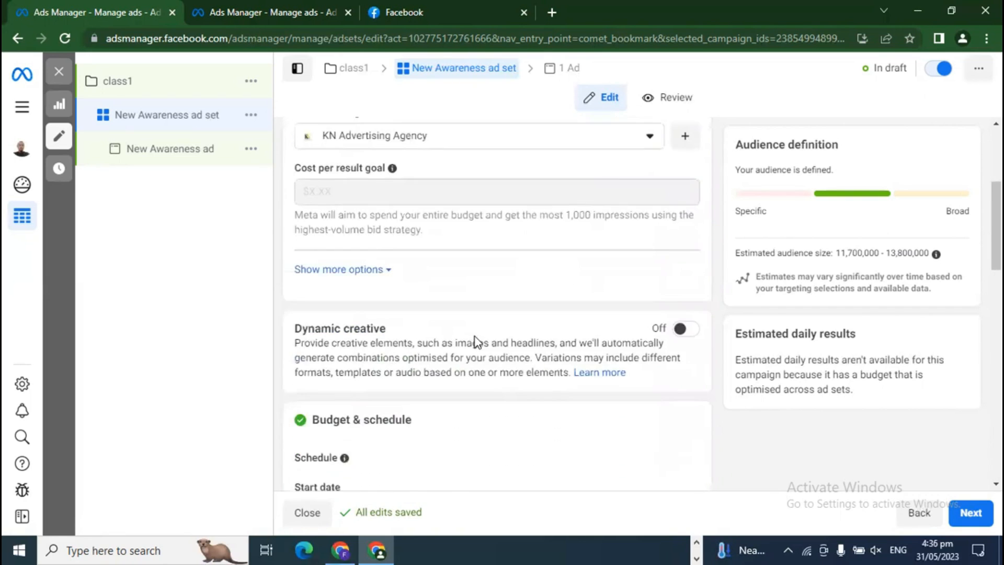
scroll(477, 341, down, 5)
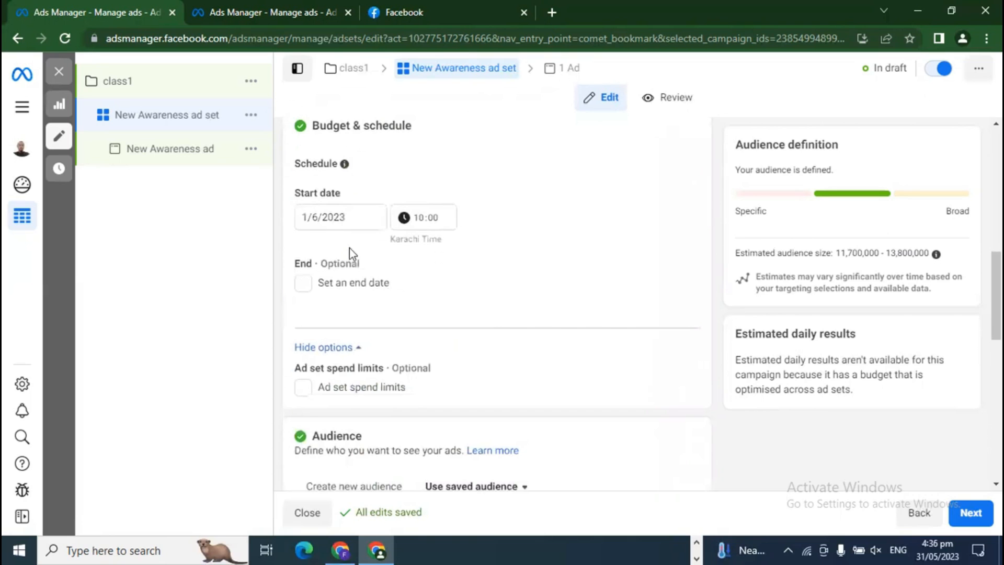
scroll(426, 314, down, 5)
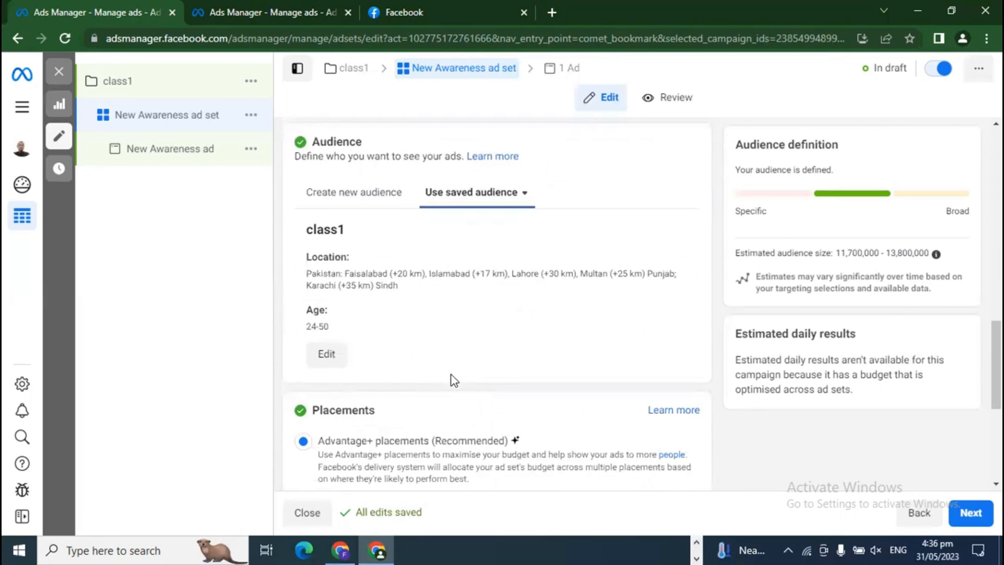
scroll(454, 381, down, 5)
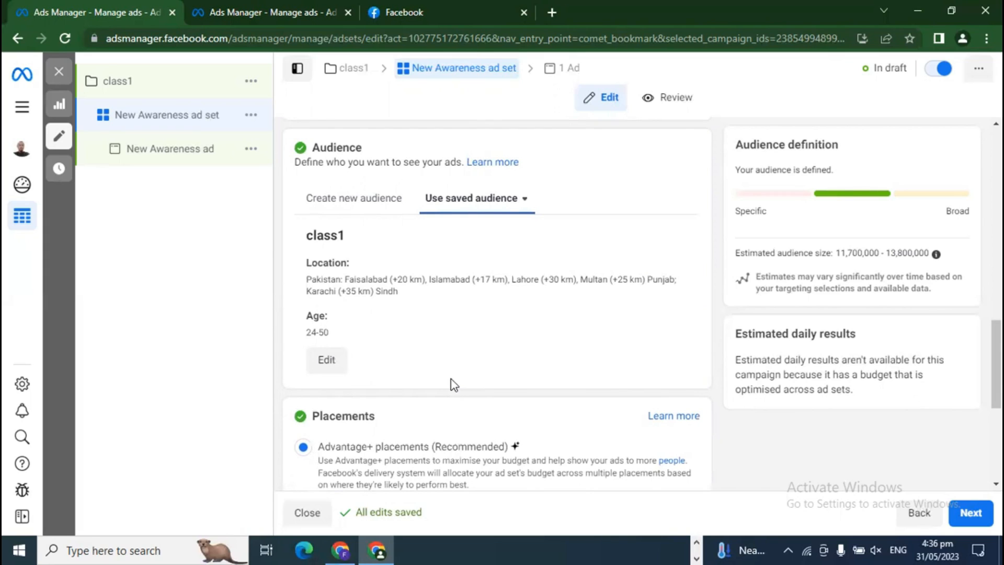
scroll(469, 393, down, 2)
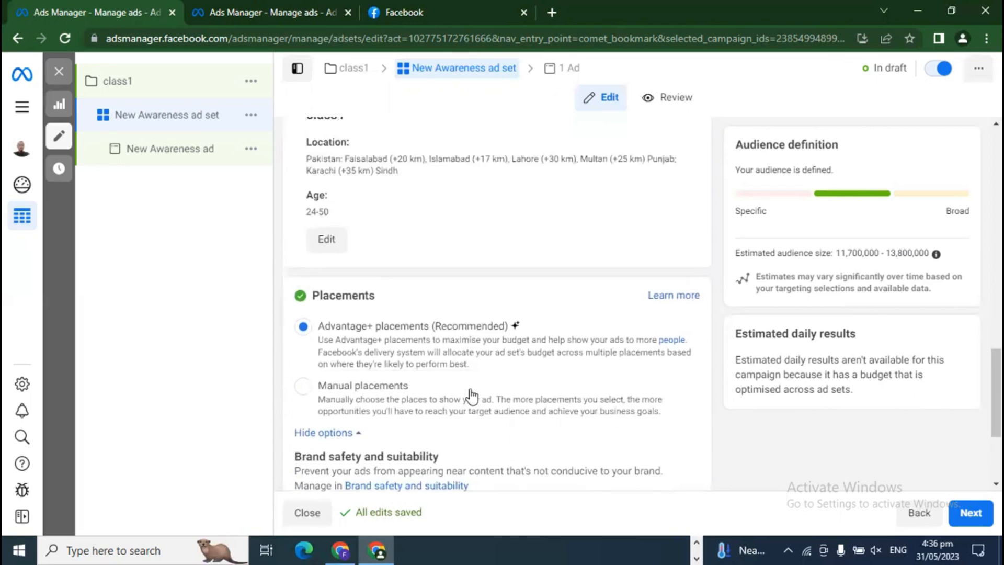
scroll(473, 398, up, 2)
scroll(481, 400, down, 4)
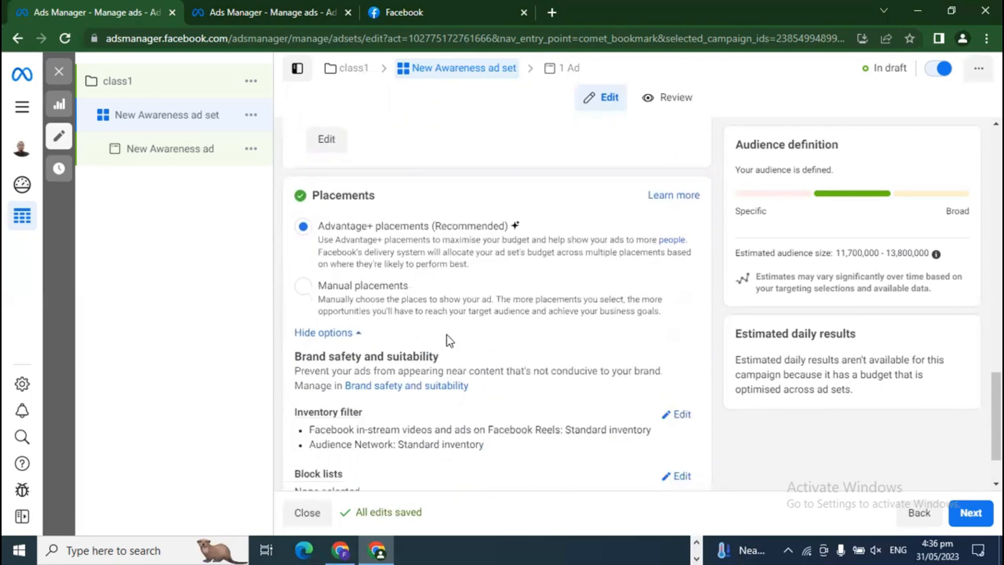
scroll(492, 361, down, 1)
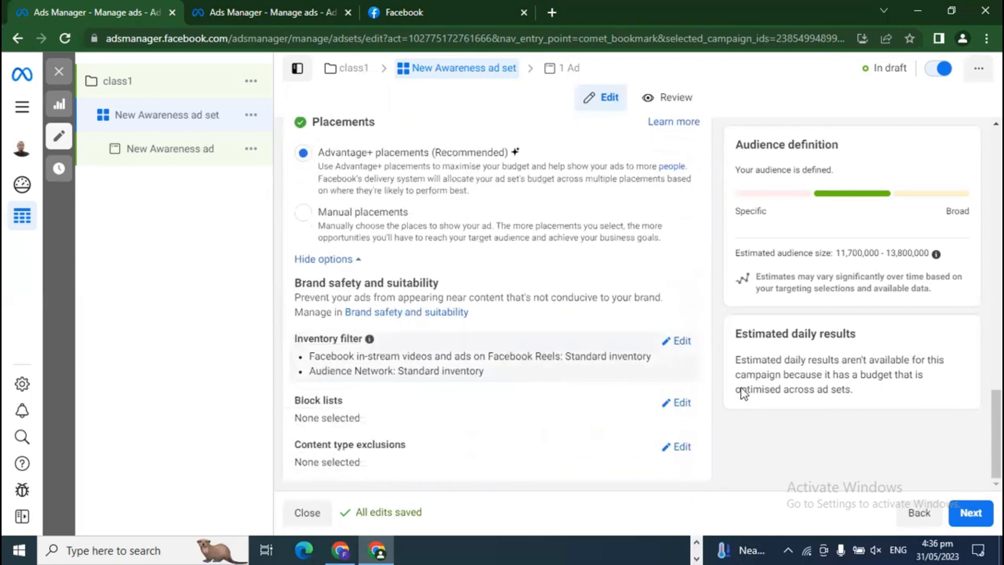
Continue to the New Awareness ad and dismiss its recommendations pop-up.
click(972, 513)
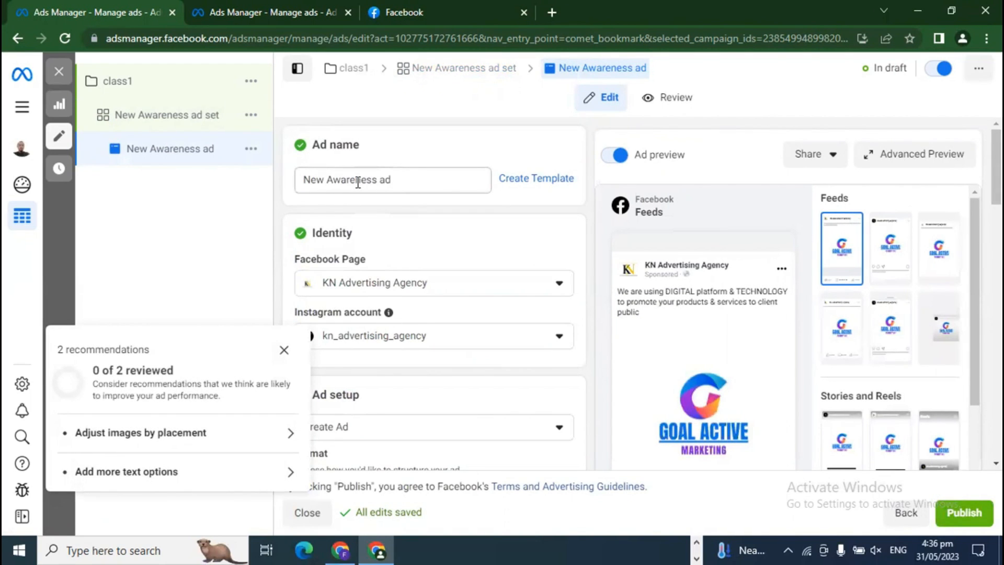
click(284, 350)
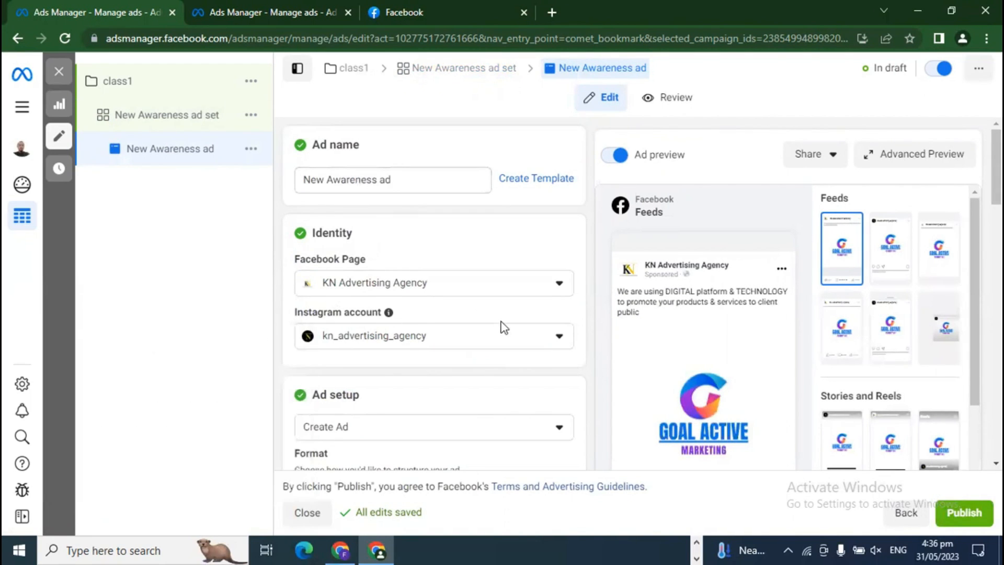
Look through the ad's identity, format, media and primary text, and dismiss the notice about the moved Instant Experience option.
scroll(504, 328, down, 2)
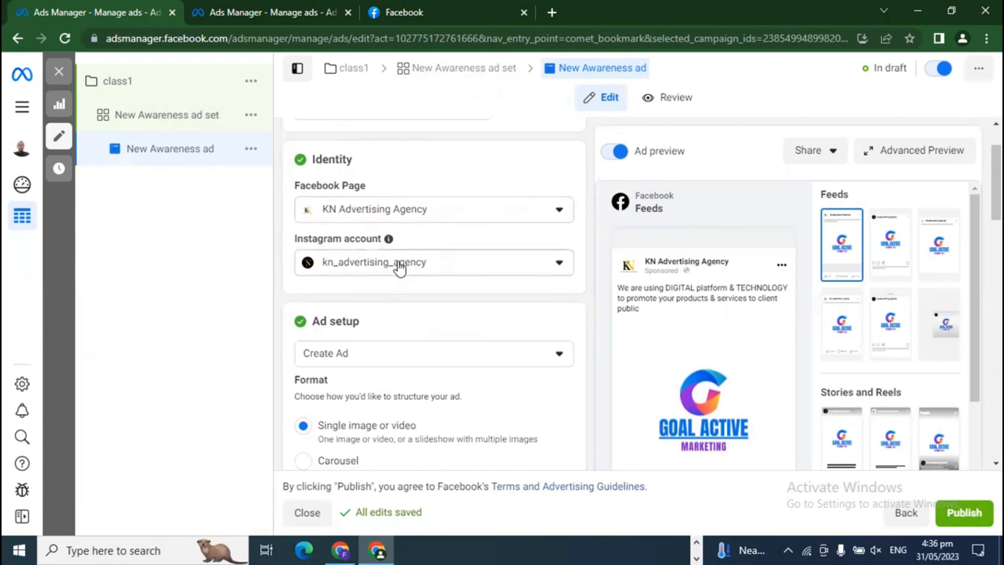
scroll(400, 268, down, 3)
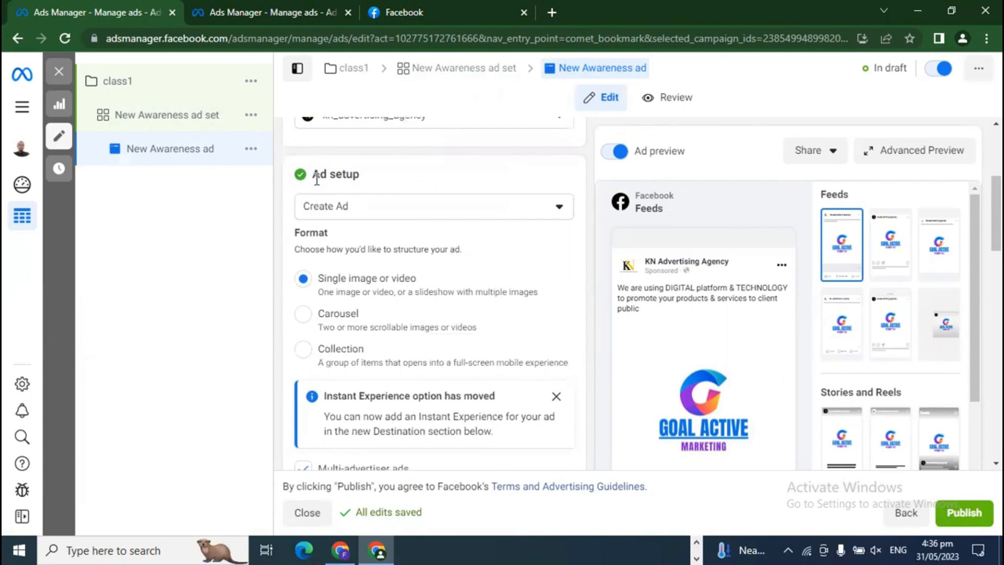
scroll(396, 317, down, 3)
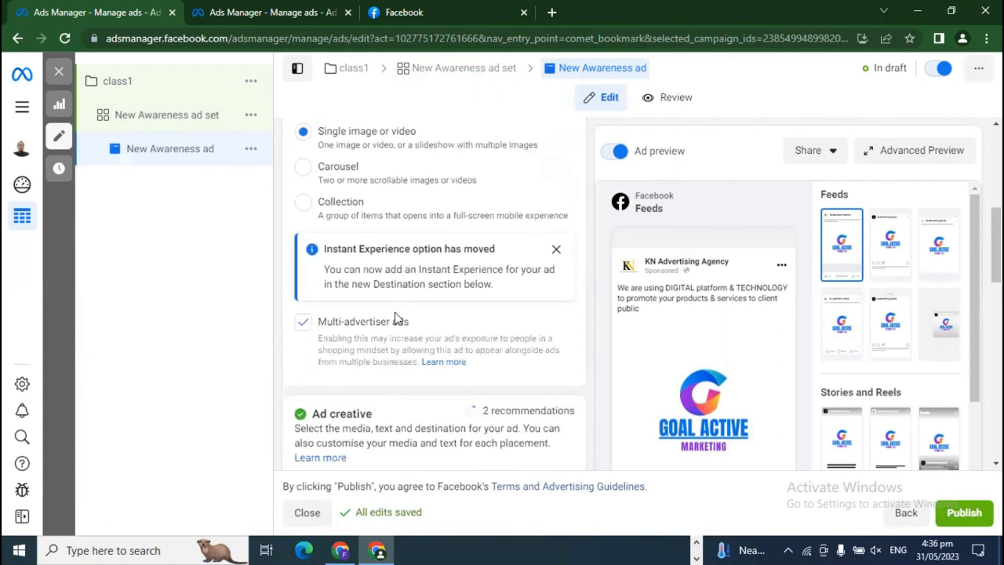
scroll(396, 316, down, 8)
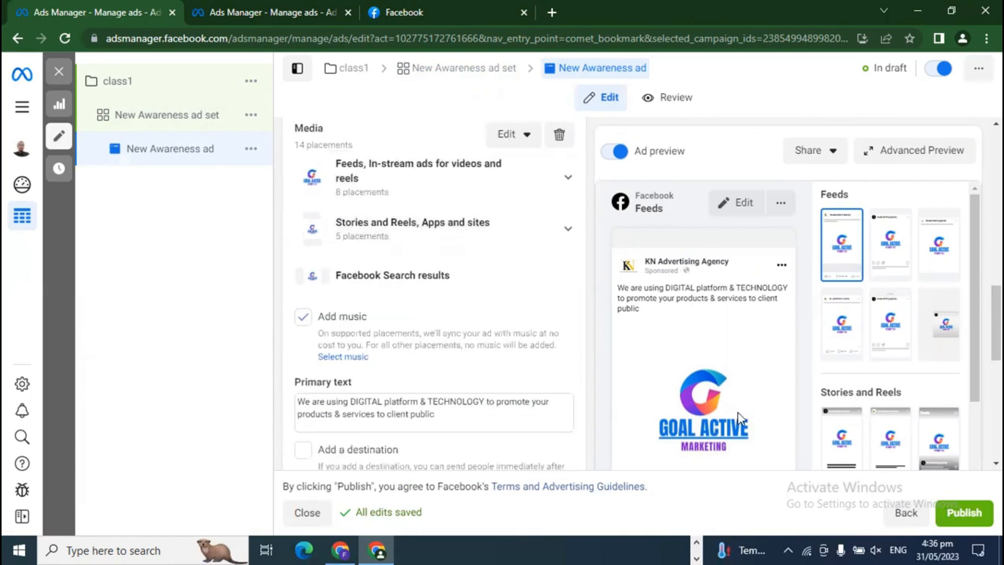
scroll(480, 368, up, 3)
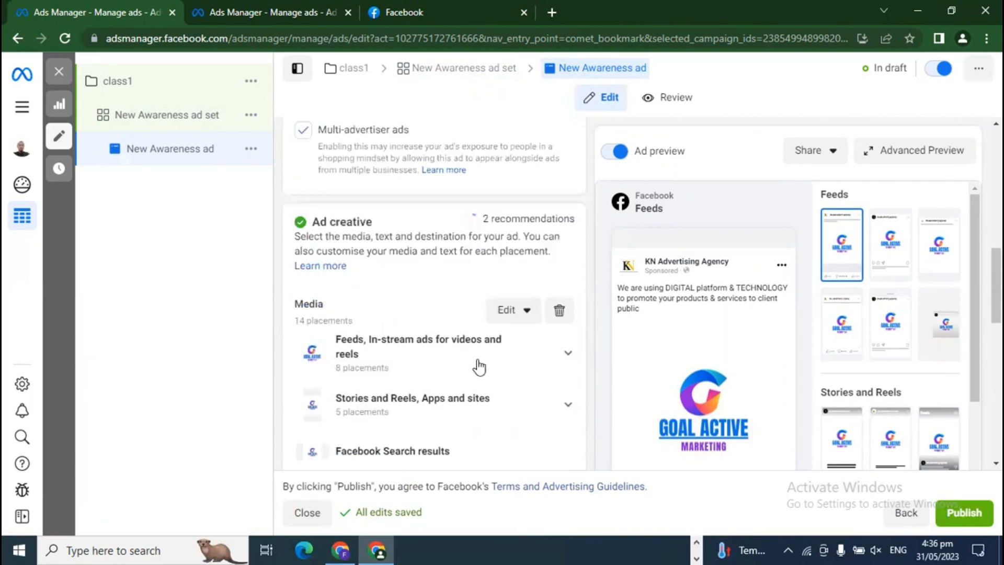
scroll(477, 368, up, 4)
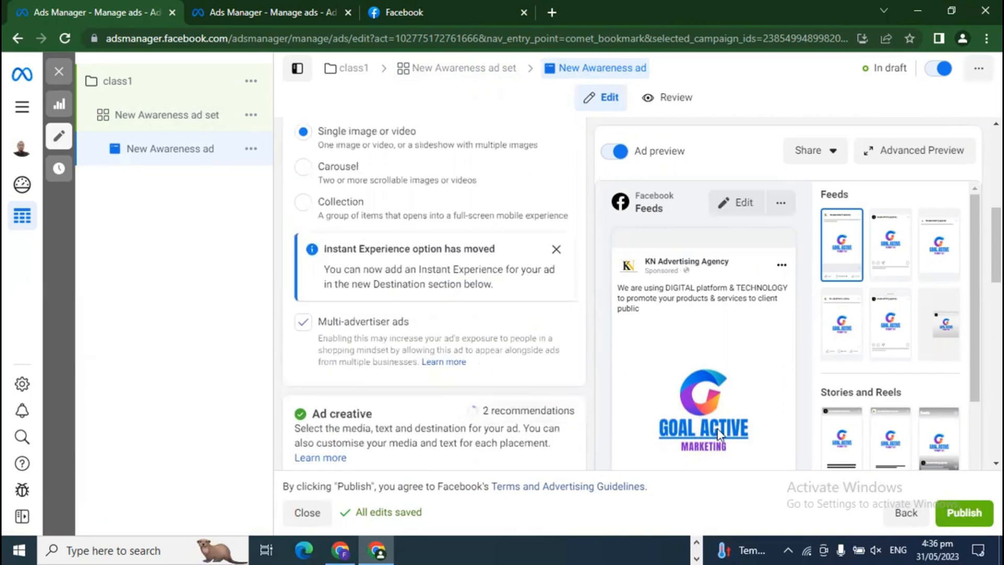
click(556, 250)
Check the ad previews for Stories and Reels and in-stream placements, and return to the Ad setup section.
scroll(542, 410, up, 3)
scroll(543, 410, down, 3)
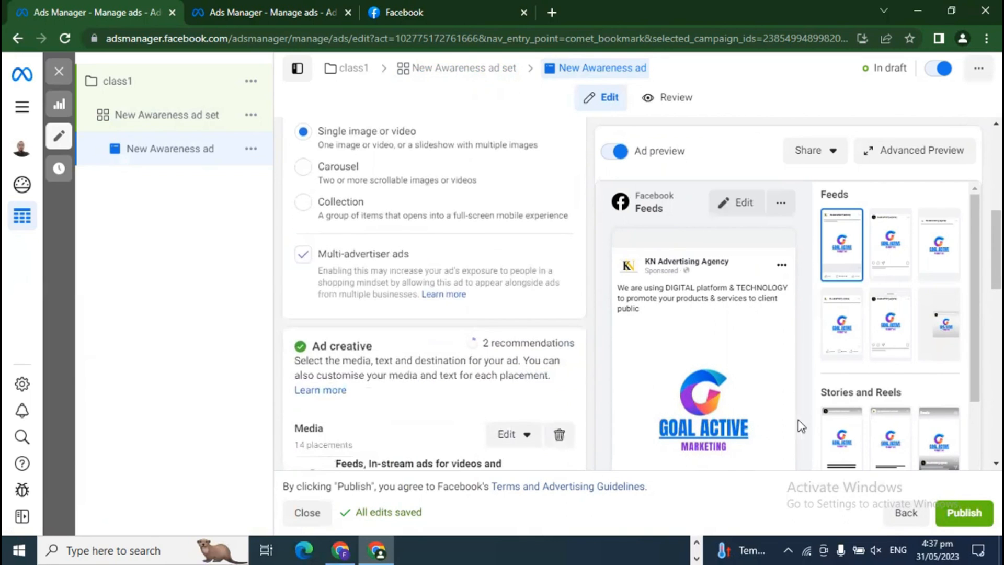
scroll(834, 431, down, 5)
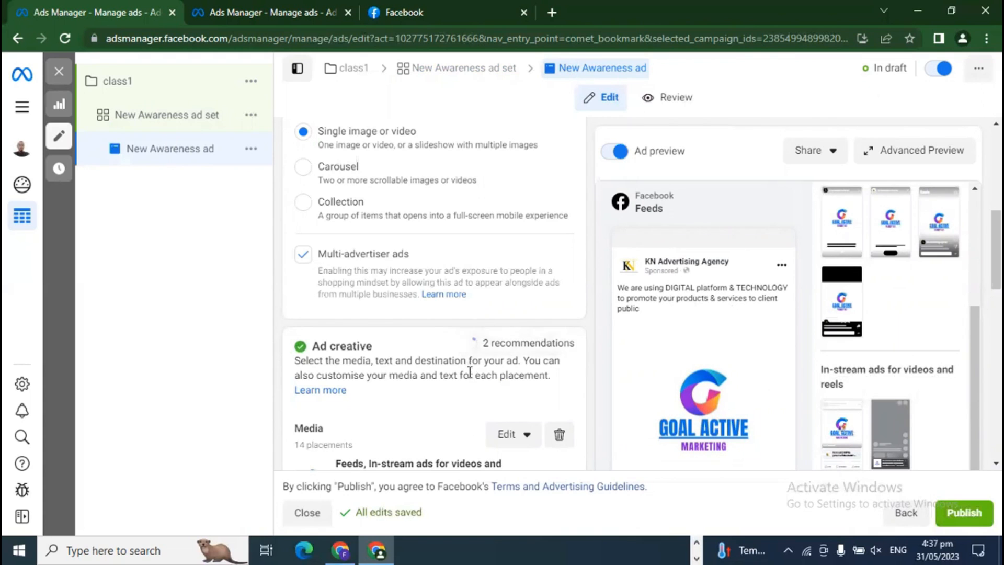
scroll(473, 361, up, 4)
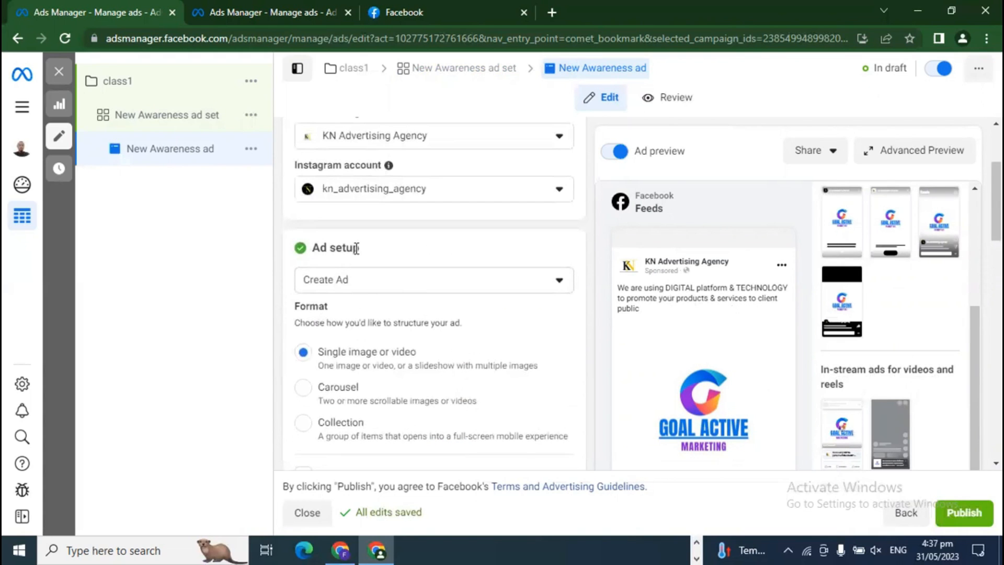
Switch the ad setup to Use existing post and select the "Grow Your Business Online Benefits" Facebook photo post from 18 May 2023.
click(341, 285)
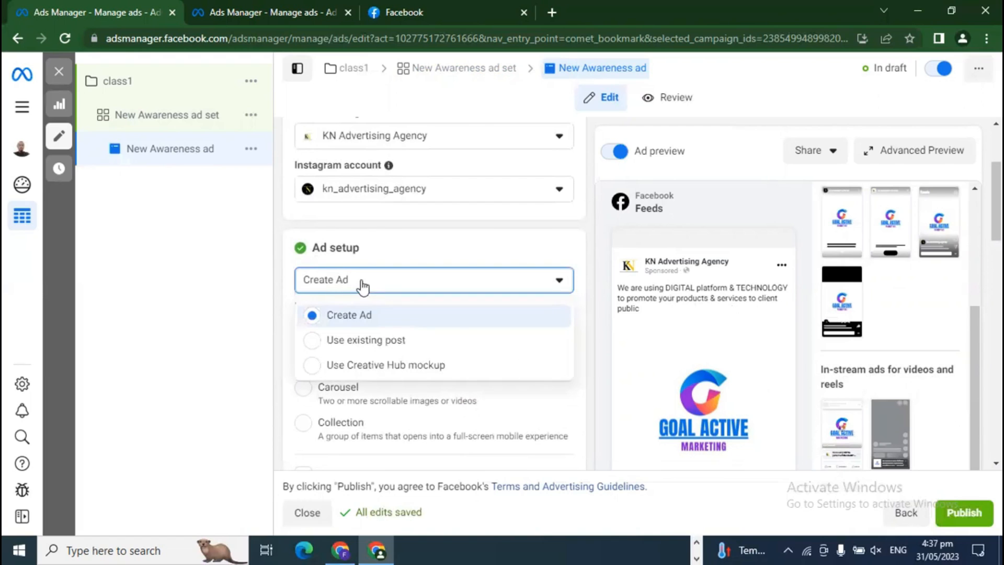
click(357, 341)
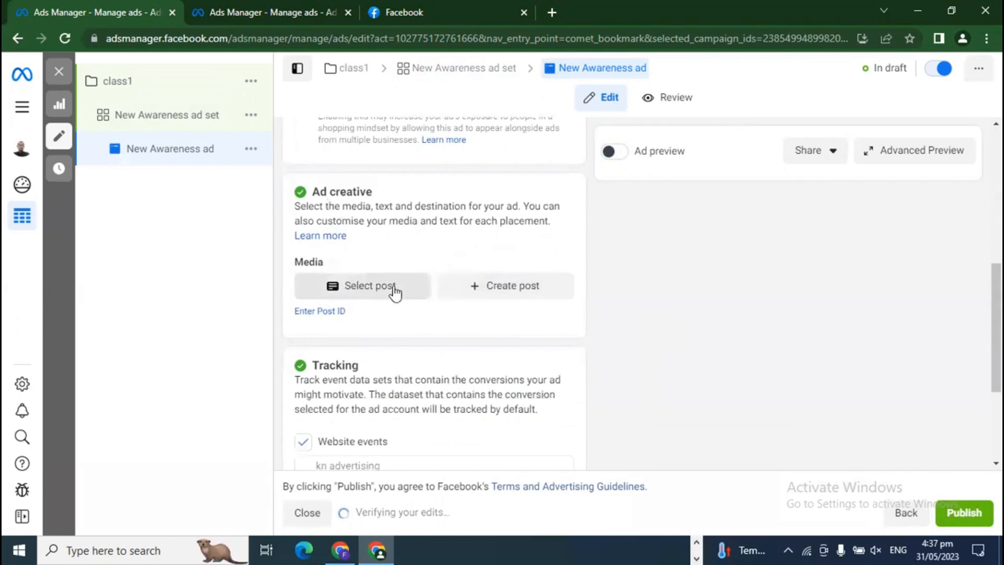
click(376, 292)
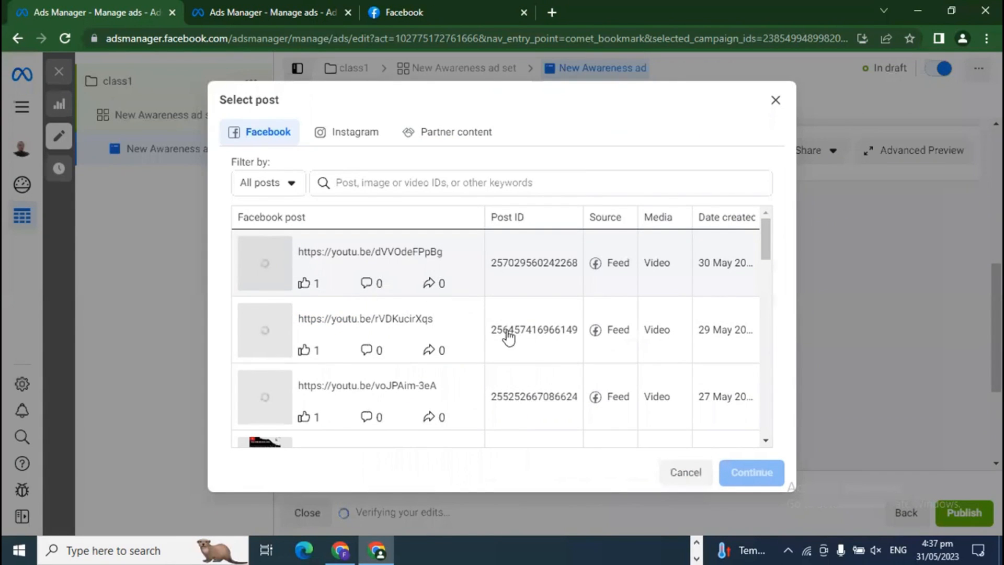
scroll(412, 371, down, 3)
scroll(412, 371, down, 3)
scroll(491, 402, down, 10)
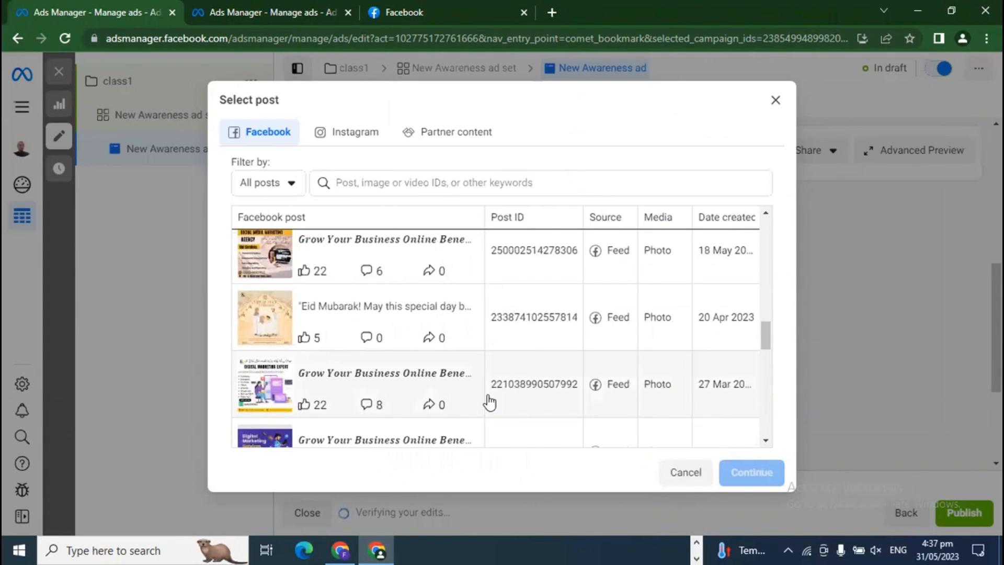
scroll(490, 401, up, 1)
click(355, 331)
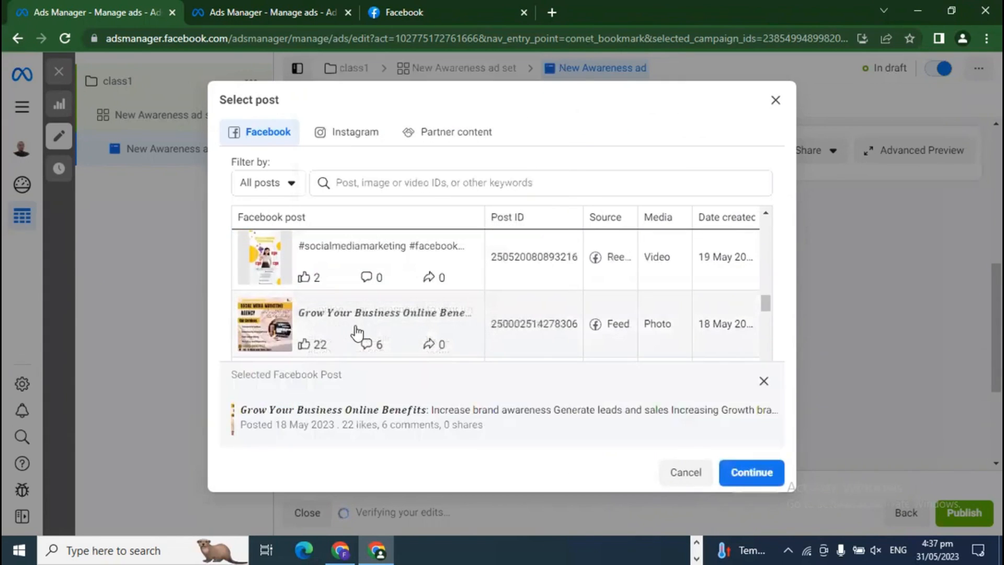
click(759, 473)
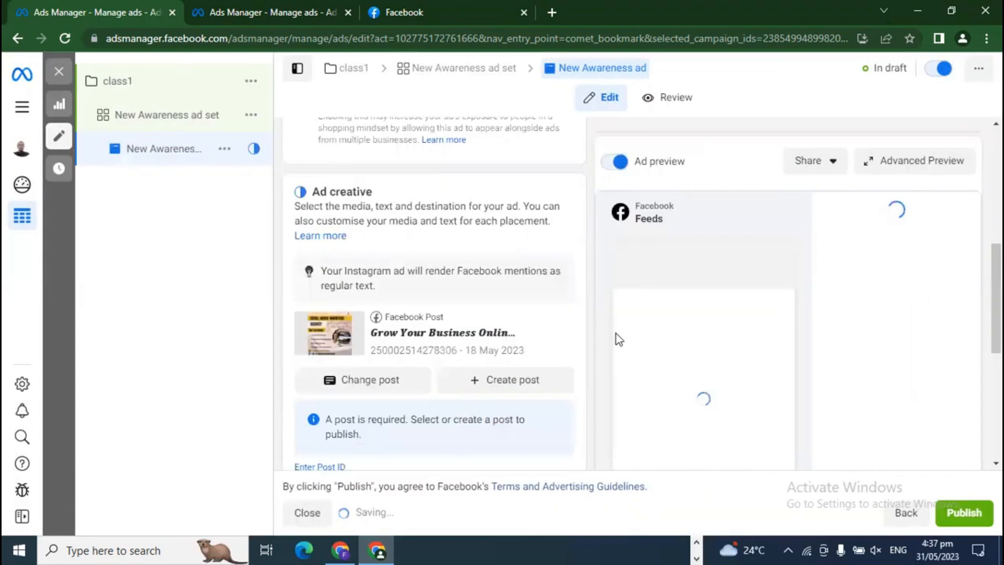
Check the selected post's call to action and feed preview, and turn off website events tracking for the ad.
scroll(605, 390, down, 3)
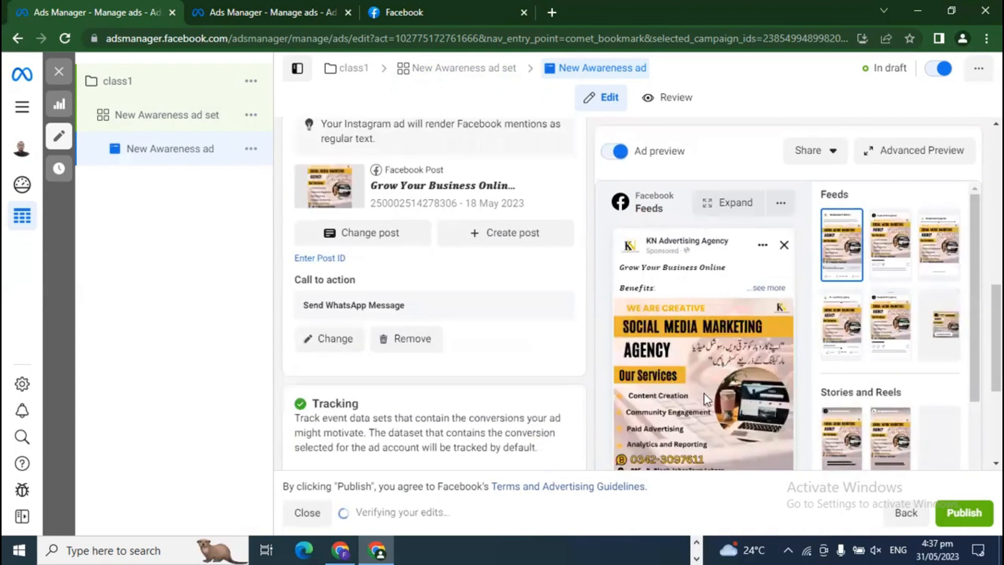
scroll(708, 394, down, 3)
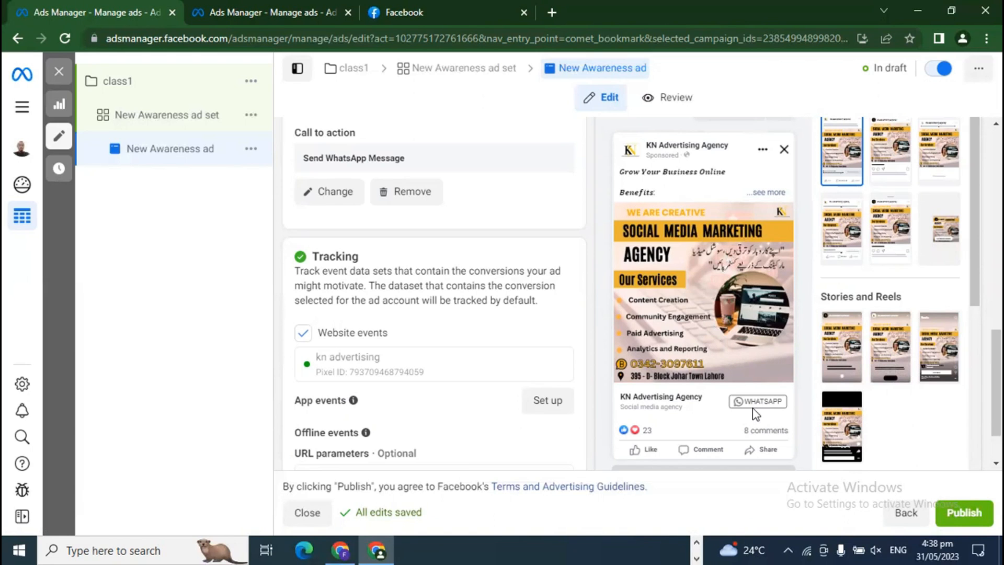
scroll(754, 410, up, 2)
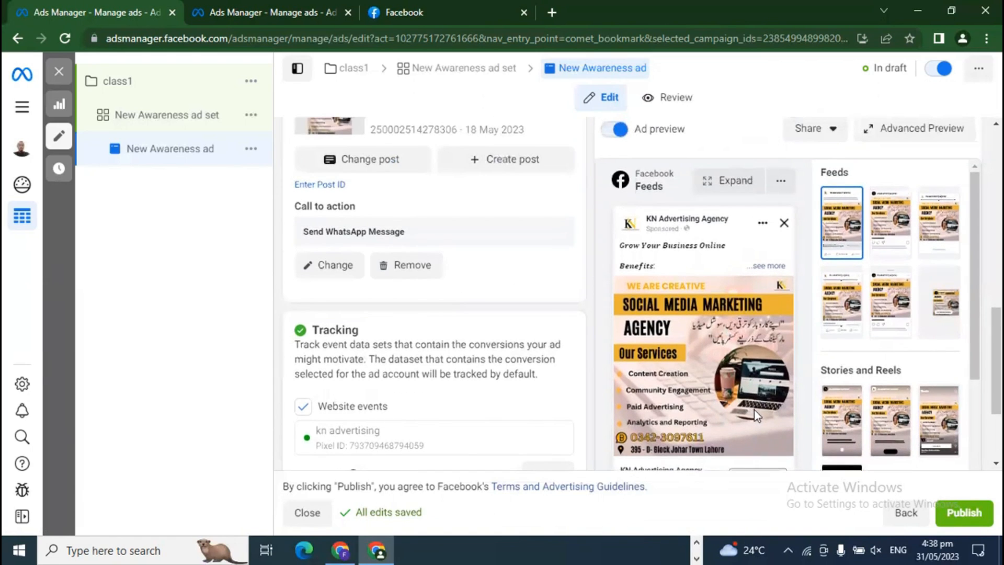
scroll(755, 410, down, 3)
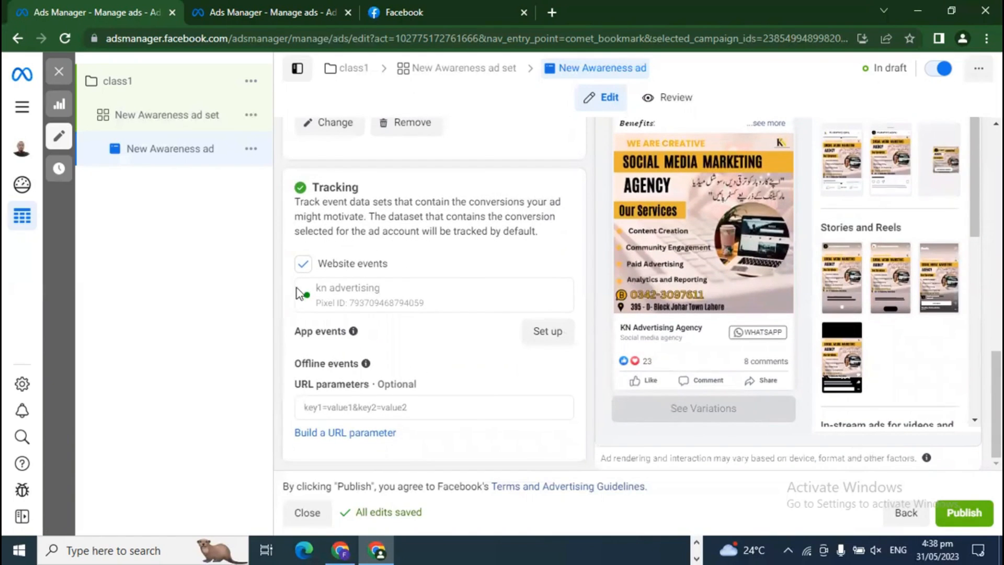
click(303, 265)
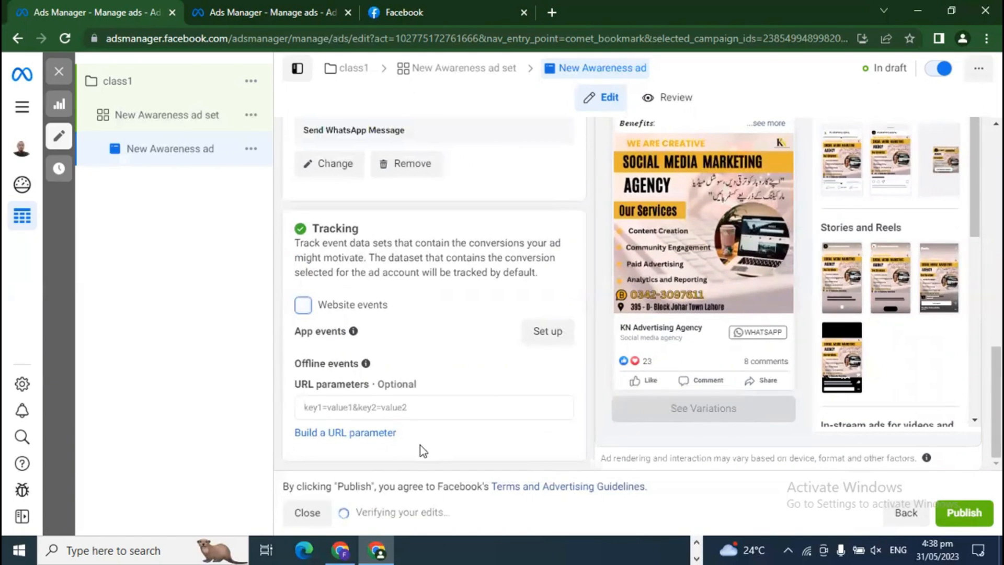
scroll(421, 447, up, 4)
scroll(422, 449, up, 8)
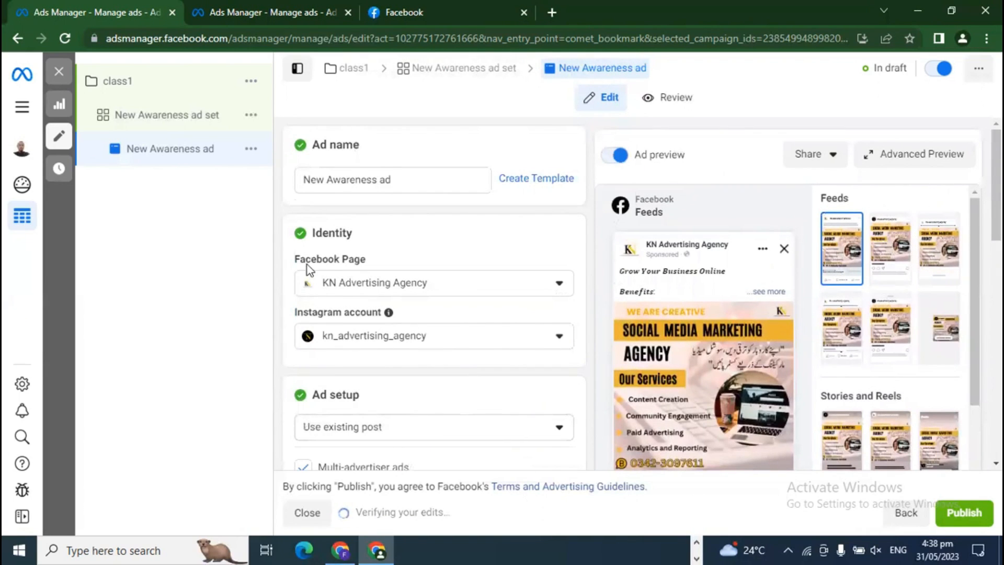
Close the class1 browser tab and open the campaign-level settings of the New Awareness campaign in the other tab.
click(172, 12)
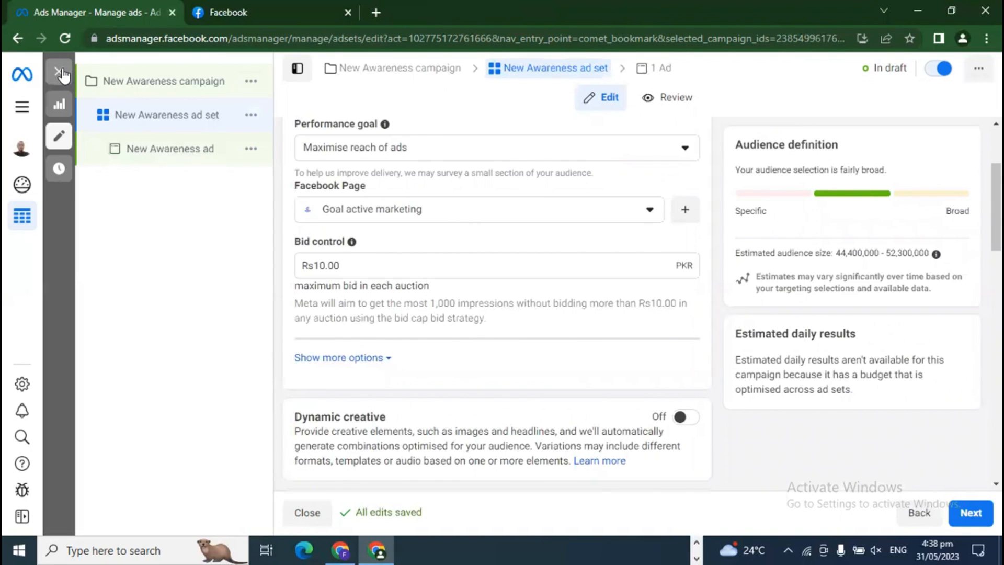
click(135, 121)
click(131, 79)
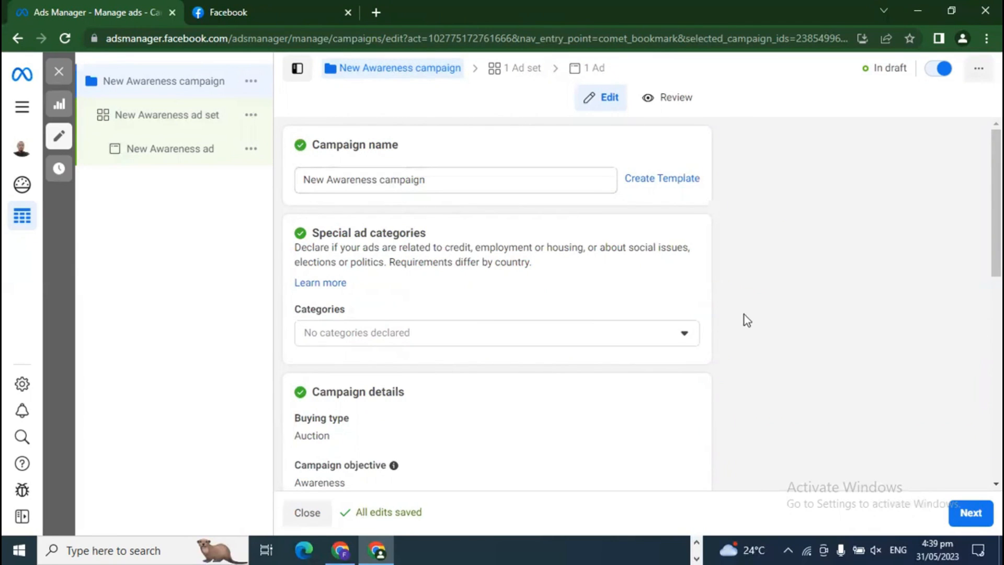
Review the campaign's special ad categories, campaign details, A/B test and Advantage campaign budget settings.
scroll(748, 318, down, 3)
scroll(722, 320, up, 1)
scroll(721, 318, up, 1)
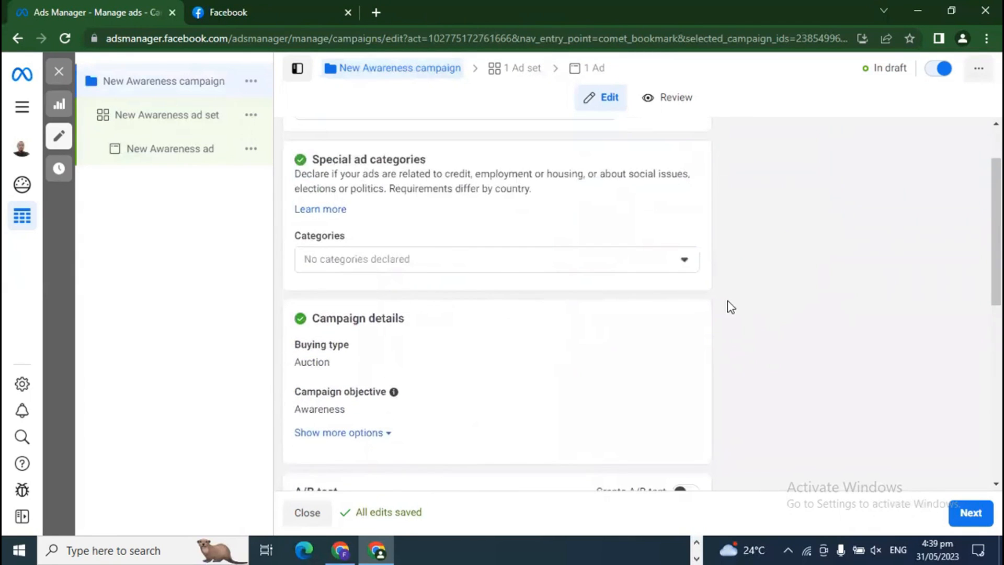
scroll(728, 303, down, 1)
scroll(730, 310, down, 1)
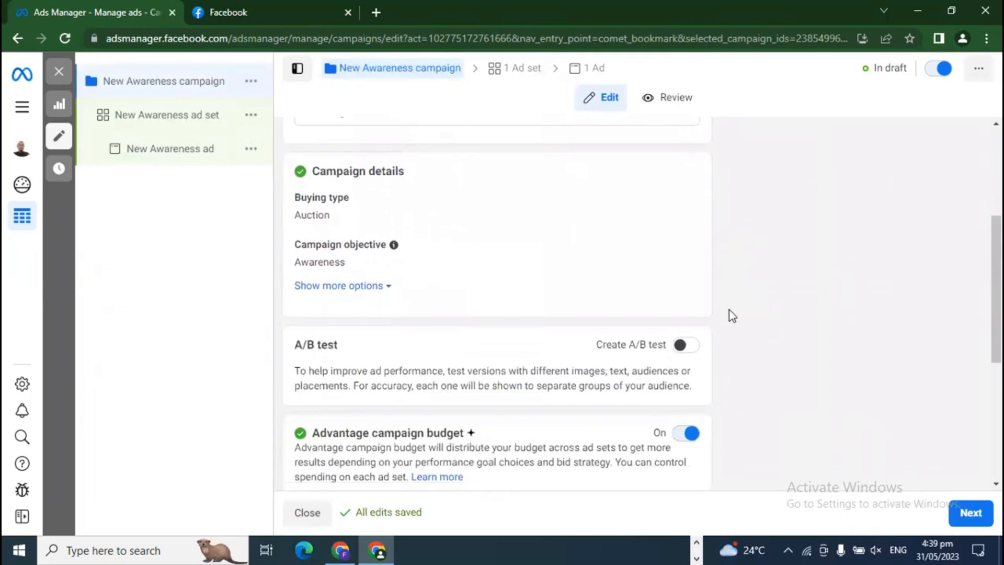
scroll(729, 310, down, 1)
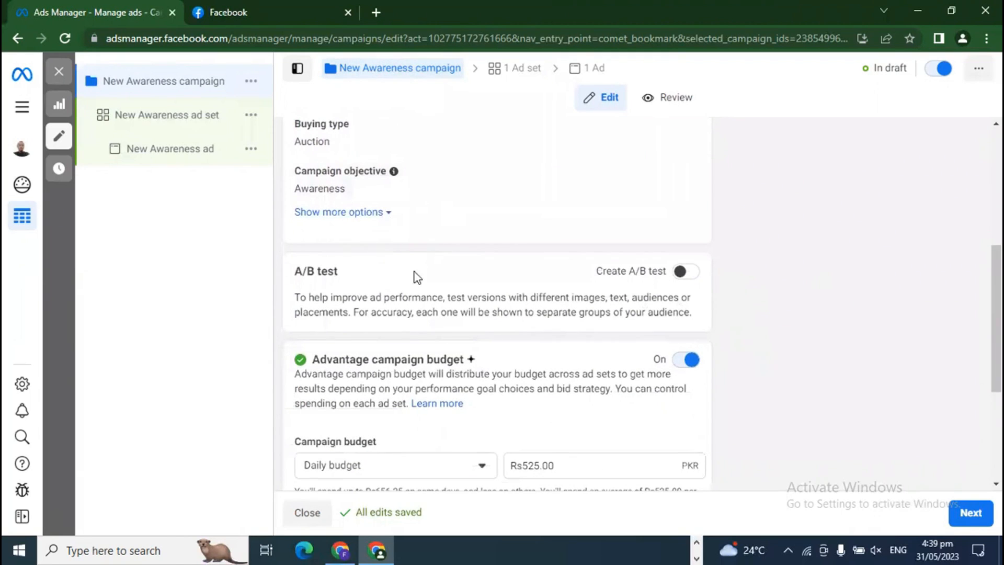
scroll(575, 303, down, 1)
scroll(450, 332, down, 1)
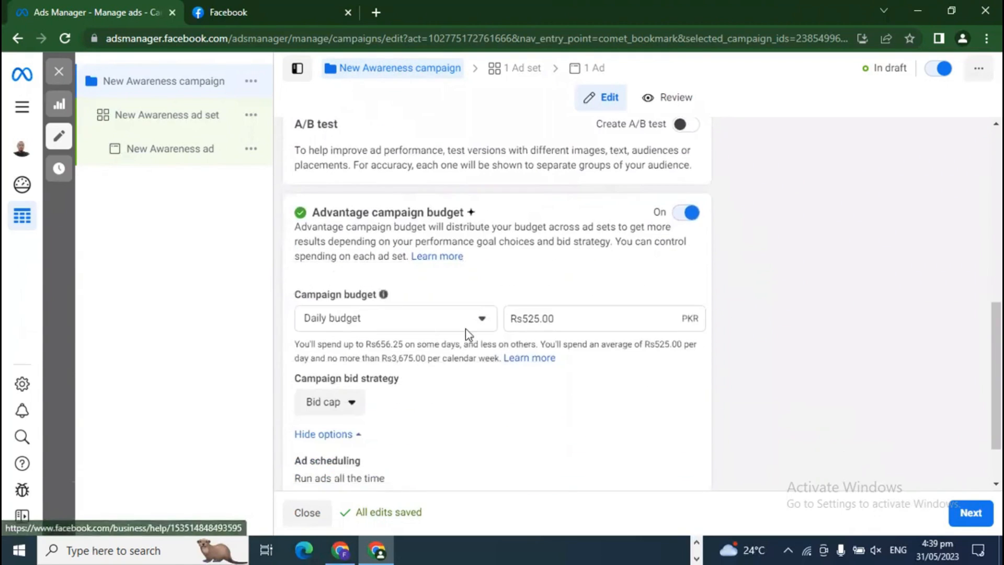
scroll(528, 328, down, 1)
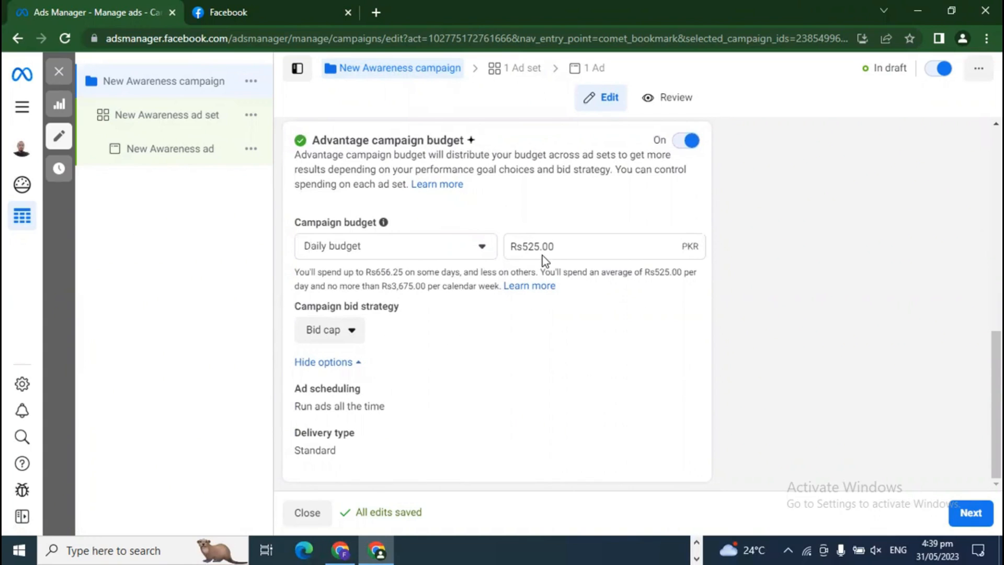
Check the available campaign budget types and bid strategies without changing either one.
click(381, 255)
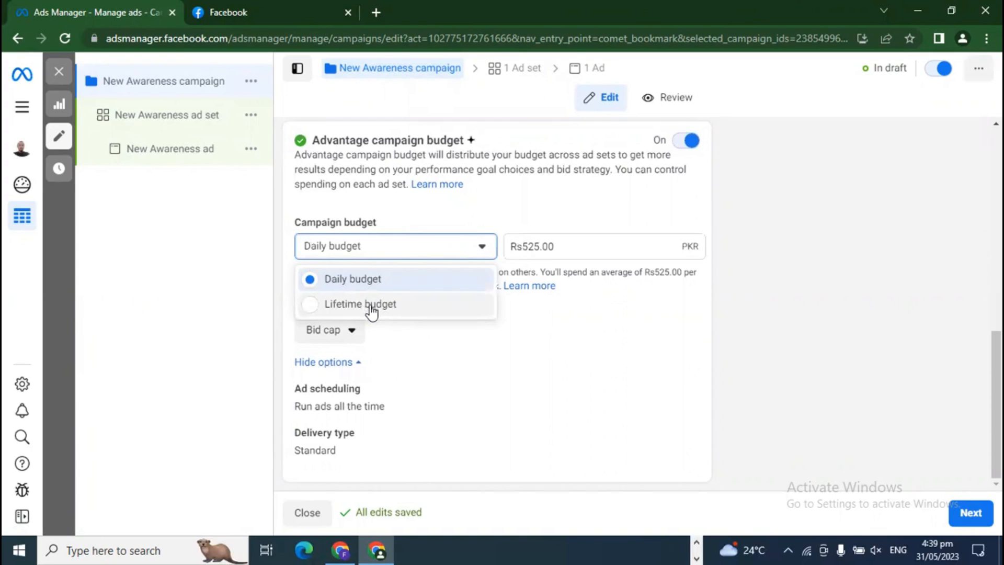
click(350, 247)
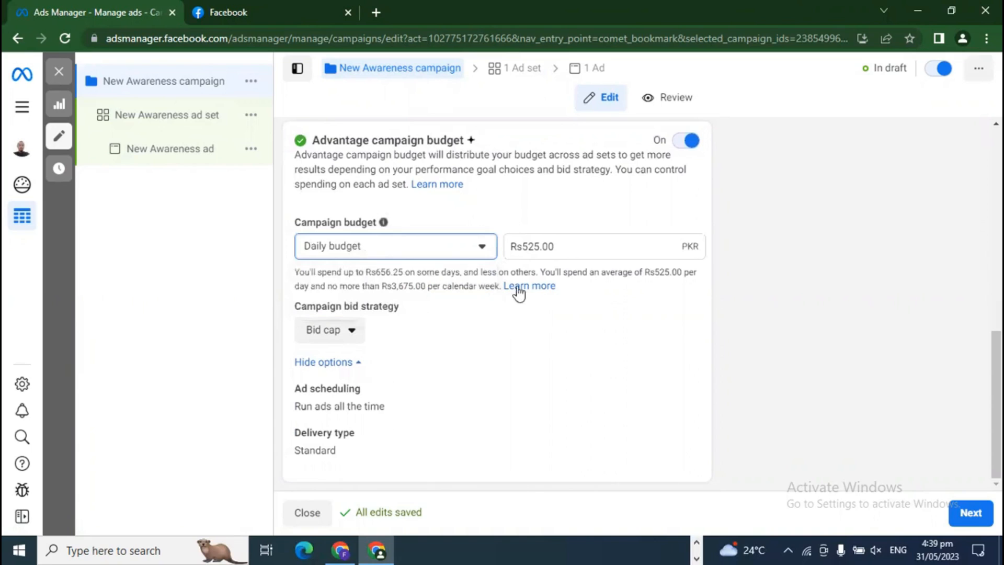
click(349, 332)
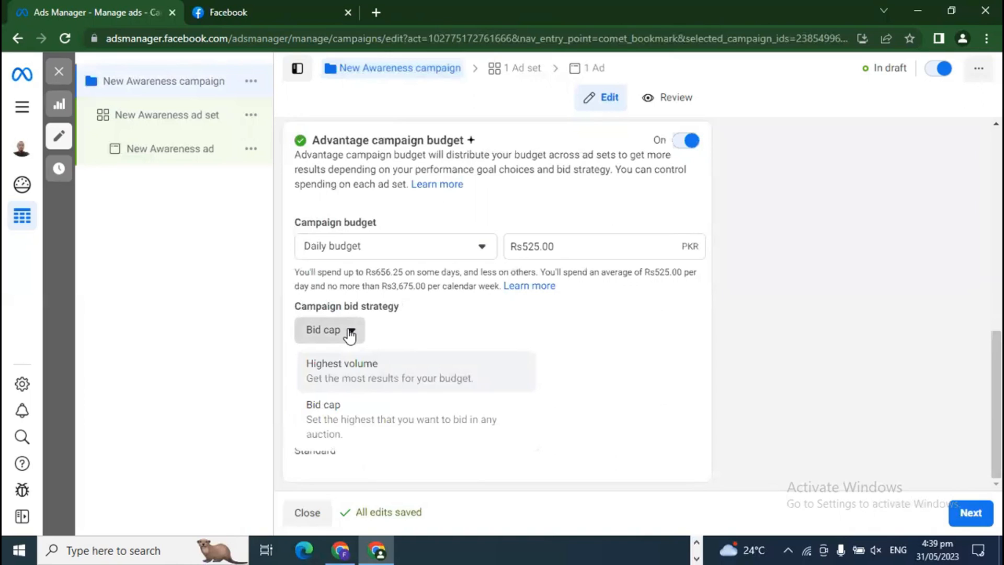
click(349, 334)
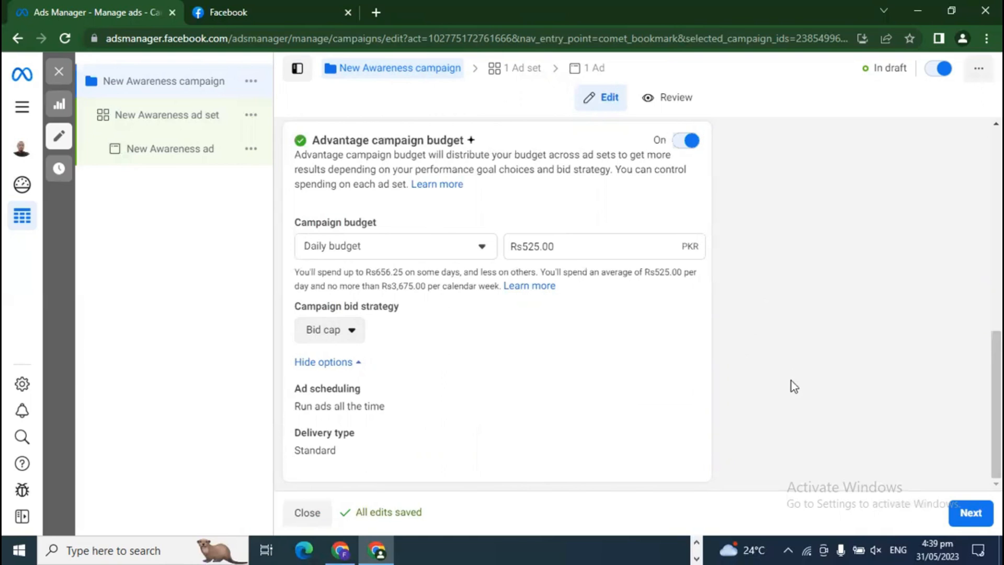
Continue to the New Awareness ad set and check the awareness and video view performance goals, keeping Maximise reach of ads.
click(953, 519)
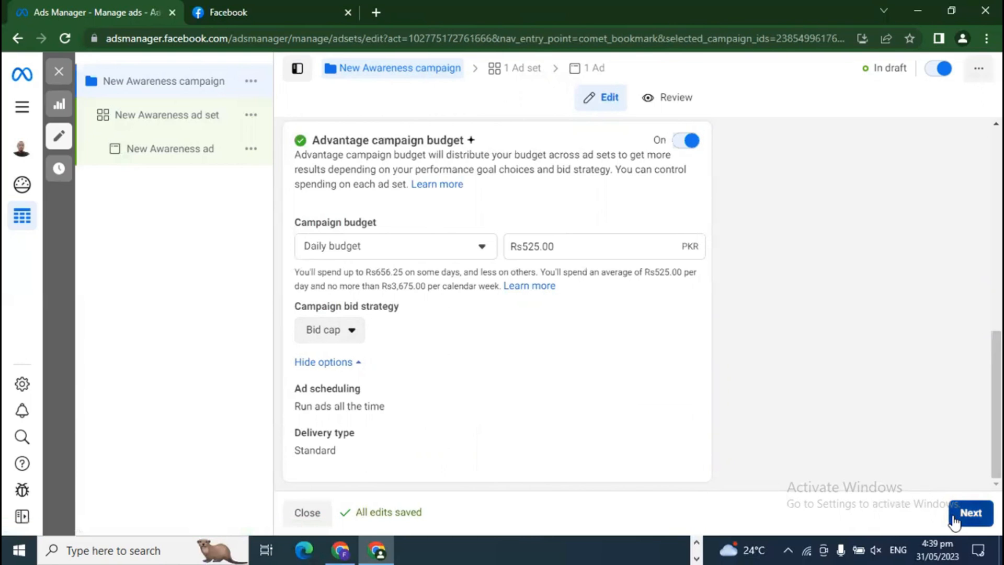
click(682, 268)
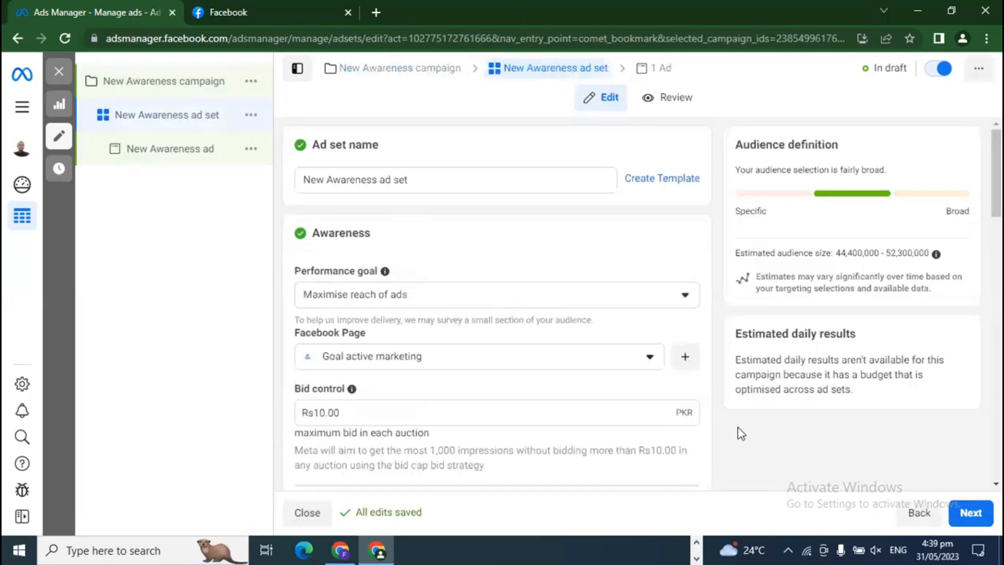
click(388, 303)
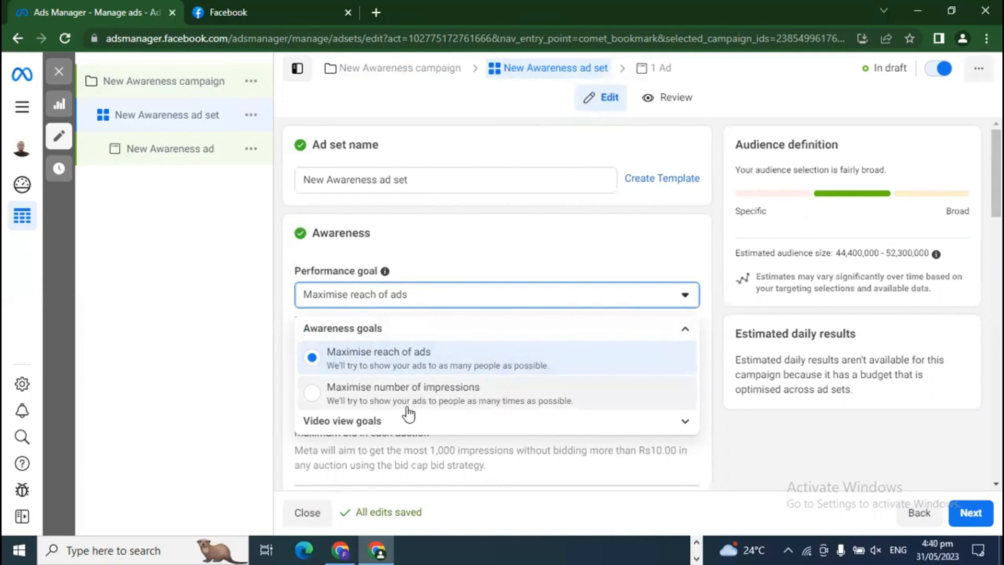
click(360, 424)
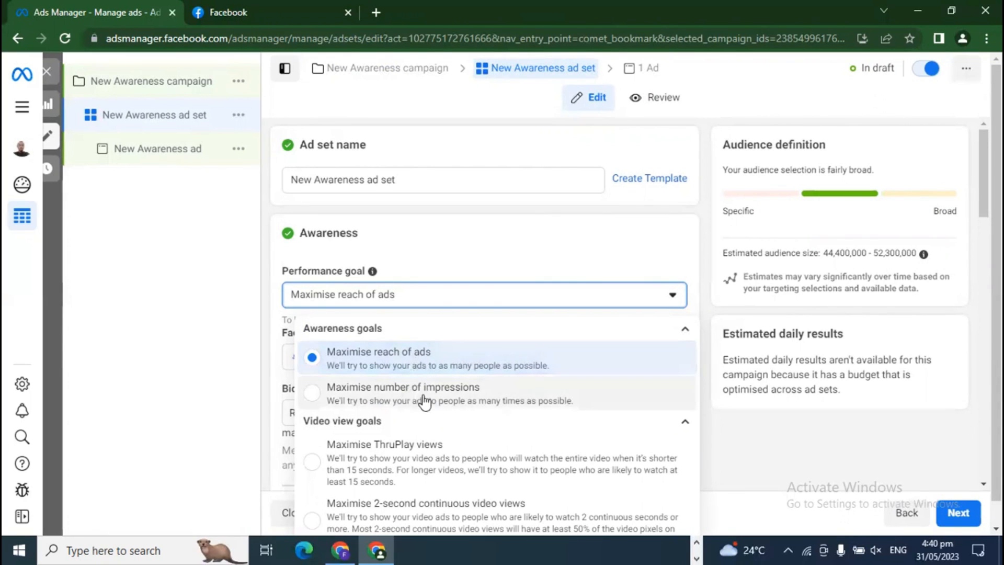
click(431, 364)
Try to clear the bid control amount of the New Awareness ad set.
scroll(466, 330, down, 1)
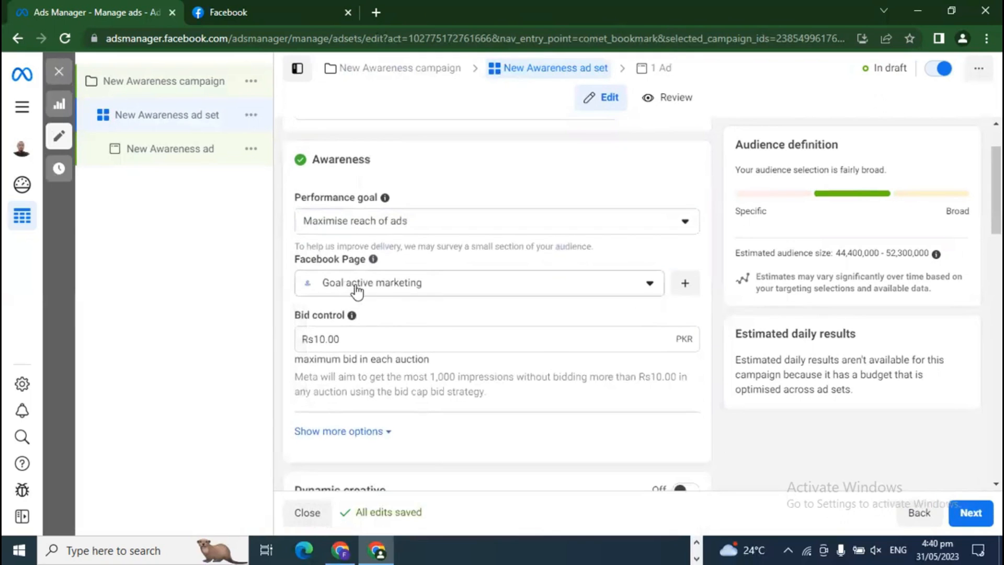
scroll(435, 360, down, 1)
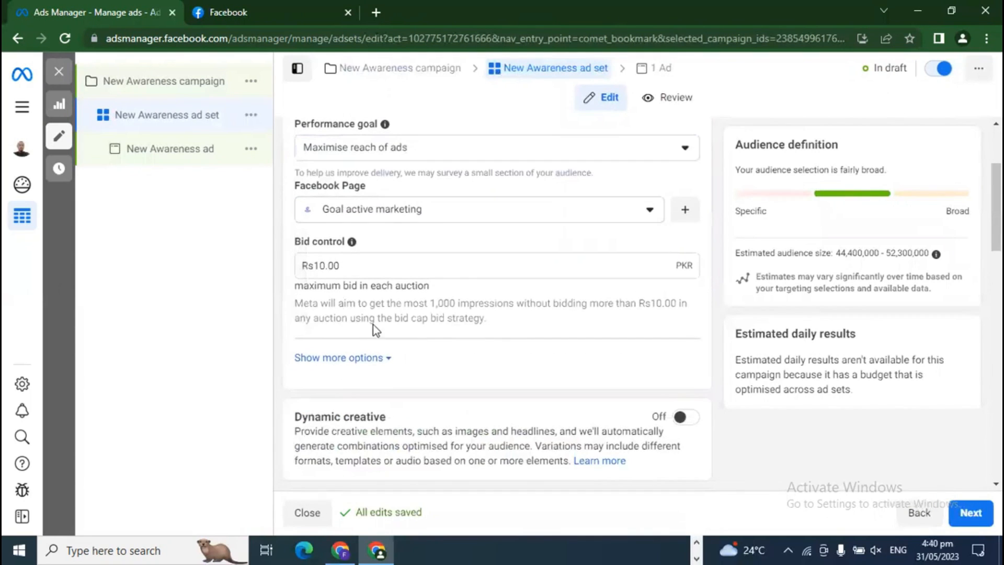
click(318, 268)
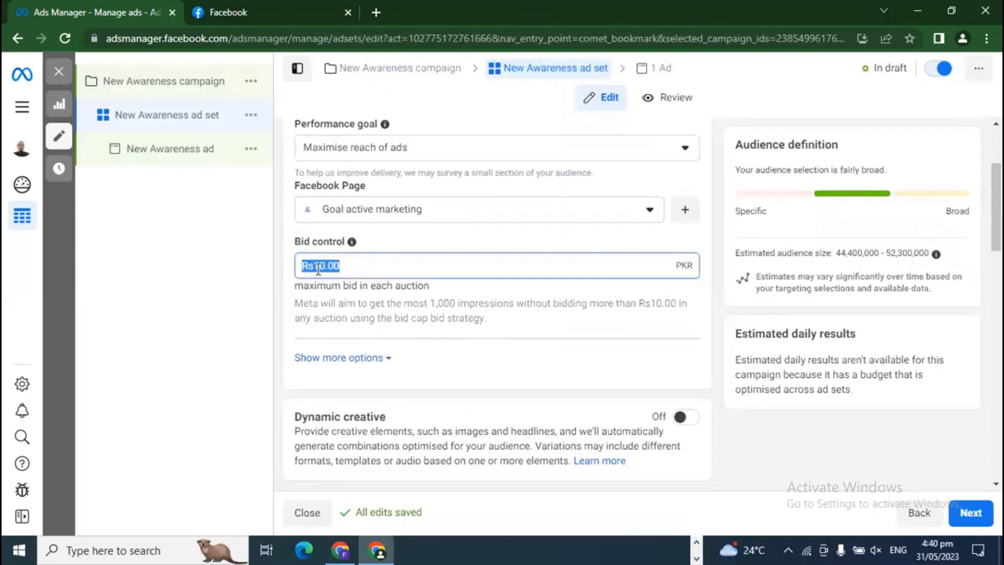
key(BackSpace)
click(793, 452)
Enable the optional end date in the ad set's budget and schedule settings, and look at its audience settings.
scroll(795, 456, down, 2)
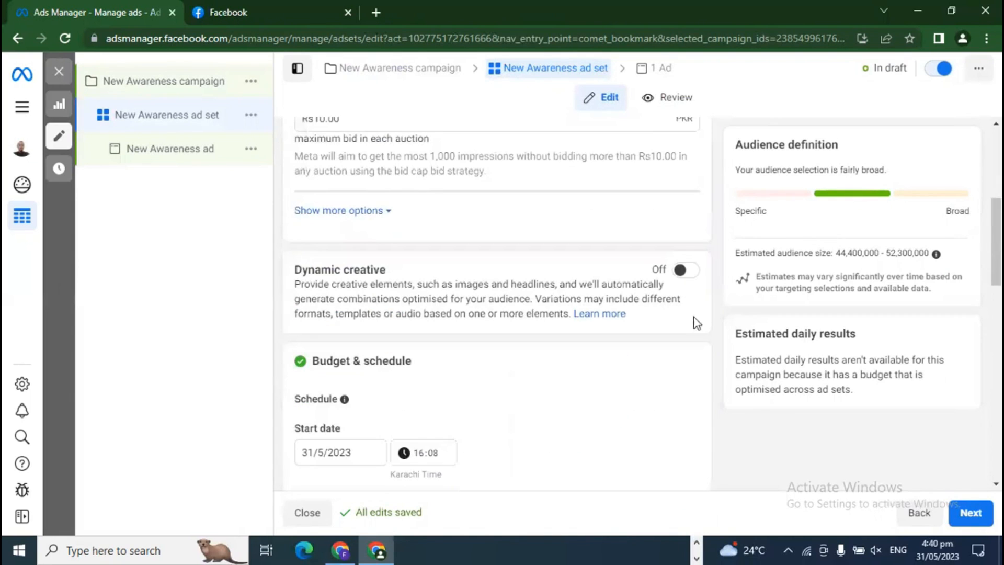
scroll(769, 390, down, 2)
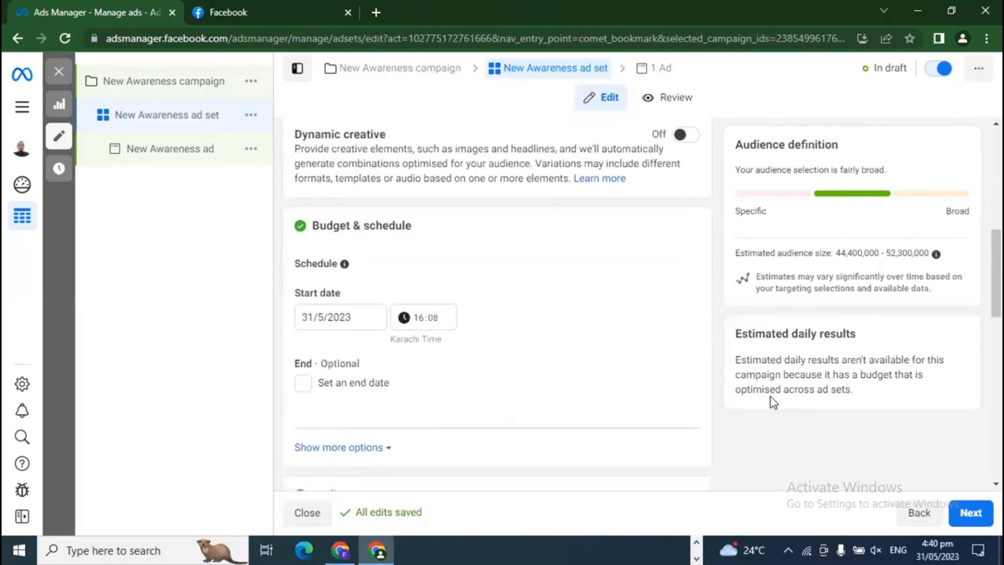
scroll(771, 397, down, 2)
scroll(418, 320, up, 2)
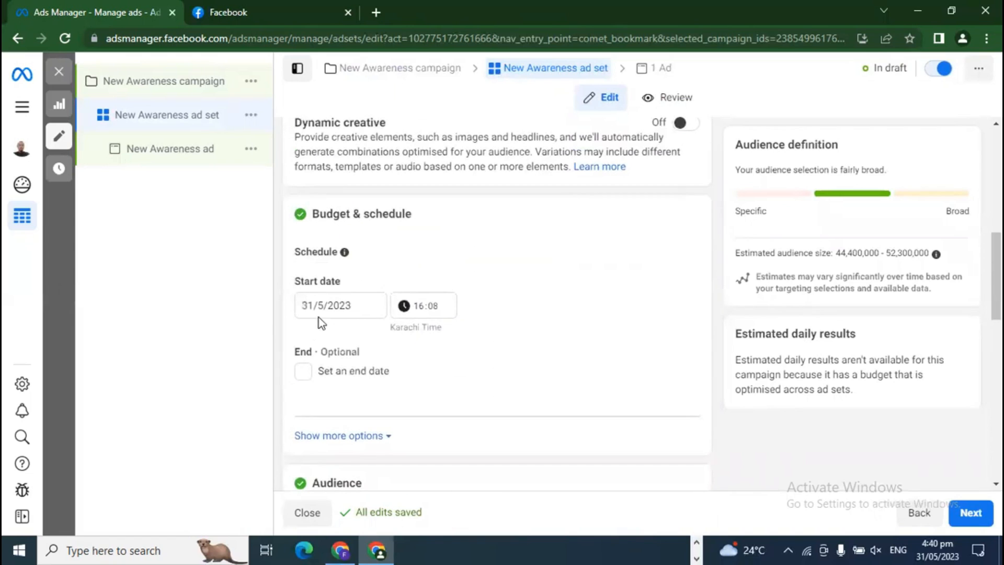
click(310, 372)
scroll(363, 355, down, 1)
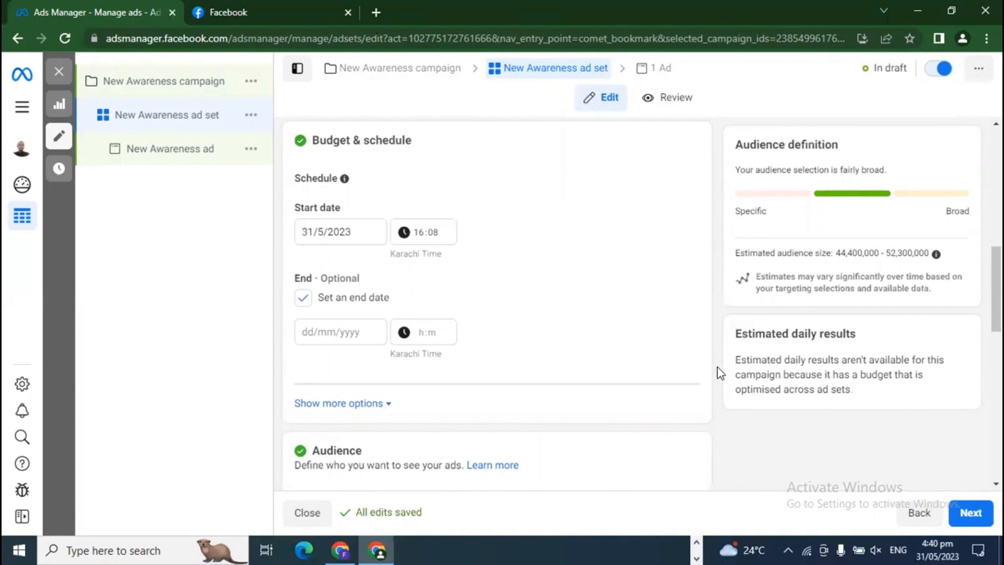
scroll(724, 377, down, 5)
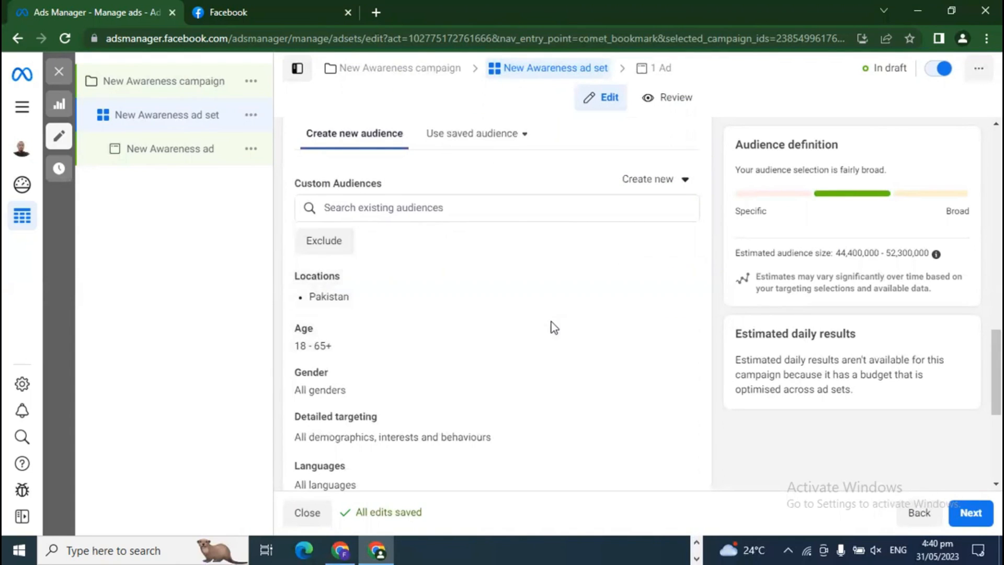
Switch the New Awareness ad set to manual placements and dismiss the notice about in-stream ads for videos and reels.
scroll(523, 328, down, 1)
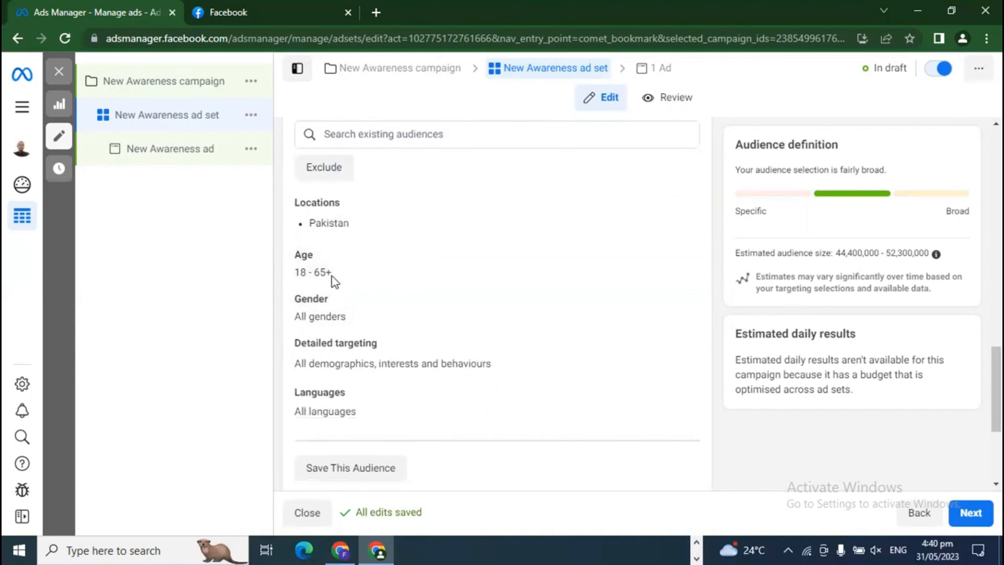
scroll(532, 338, down, 1)
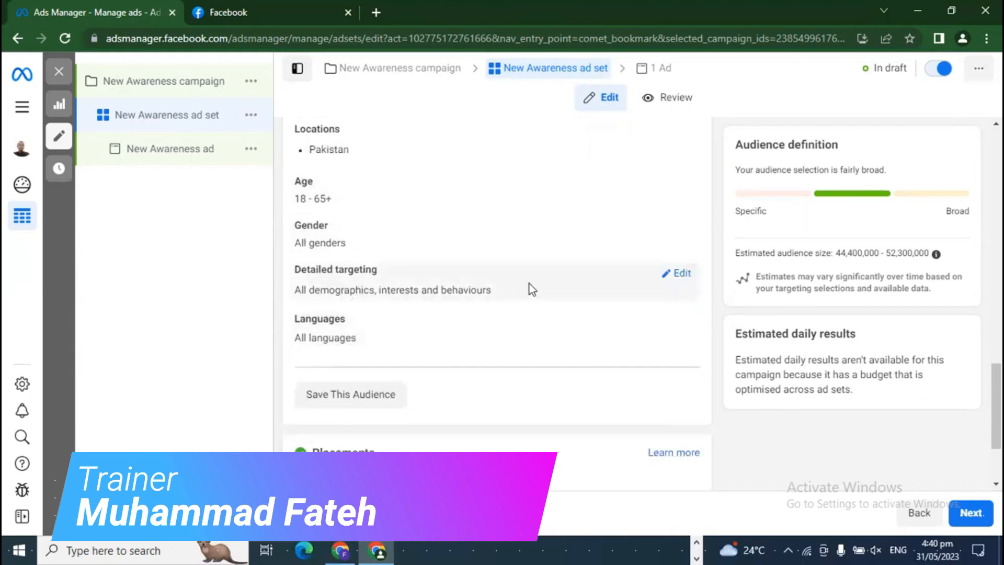
scroll(529, 283, down, 2)
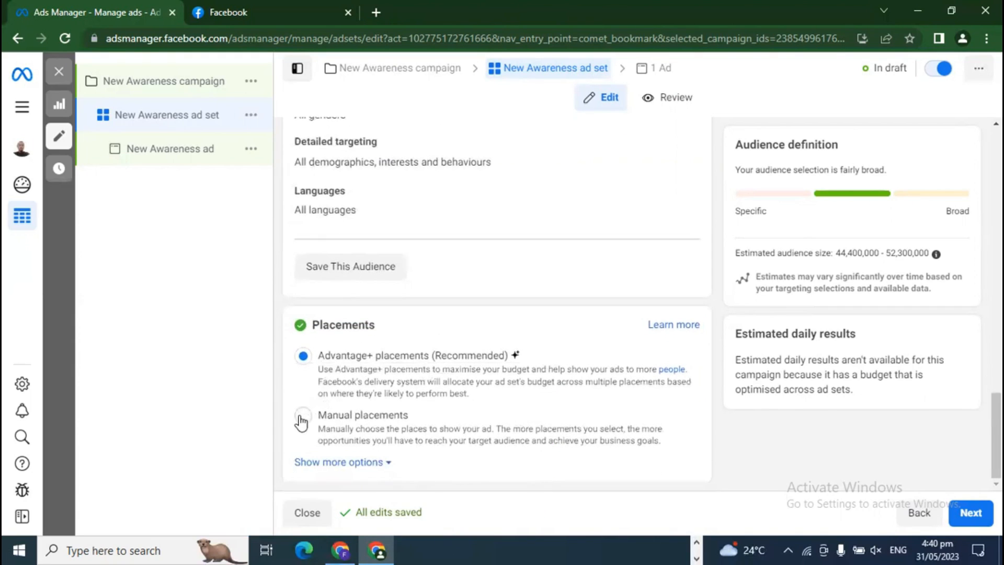
scroll(732, 447, down, 2)
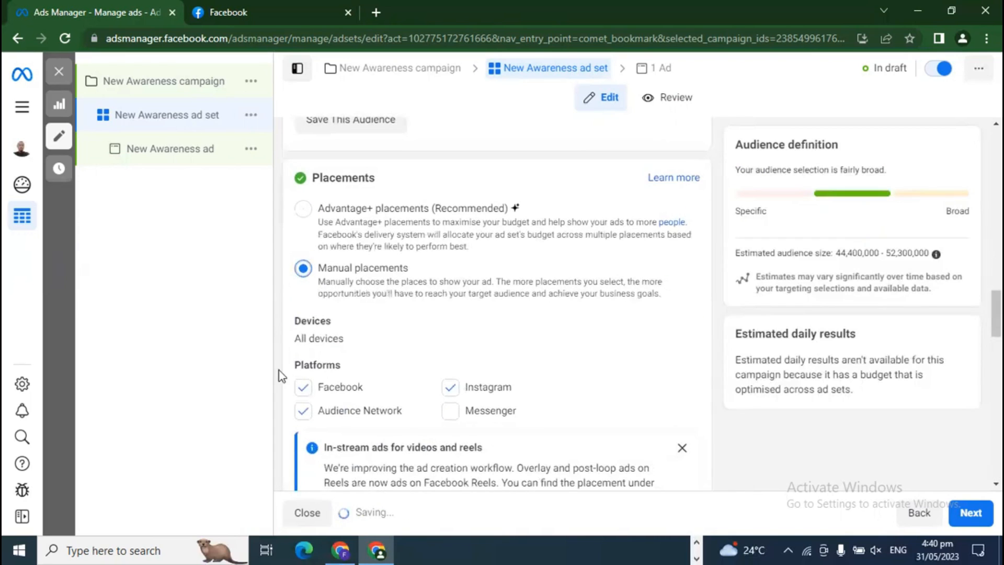
scroll(601, 295, down, 3)
click(682, 227)
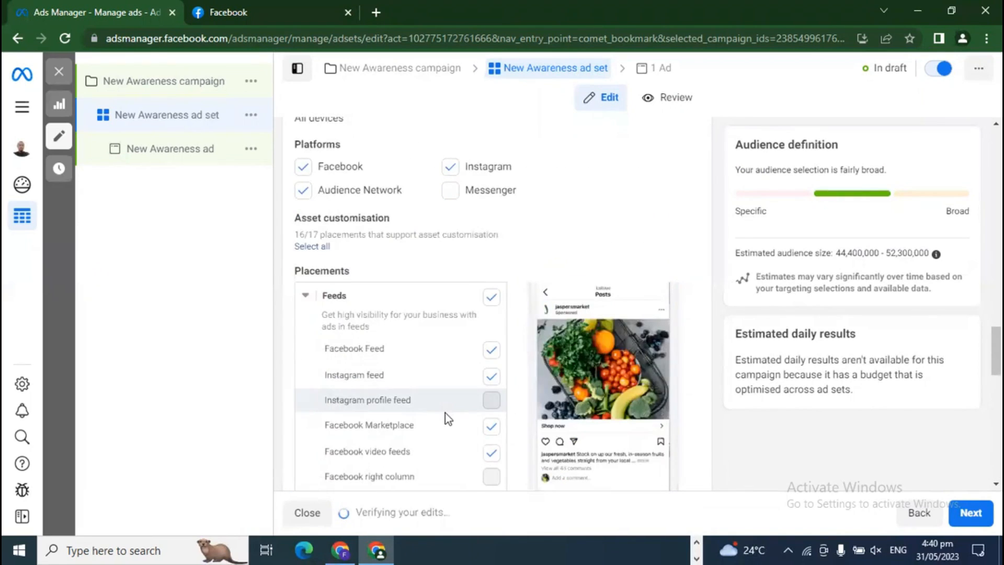
Examine the ad set's individual placements, including in-stream ads, search results, messages, and apps and sites, without changing any.
scroll(445, 415, down, 10)
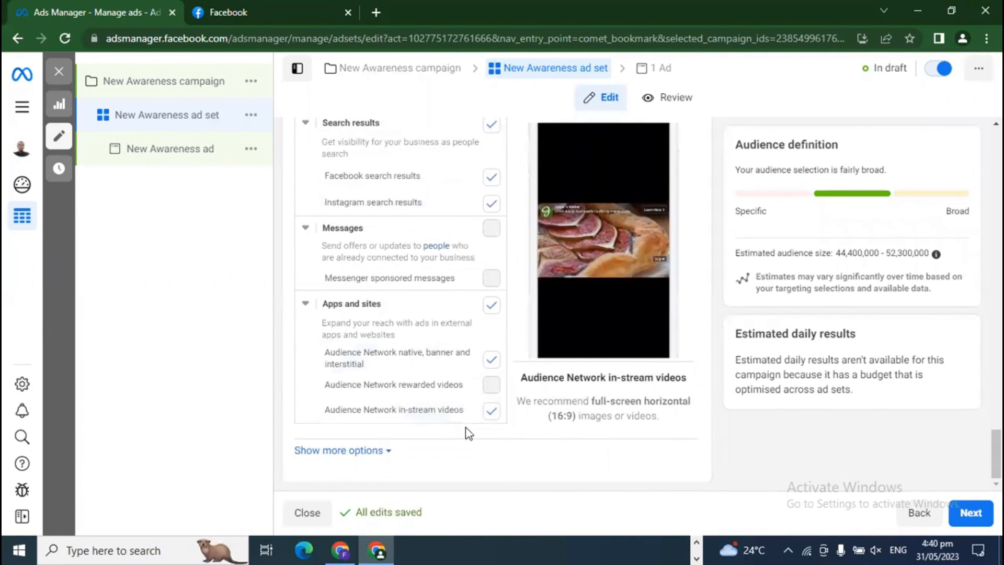
scroll(412, 265, up, 3)
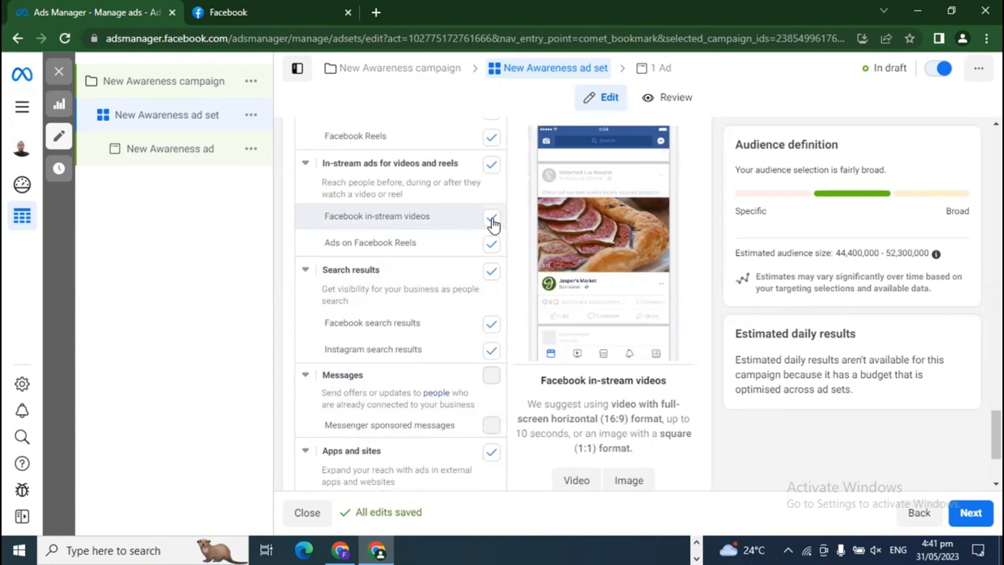
scroll(497, 372, down, 3)
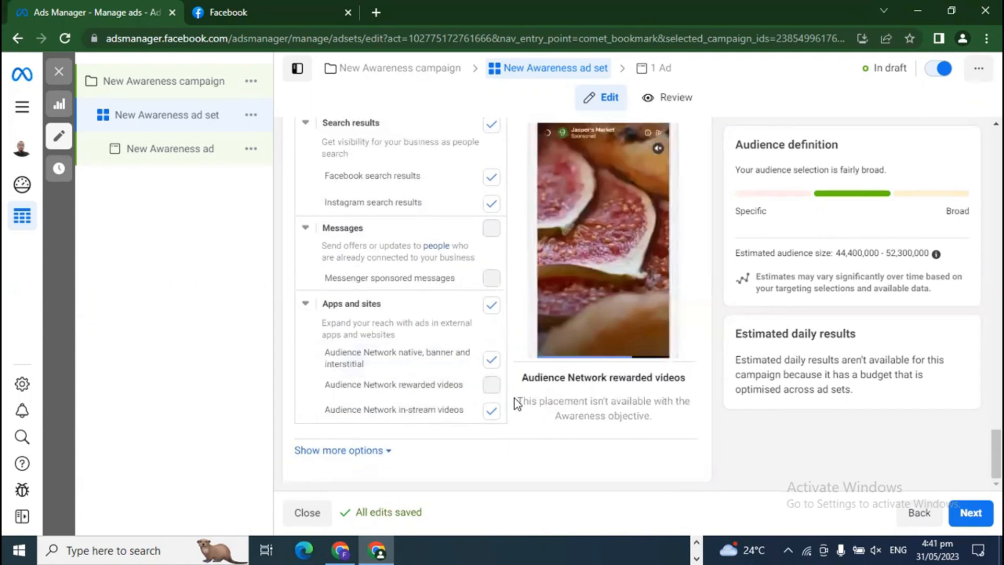
scroll(531, 435, up, 3)
Continue to the New Awareness ad and collapse the ad performance recommendations.
click(967, 515)
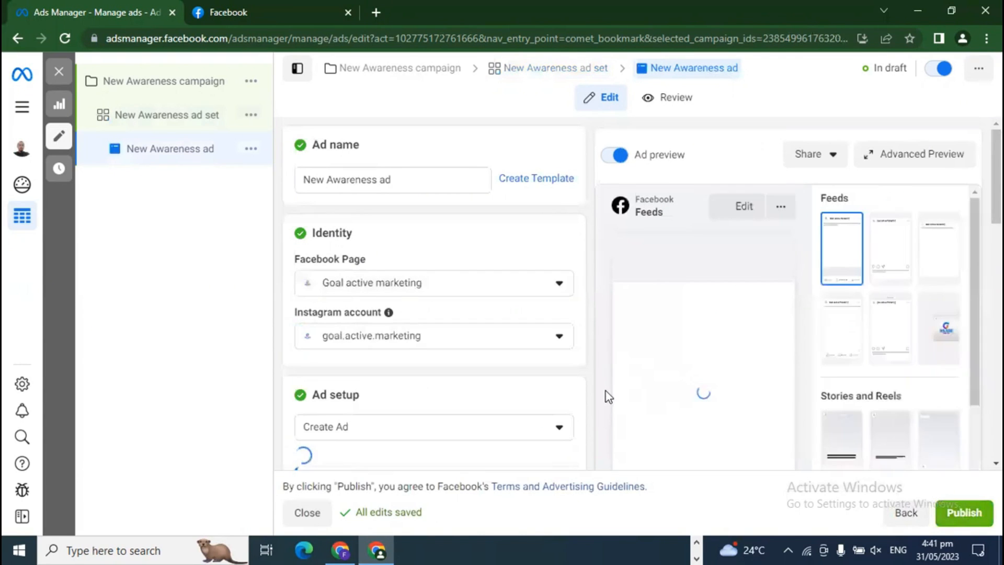
scroll(344, 228, down, 2)
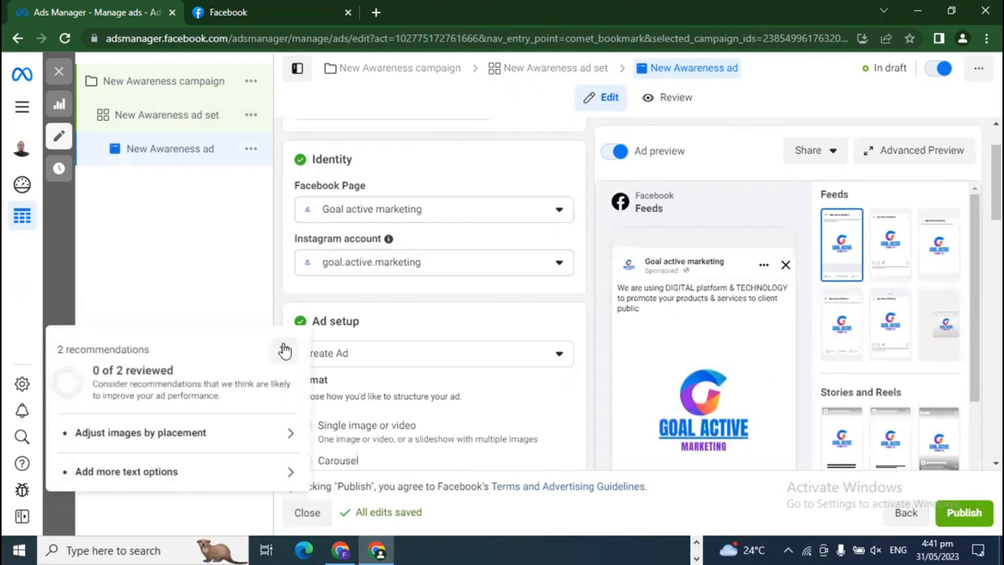
click(282, 351)
Set the New Awareness ad's setup to Use existing post, and open the Facebook post selection without choosing a post.
click(357, 364)
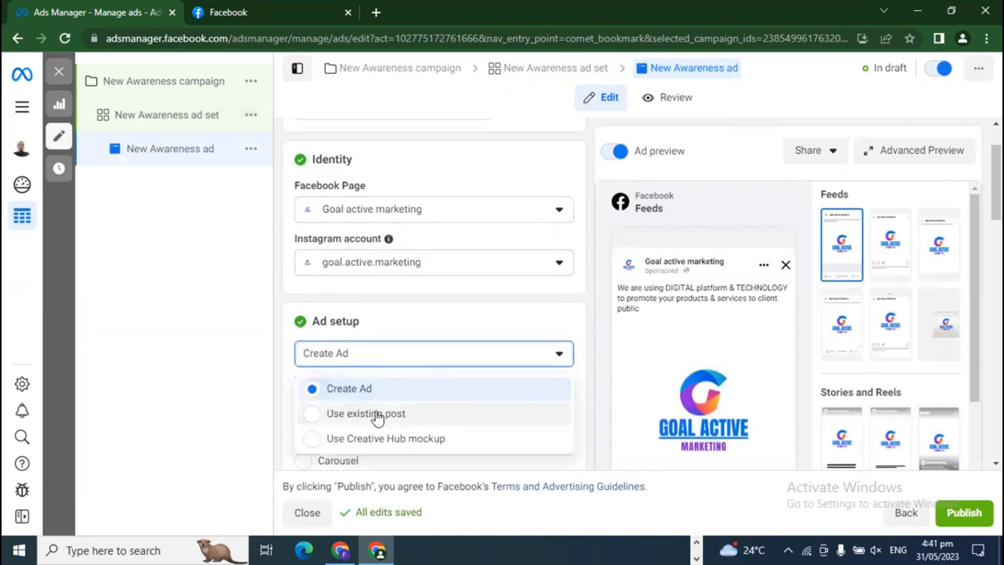
click(367, 363)
click(370, 363)
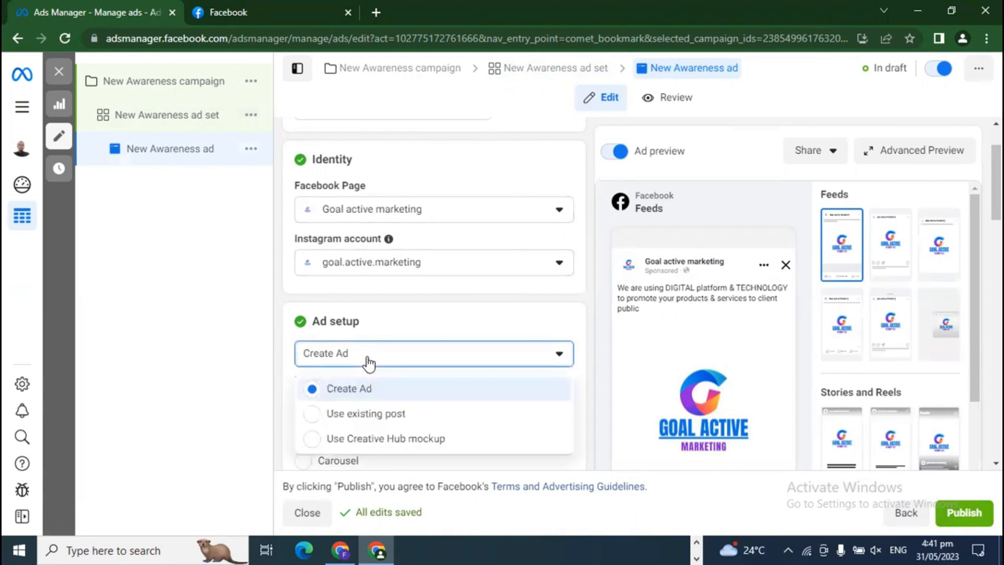
click(520, 407)
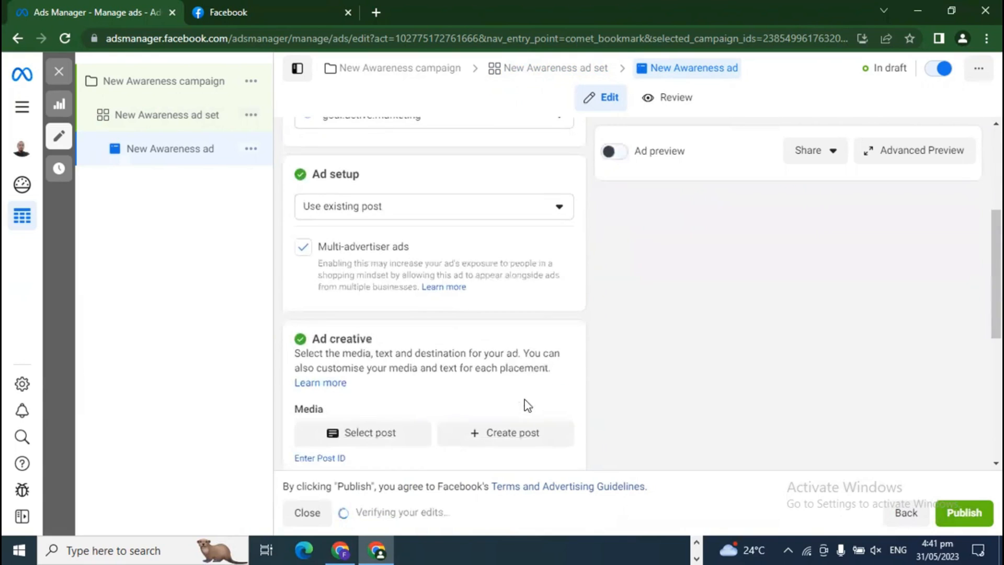
click(360, 432)
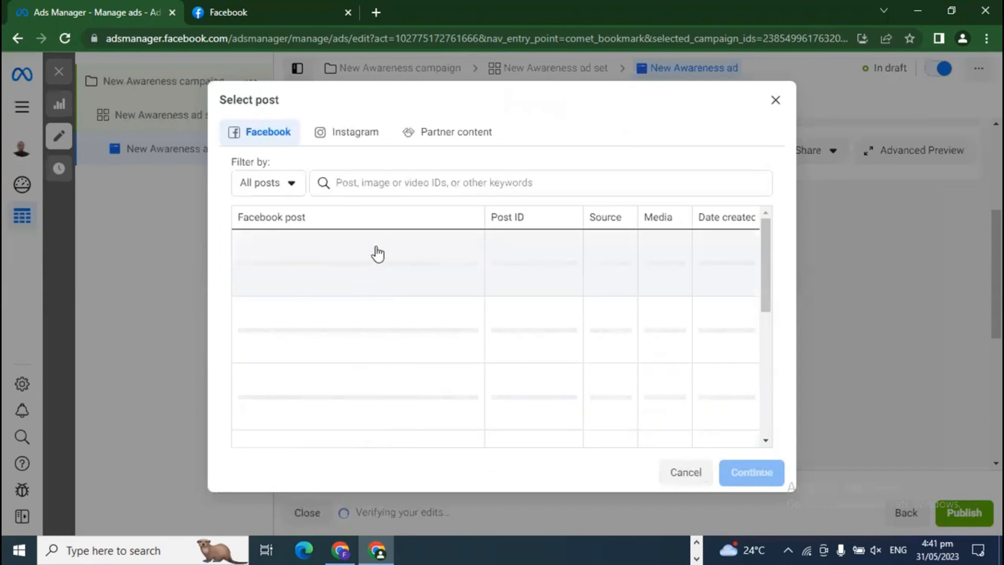
click(772, 102)
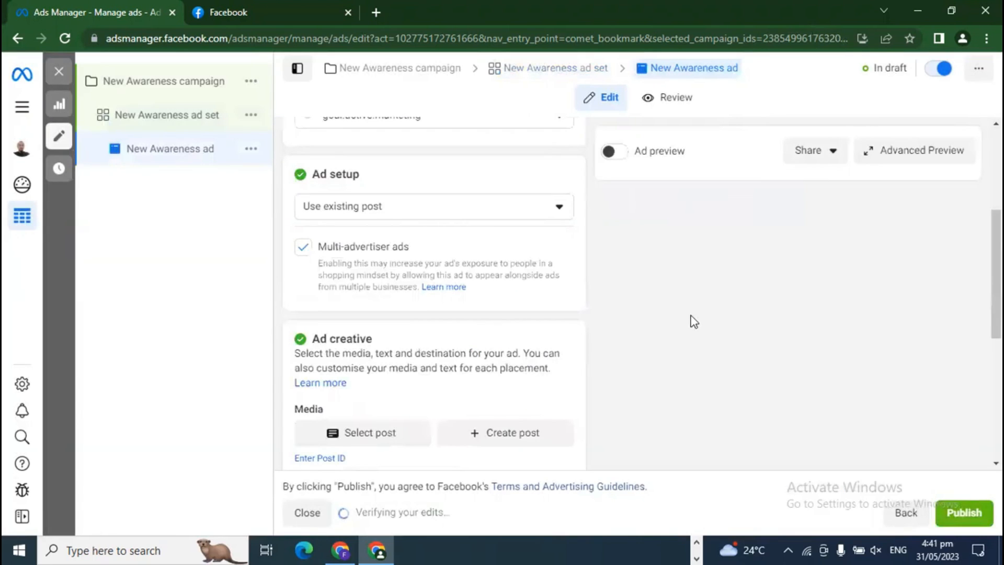